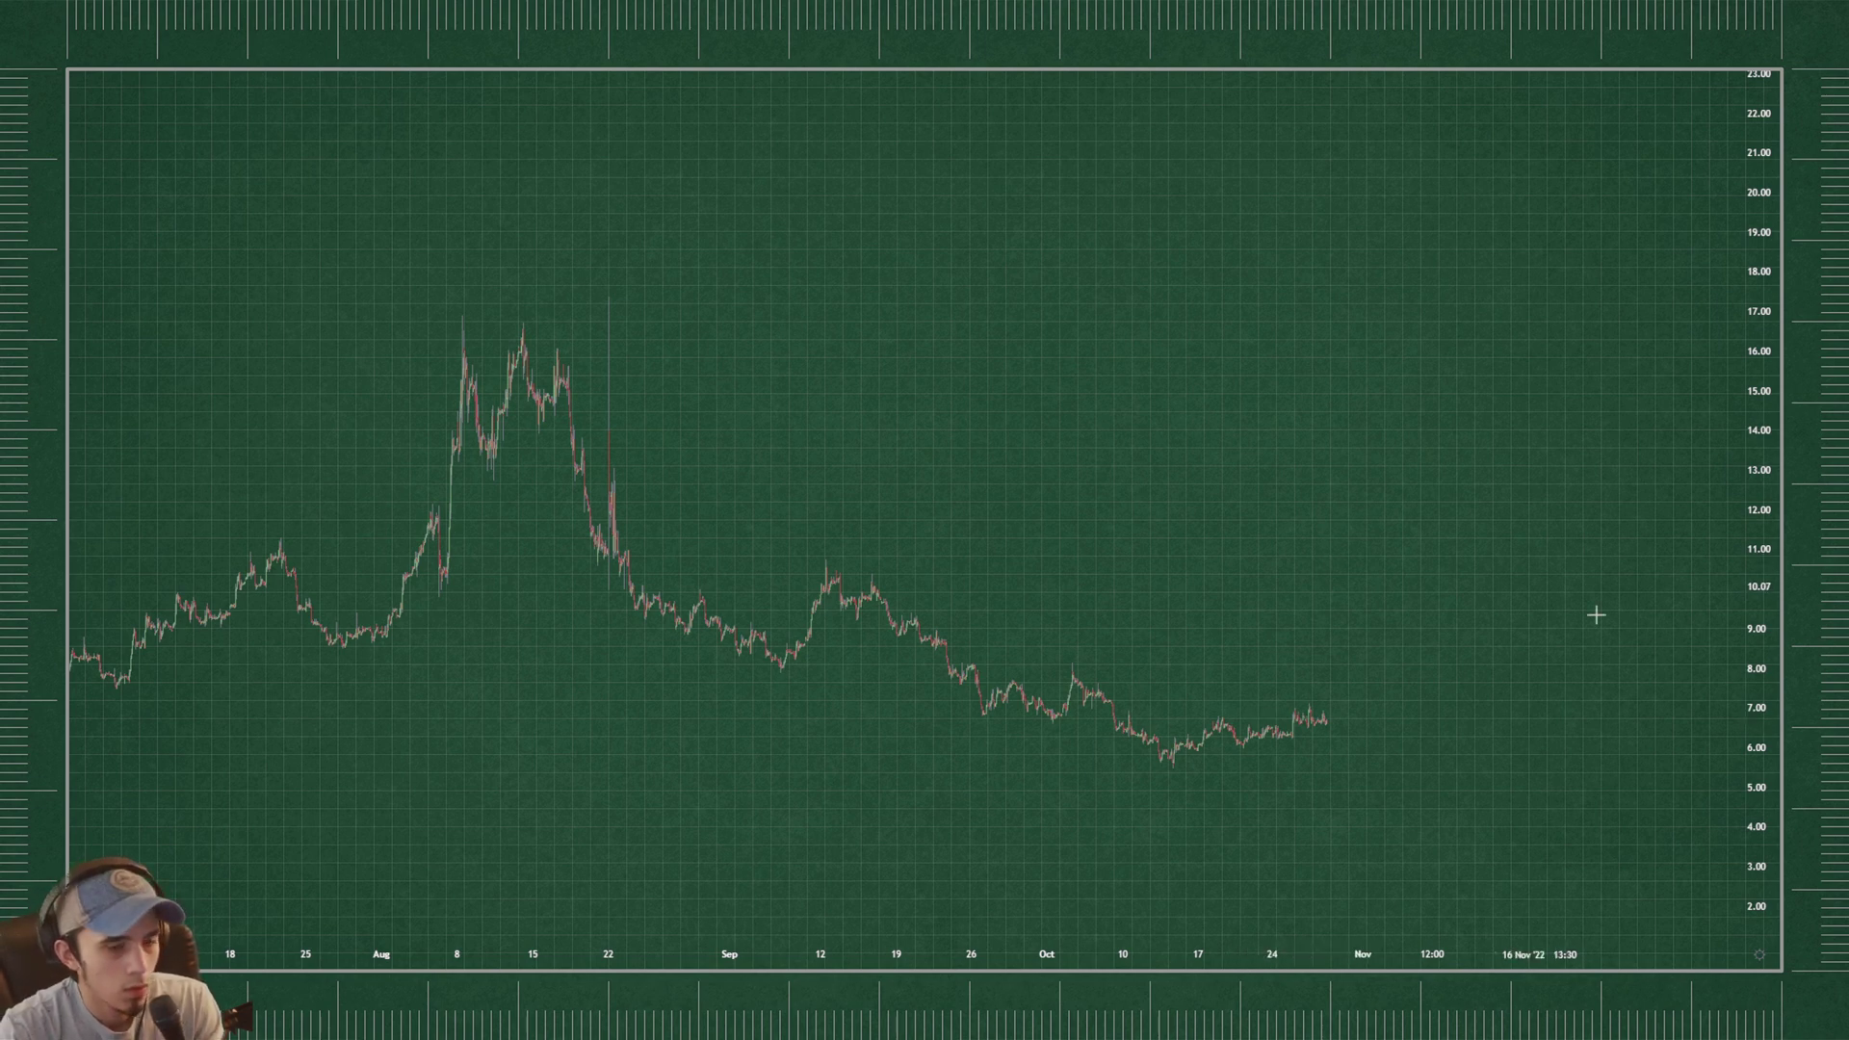
- Examine the price decline from the August peaks down to the late-October candles
left_click_drag(1756, 633, 1756, 655)
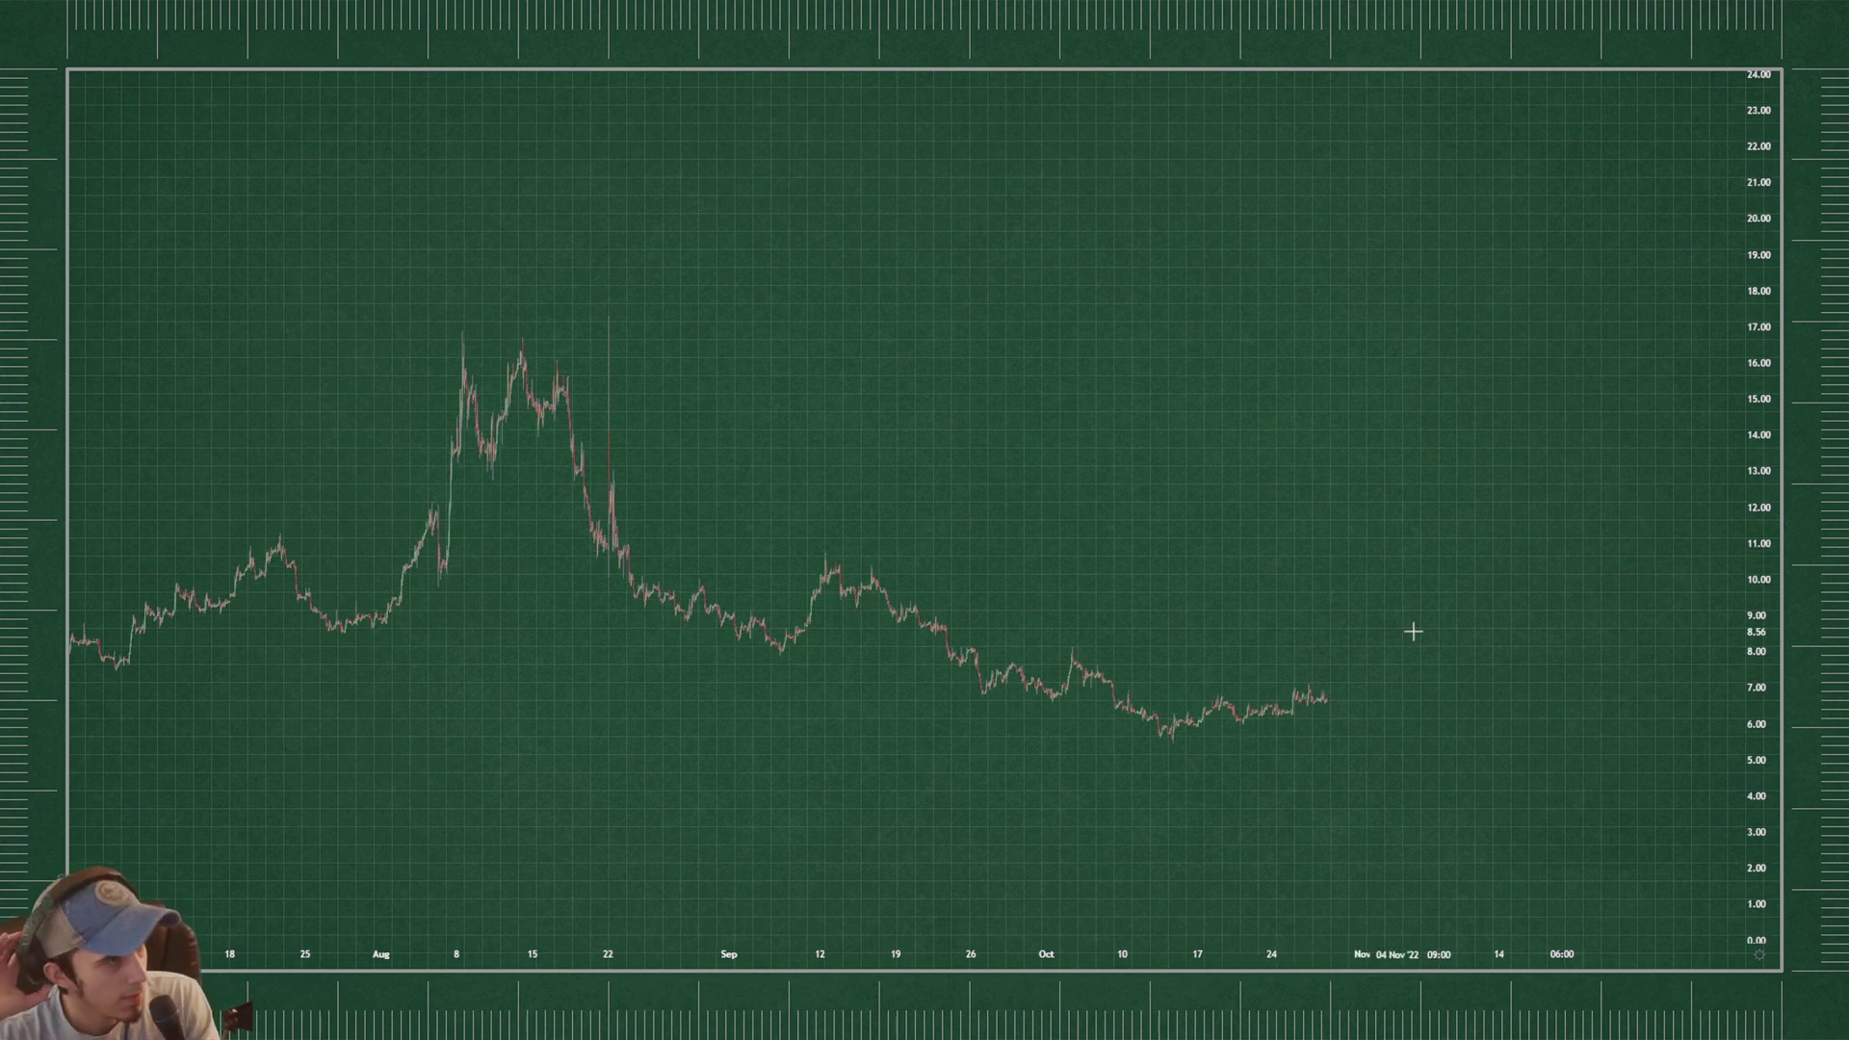
left_click_drag(1312, 551, 1363, 490)
left_click_drag(1749, 717, 1749, 609)
left_click_drag(1327, 585, 1353, 577)
scroll(1670, 676, "up", 2)
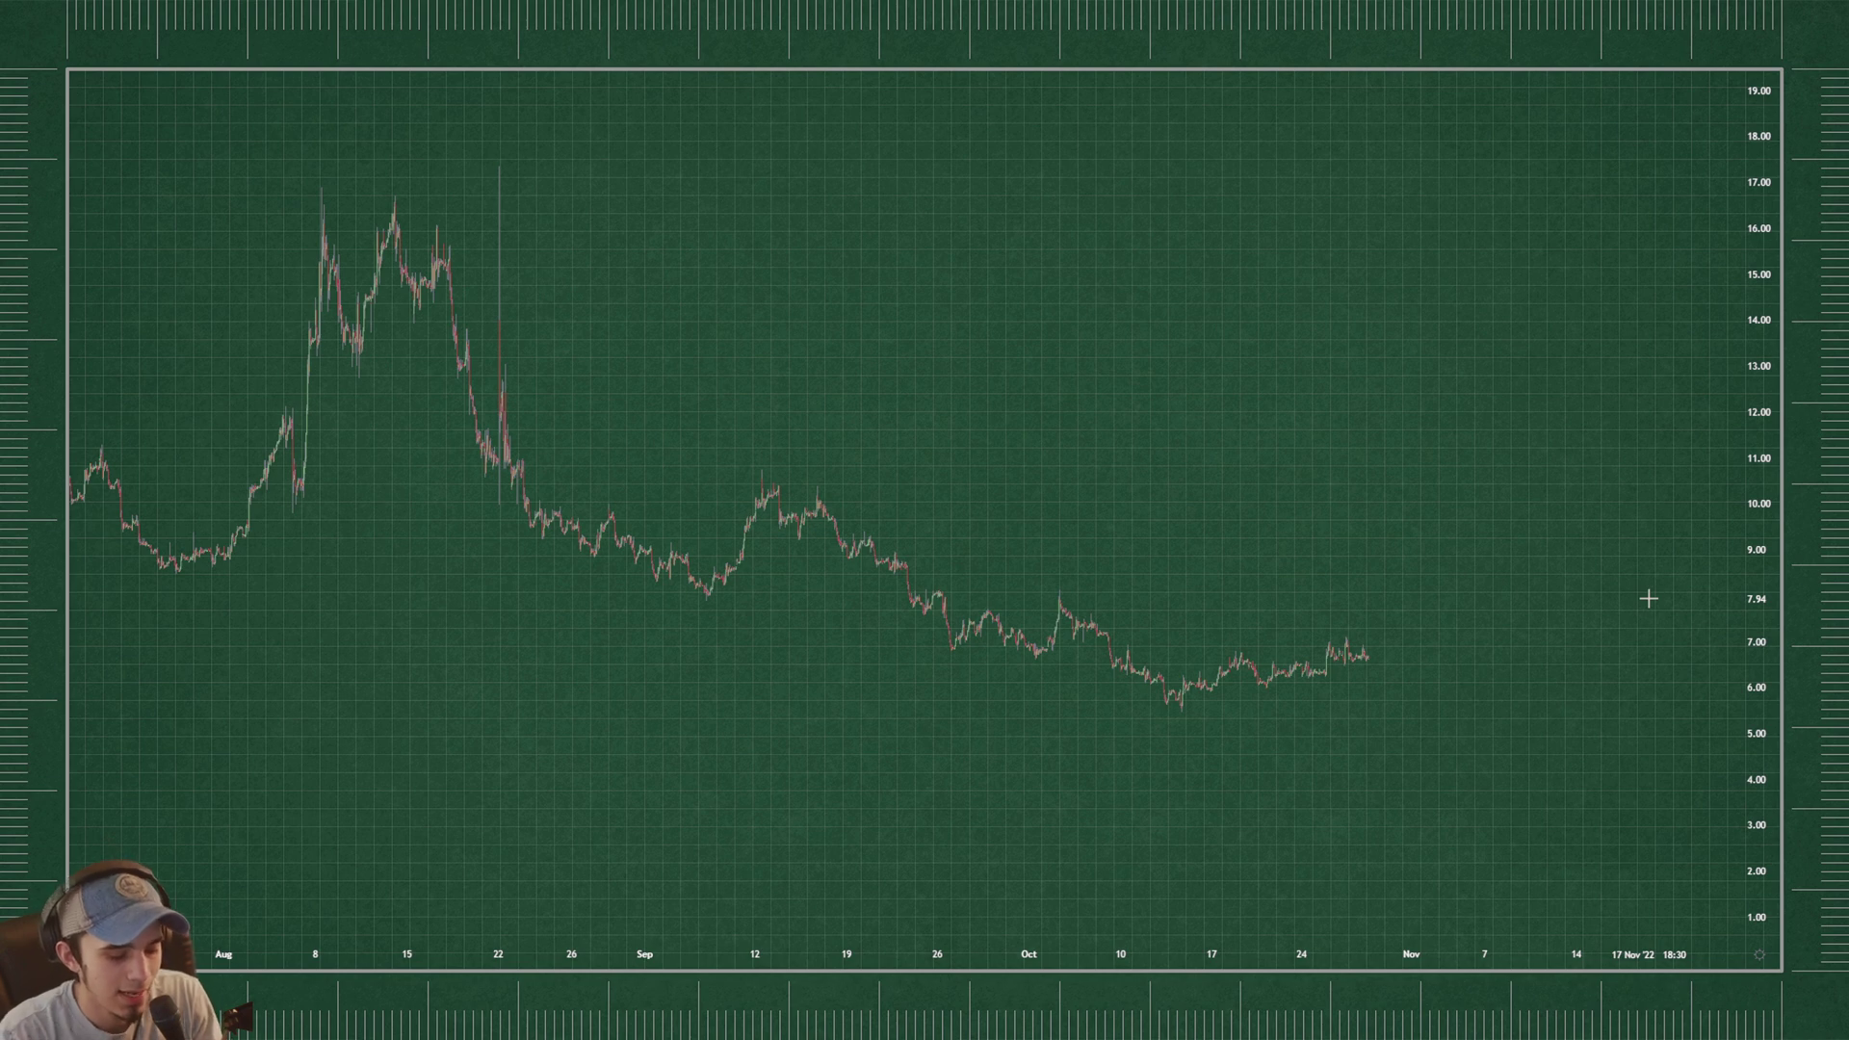
scroll(1729, 650, "up", 2)
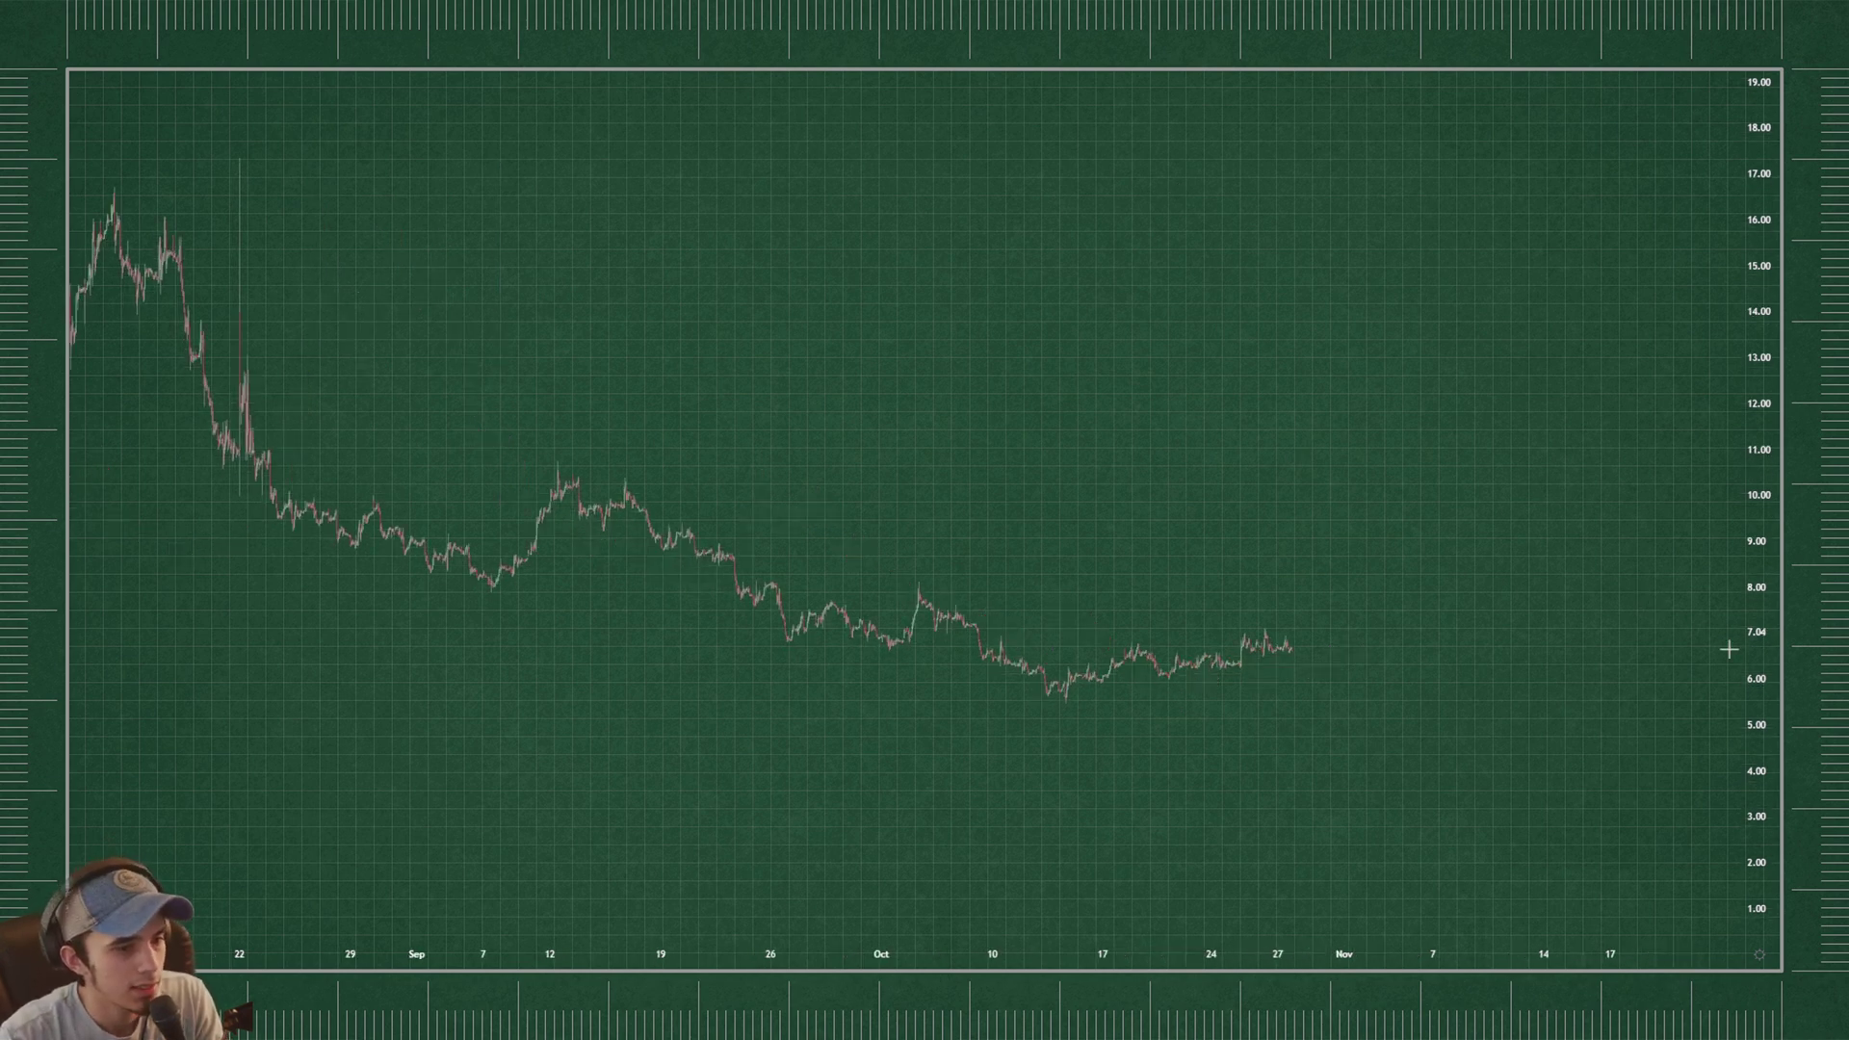
left_click_drag(1749, 725, 1749, 634)
left_click_drag(854, 522, 862, 481)
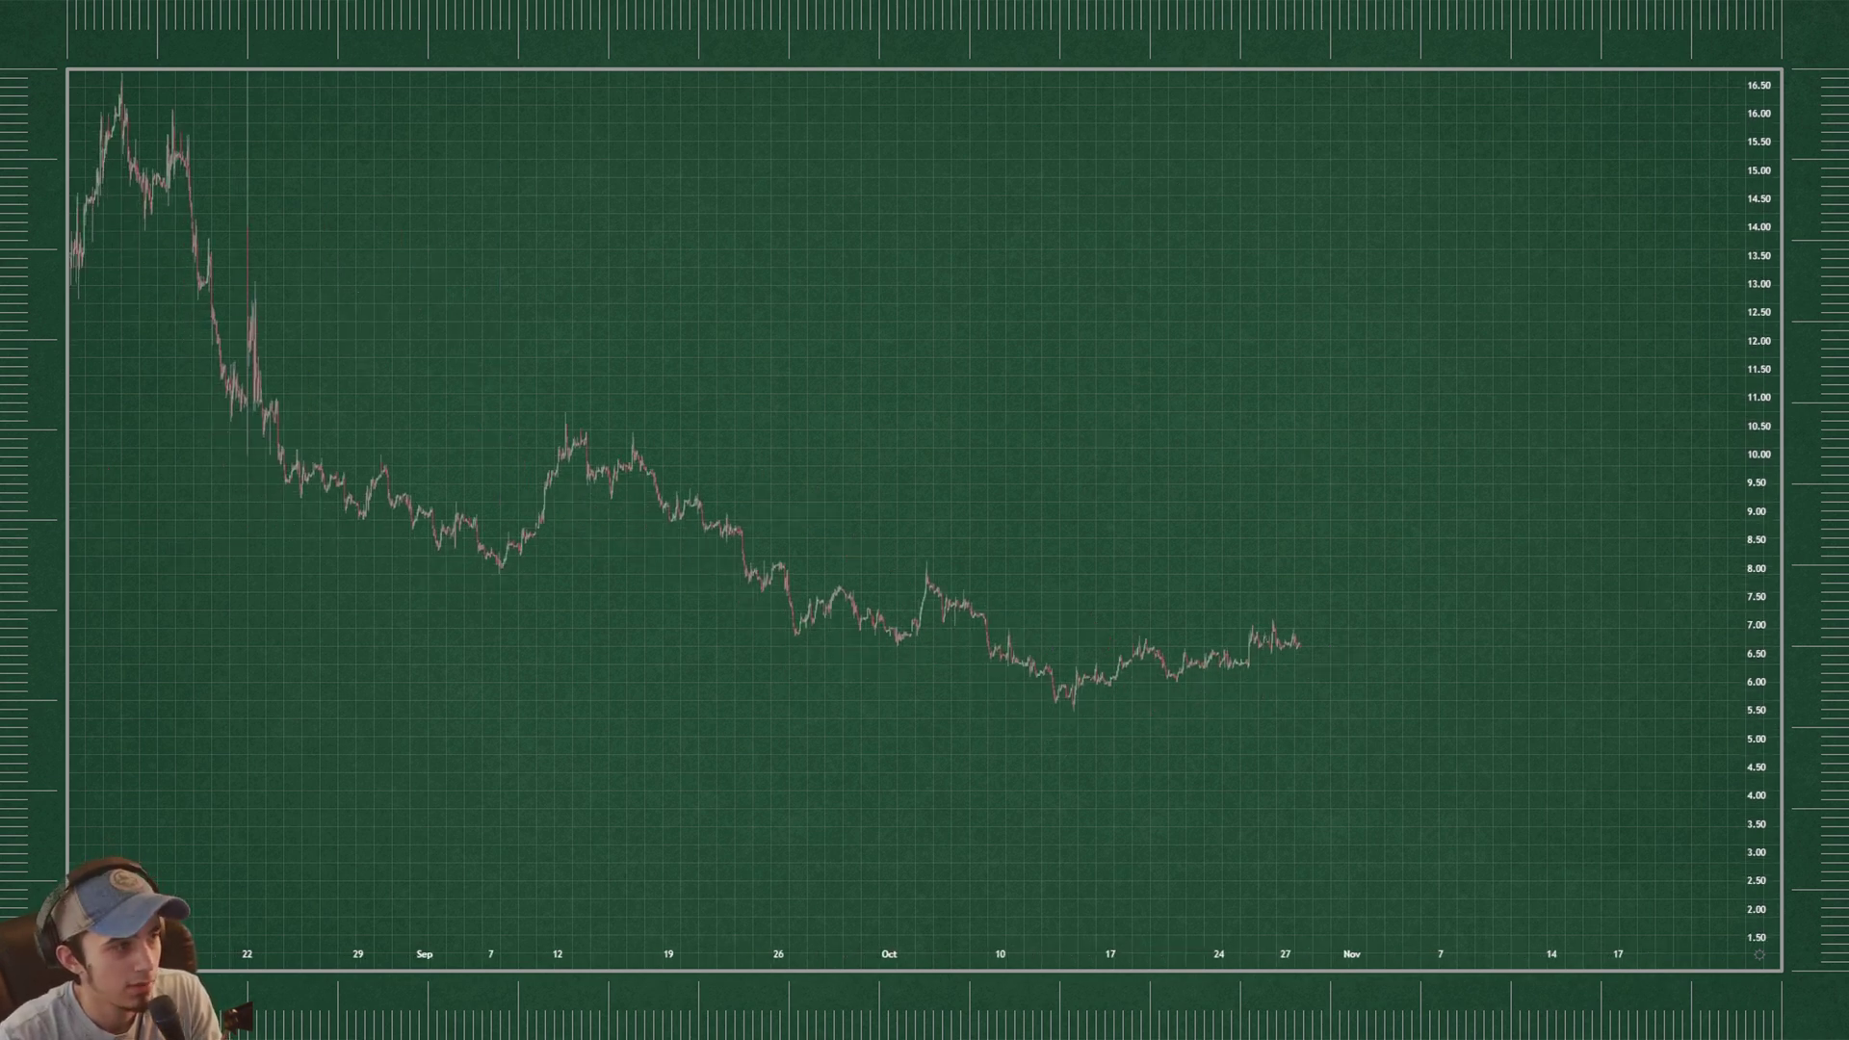
mouse_move(1067, 705)
left_mouse_down()
mouse_move(1222, 663)
mouse_move(1257, 631)
mouse_move(1310, 651)
left_mouse_up()
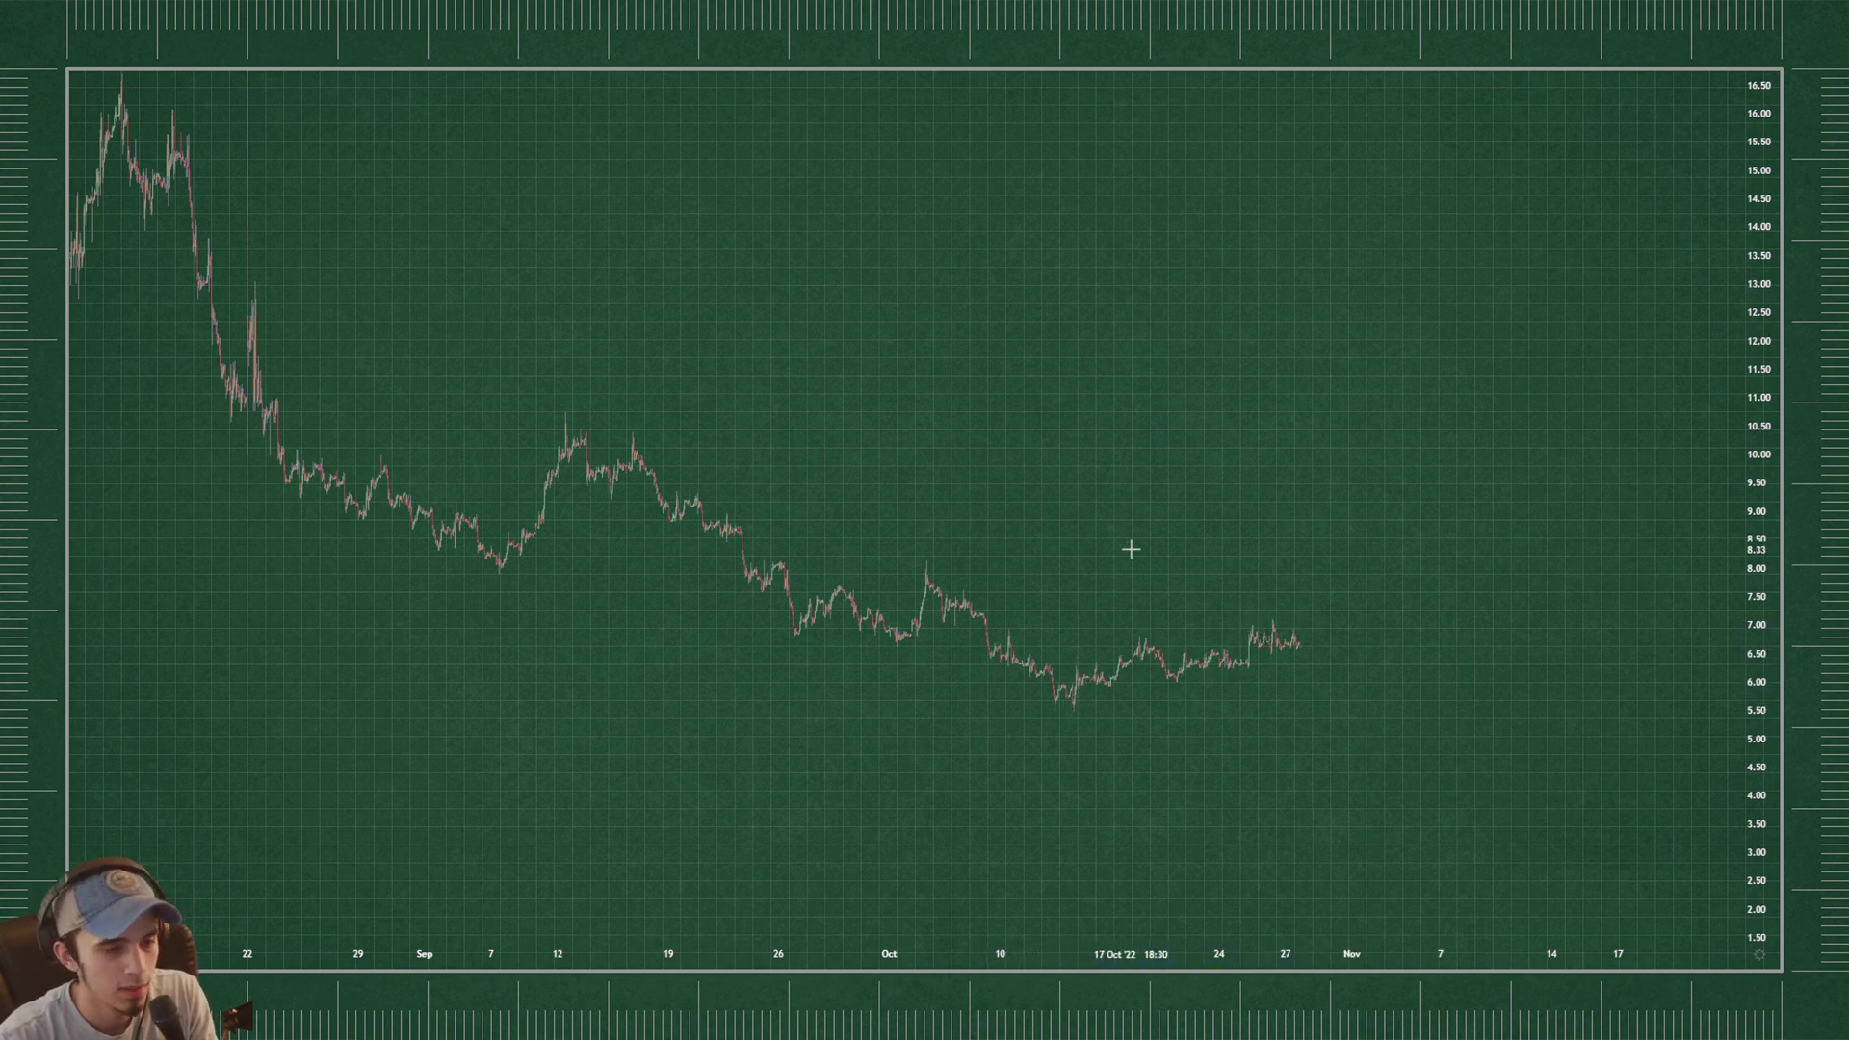
left_click_drag(1023, 261, 1187, 289)
- Examine the October price action up close, from the mid-month low to the latest candles
scroll(1585, 662, "up", 3)
left_click_drag(1585, 663, 1589, 654)
left_click_drag(1747, 722, 1748, 535)
left_click_drag(1507, 590, 1493, 407)
scroll(1493, 408, "up", 5)
left_click_drag(1442, 472, 1504, 453)
left_click_drag(1750, 639, 1750, 562)
left_click_drag(1602, 508, 1661, 486)
scroll(1151, 533, "up", 1)
scroll(1151, 533, "up", 1)
left_click_drag(982, 492, 1156, 569)
left_click_drag(1748, 738, 1748, 593)
left_click_drag(1508, 568, 1462, 503)
scroll(1410, 496, "up", 2)
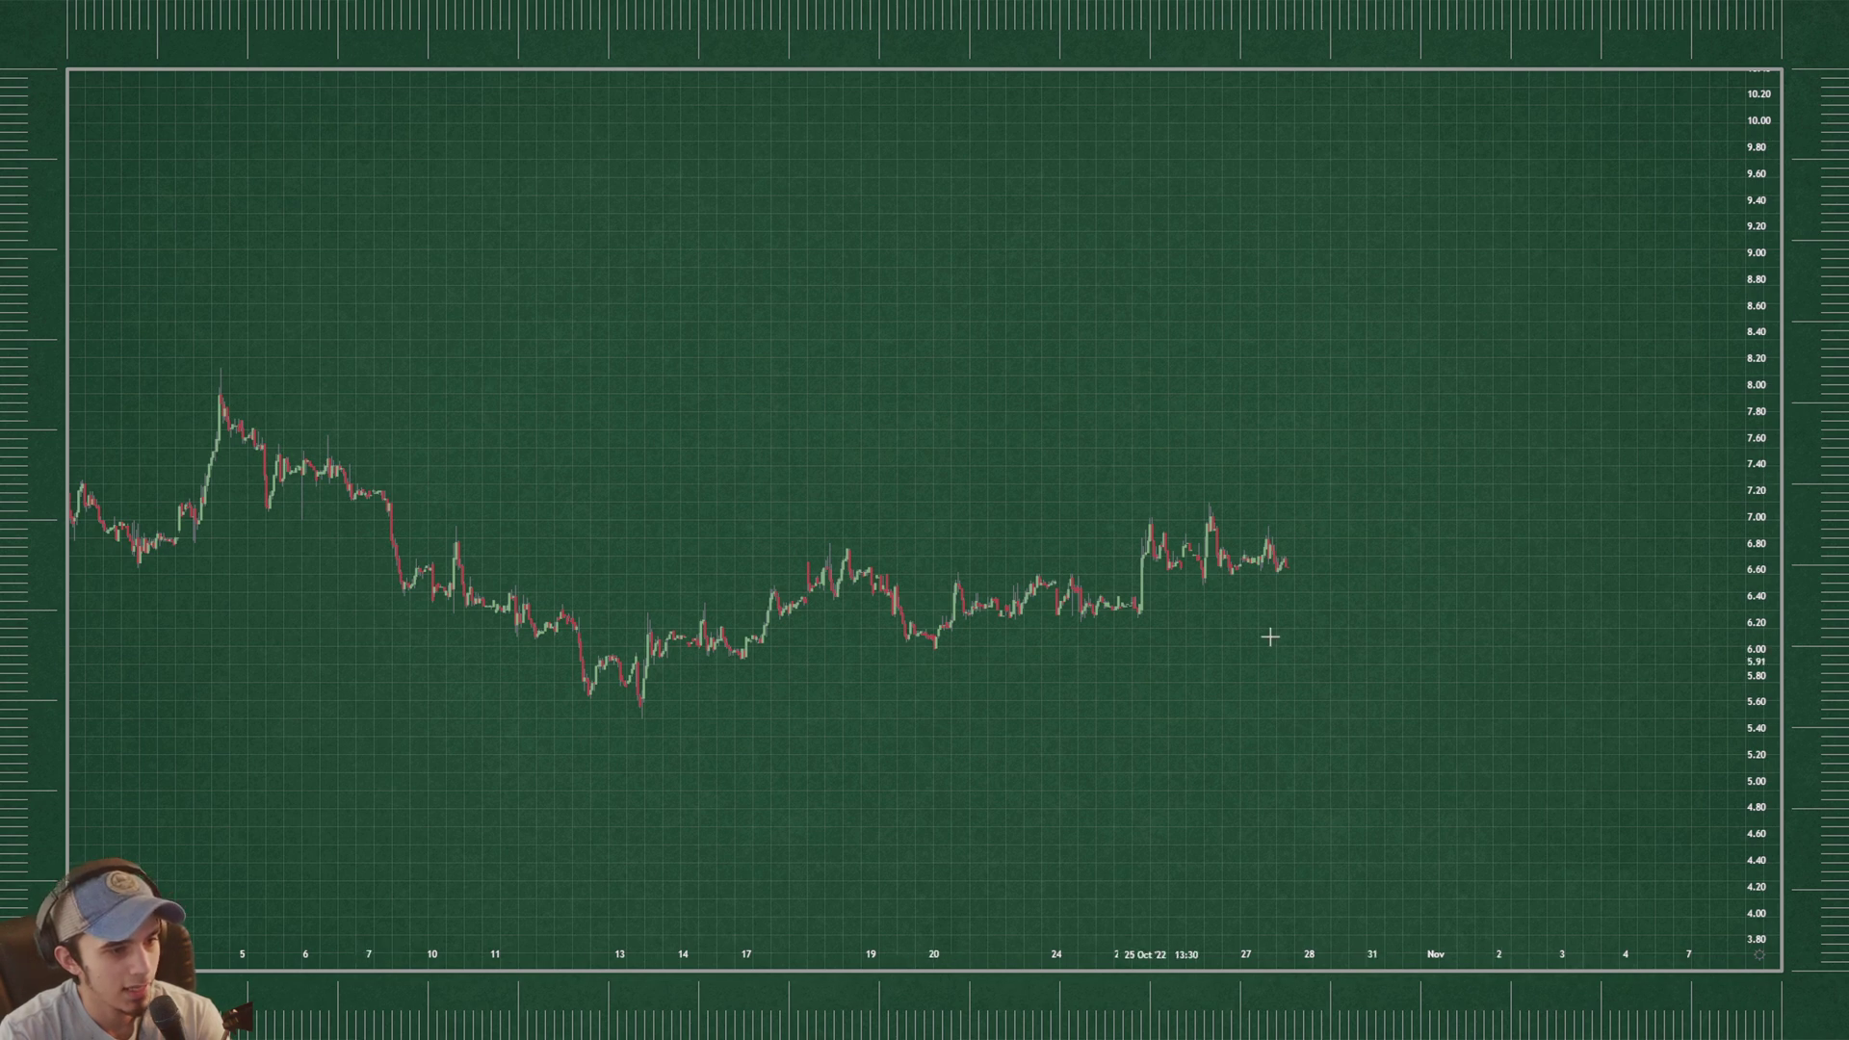
scroll(1643, 588, "down", 1)
scroll(1676, 649, "up", 3)
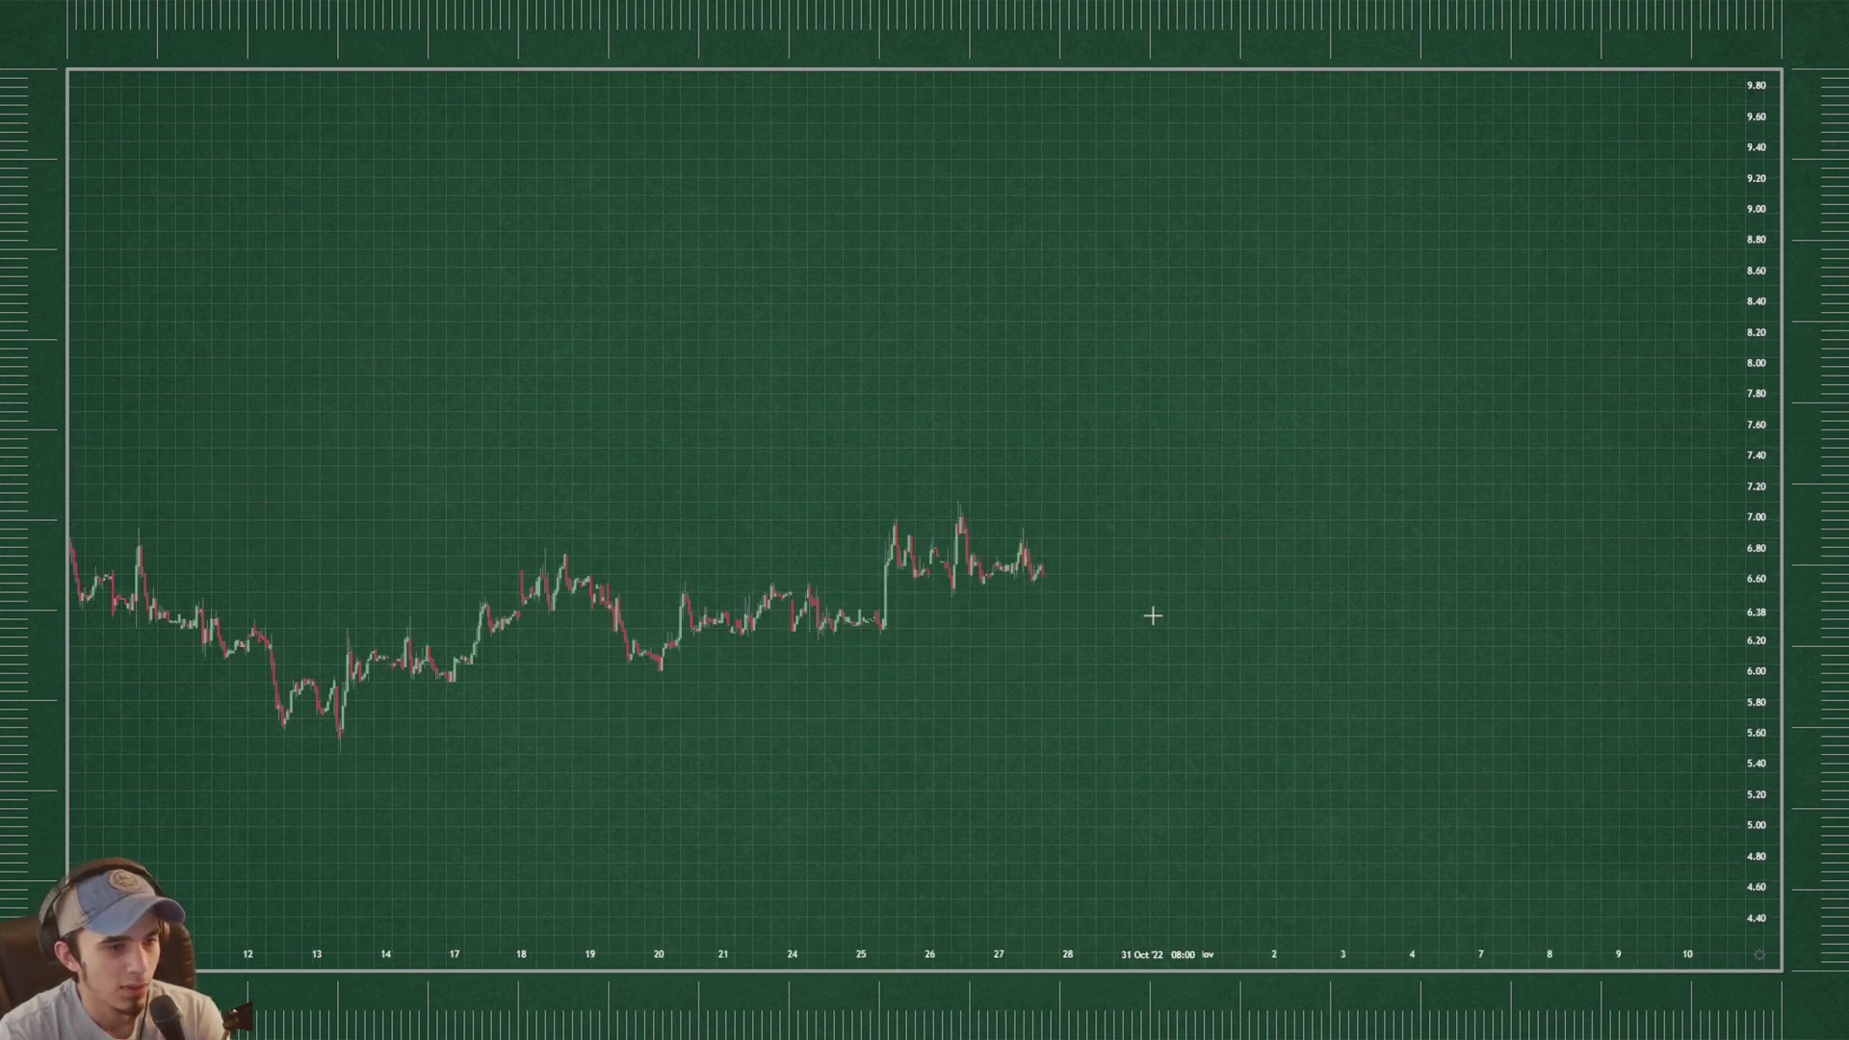
mouse_move(1325, 536)
left_mouse_down()
mouse_move(1232, 541)
mouse_move(1238, 525)
left_mouse_up()
- Trace the price swings from the mid-October low to about 28 October with a freehand line and delete the line
mouse_move(499, 701)
left_mouse_down()
mouse_move(522, 648)
mouse_move(692, 592)
mouse_move(838, 626)
mouse_move(1090, 502)
mouse_move(1320, 563)
mouse_move(847, 560)
mouse_move(1171, 557)
left_mouse_up()
mouse_move(1774, 656)
left_mouse_down()
mouse_move(916, 578)
mouse_move(1300, 573)
left_mouse_up()
scroll(1600, 569, "down", 3)
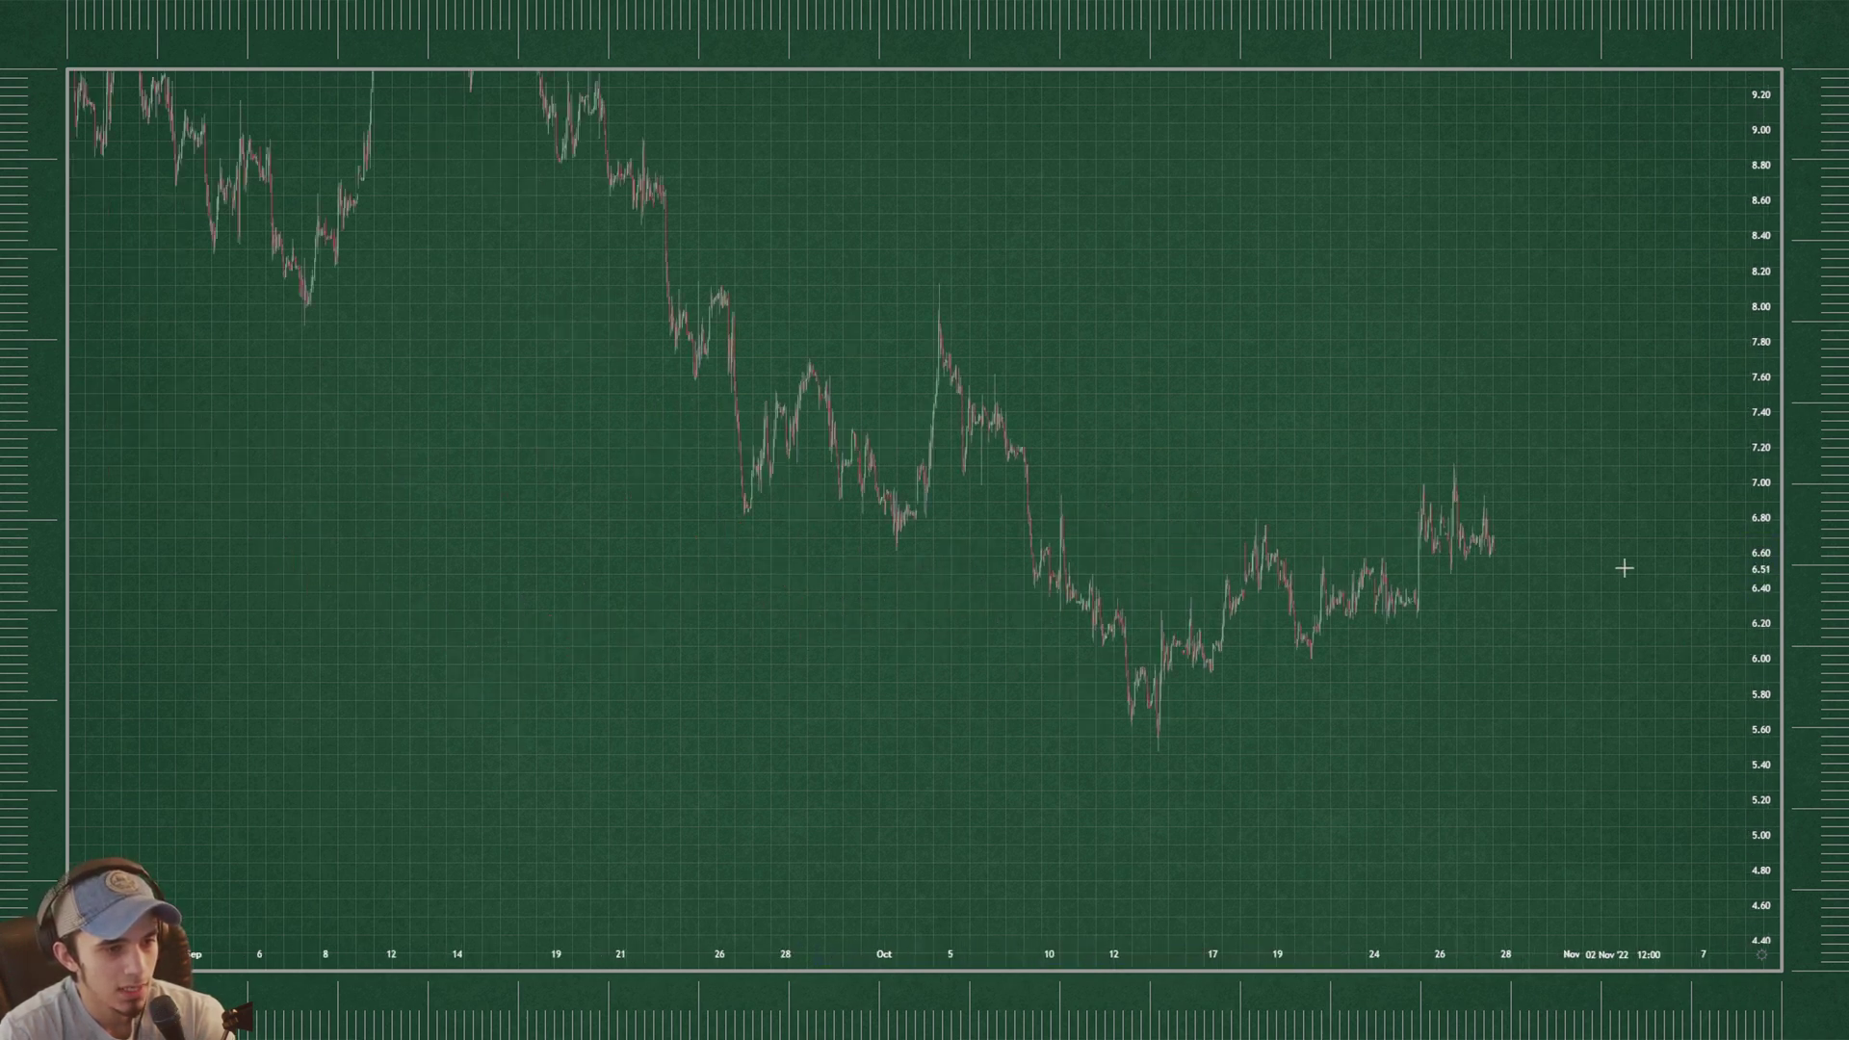
mouse_move(1742, 552)
left_mouse_down()
mouse_move(1201, 714)
mouse_move(1157, 680)
mouse_move(1204, 616)
mouse_move(1281, 604)
left_mouse_up()
left_click_drag(1411, 596, 1503, 525)
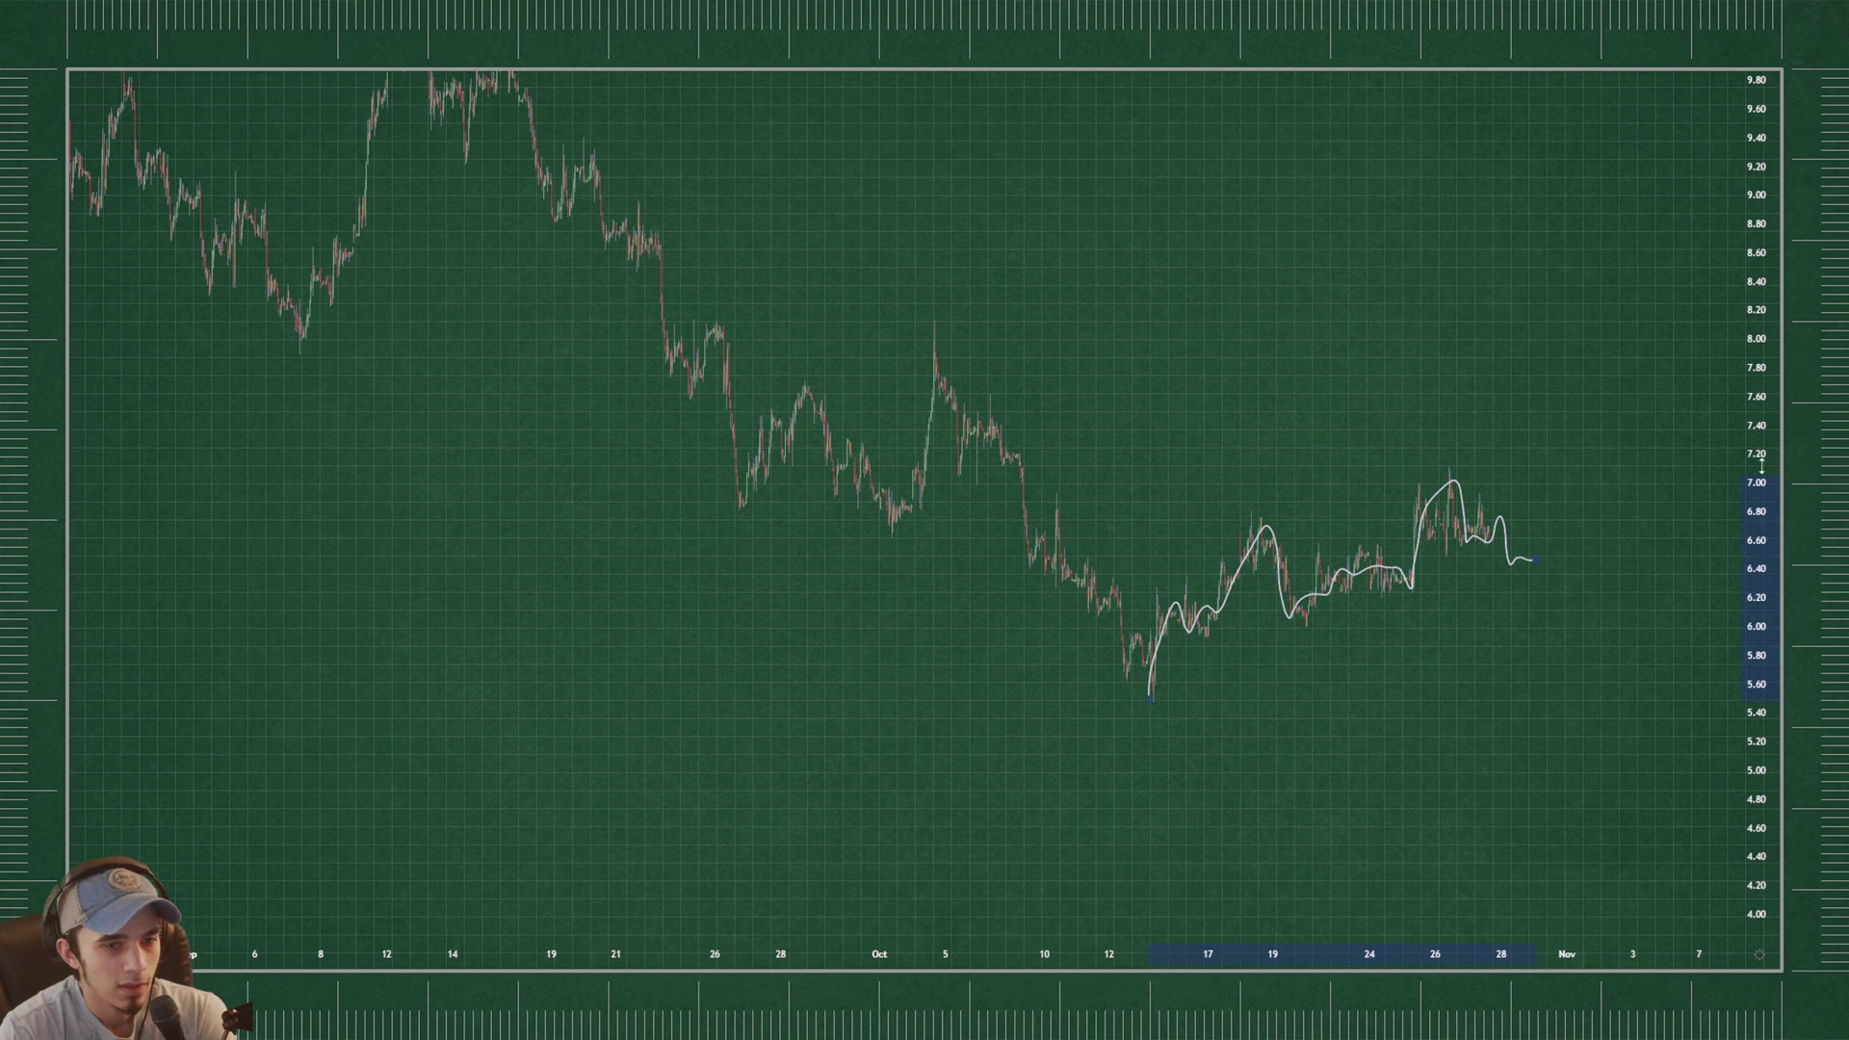
left_click_drag(1764, 466, 1557, 560)
left_click_drag(1744, 494, 1741, 511)
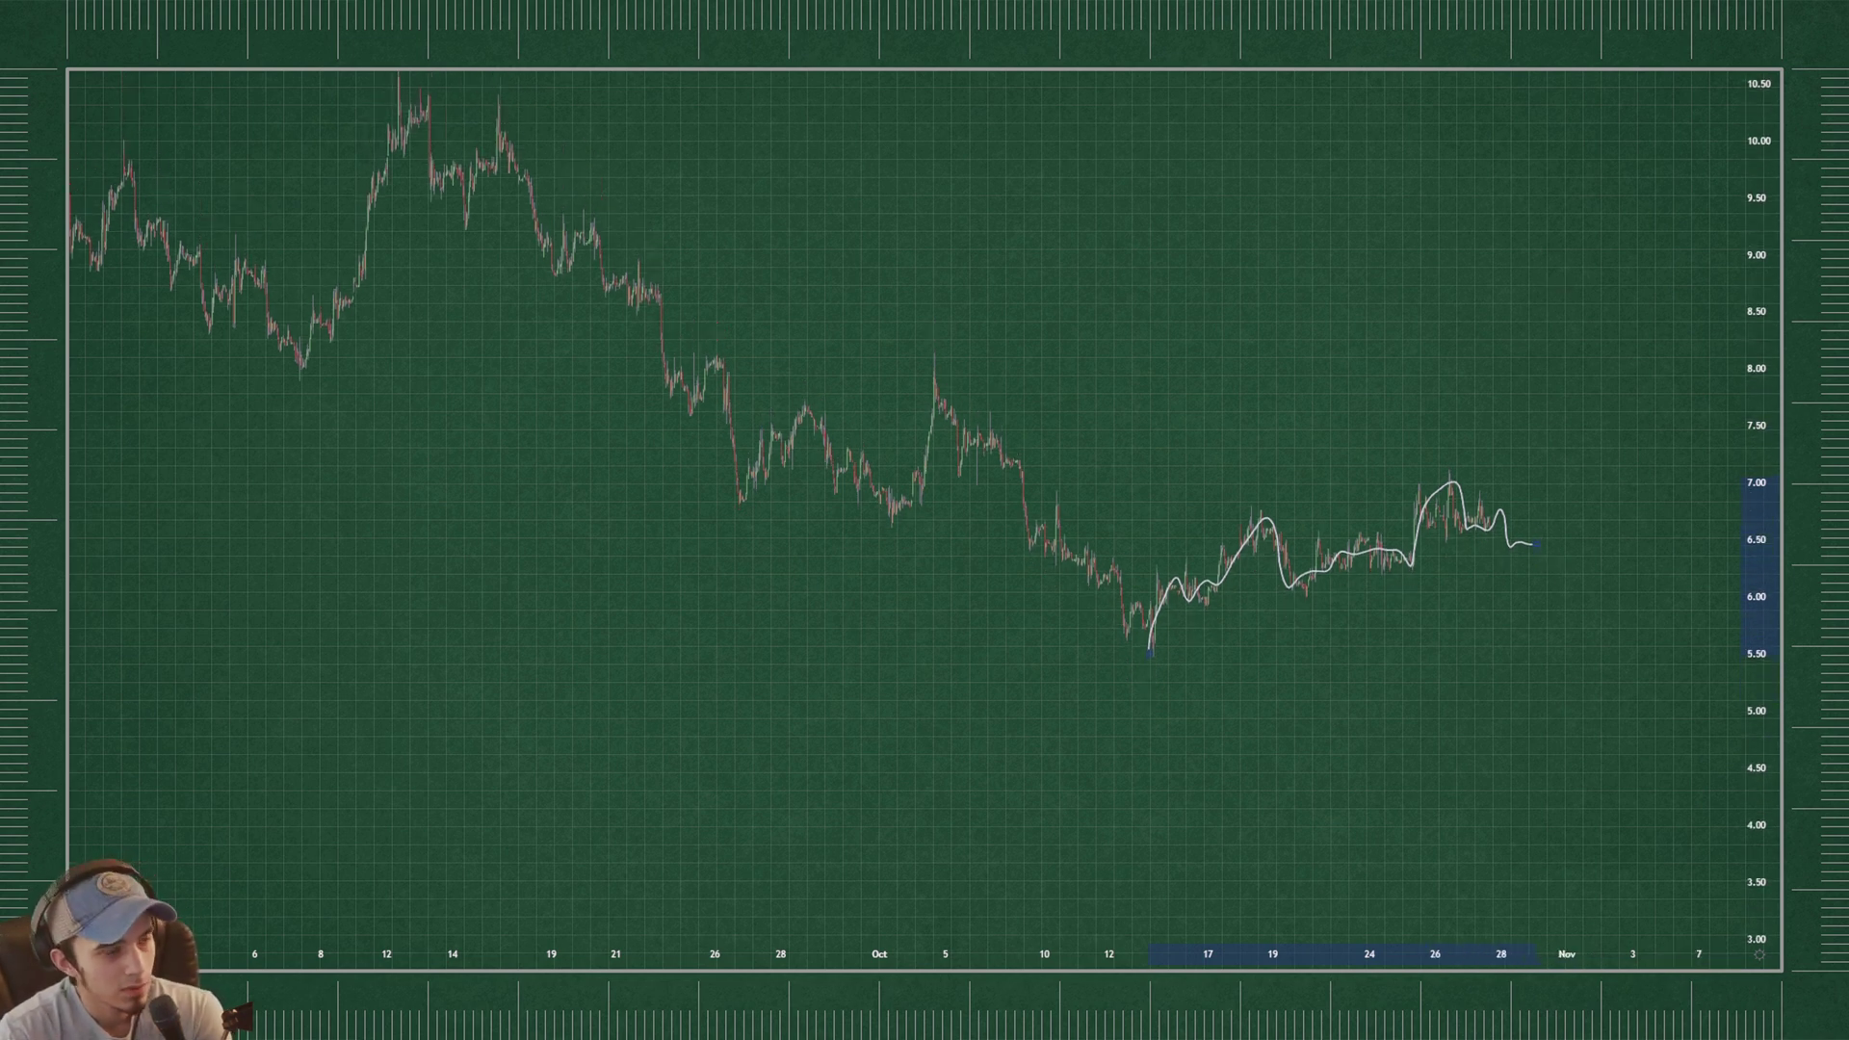
scroll(1482, 379, "down", 1)
scroll(1511, 347, "up", 2)
key("Delete")
- Examine the October candles around the early-month peak, the mid-month low and the rise of 25 October
scroll(1510, 347, "up", 5)
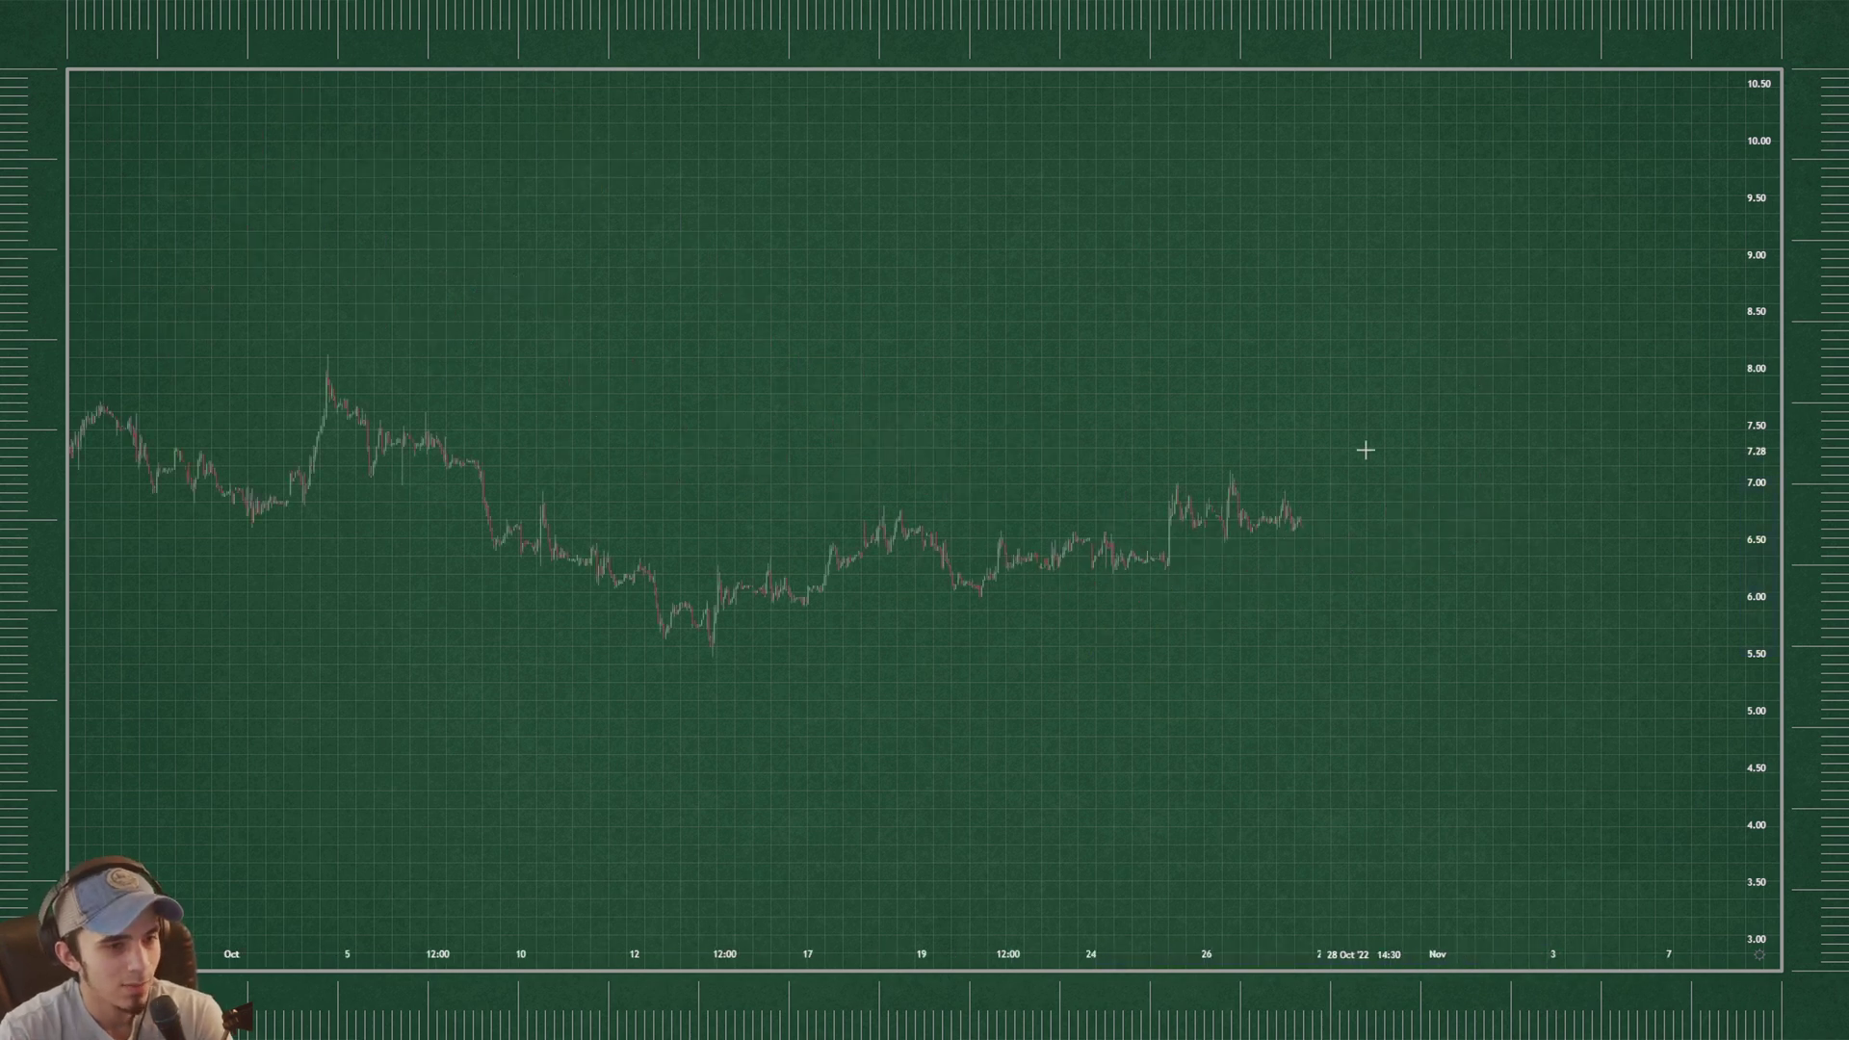
scroll(1356, 475, "up", 2)
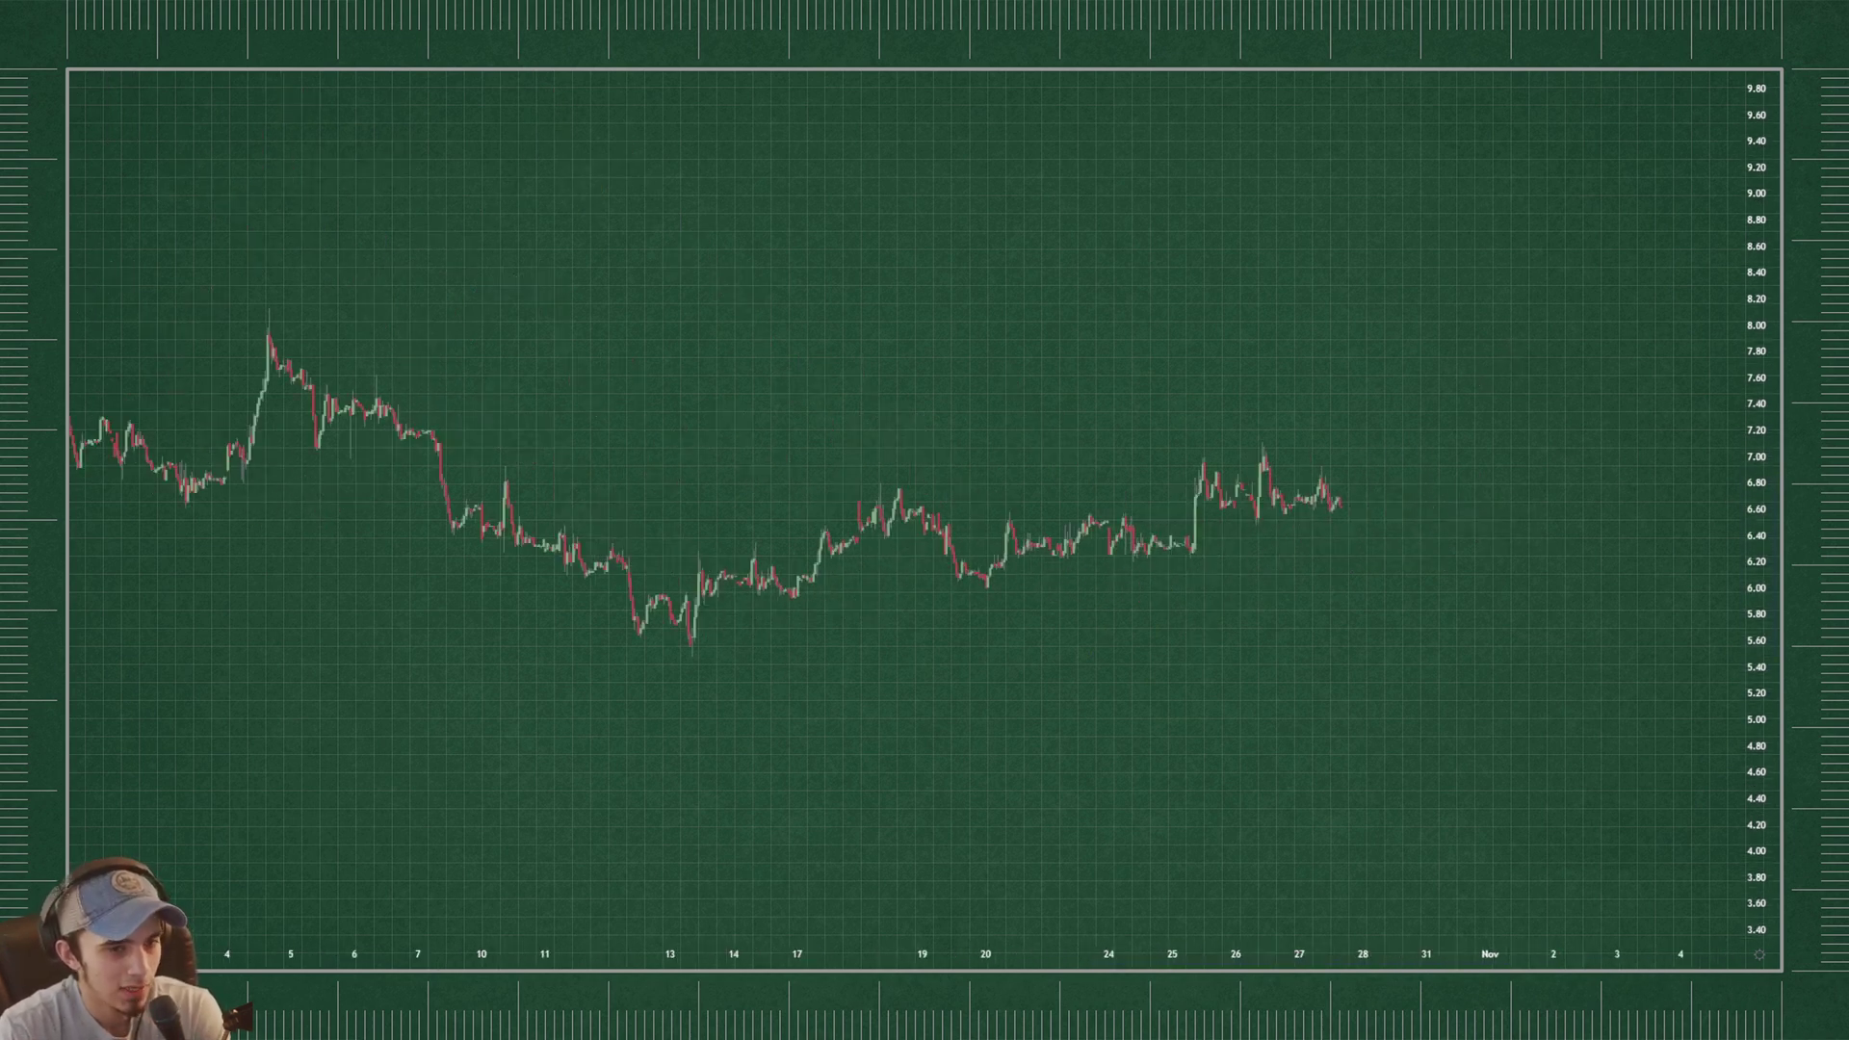
left_click_drag(1383, 389, 1340, 442)
left_click_drag(1741, 527, 1742, 487)
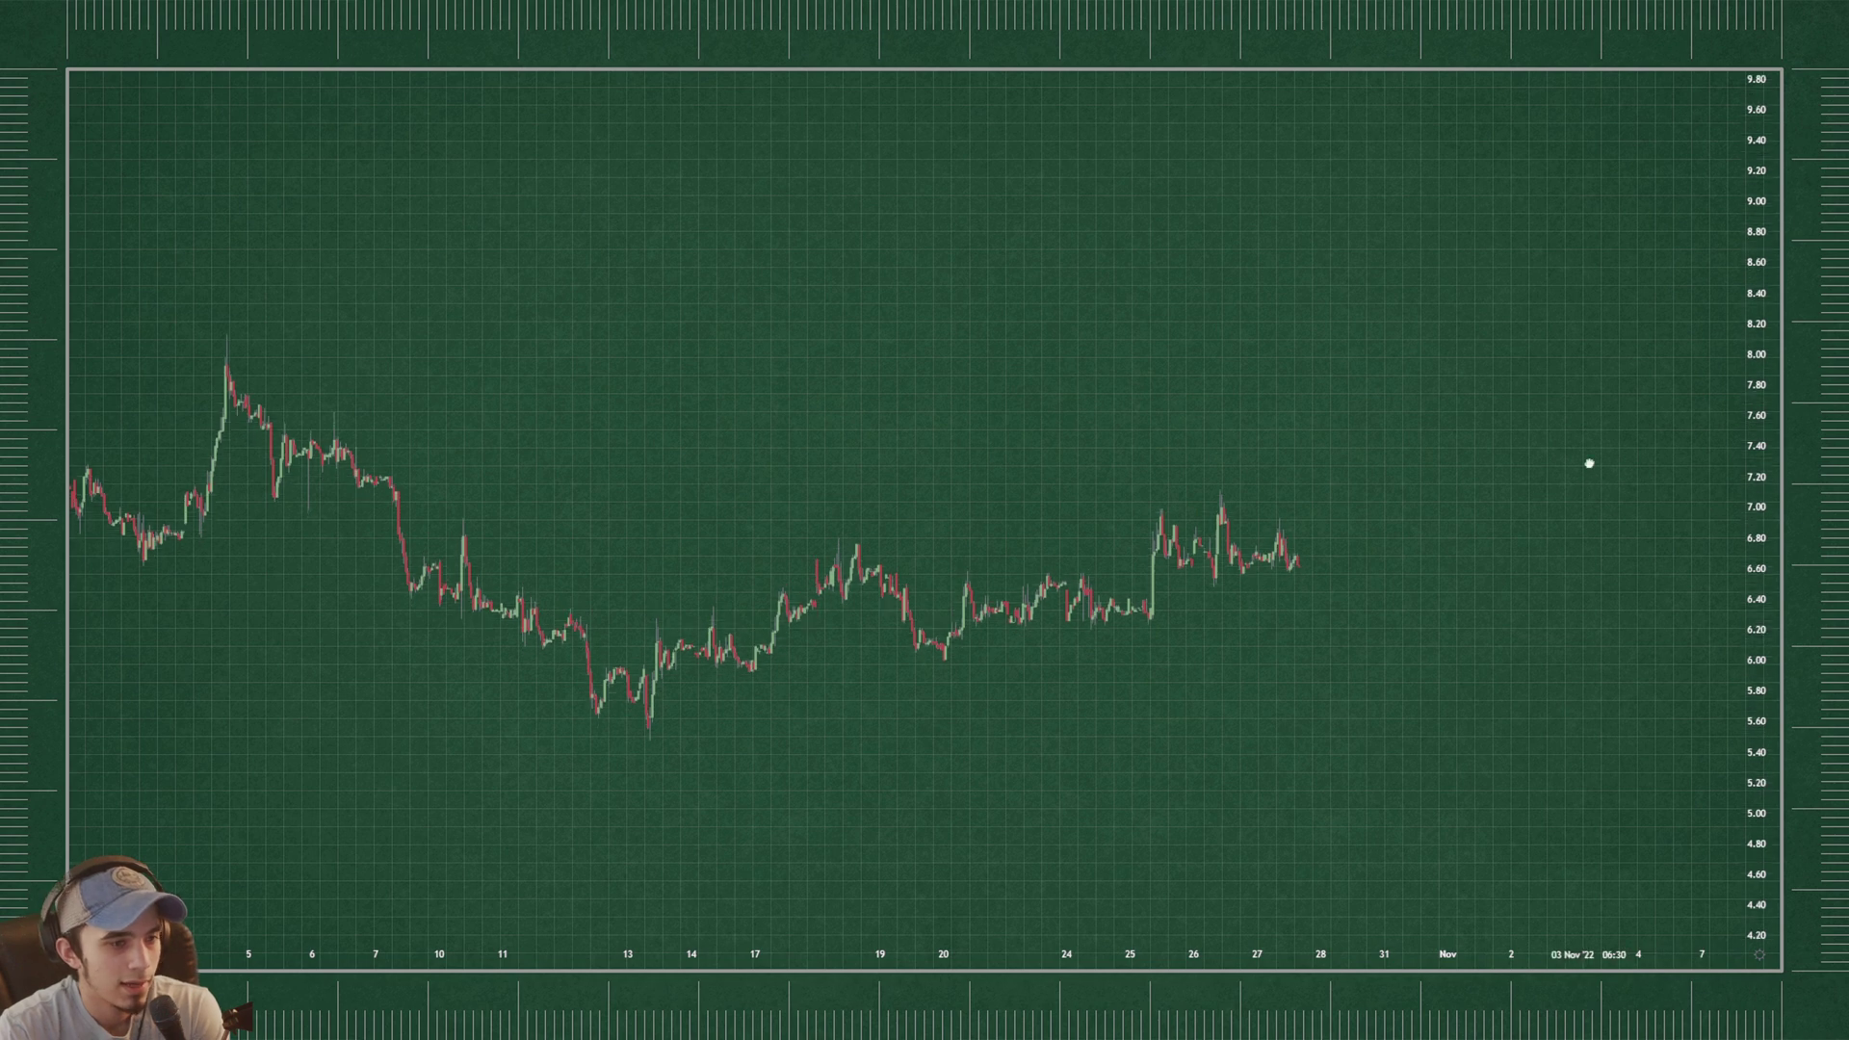
left_click_drag(1589, 462, 1588, 438)
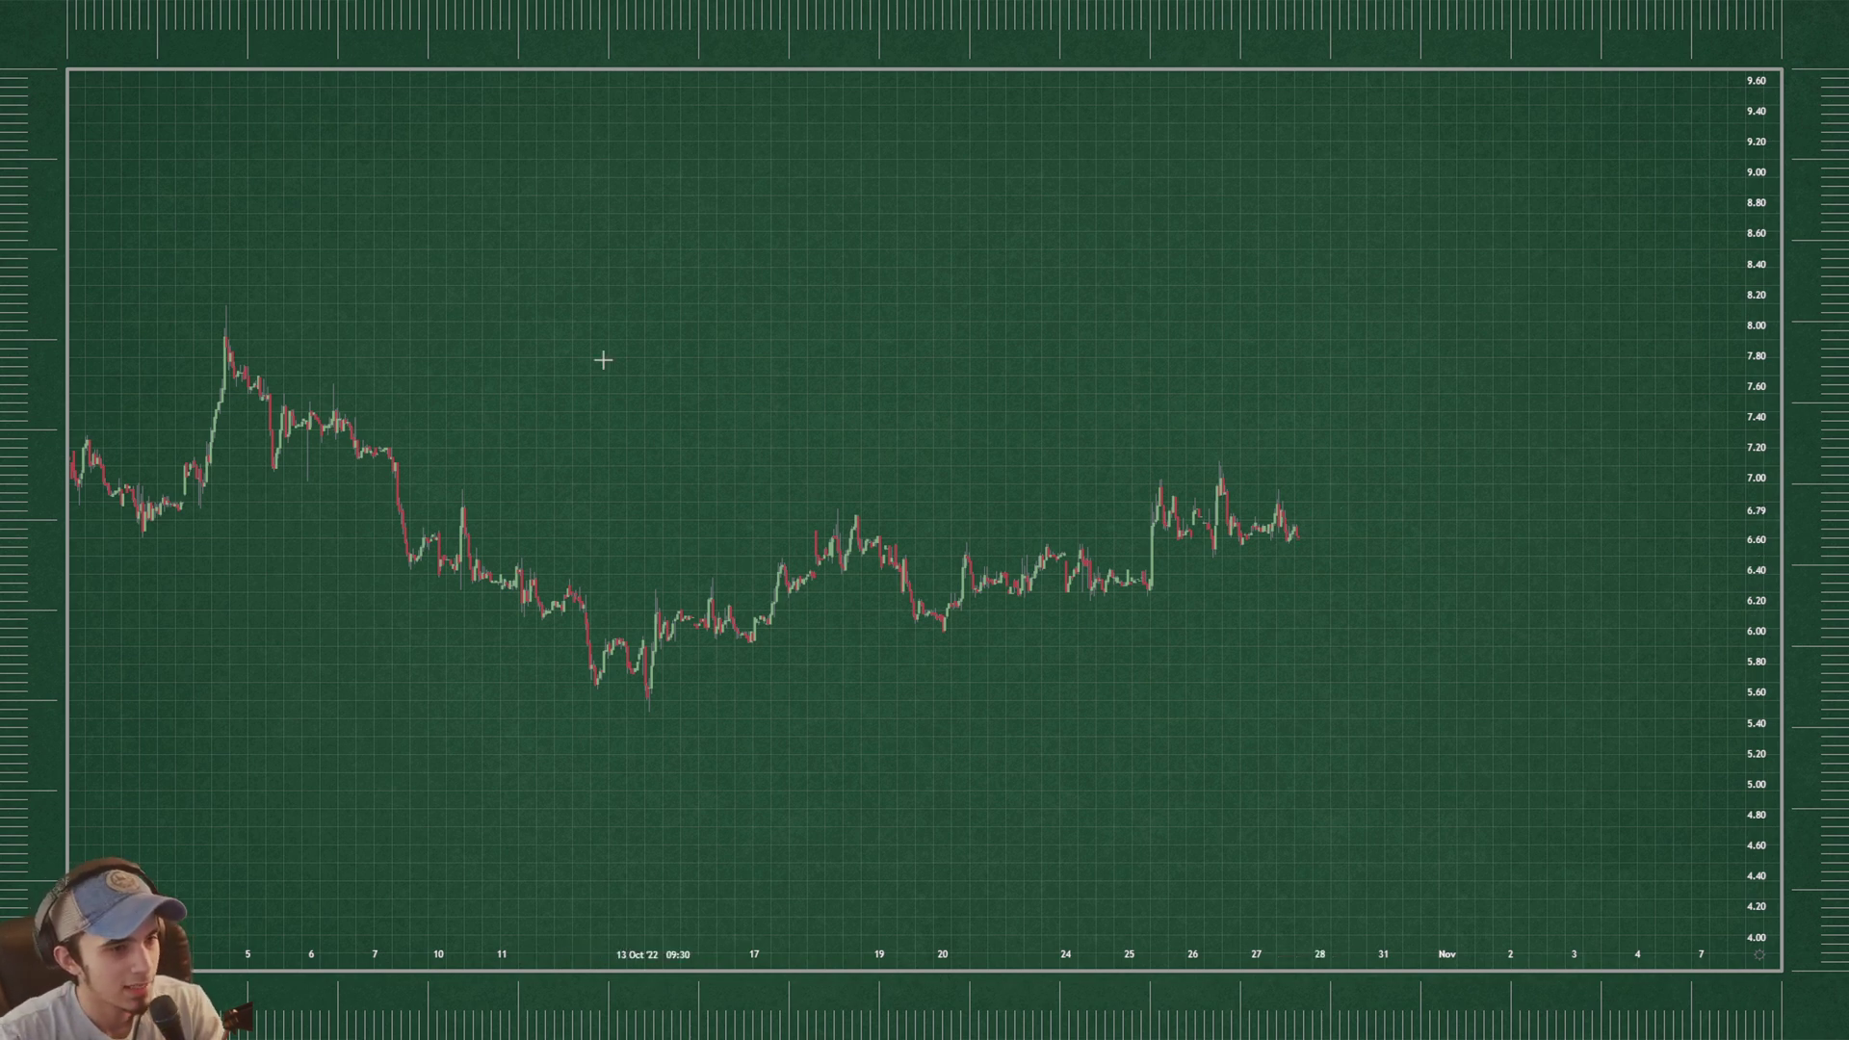
scroll(941, 359, "down", 2)
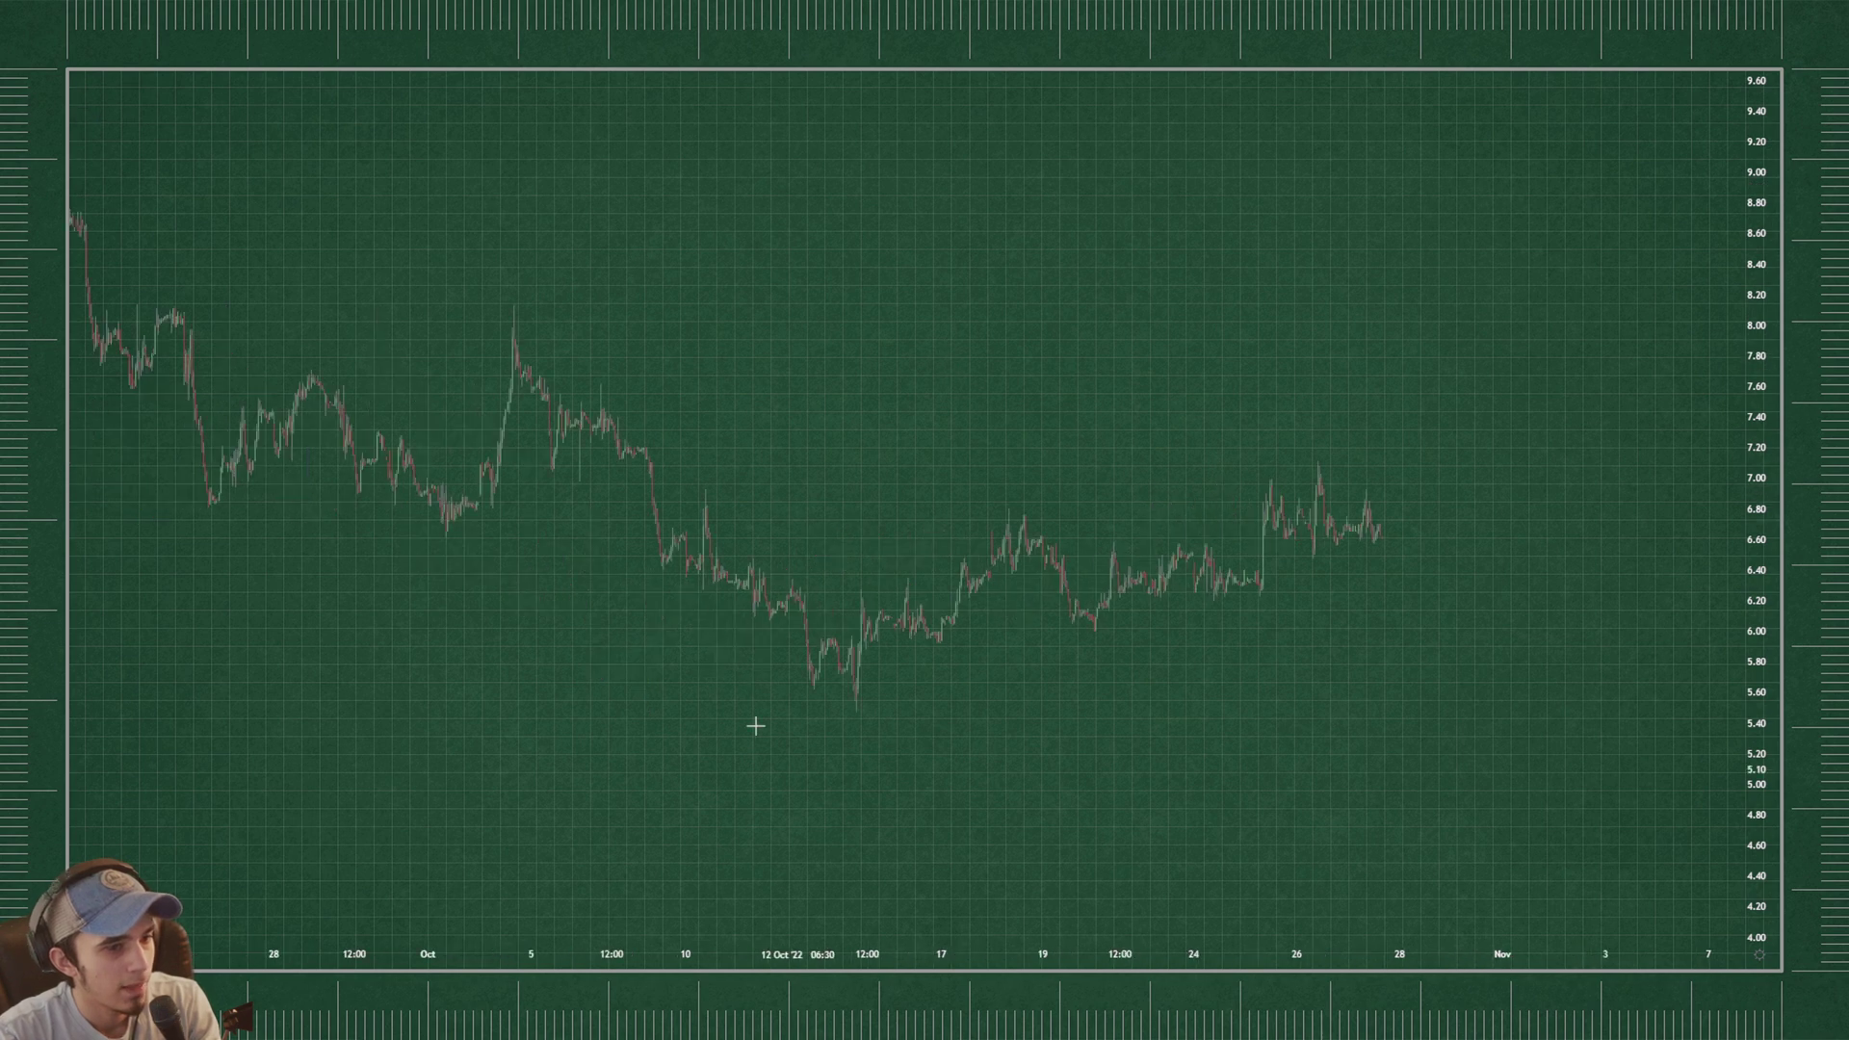
scroll(1458, 518, "up", 2)
left_click_drag(1264, 510, 1329, 501)
scroll(1338, 491, "up", 1)
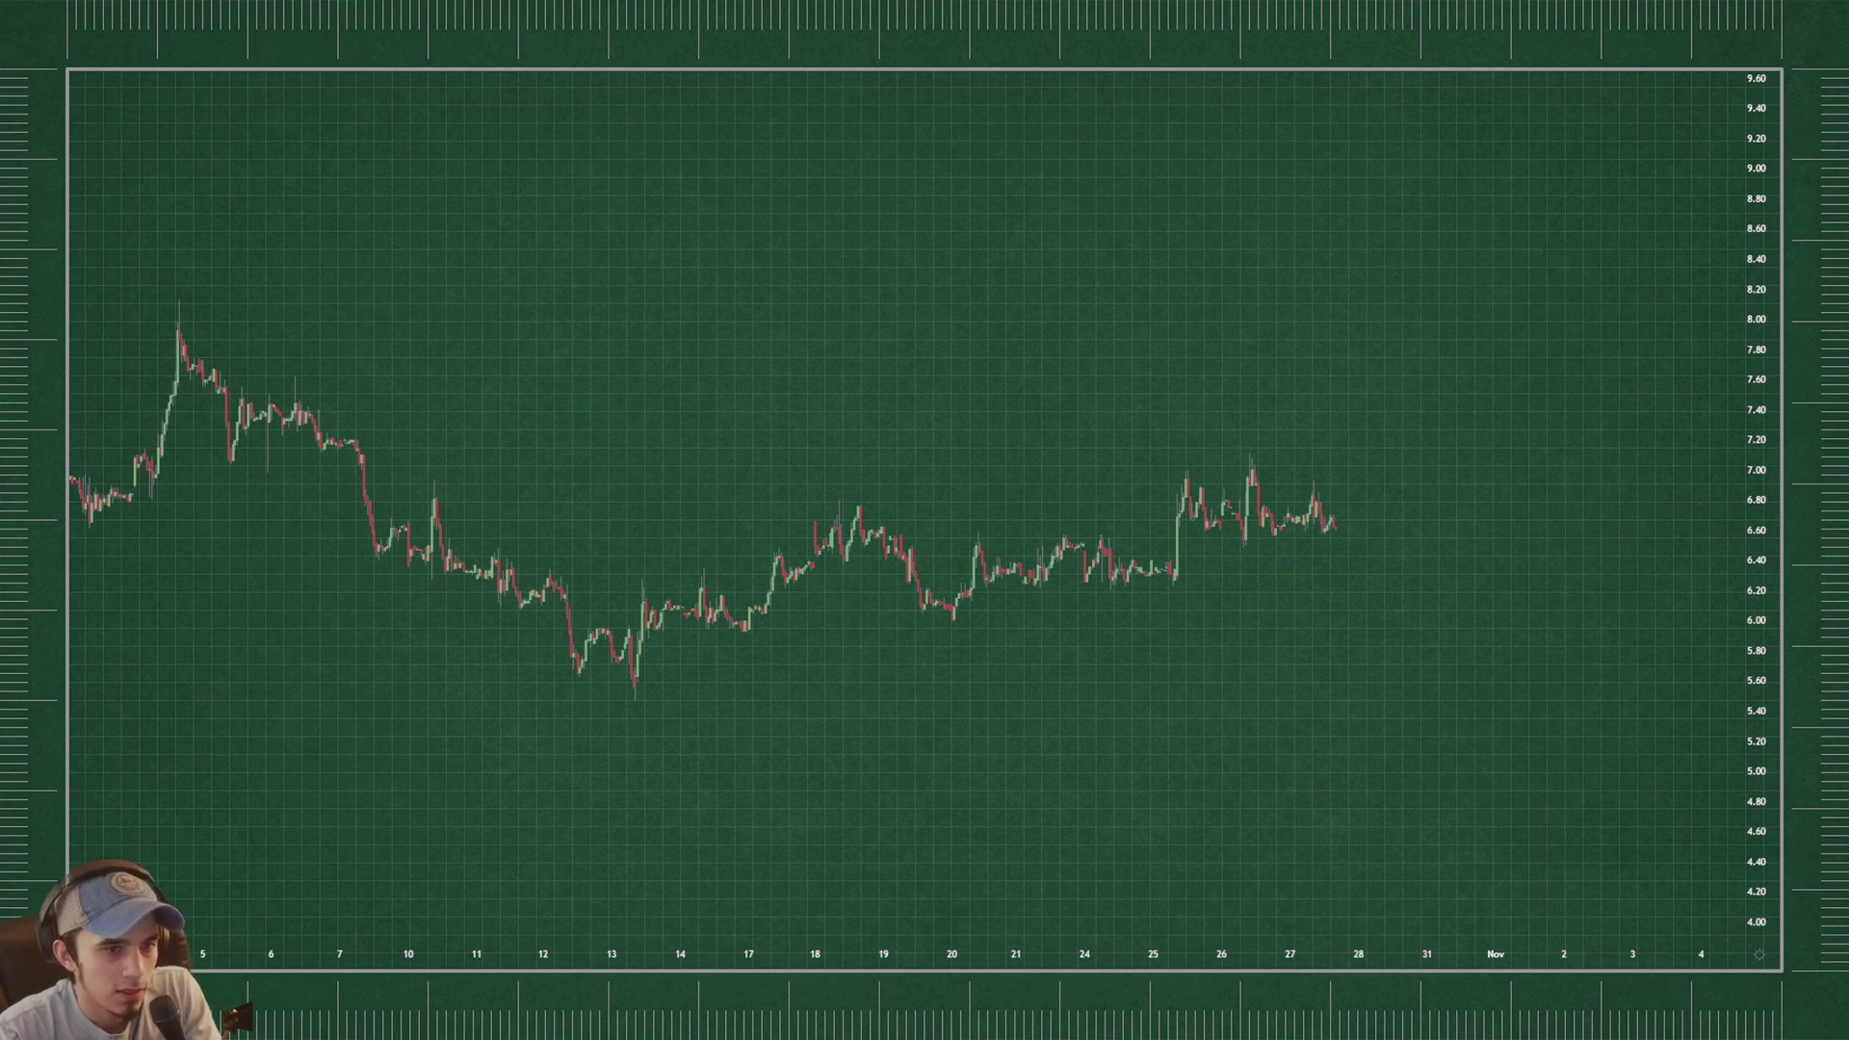
- Undo the removal of the green projection line and bring its full course up to 9 November into view
key("ctrl+z")
key("ctrl+y")
key("ctrl+z")
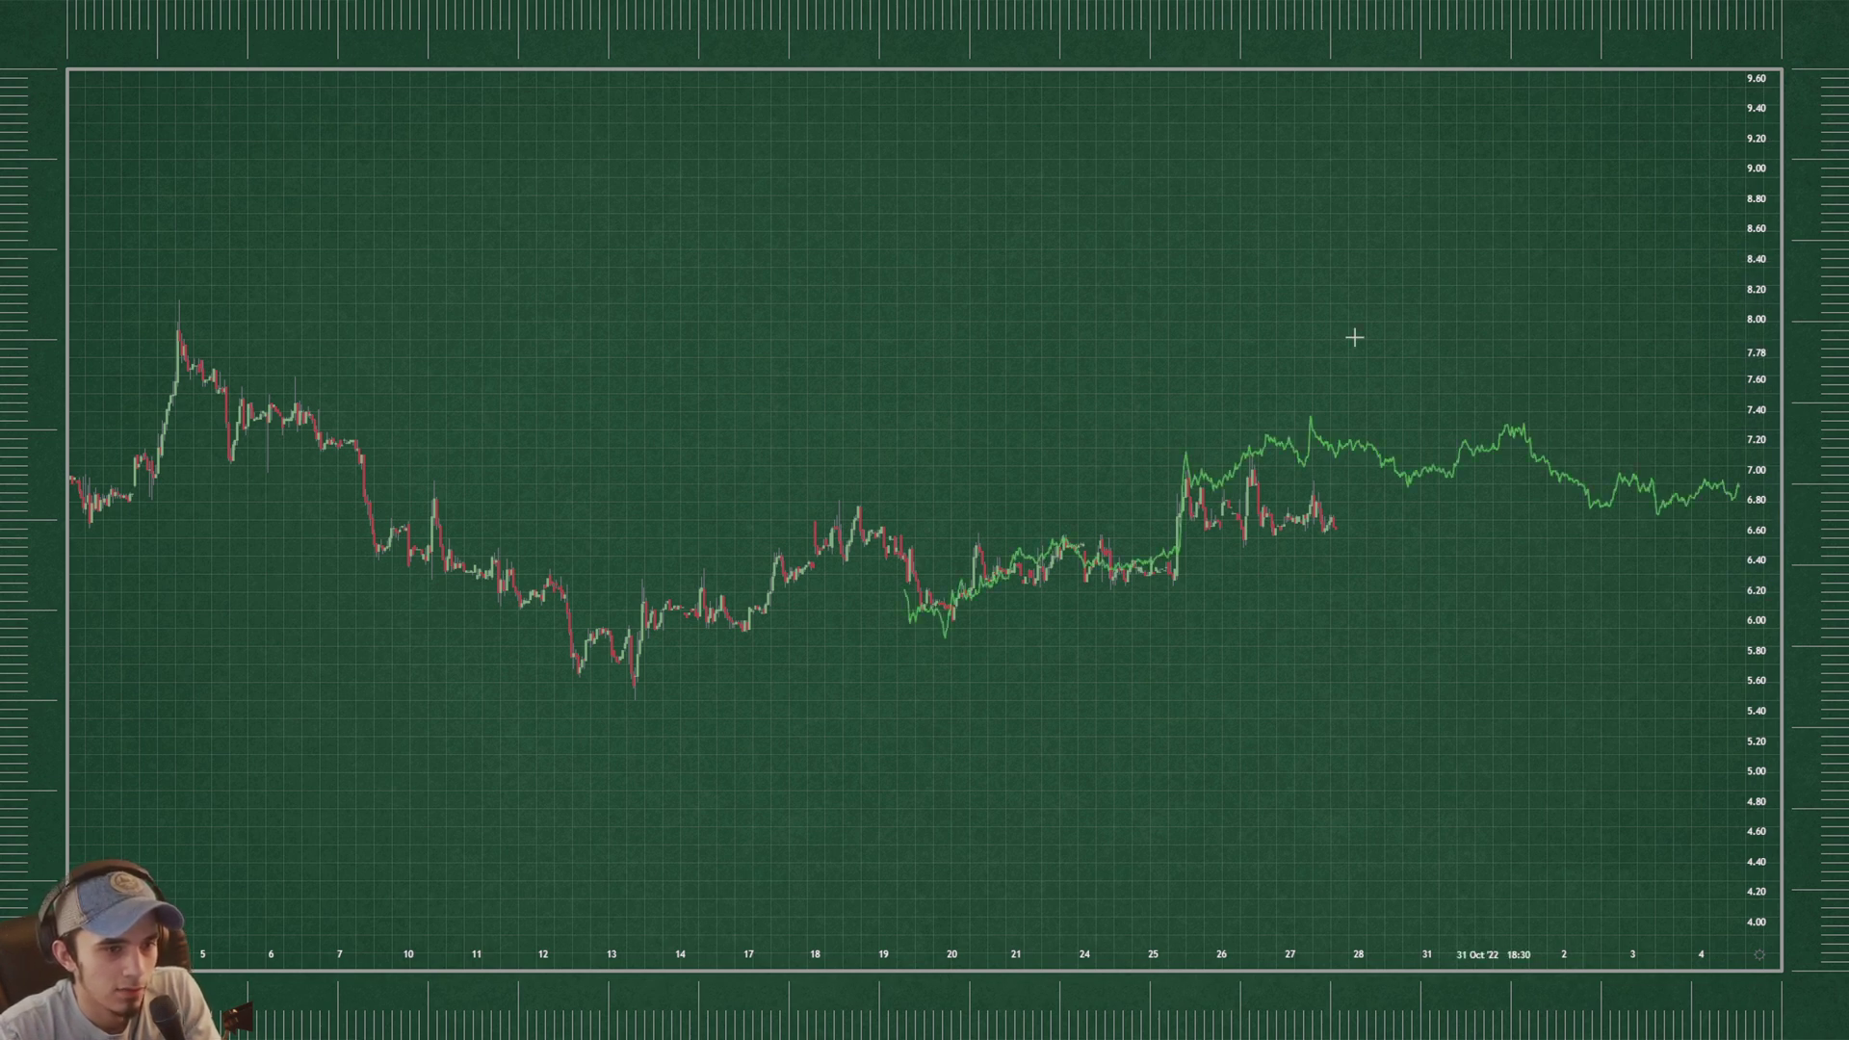
scroll(1487, 319, "down", 2)
left_click_drag(1487, 319, 1202, 336)
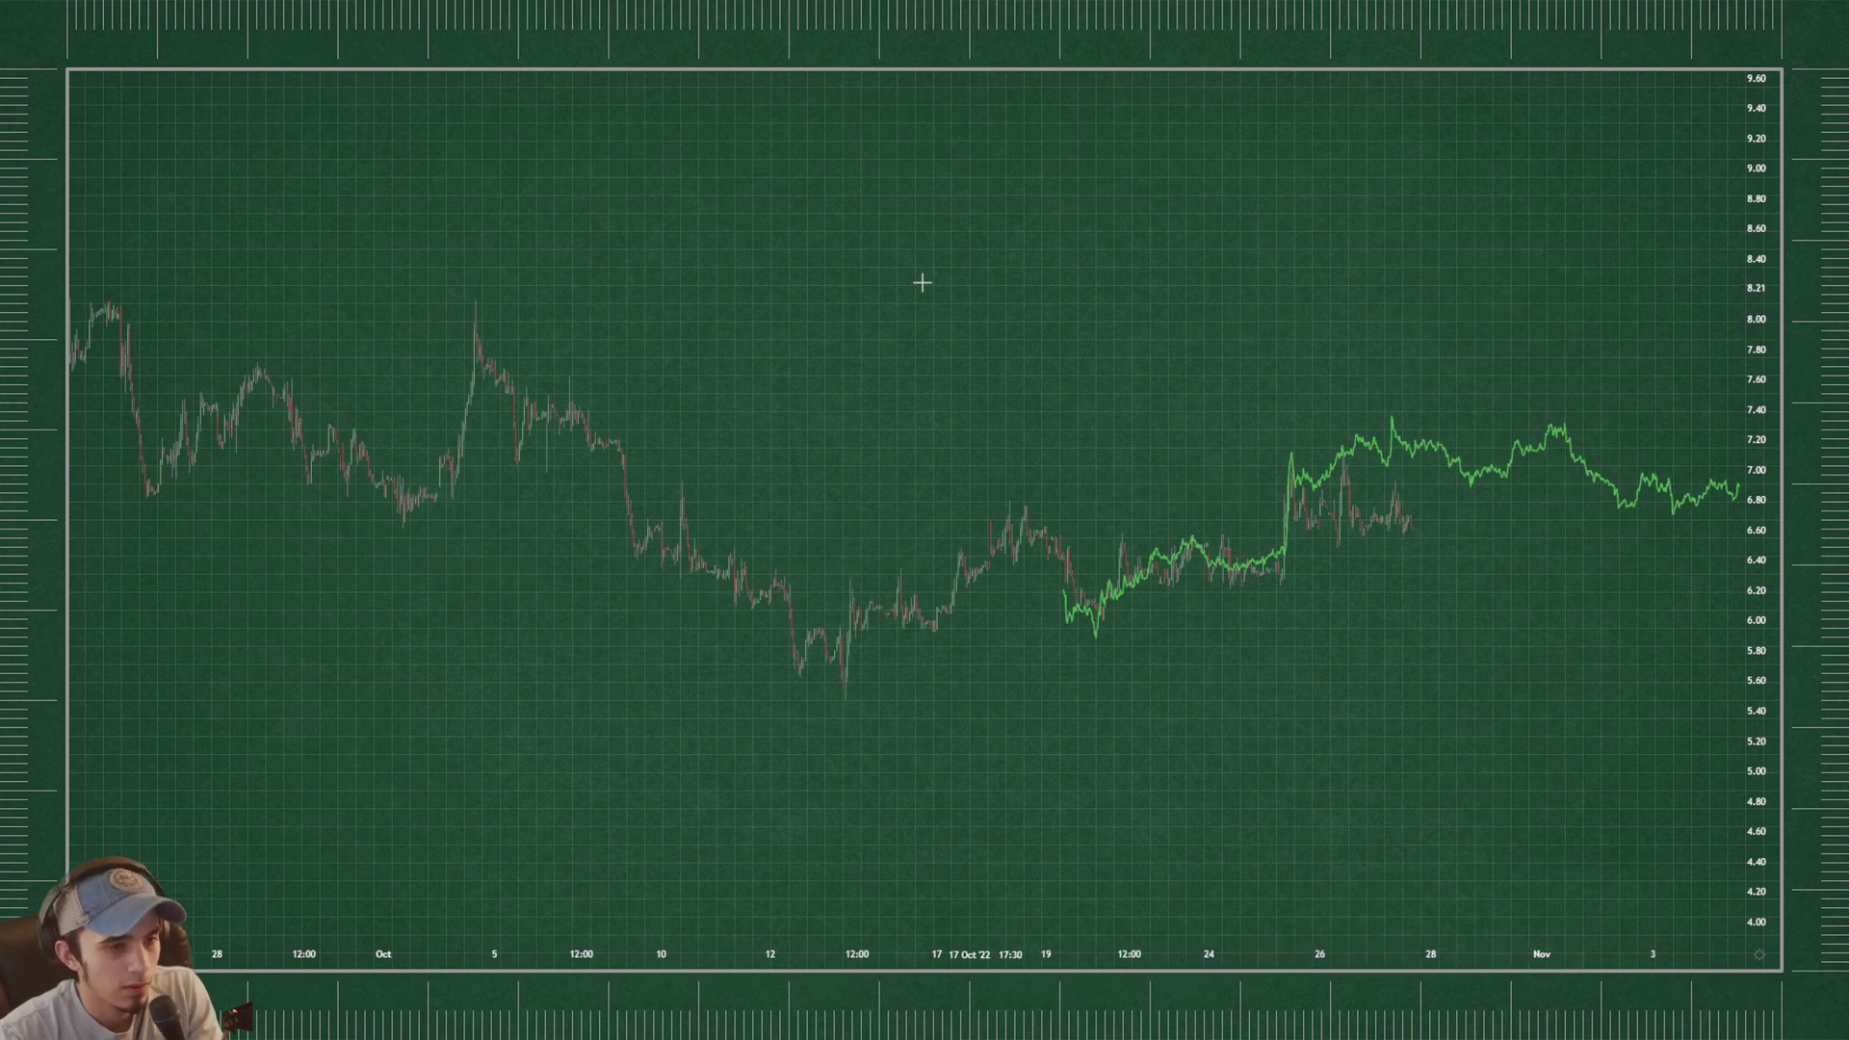
left_click_drag(1365, 209, 913, 260)
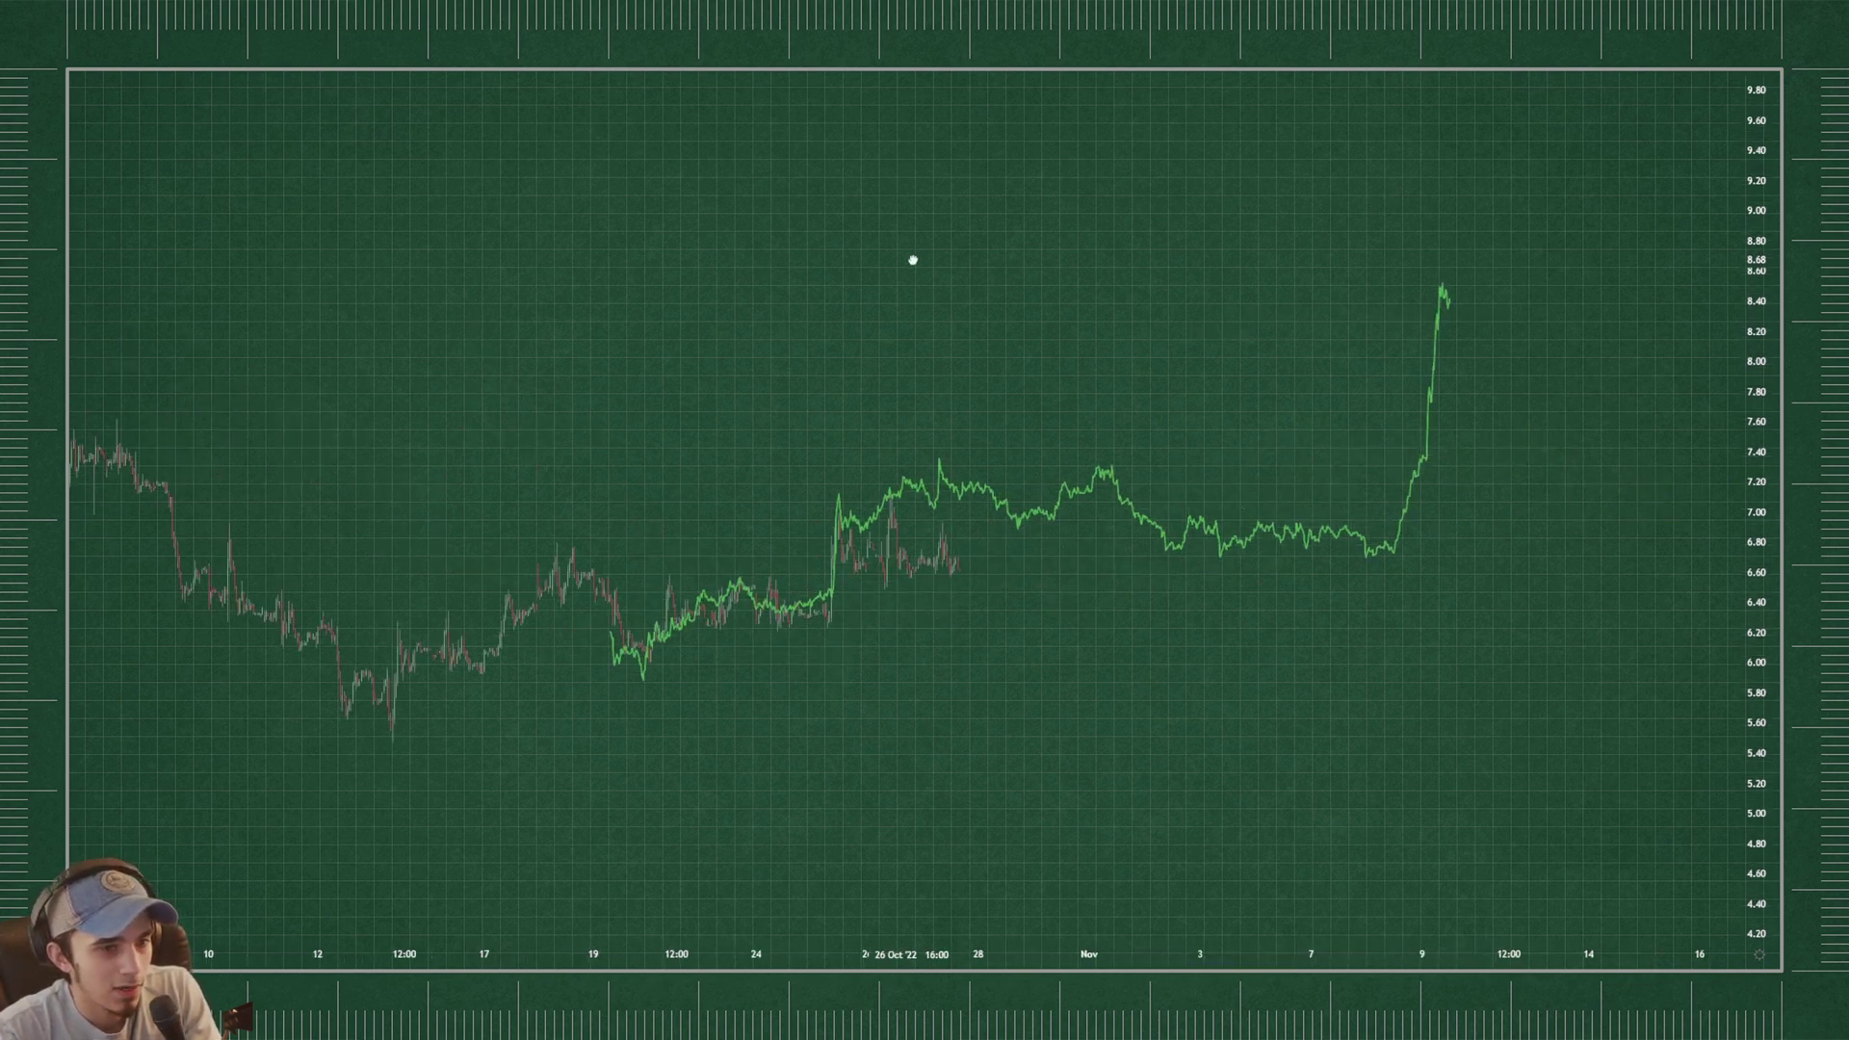
left_click_drag(1011, 318, 1285, 313)
scroll(1300, 236, "up", 2)
left_click_drag(1755, 588, 1755, 471)
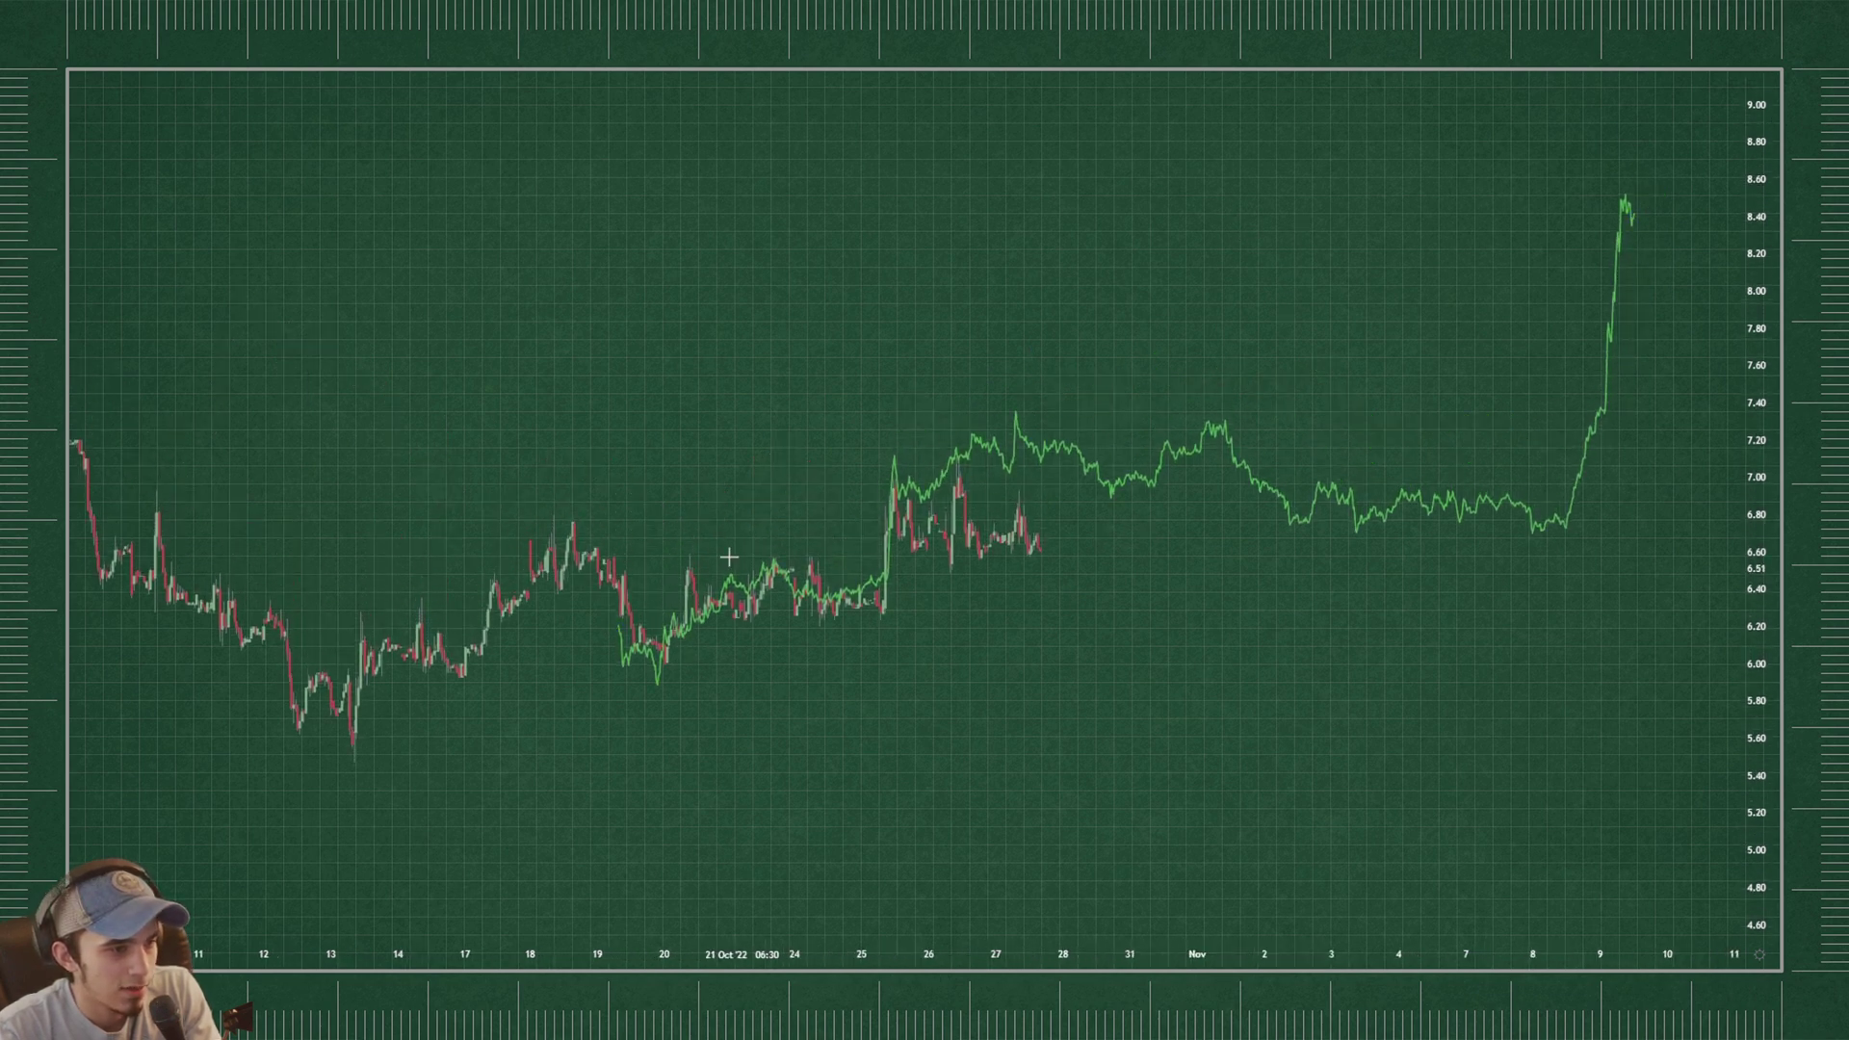
- Trace the green projection's early rise and its final November spike with freehand strokes and delete them
mouse_move(626, 595)
left_mouse_down()
mouse_move(660, 679)
mouse_move(824, 602)
mouse_move(908, 484)
left_mouse_up()
mouse_move(1579, 486)
left_mouse_down()
mouse_move(1572, 520)
mouse_move(1632, 179)
left_mouse_up()
key("Delete")
left_click_drag(1754, 207, 1754, 237)
mouse_move(1648, 206)
left_mouse_down()
mouse_move(1581, 446)
mouse_move(1635, 227)
left_mouse_up()
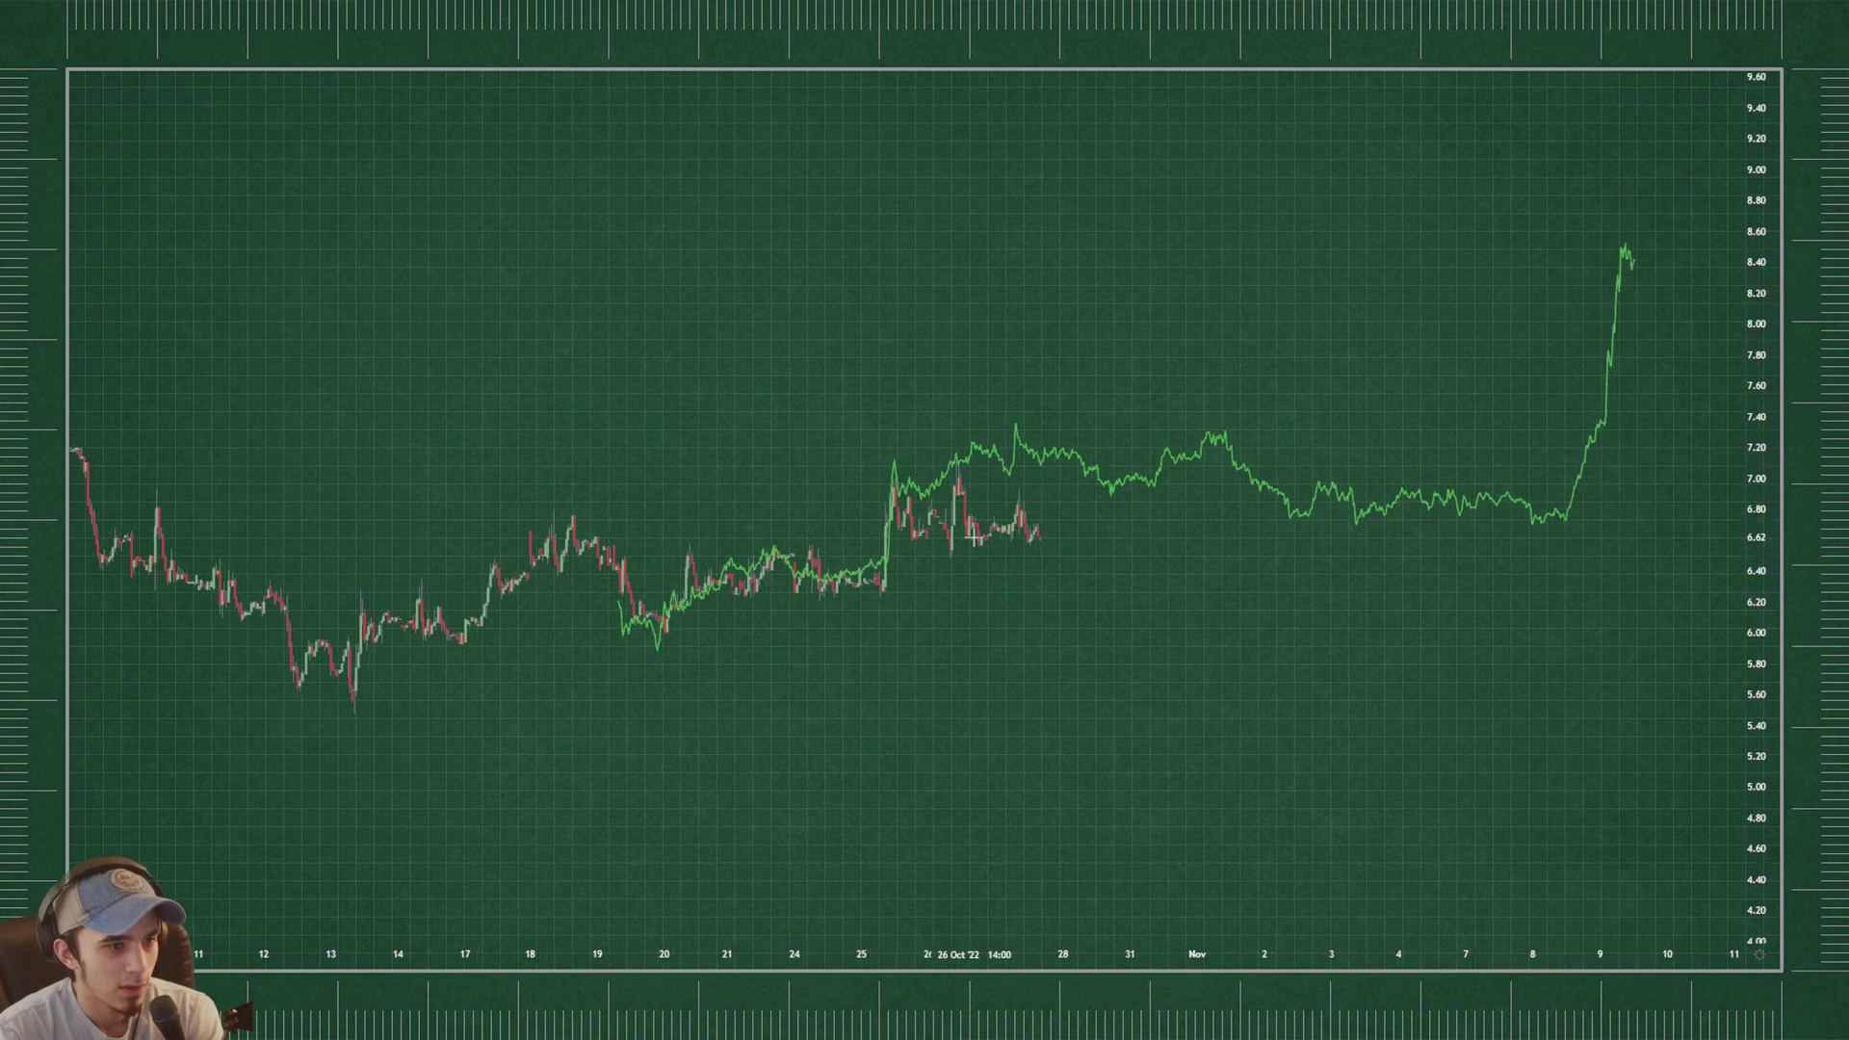
- Mark the green line's small spike and the matching 27 October price spike with freehand strokes
scroll(212, 173, "up", 3)
left_click_drag(770, 261, 1321, 194)
scroll(1349, 252, "up", 3)
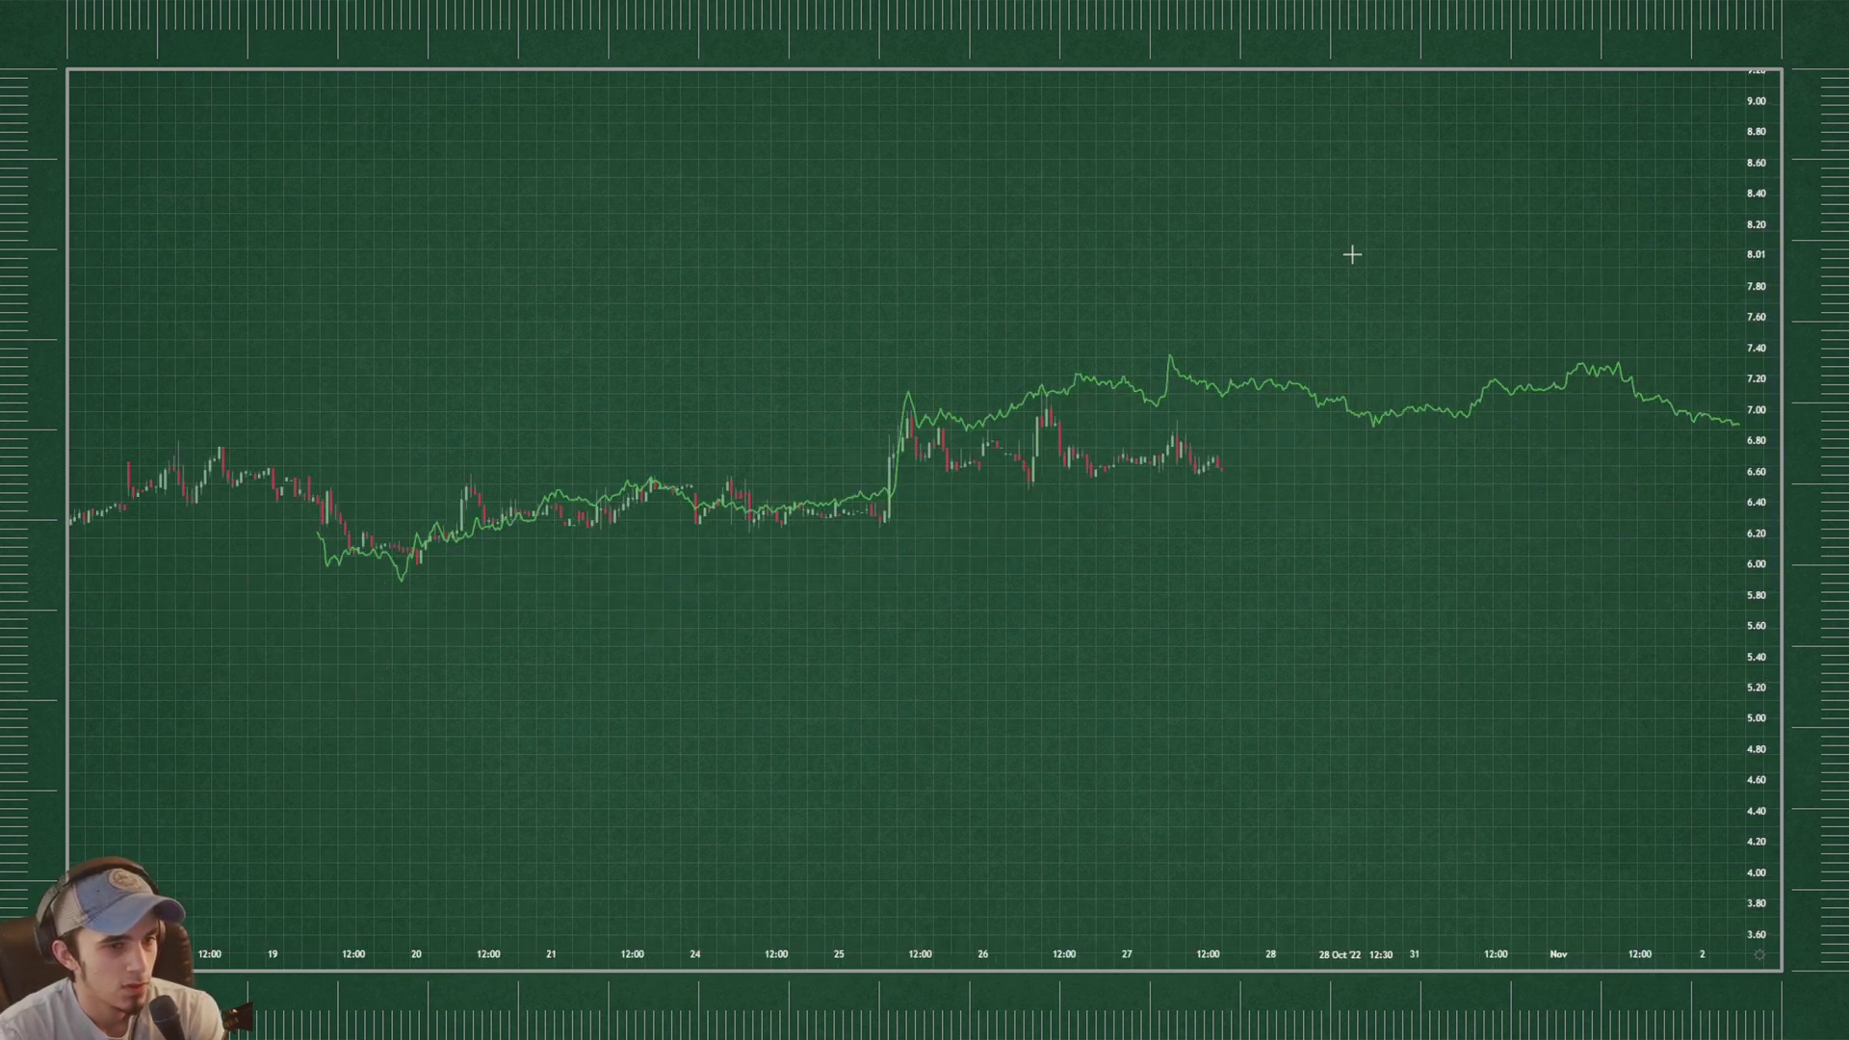
left_click_drag(1285, 298, 1371, 310)
scroll(1370, 309, "up", 2)
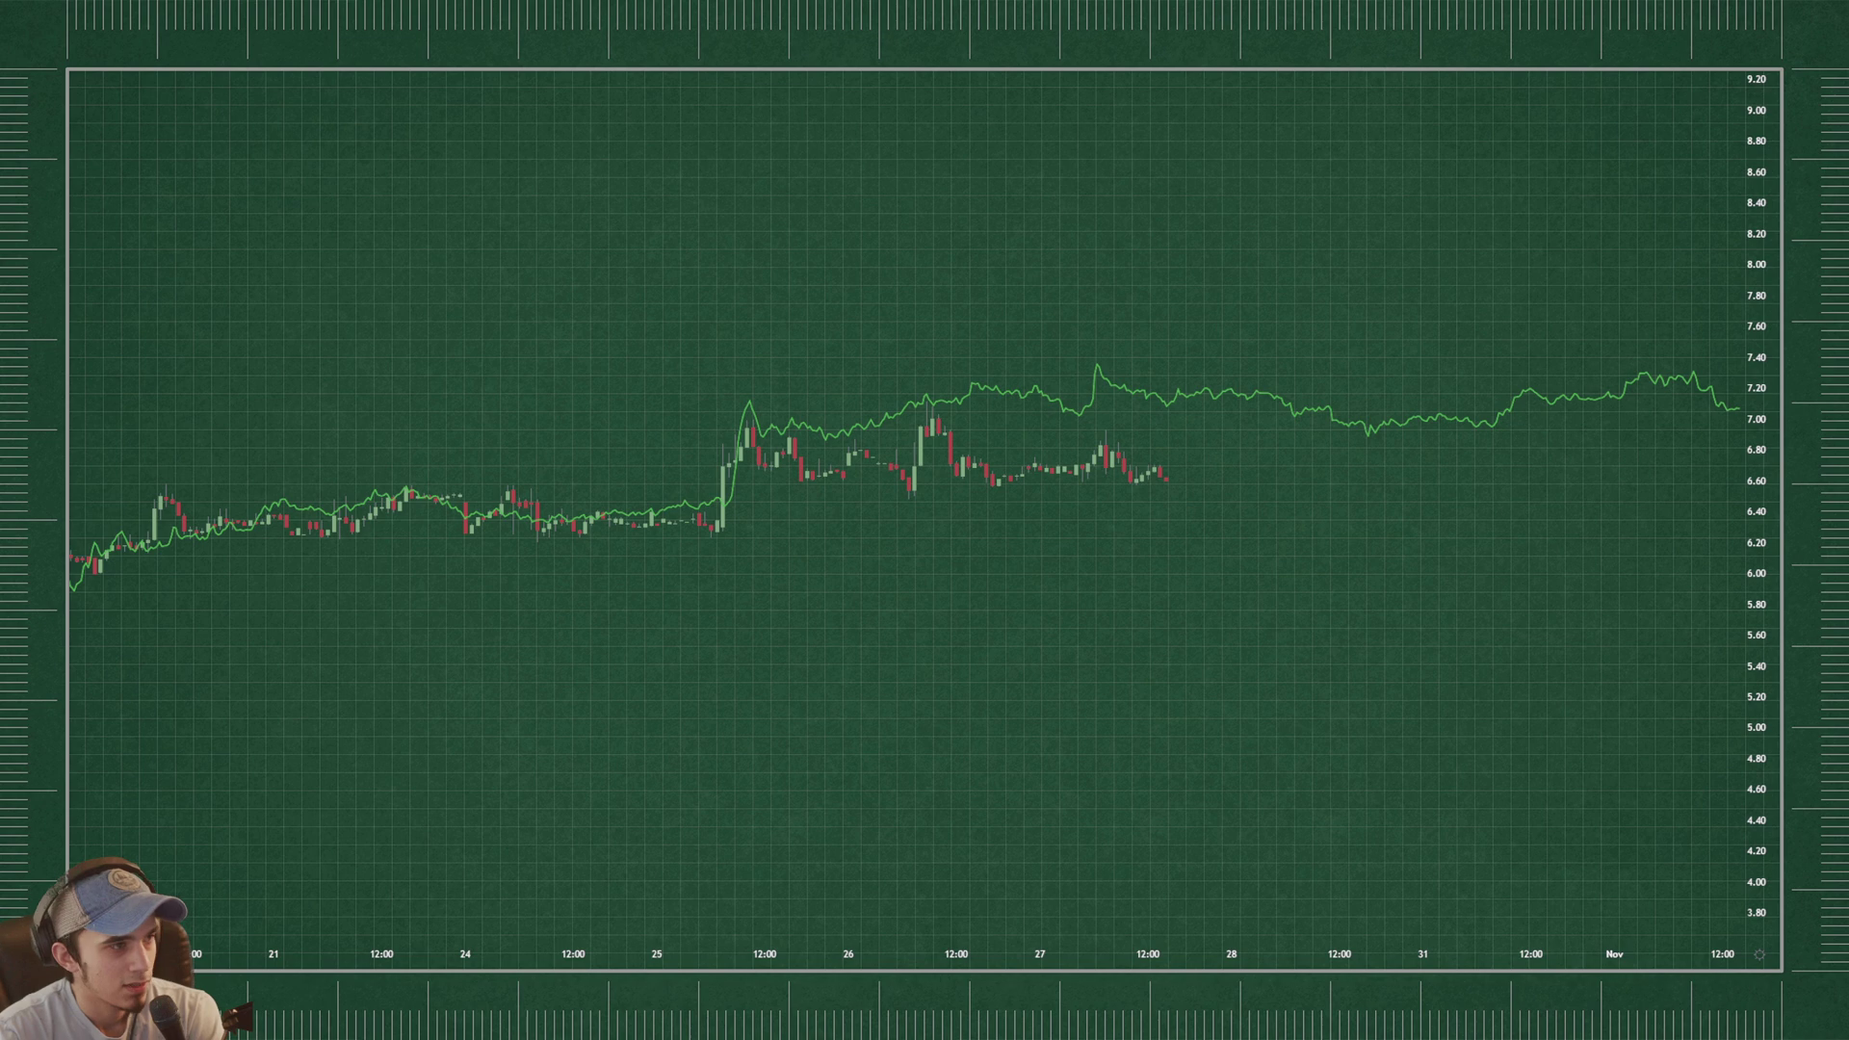
mouse_move(1096, 339)
left_mouse_down()
mouse_move(1118, 398)
mouse_move(1099, 348)
left_mouse_up()
mouse_move(1110, 429)
left_mouse_down()
mouse_move(1081, 481)
mouse_move(1104, 414)
mouse_move(1126, 466)
left_mouse_up()
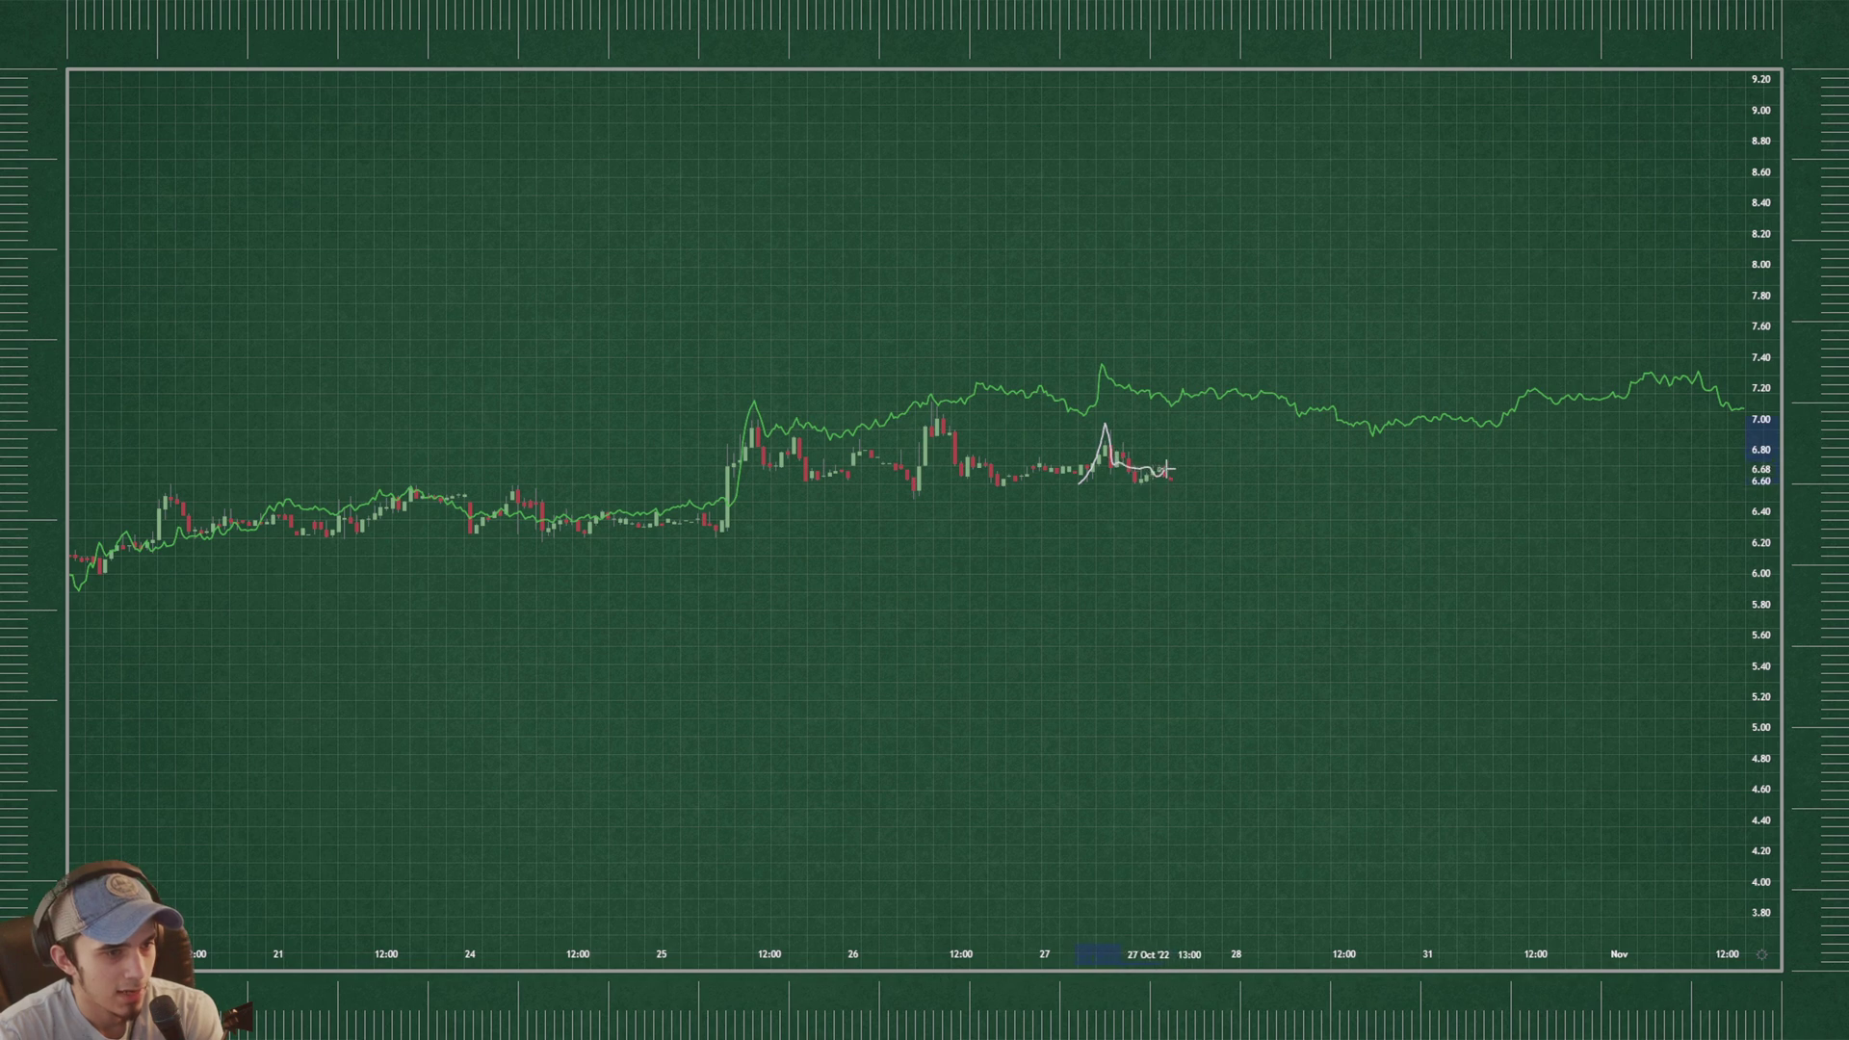
mouse_move(825, 429)
left_mouse_down()
mouse_move(934, 407)
mouse_move(1463, 392)
mouse_move(1580, 332)
left_mouse_up()
- Trace the price from the mid-October low beyond the latest candles to about 6.50 and undo the strokes
scroll(1259, 321, "down", 10)
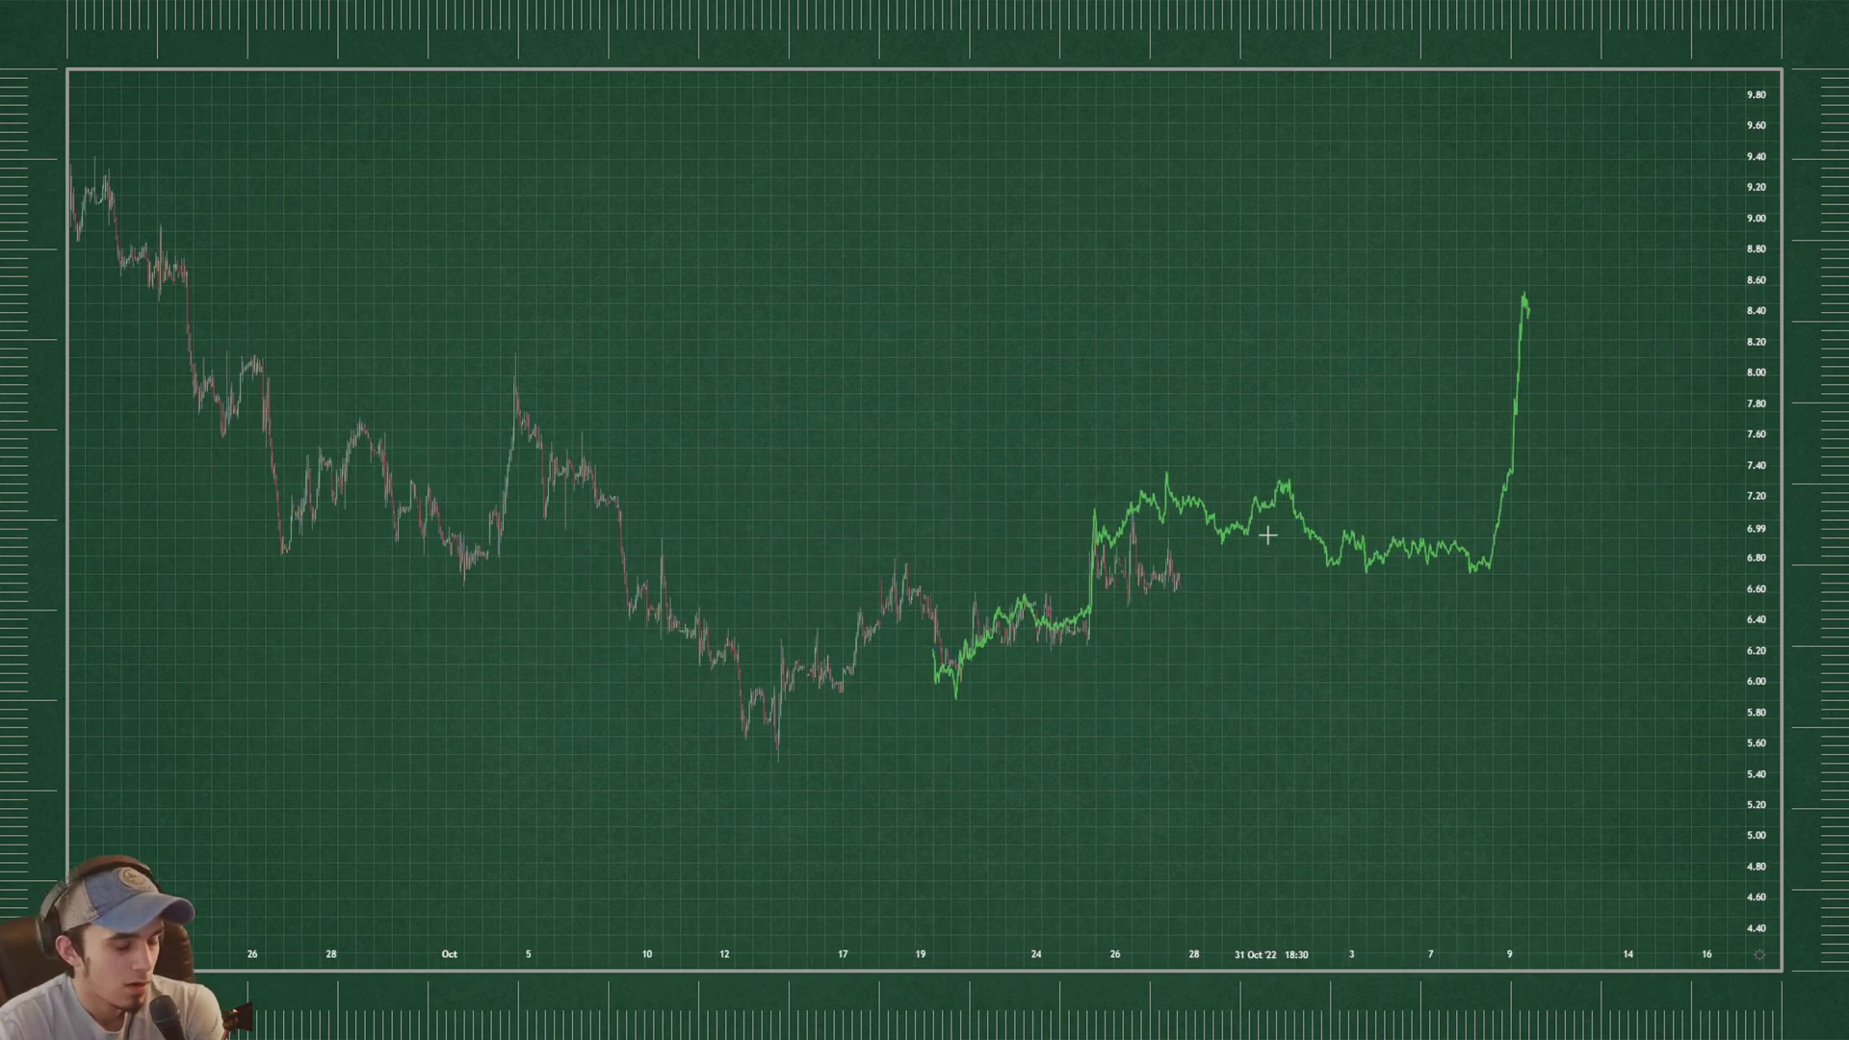
scroll(1239, 569, "down", 5)
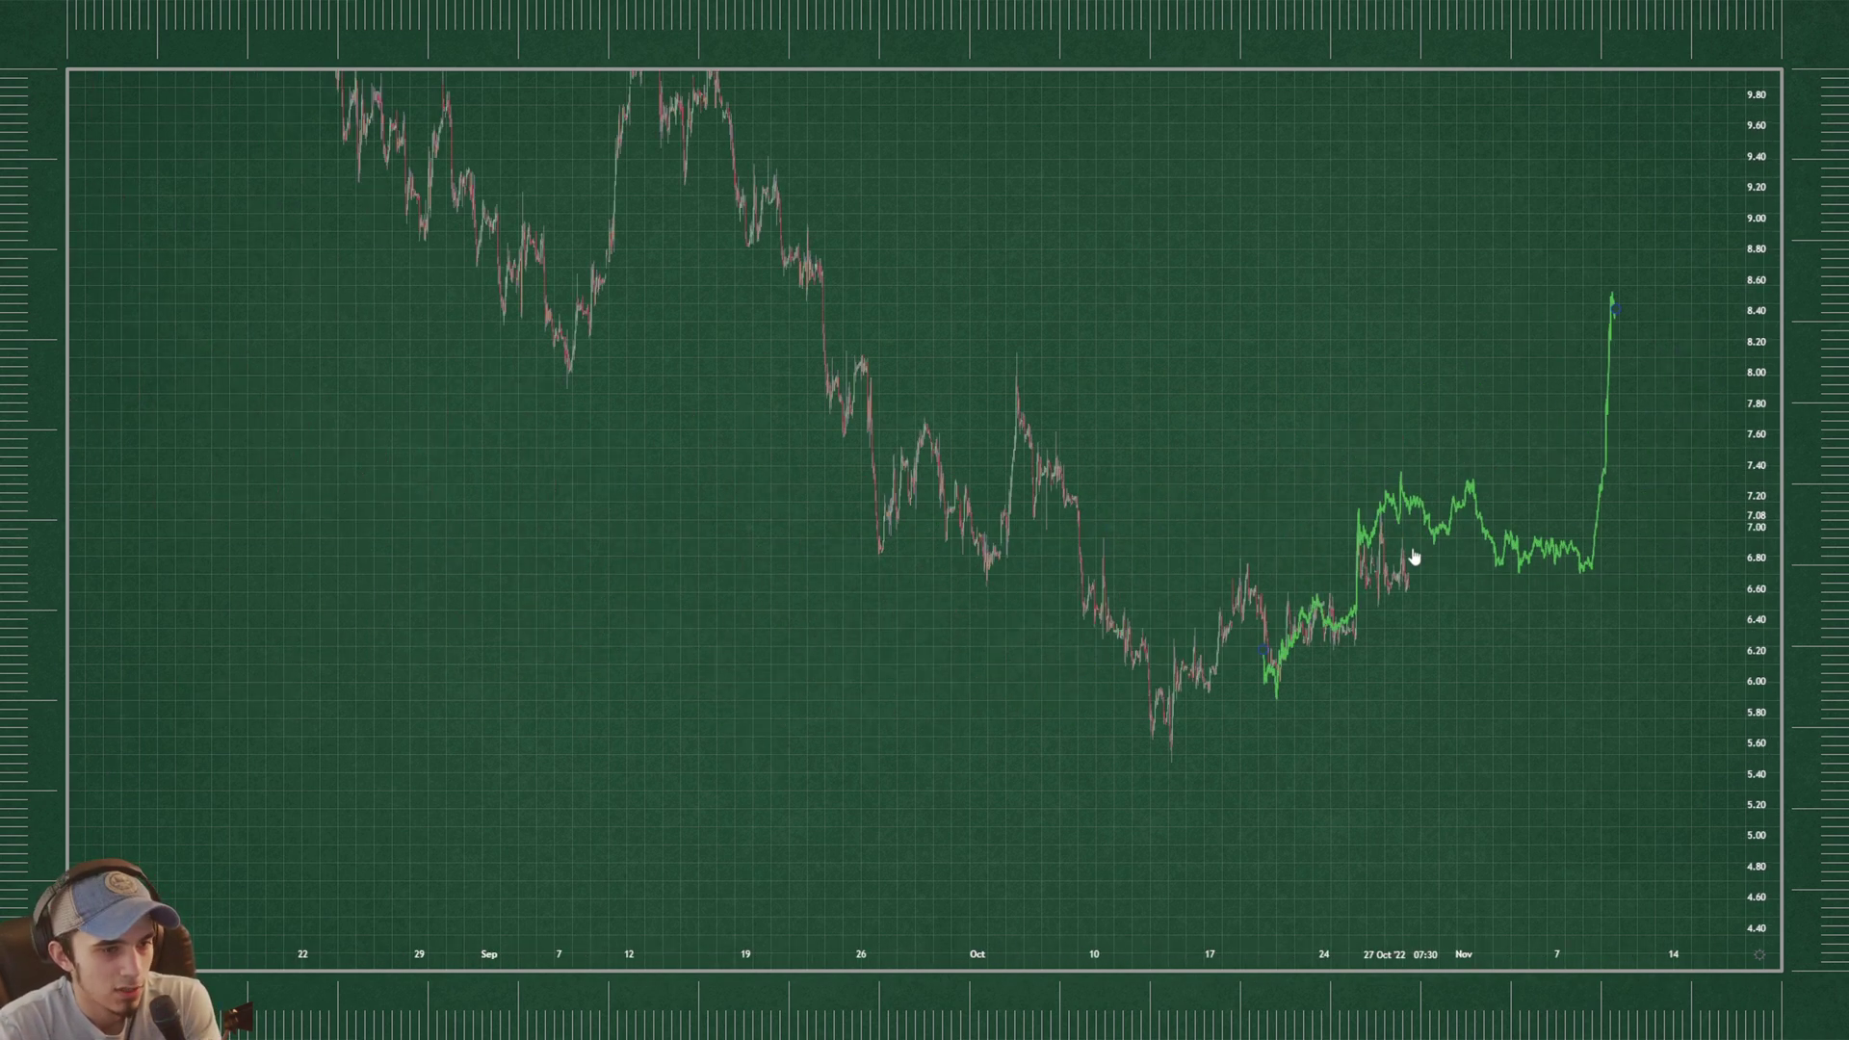
scroll(1461, 587, "up", 4)
mouse_move(814, 732)
left_mouse_down()
mouse_move(834, 665)
mouse_move(944, 564)
mouse_move(988, 674)
mouse_move(1059, 617)
mouse_move(1113, 636)
mouse_move(1152, 551)
left_mouse_up()
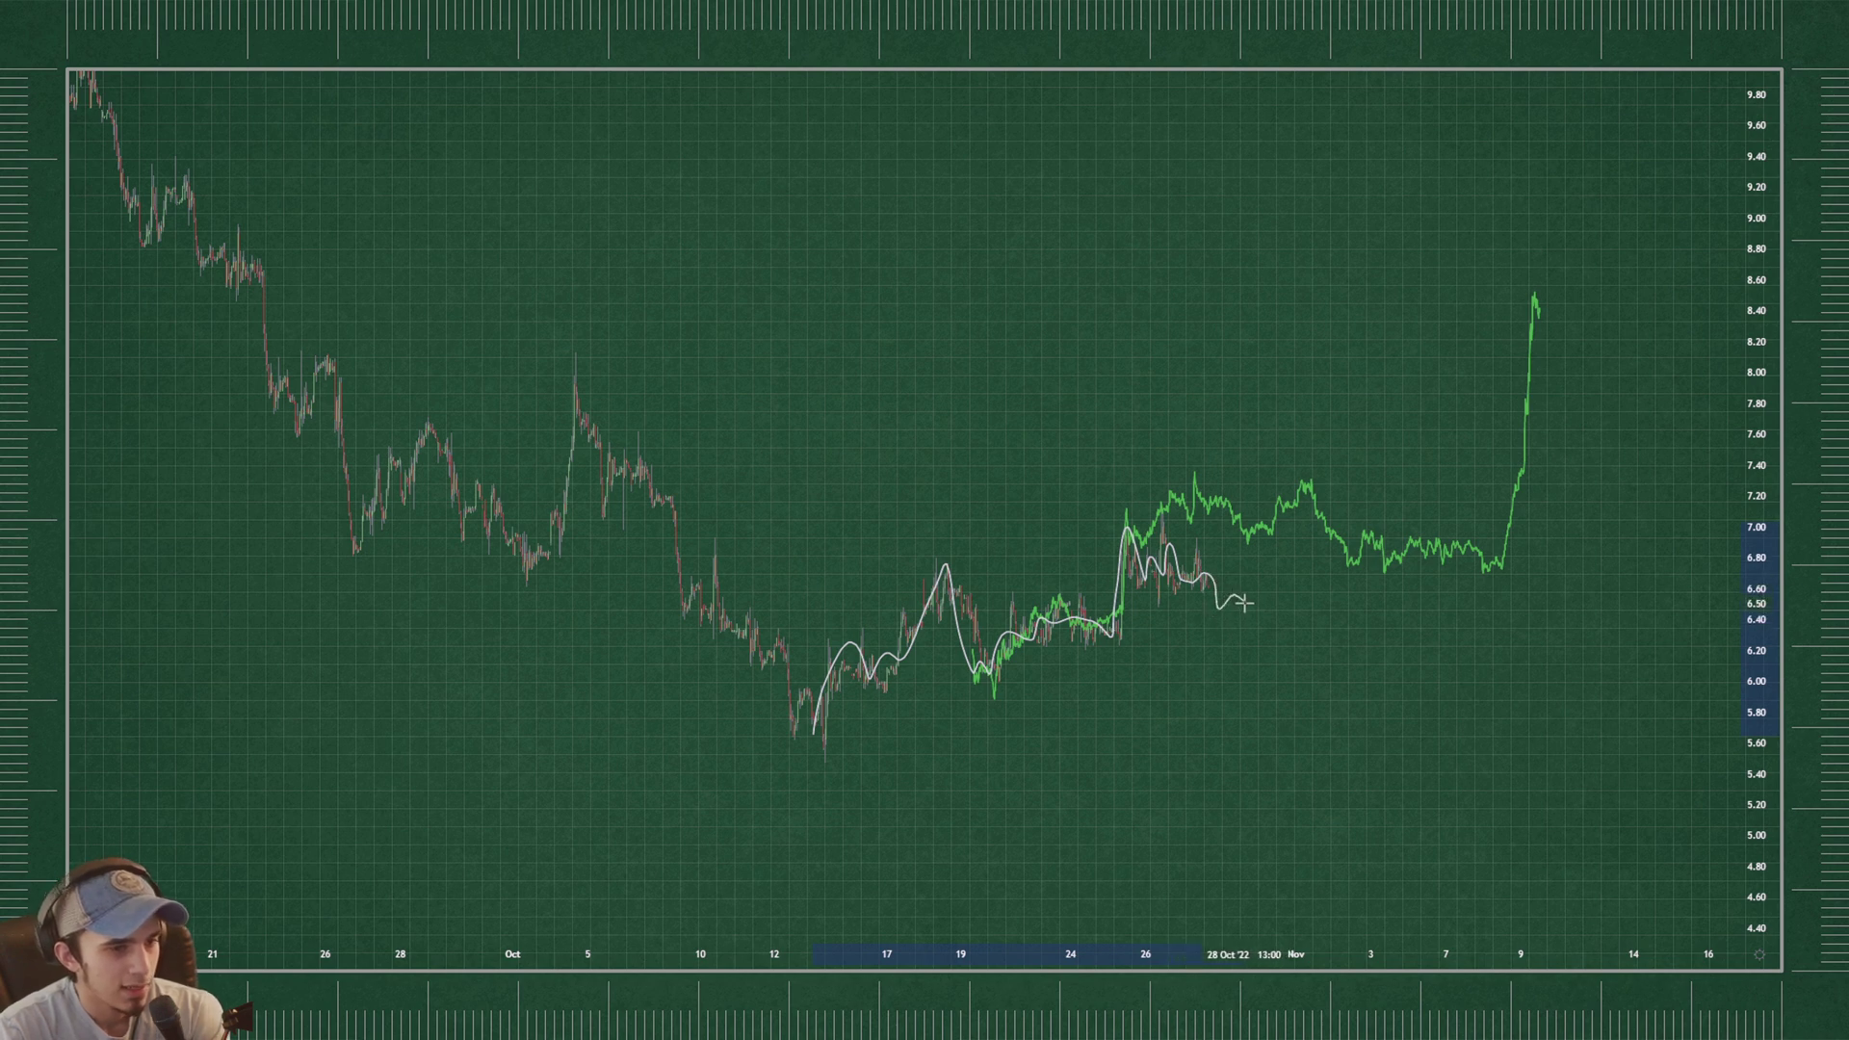
mouse_move(1252, 588)
left_mouse_down()
mouse_move(1286, 532)
mouse_move(1322, 529)
mouse_move(1354, 602)
mouse_move(1406, 576)
mouse_move(1455, 586)
mouse_move(1115, 540)
mouse_move(1530, 575)
mouse_move(1060, 539)
left_mouse_up()
key("ctrl+z")
scroll(1505, 605, "down", 2)
key("ctrl+z")
- Replace the green projection with the pink one and place it above the price candles
left_click_drag(1755, 529, 1755, 616)
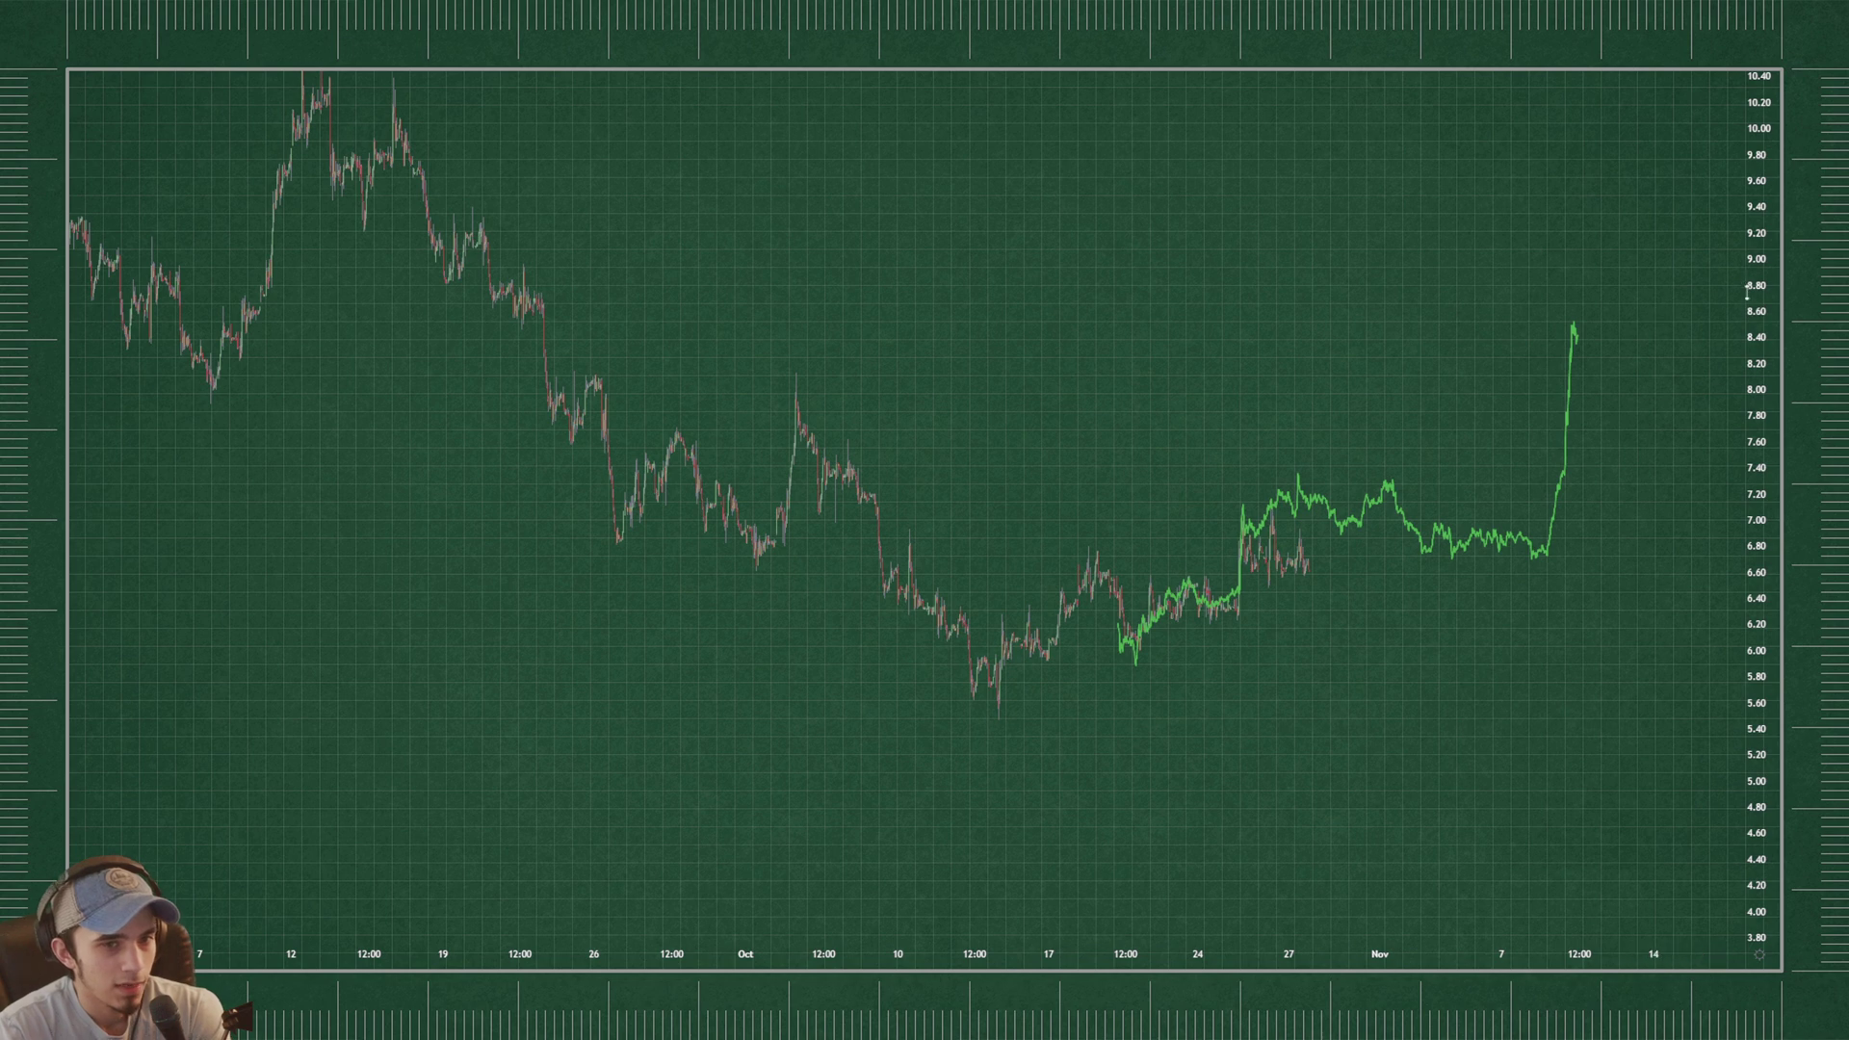
scroll(1747, 293, "down", 2)
scroll(1257, 265, "up", 1)
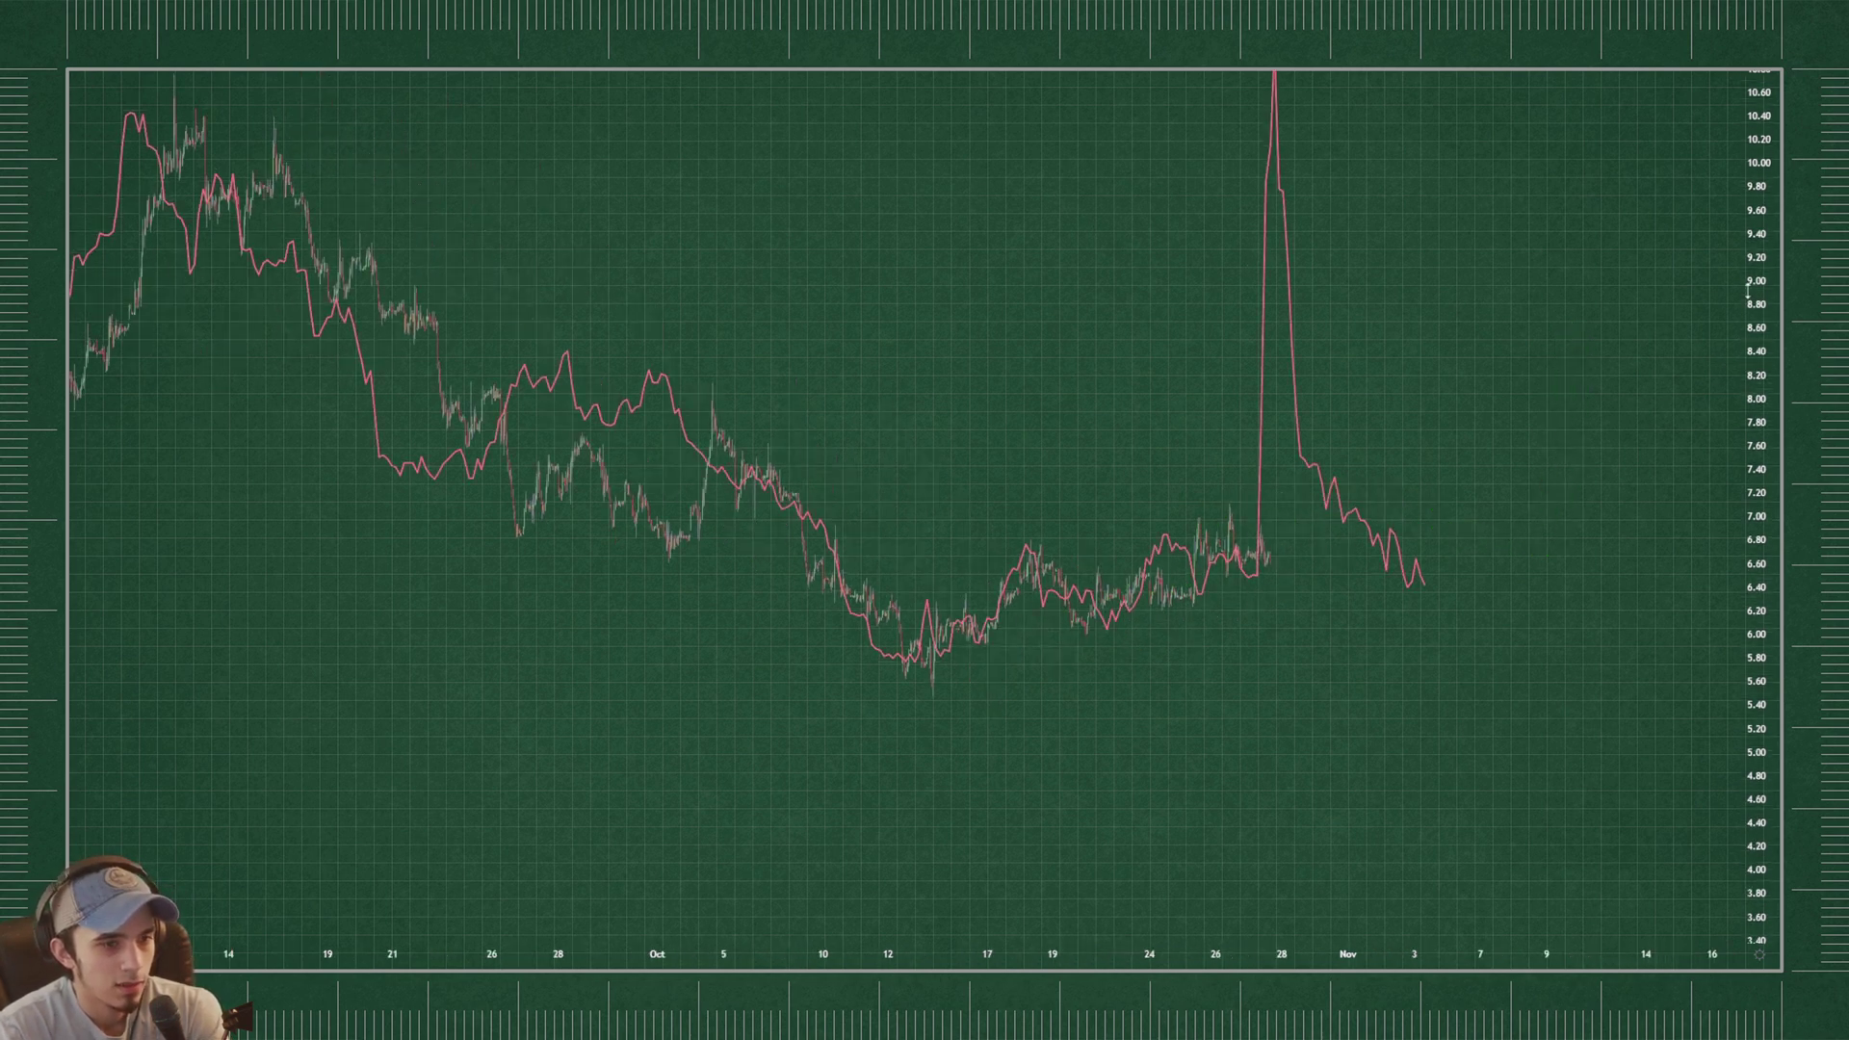
scroll(1660, 441, "down", 2)
left_click_drag(1491, 470, 1576, 556)
left_click_drag(1745, 364, 1746, 461)
mouse_move(1604, 458)
left_mouse_down()
mouse_move(1541, 508)
mouse_move(1457, 450)
mouse_move(1454, 408)
left_mouse_up()
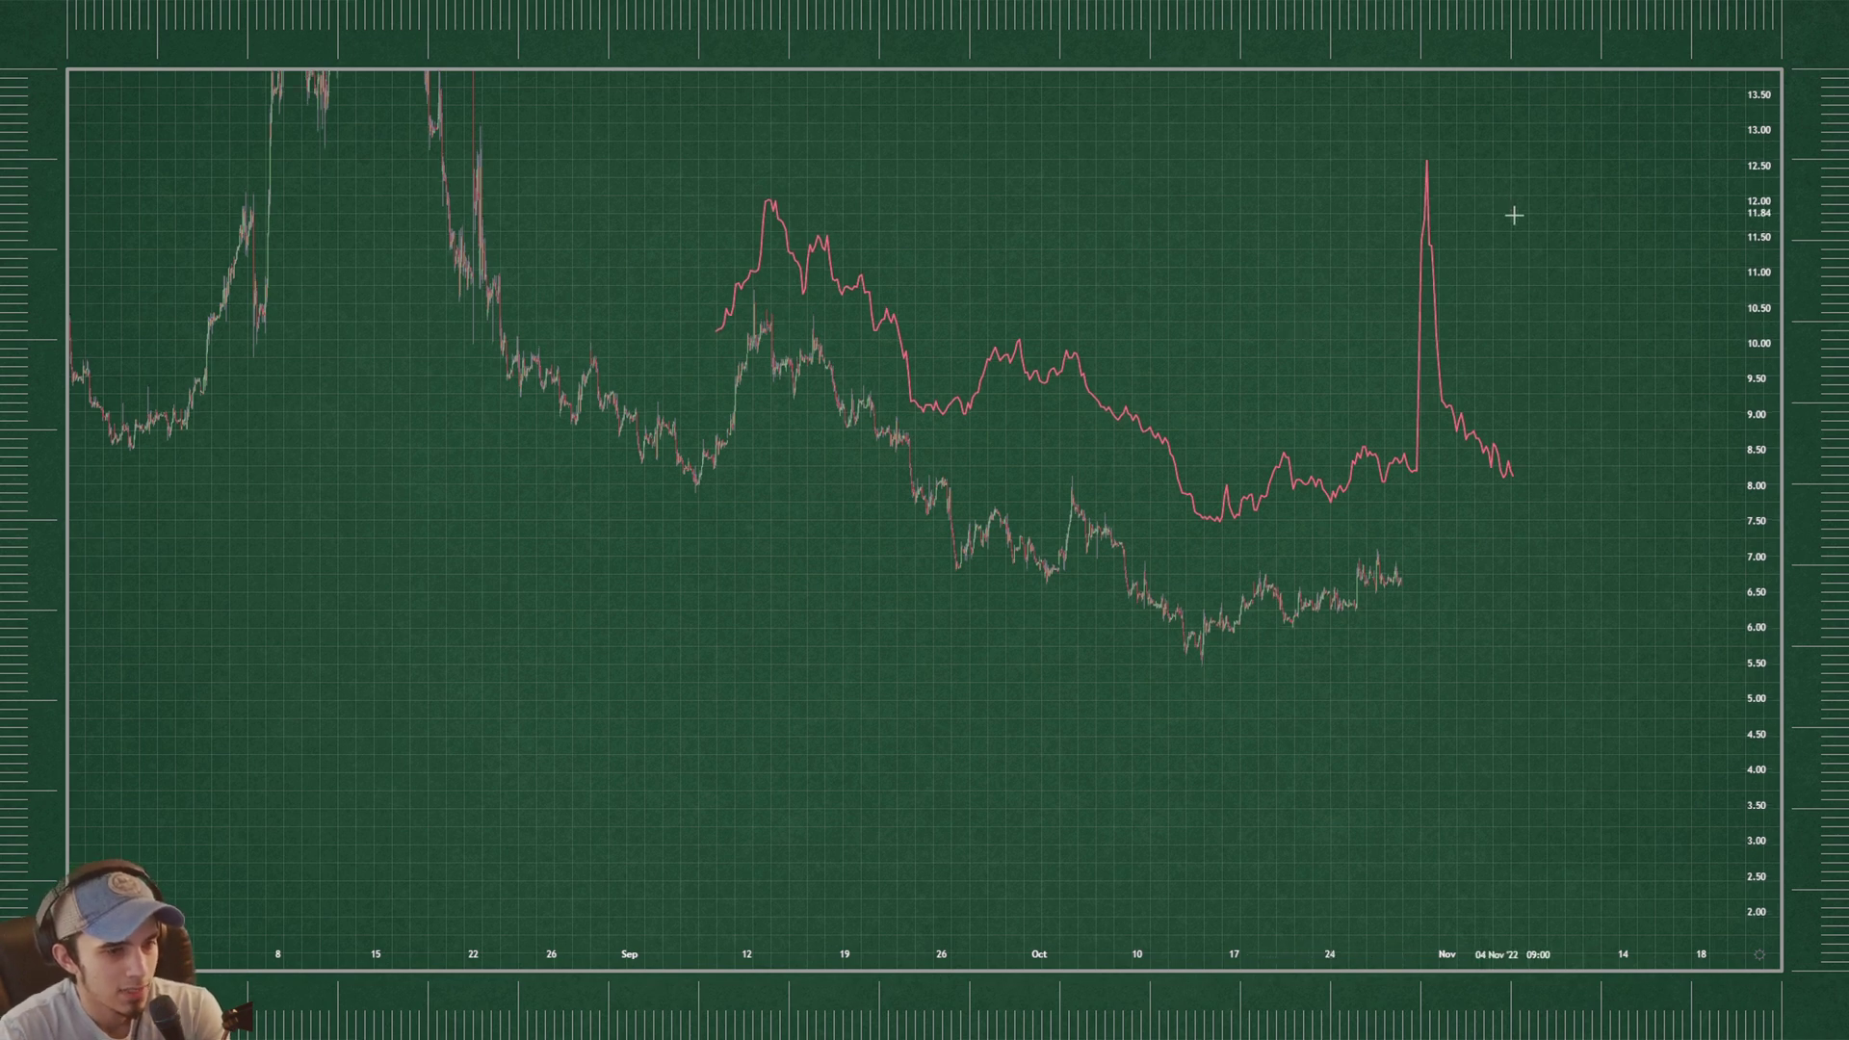
- Shift the pink projection so its spike starts at the latest candle and its end point sits at 7.69 on 3 November '22, 12:30
scroll(1295, 346, "up", 2)
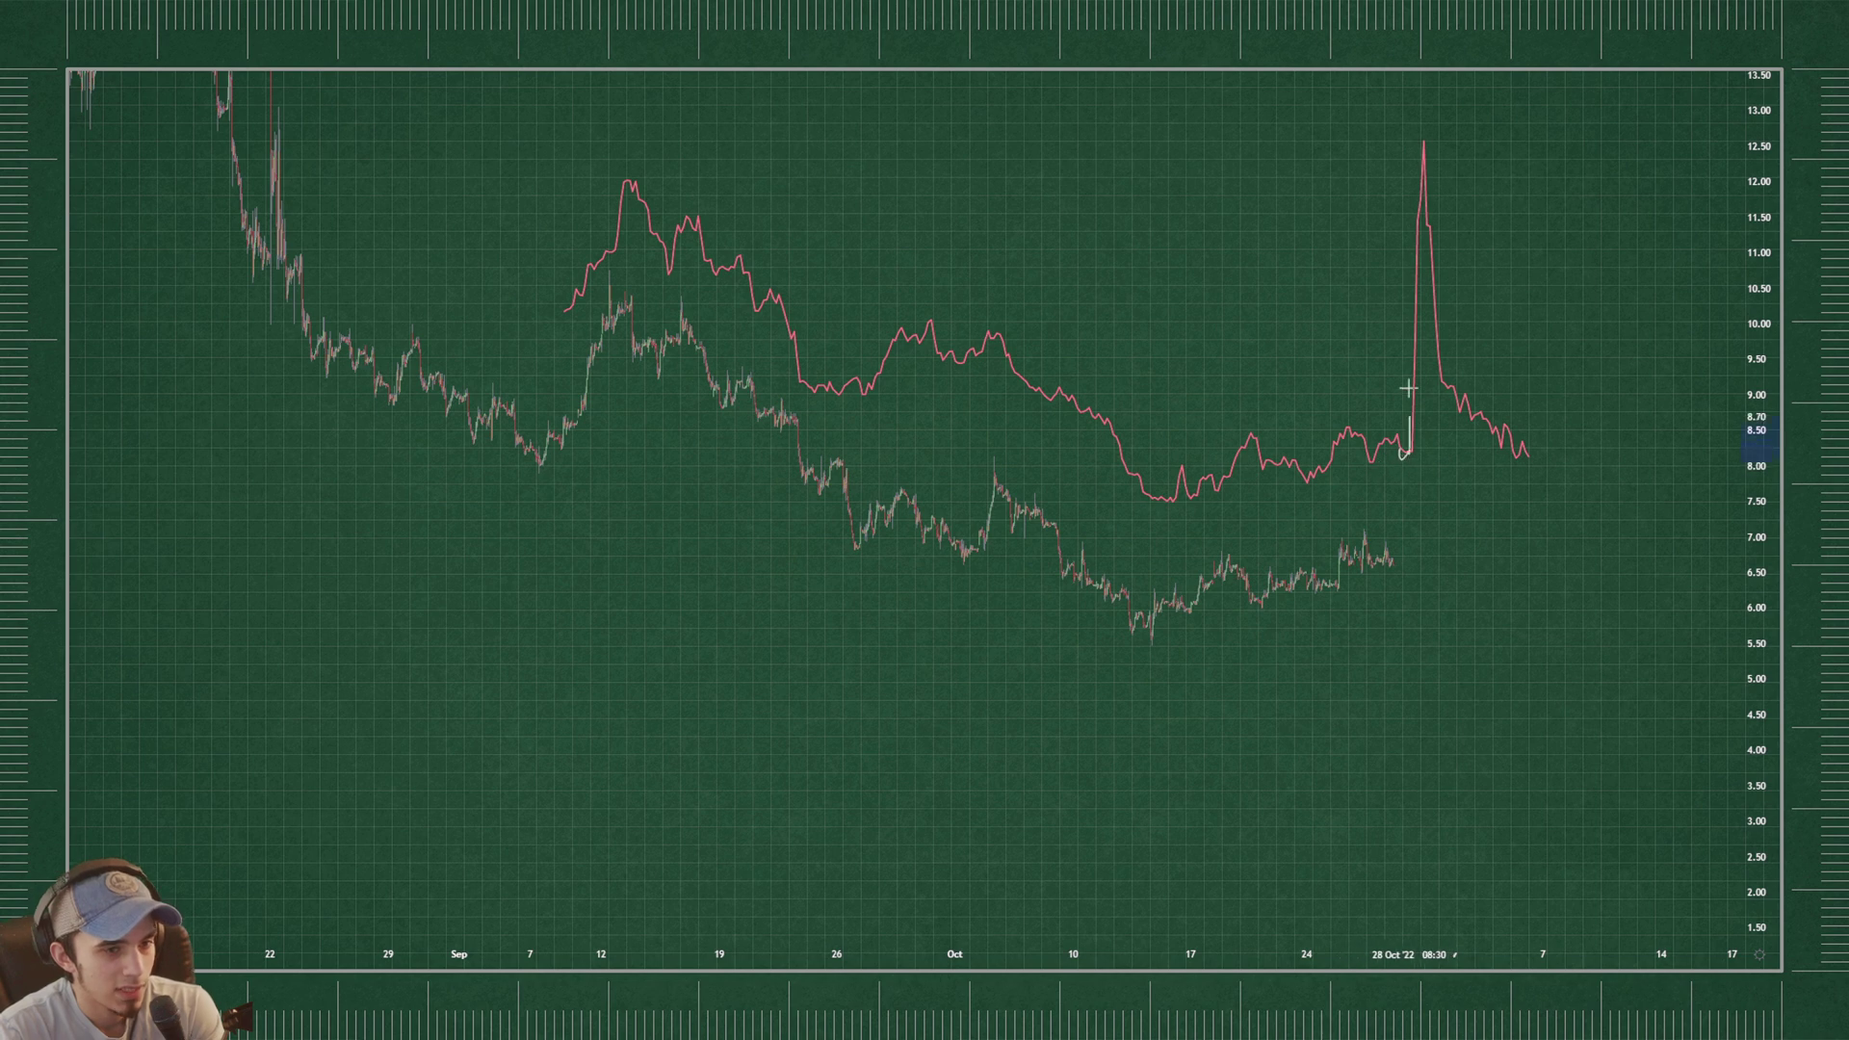
scroll(1313, 206, "up", 2)
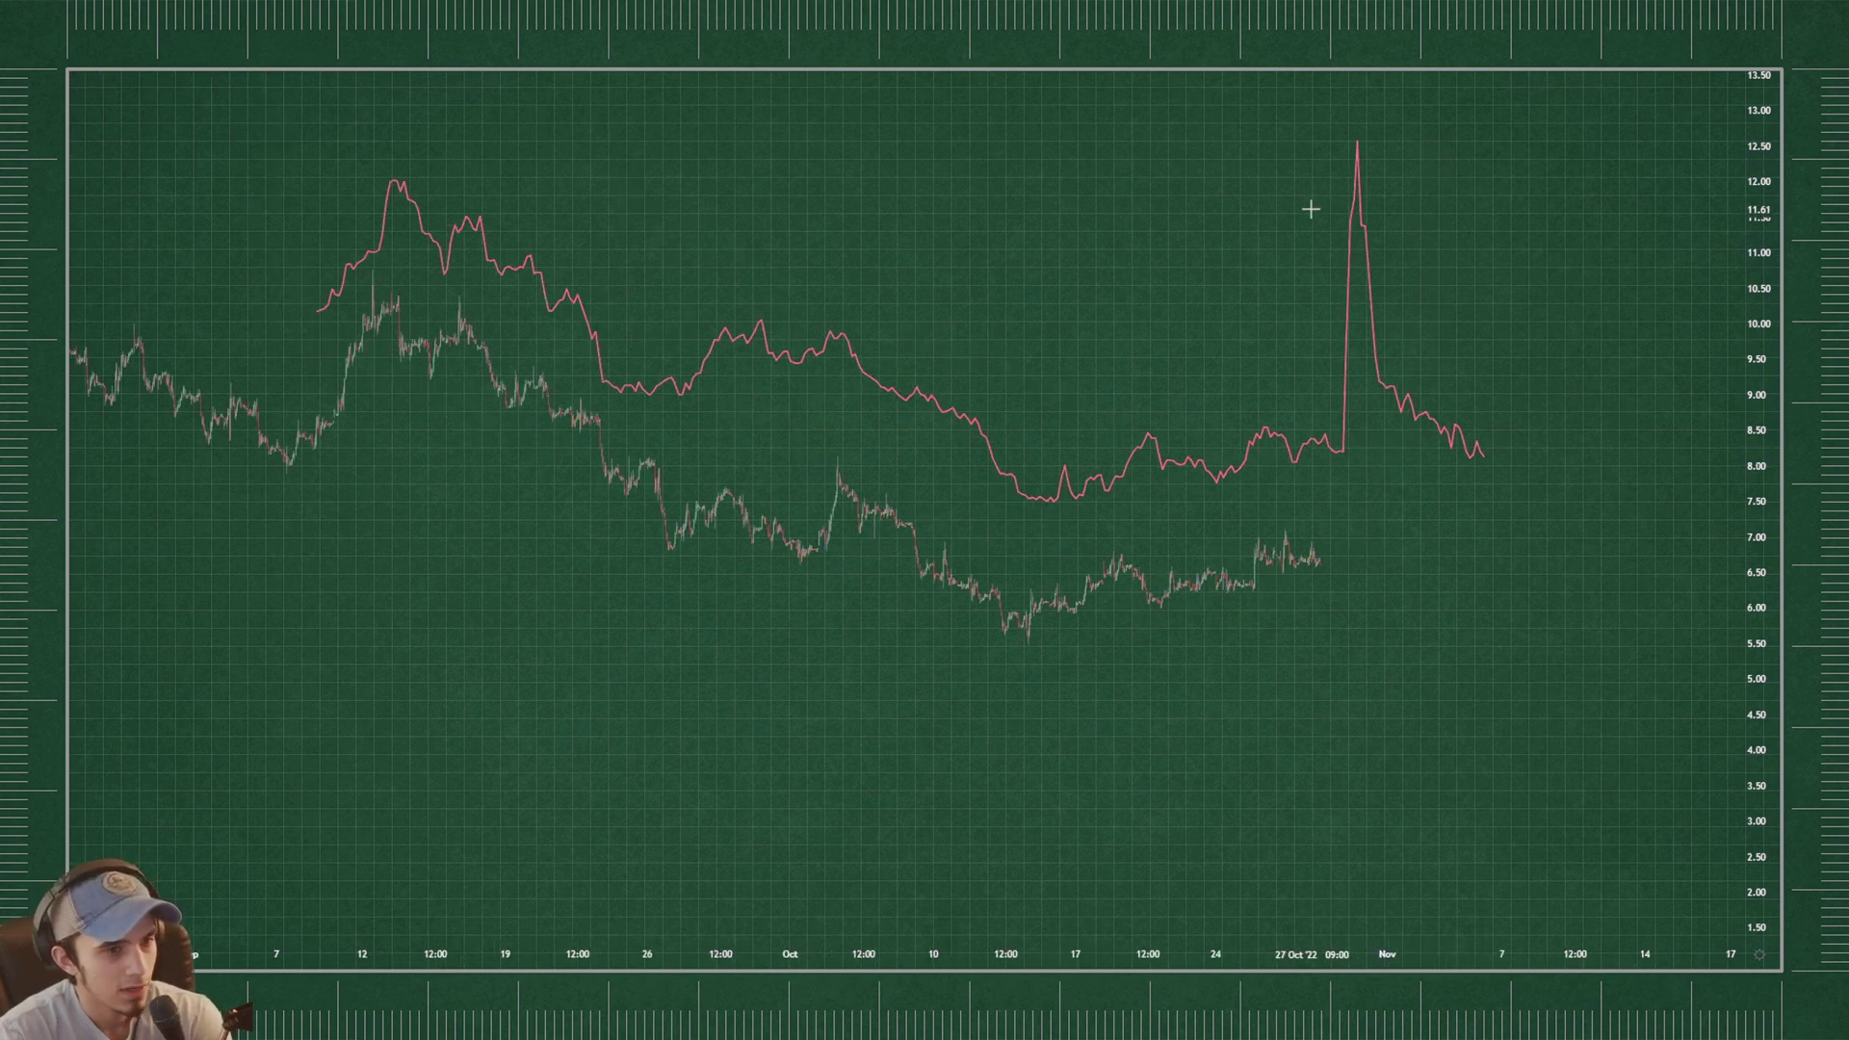
left_click_drag(1305, 330, 1522, 436)
left_click_drag(1489, 550, 1517, 609)
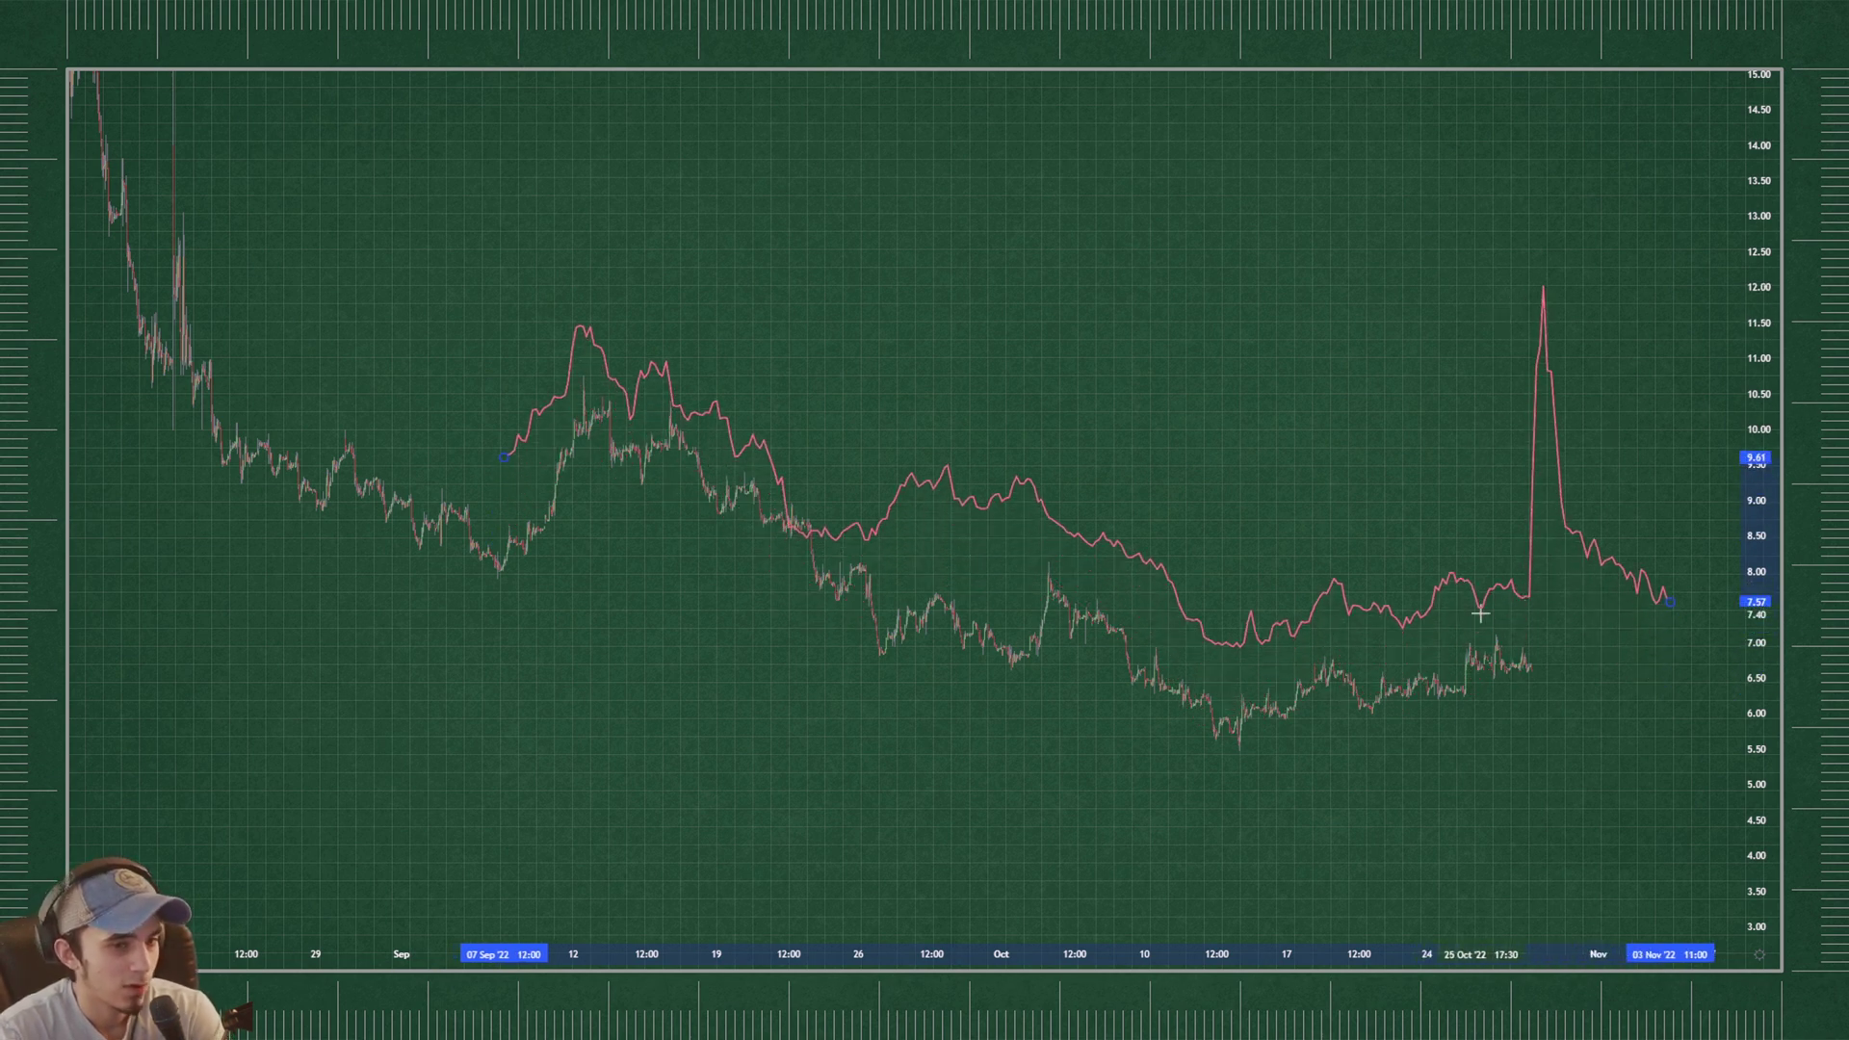
left_click_drag(1502, 591, 1499, 576)
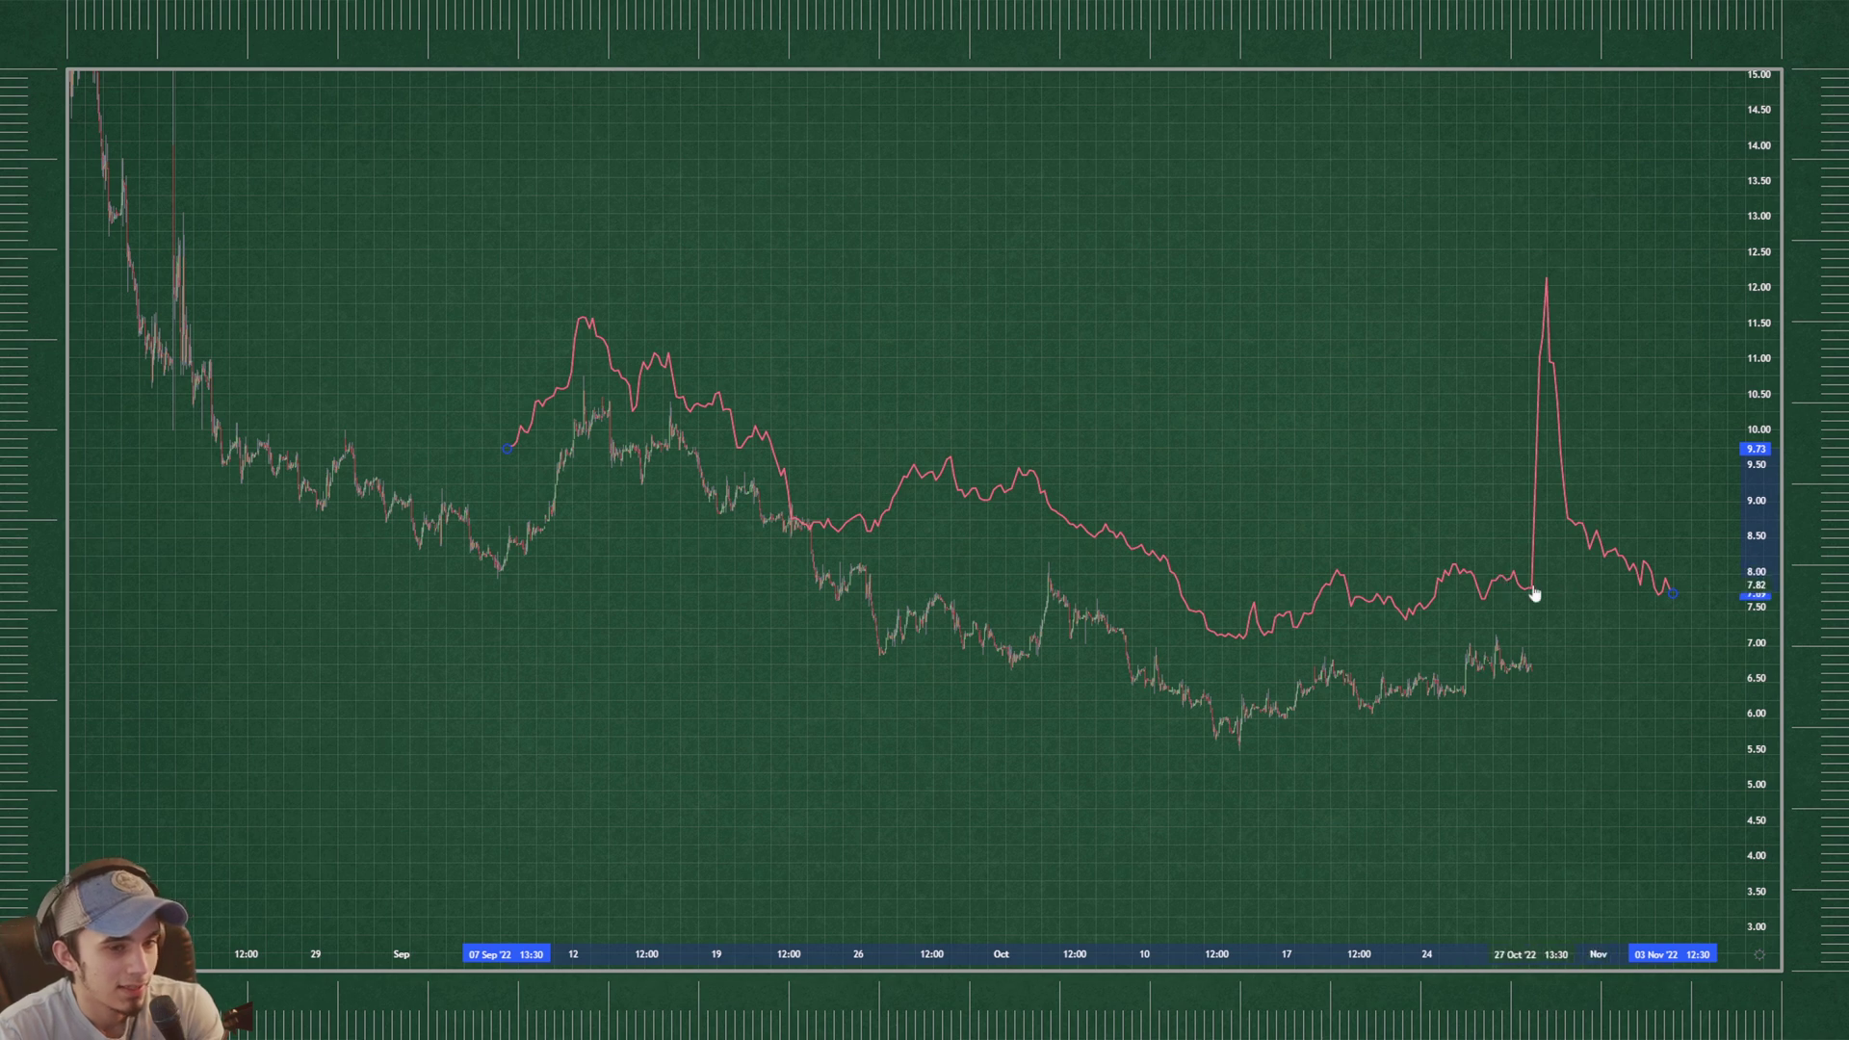
scroll(1517, 587, "up", 5)
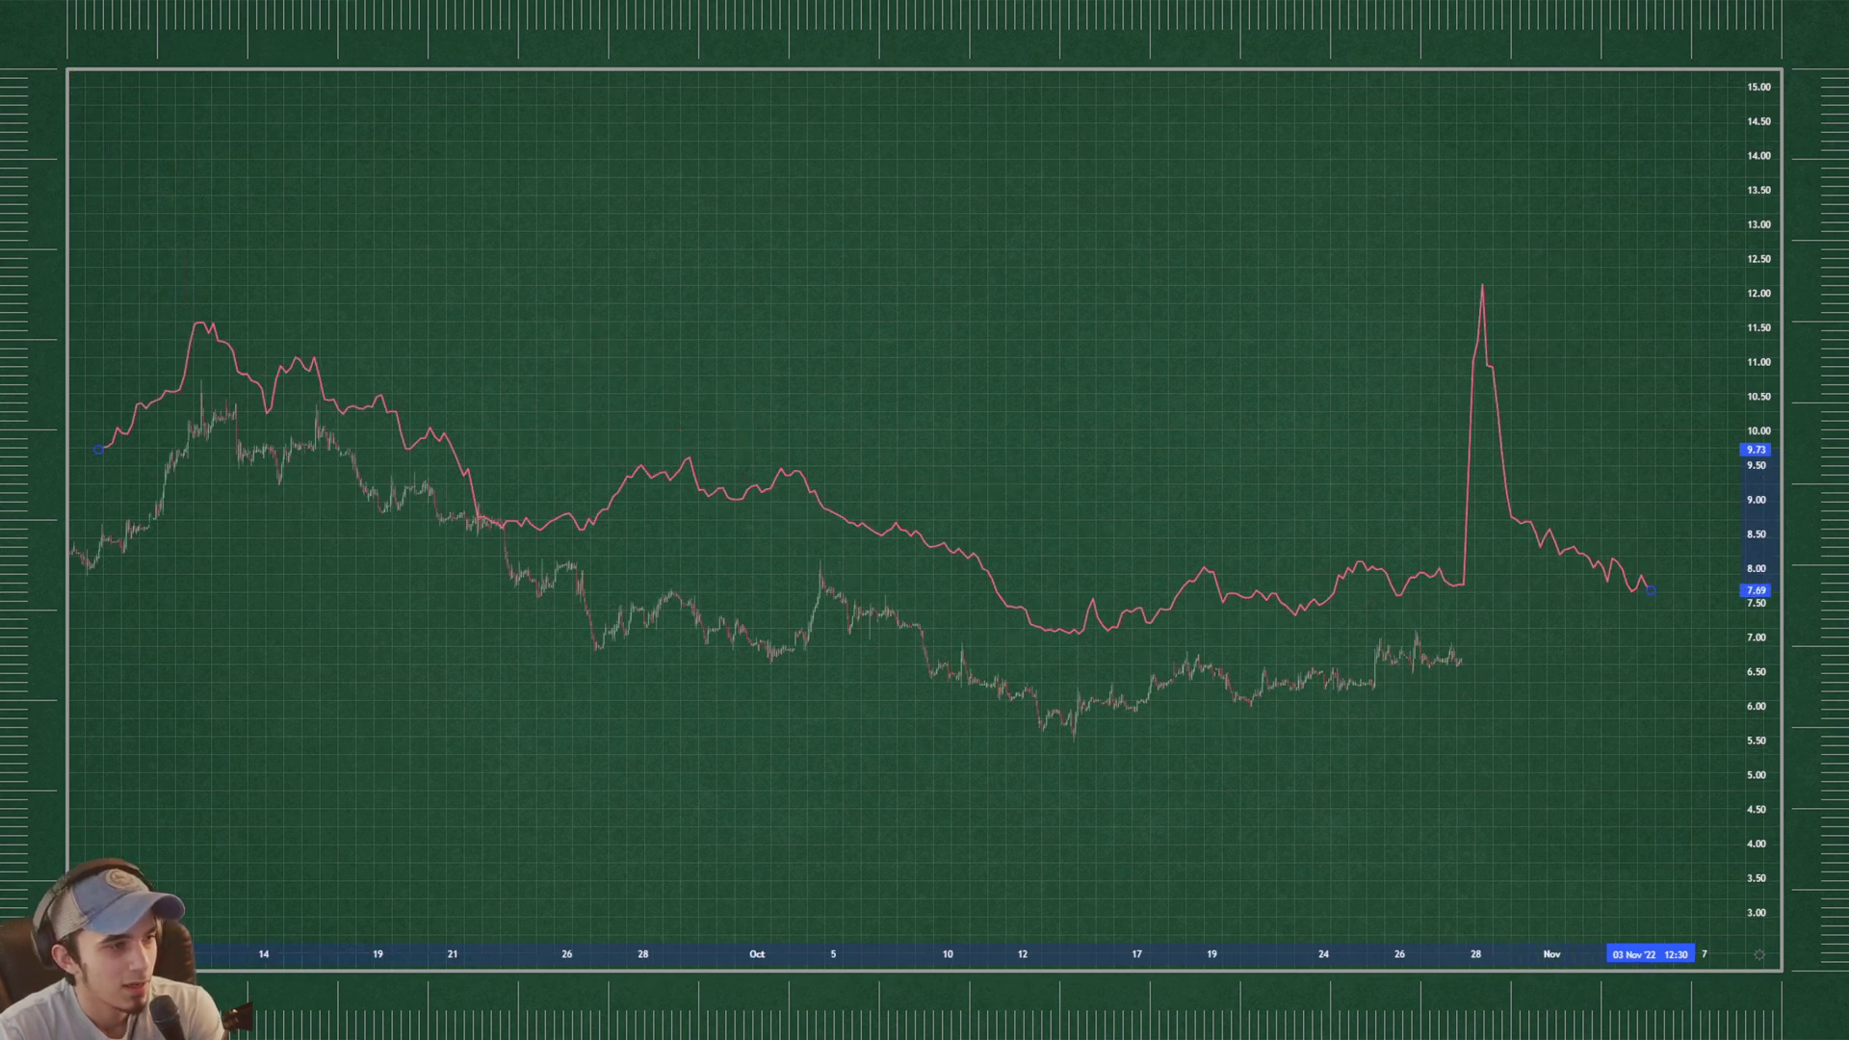
- Raise the pink projection above the candles so it starts at 10.64 on 7 September '22, 10:00 and ends at 8.60
left_click(1491, 564)
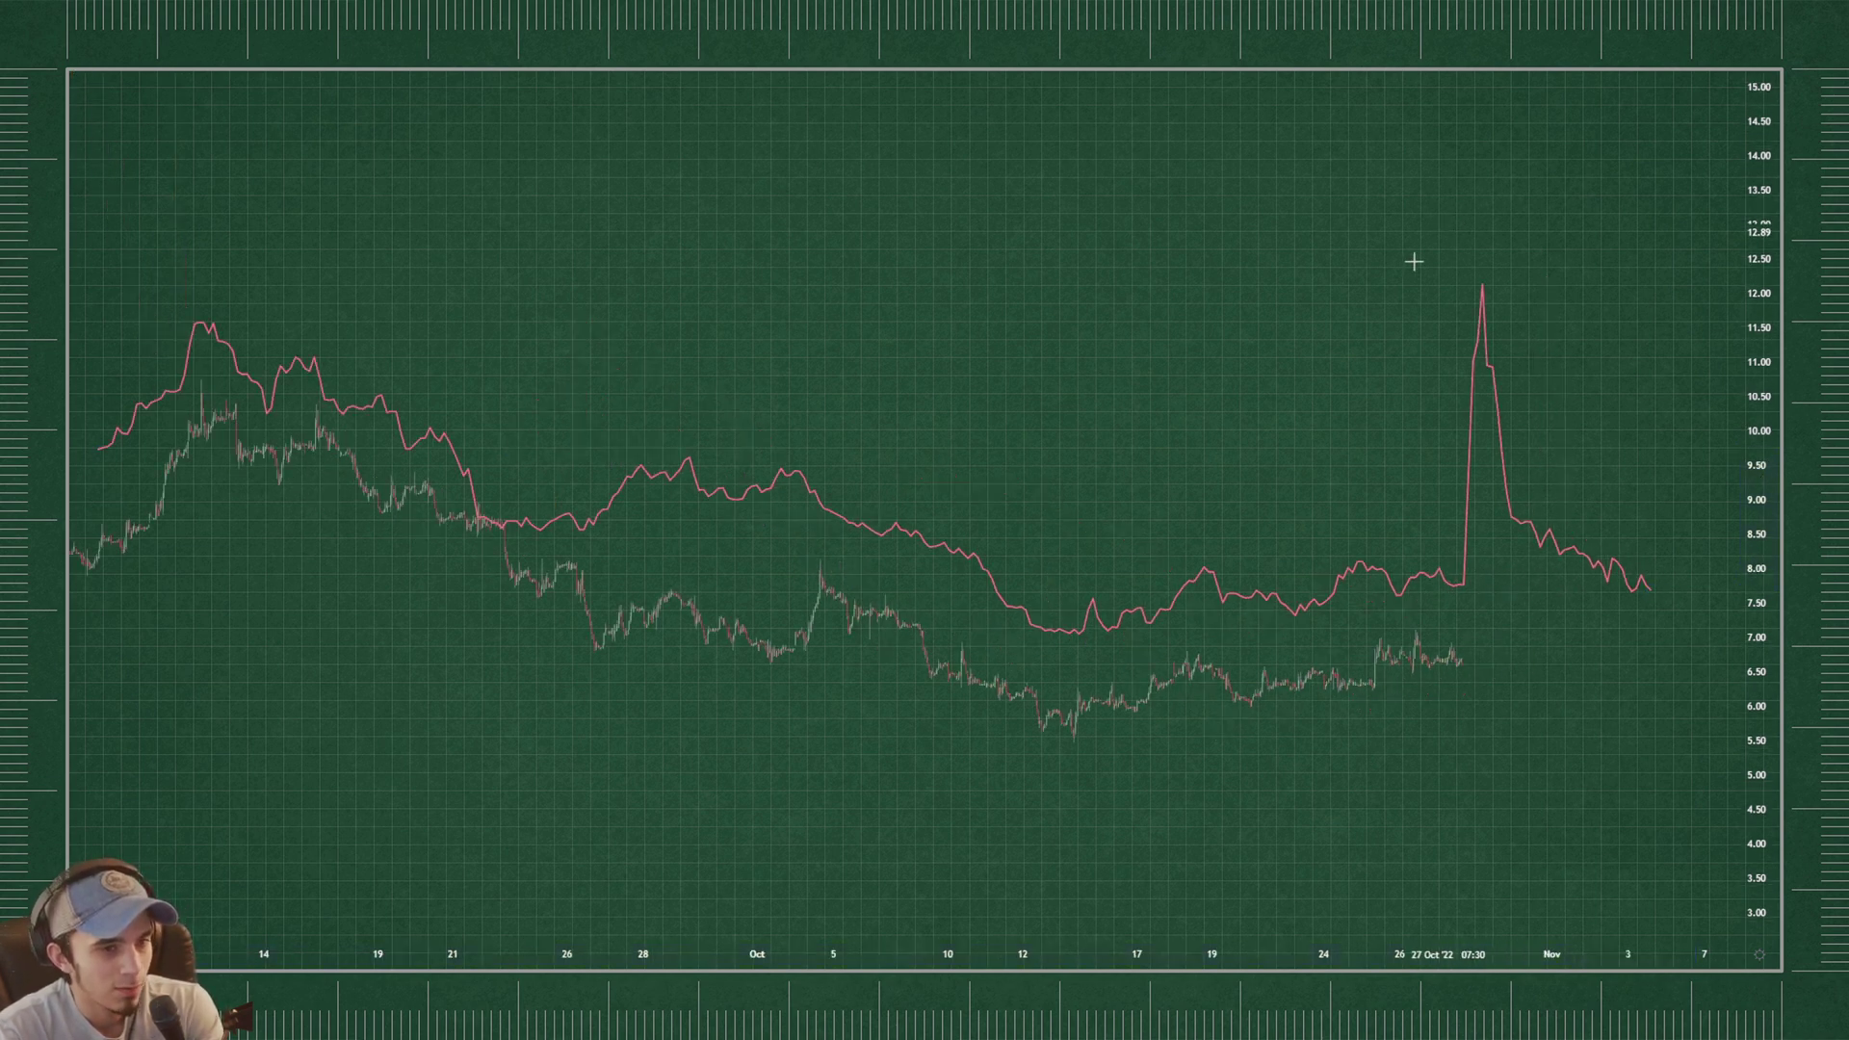
scroll(999, 274, "up", 2)
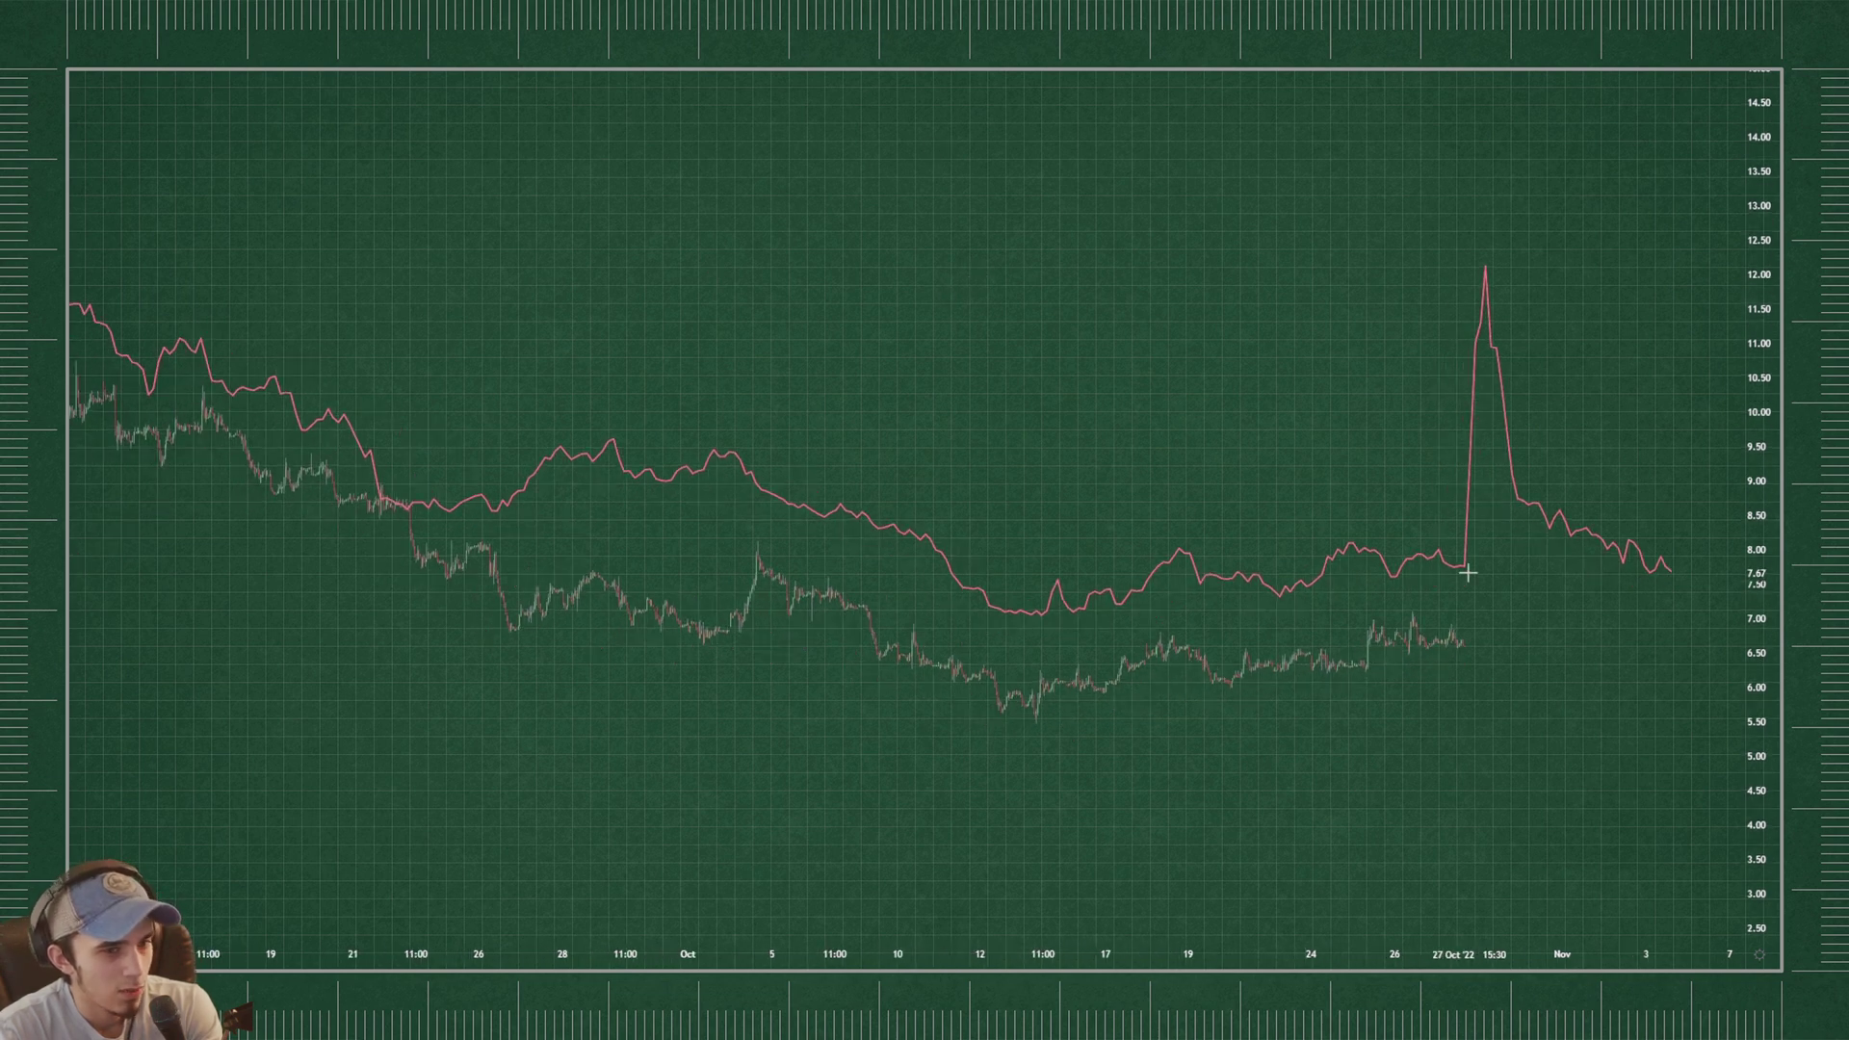
left_click_drag(1461, 568, 1461, 564)
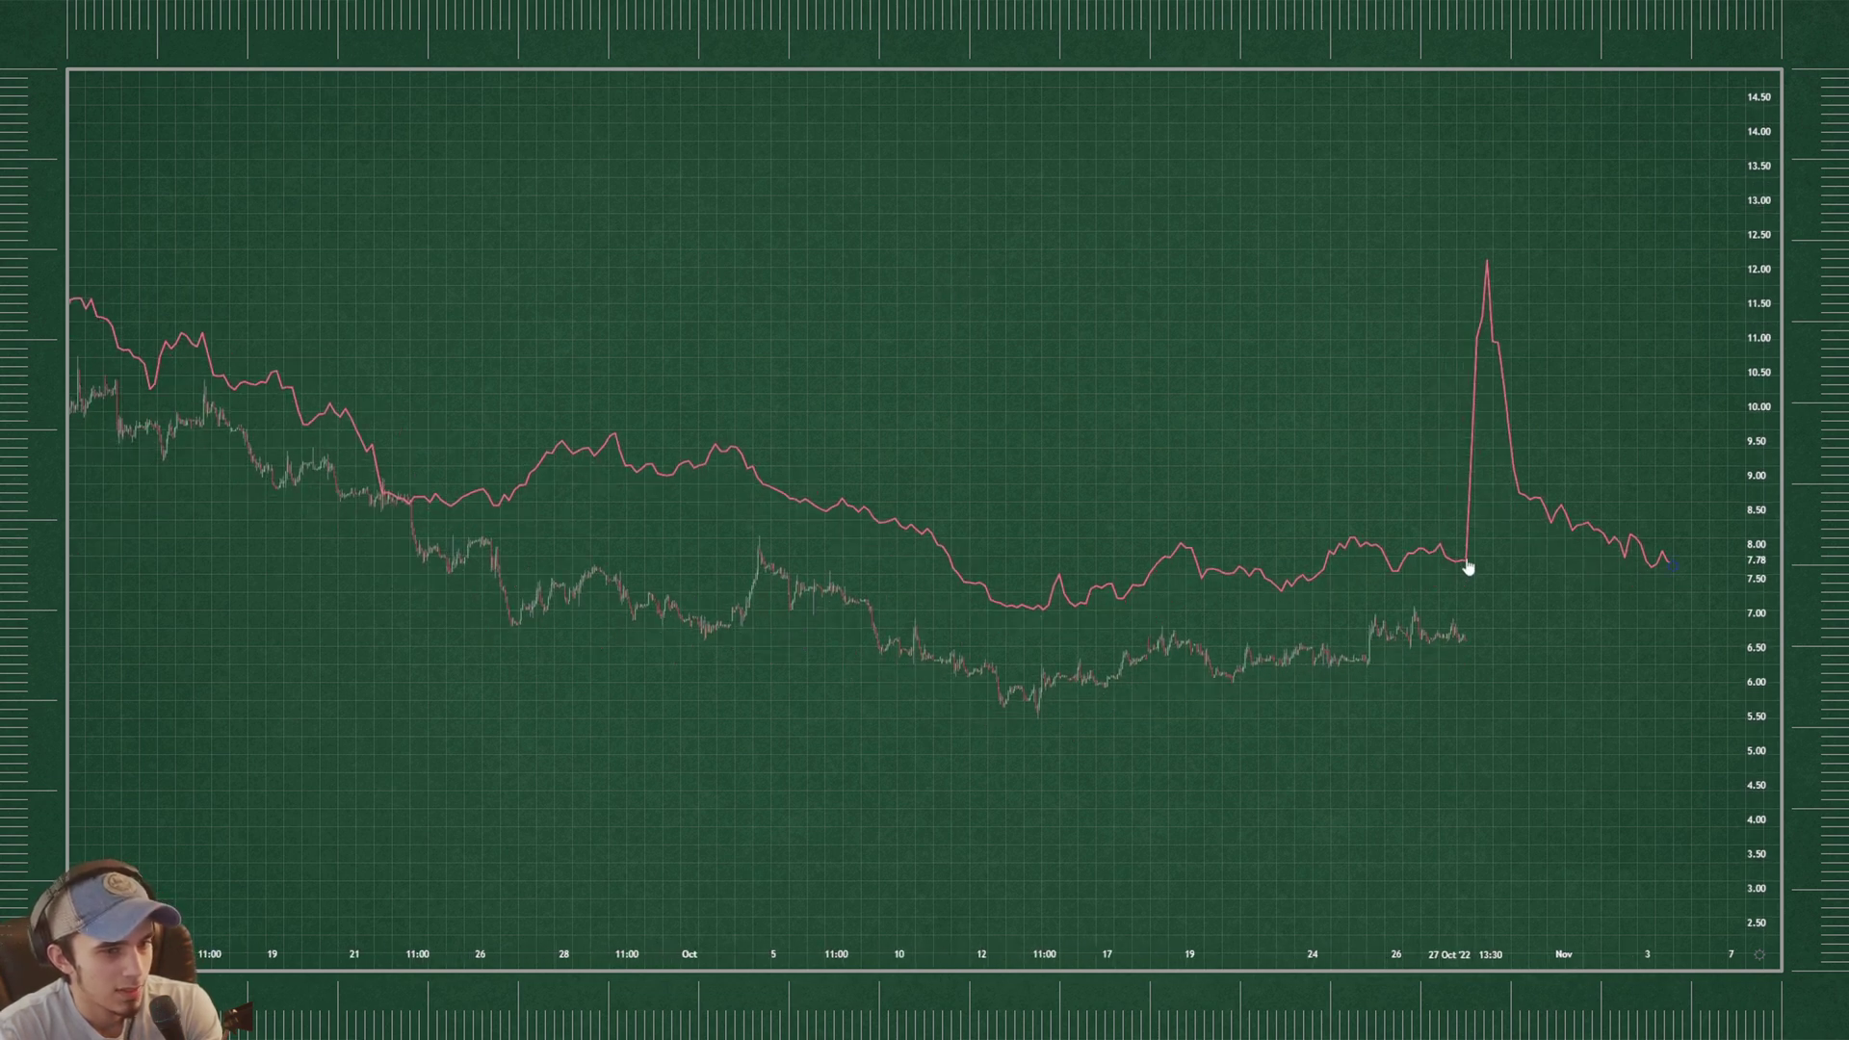
scroll(1718, 530, "down", 2)
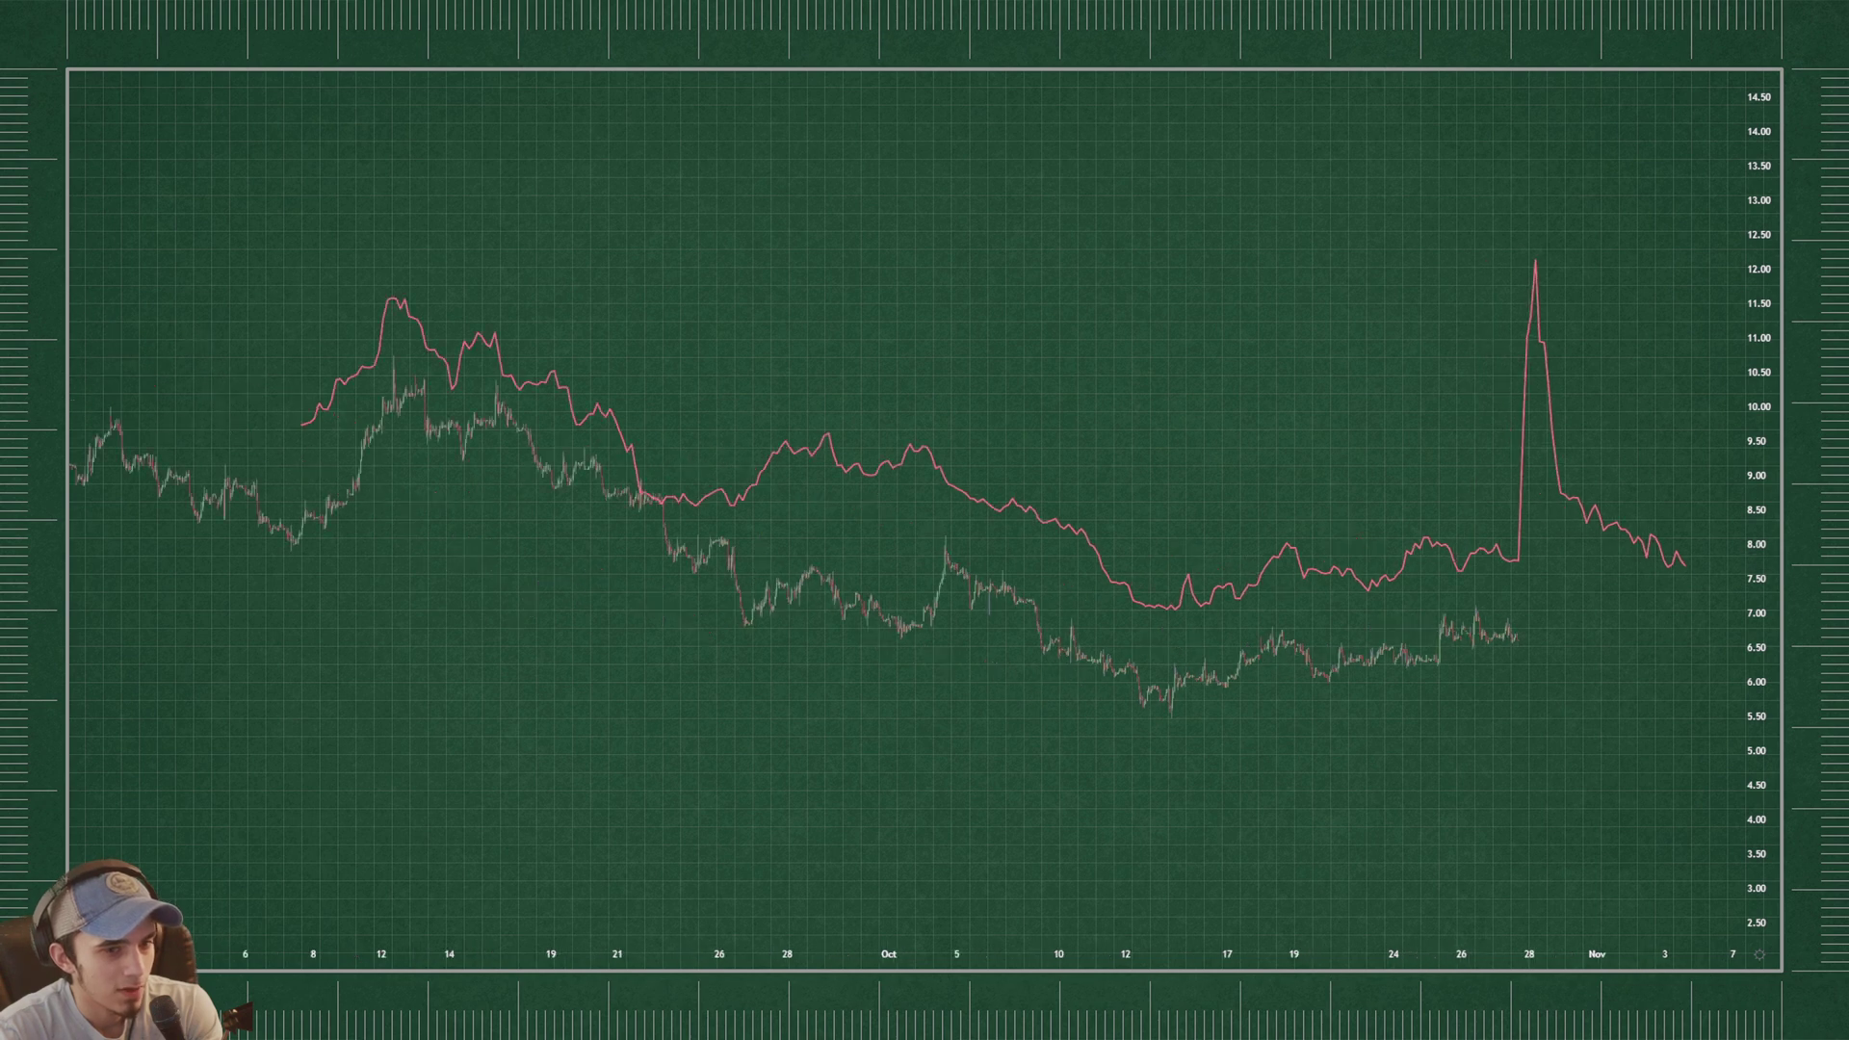
left_click_drag(1510, 565, 1494, 500)
scroll(1643, 516, "down", 5)
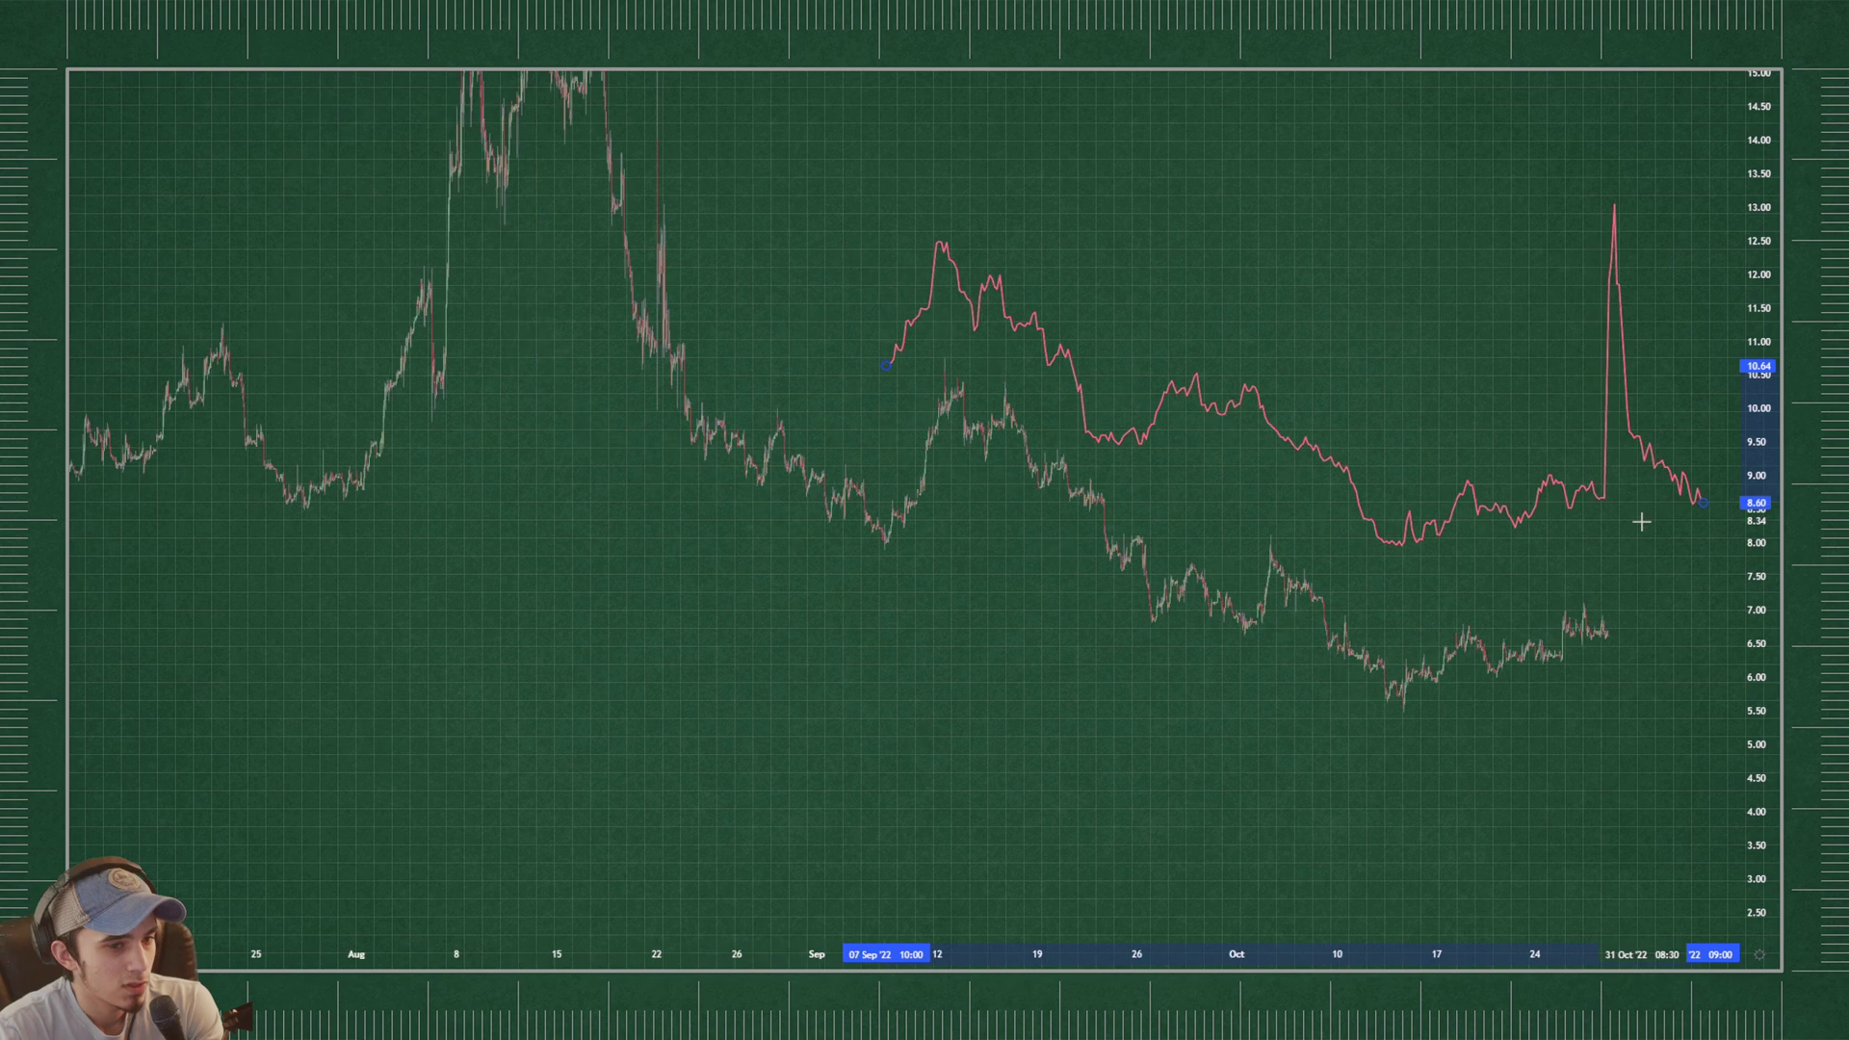
- Lay the pink projection over the candles so it ends at 6.48, trace the move up to its spike freehand and undo the stroke
left_click_drag(1757, 621, 1757, 713)
left_click_drag(1439, 531, 1447, 616)
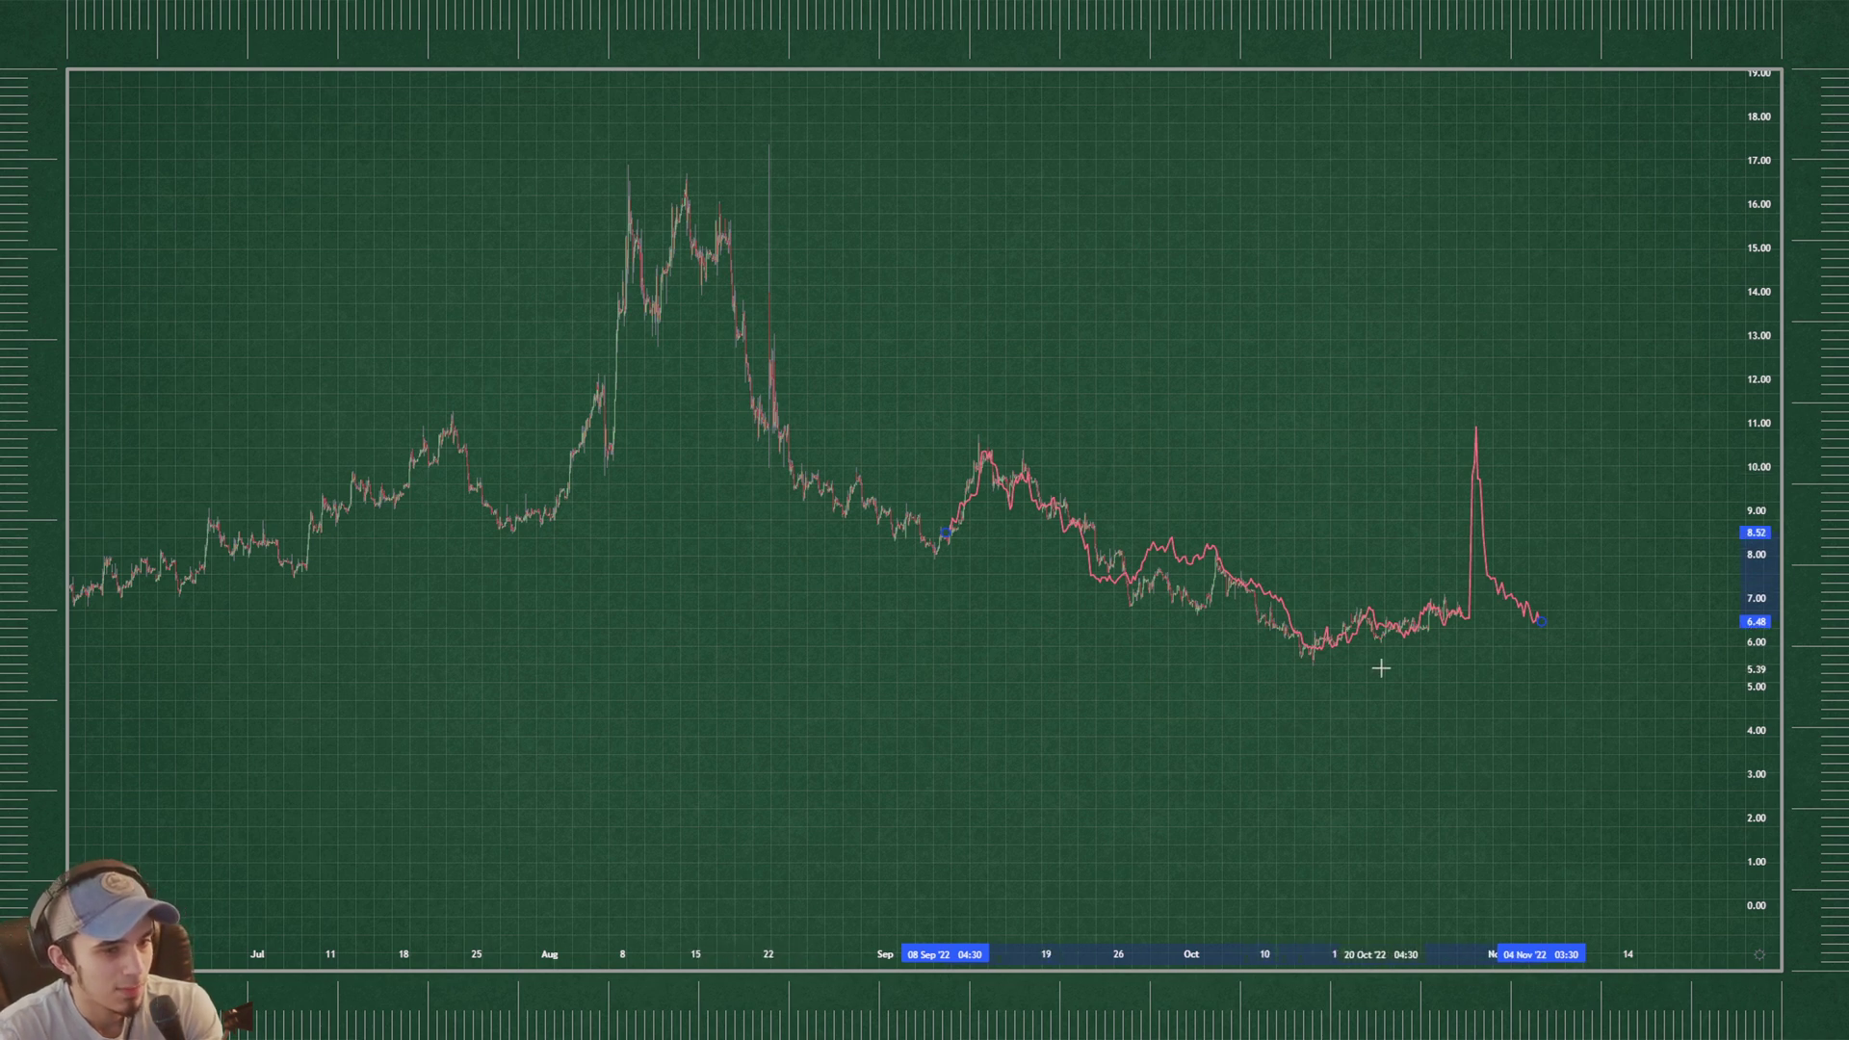
left_click(770, 339)
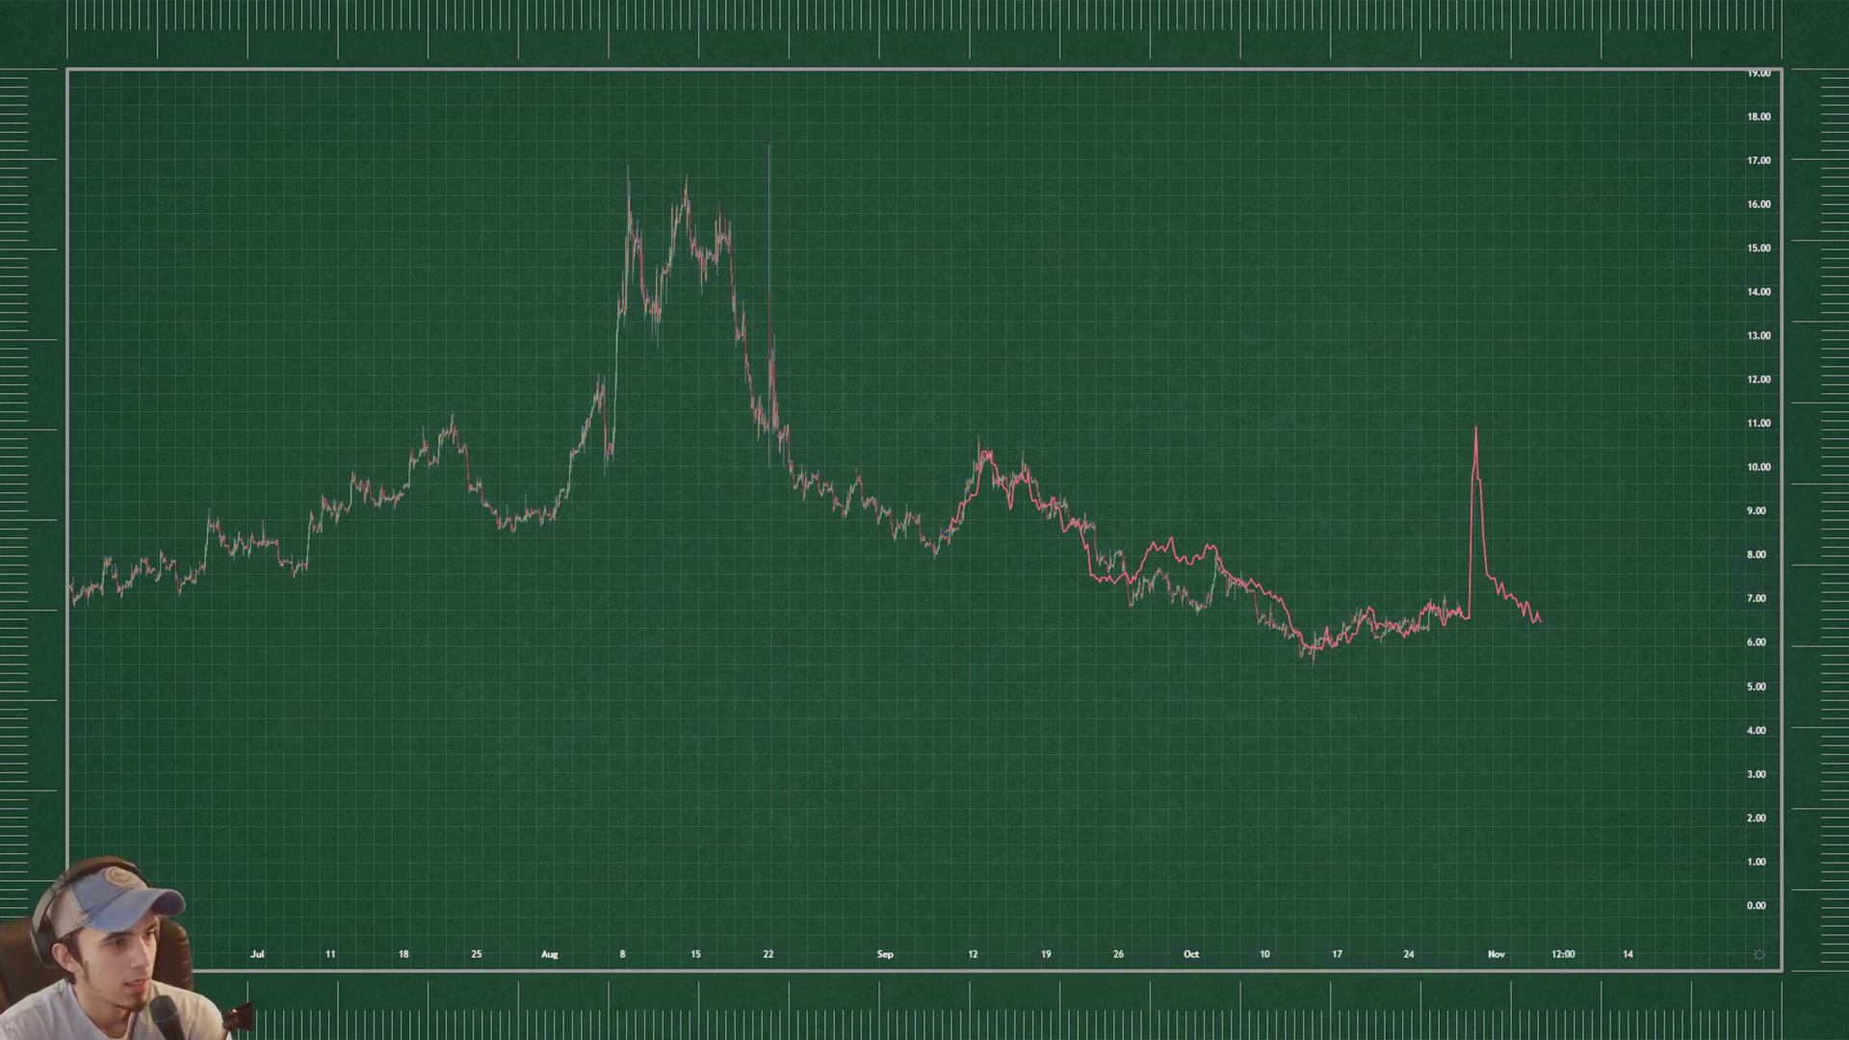
mouse_move(936, 554)
left_mouse_down()
mouse_move(1011, 442)
mouse_move(1112, 590)
mouse_move(1204, 583)
mouse_move(1295, 641)
mouse_move(1433, 630)
mouse_move(1334, 624)
mouse_move(1462, 610)
mouse_move(1473, 472)
left_mouse_up()
key("ctrl+z")
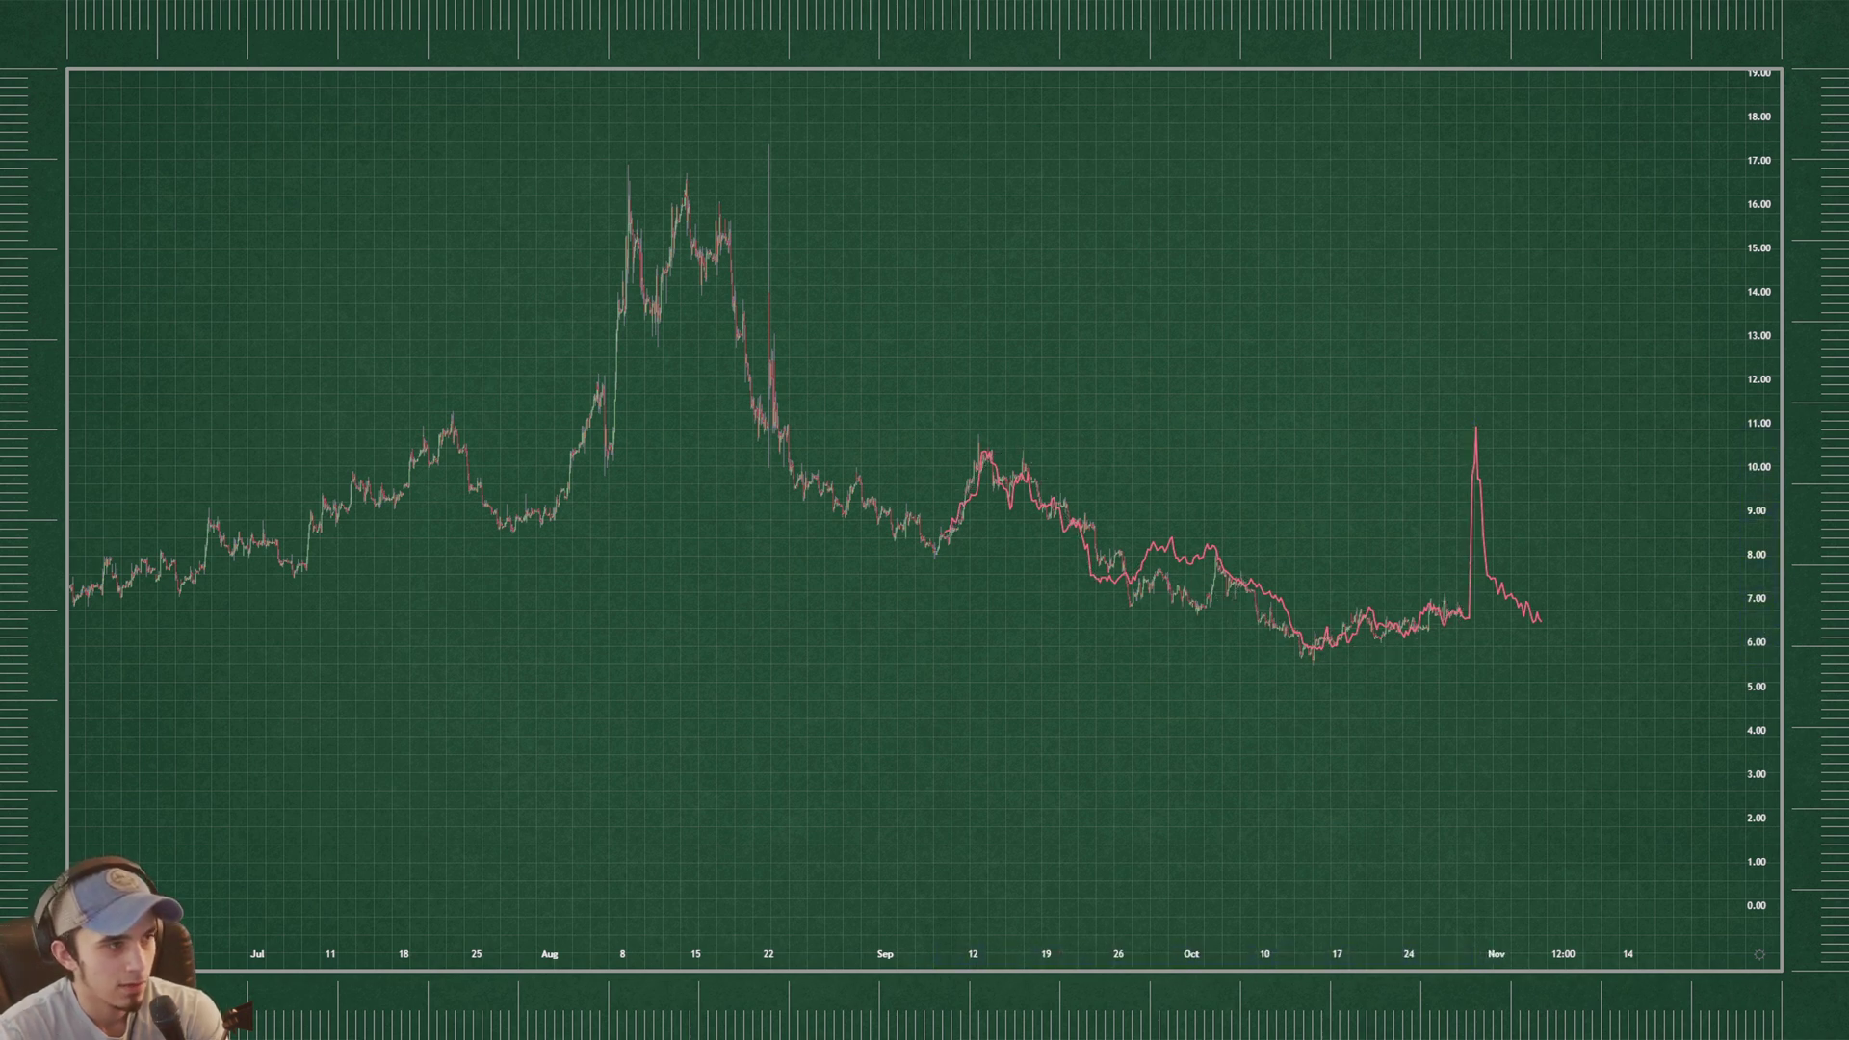
- Lift the pink projection off the candles so it starts at 10.64 and ends at 8.60 on 4 November '22, 03:00
scroll(1257, 542, "up", 4)
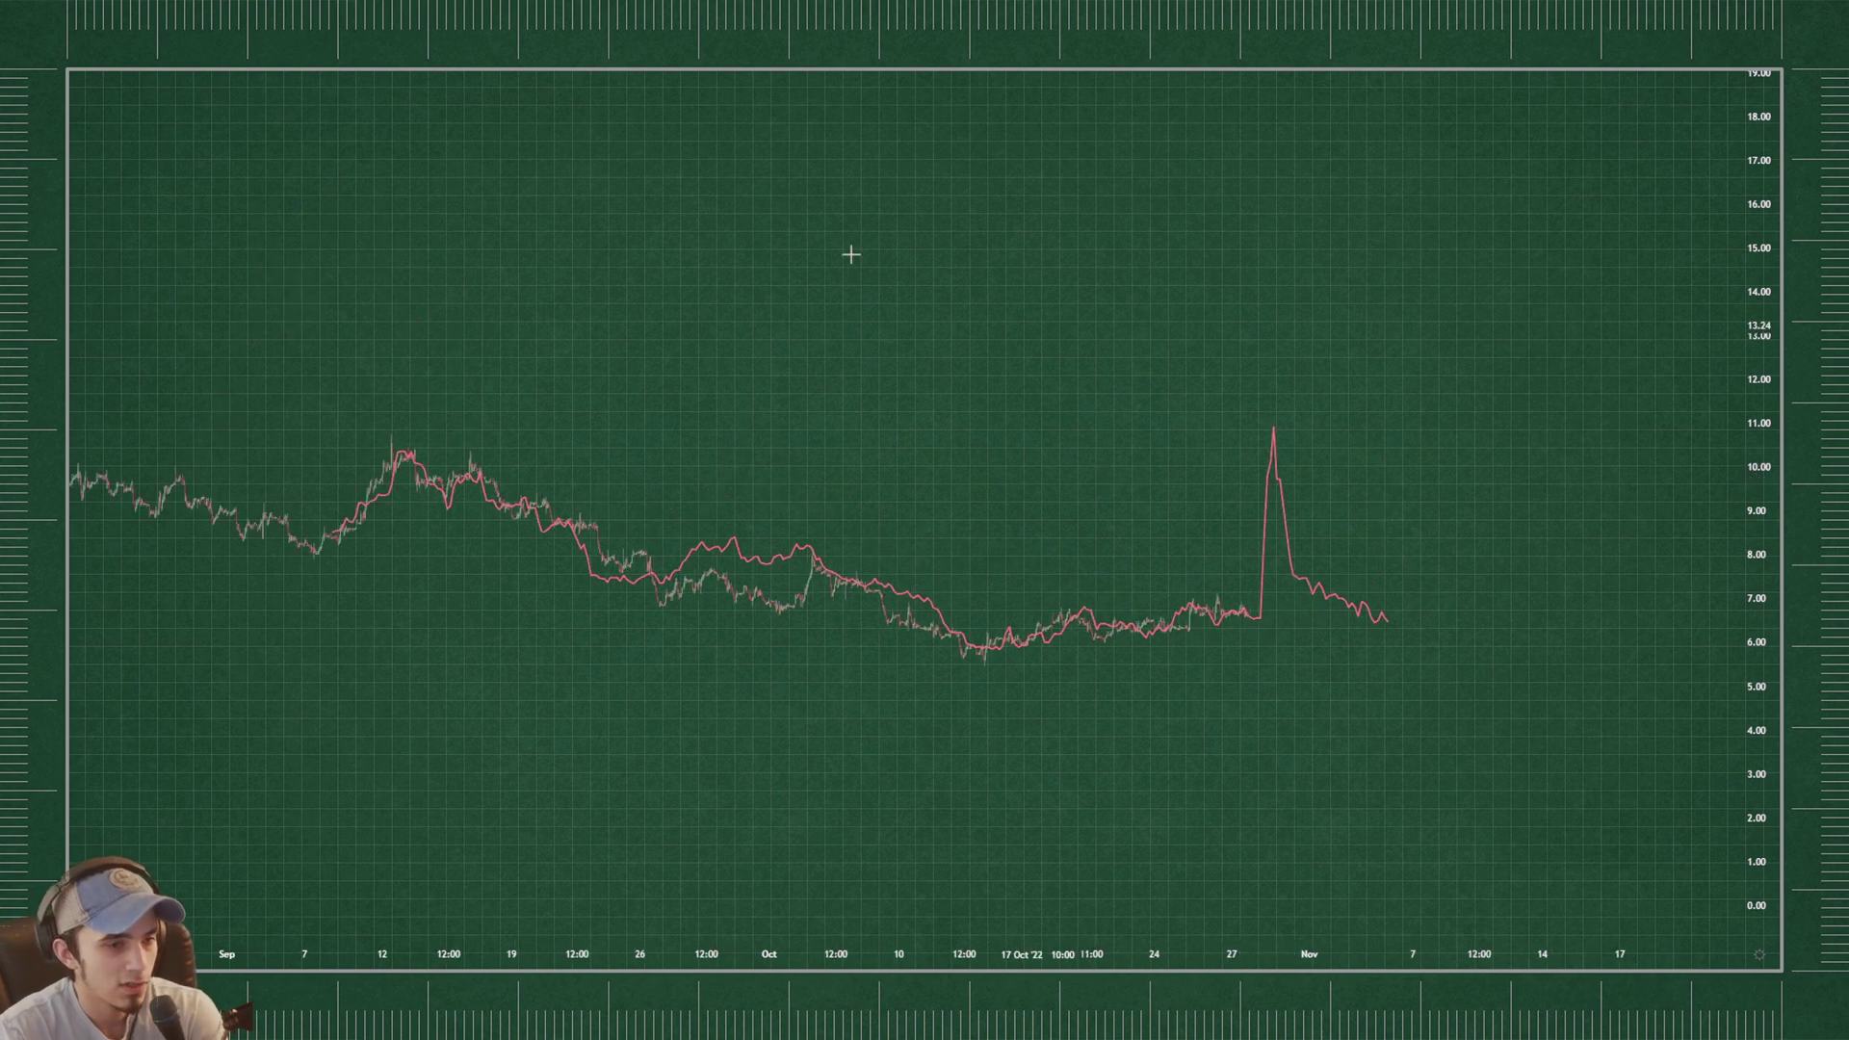
left_click(1272, 479)
left_click_drag(1264, 441, 1267, 374)
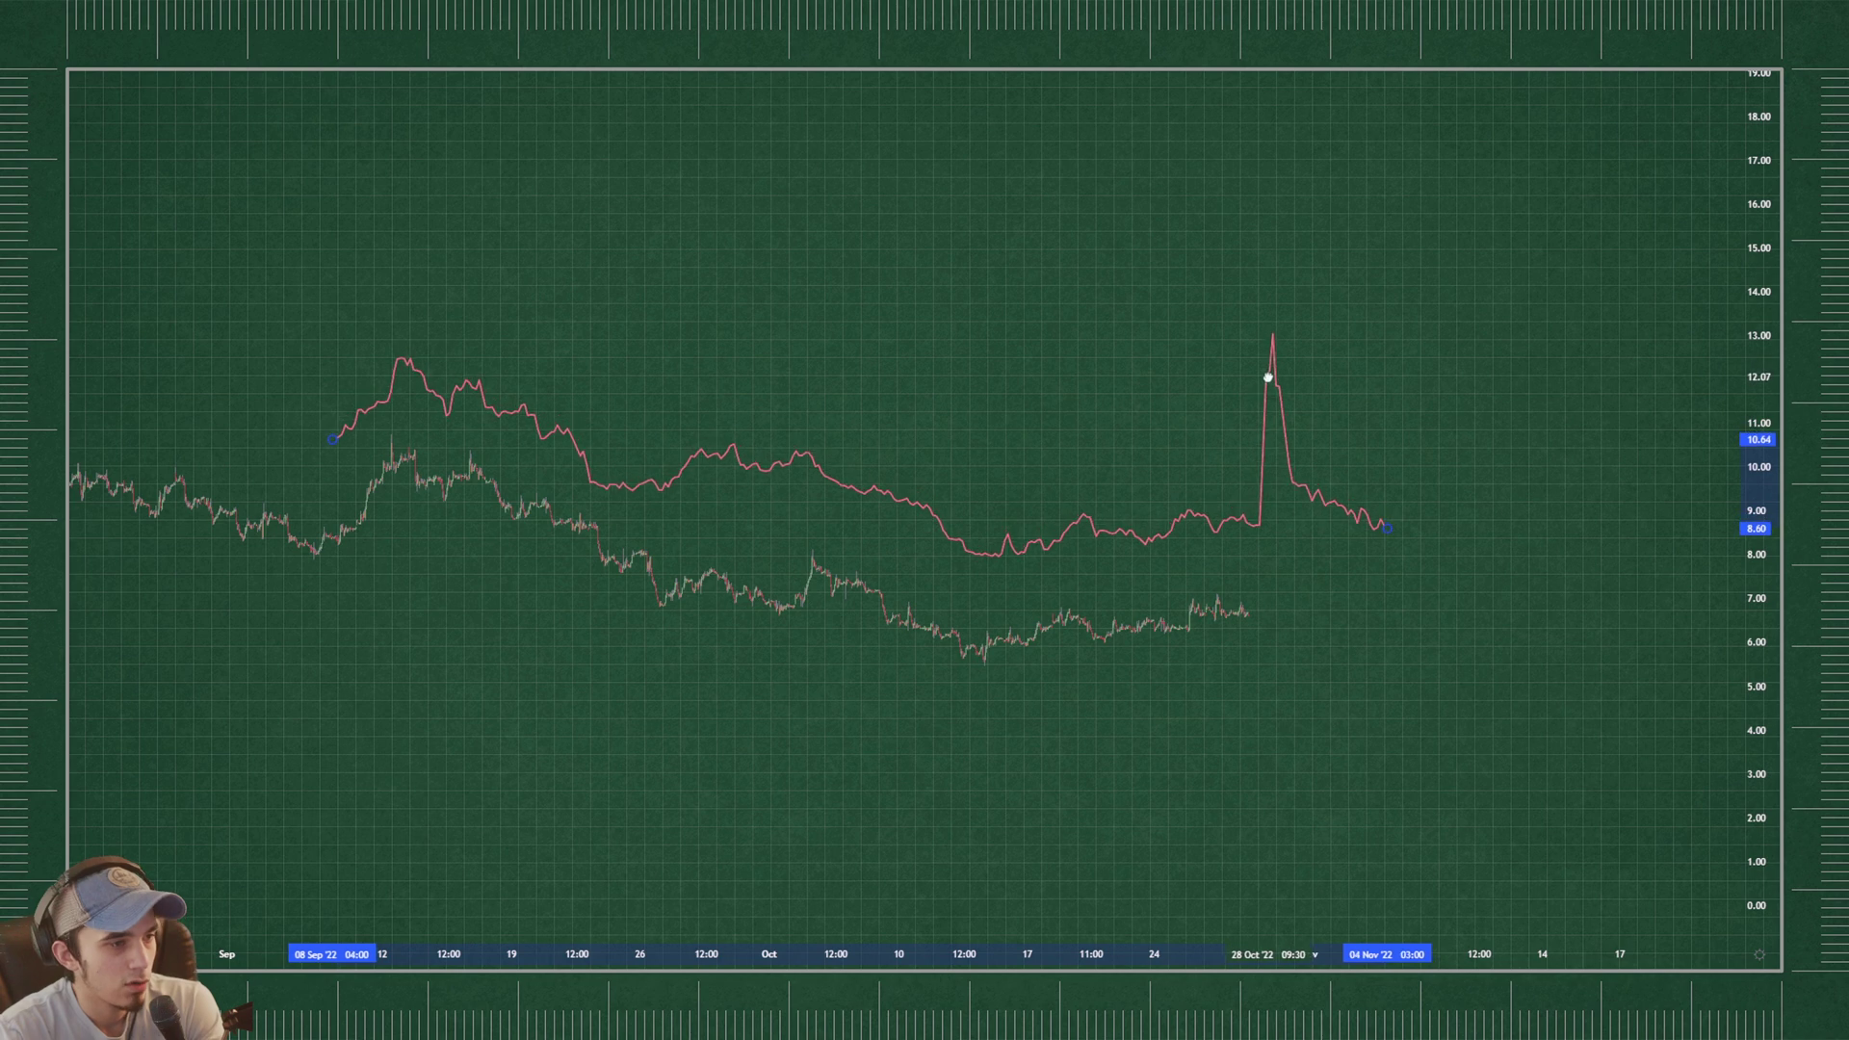
scroll(1263, 405, "down", 1)
left_click(1347, 626)
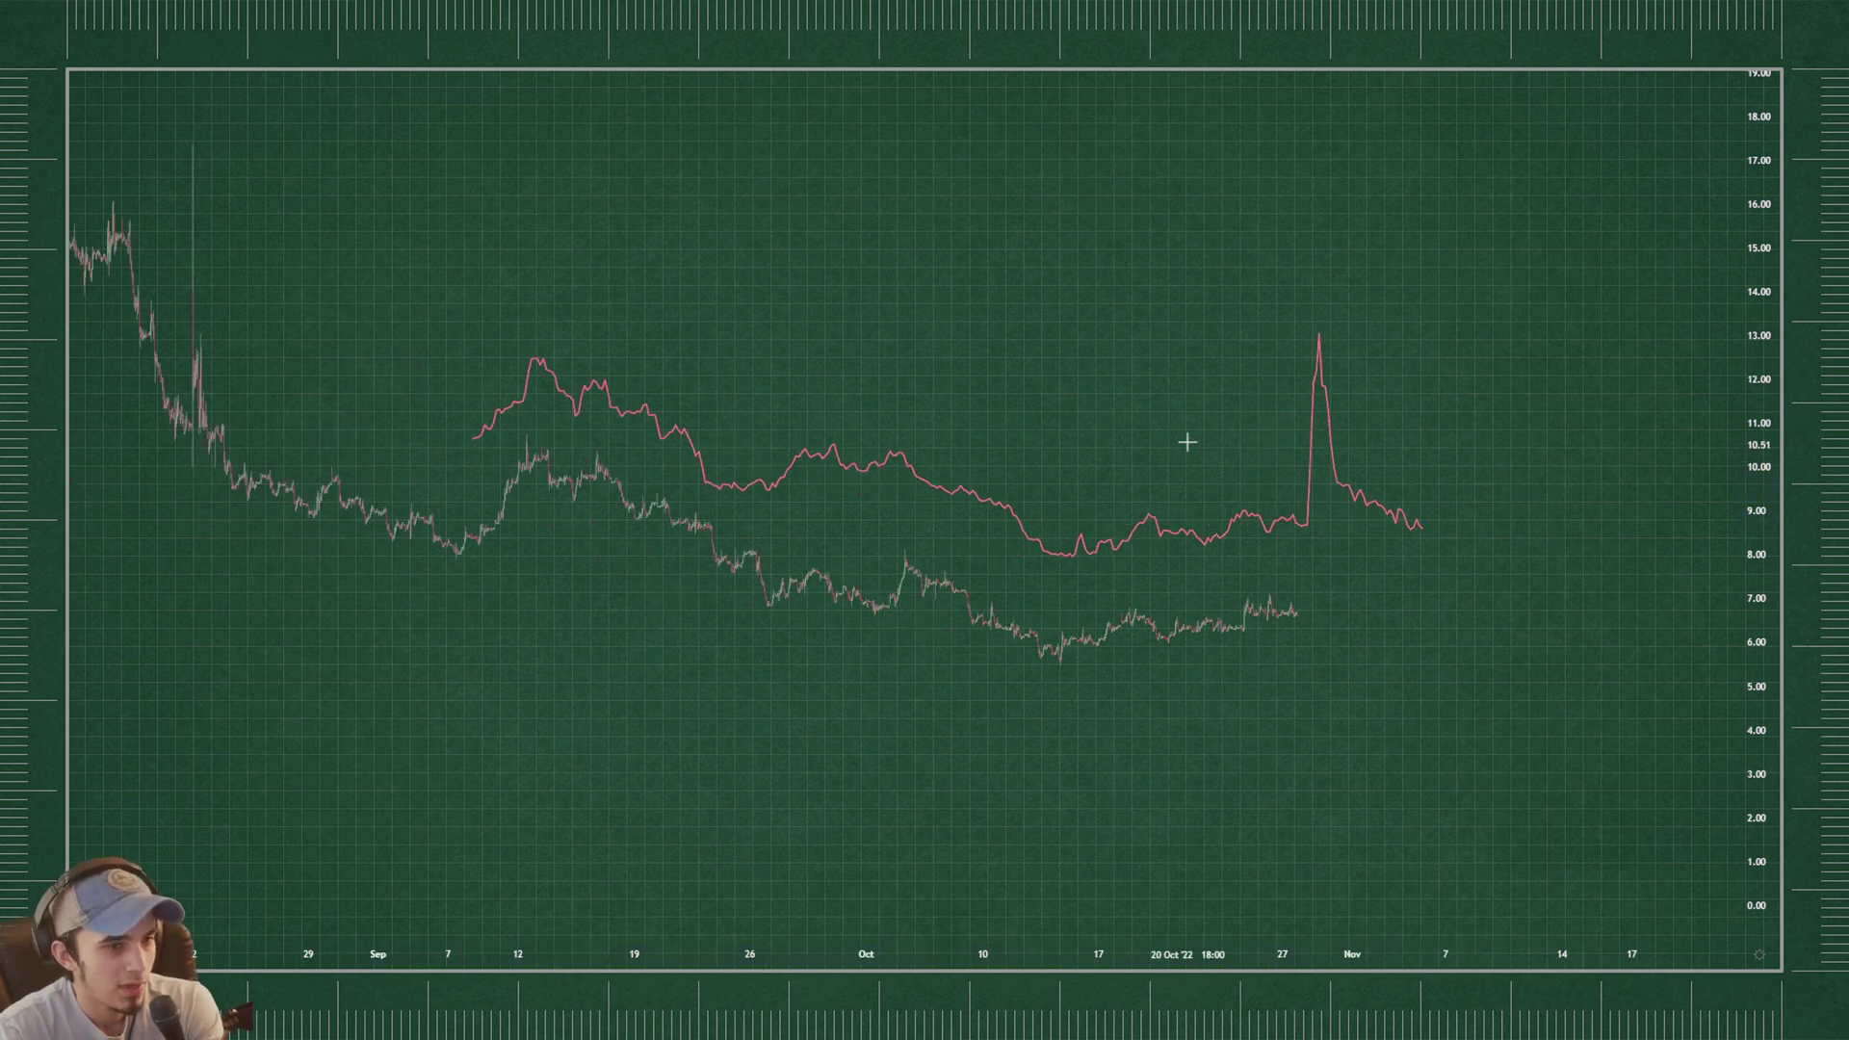
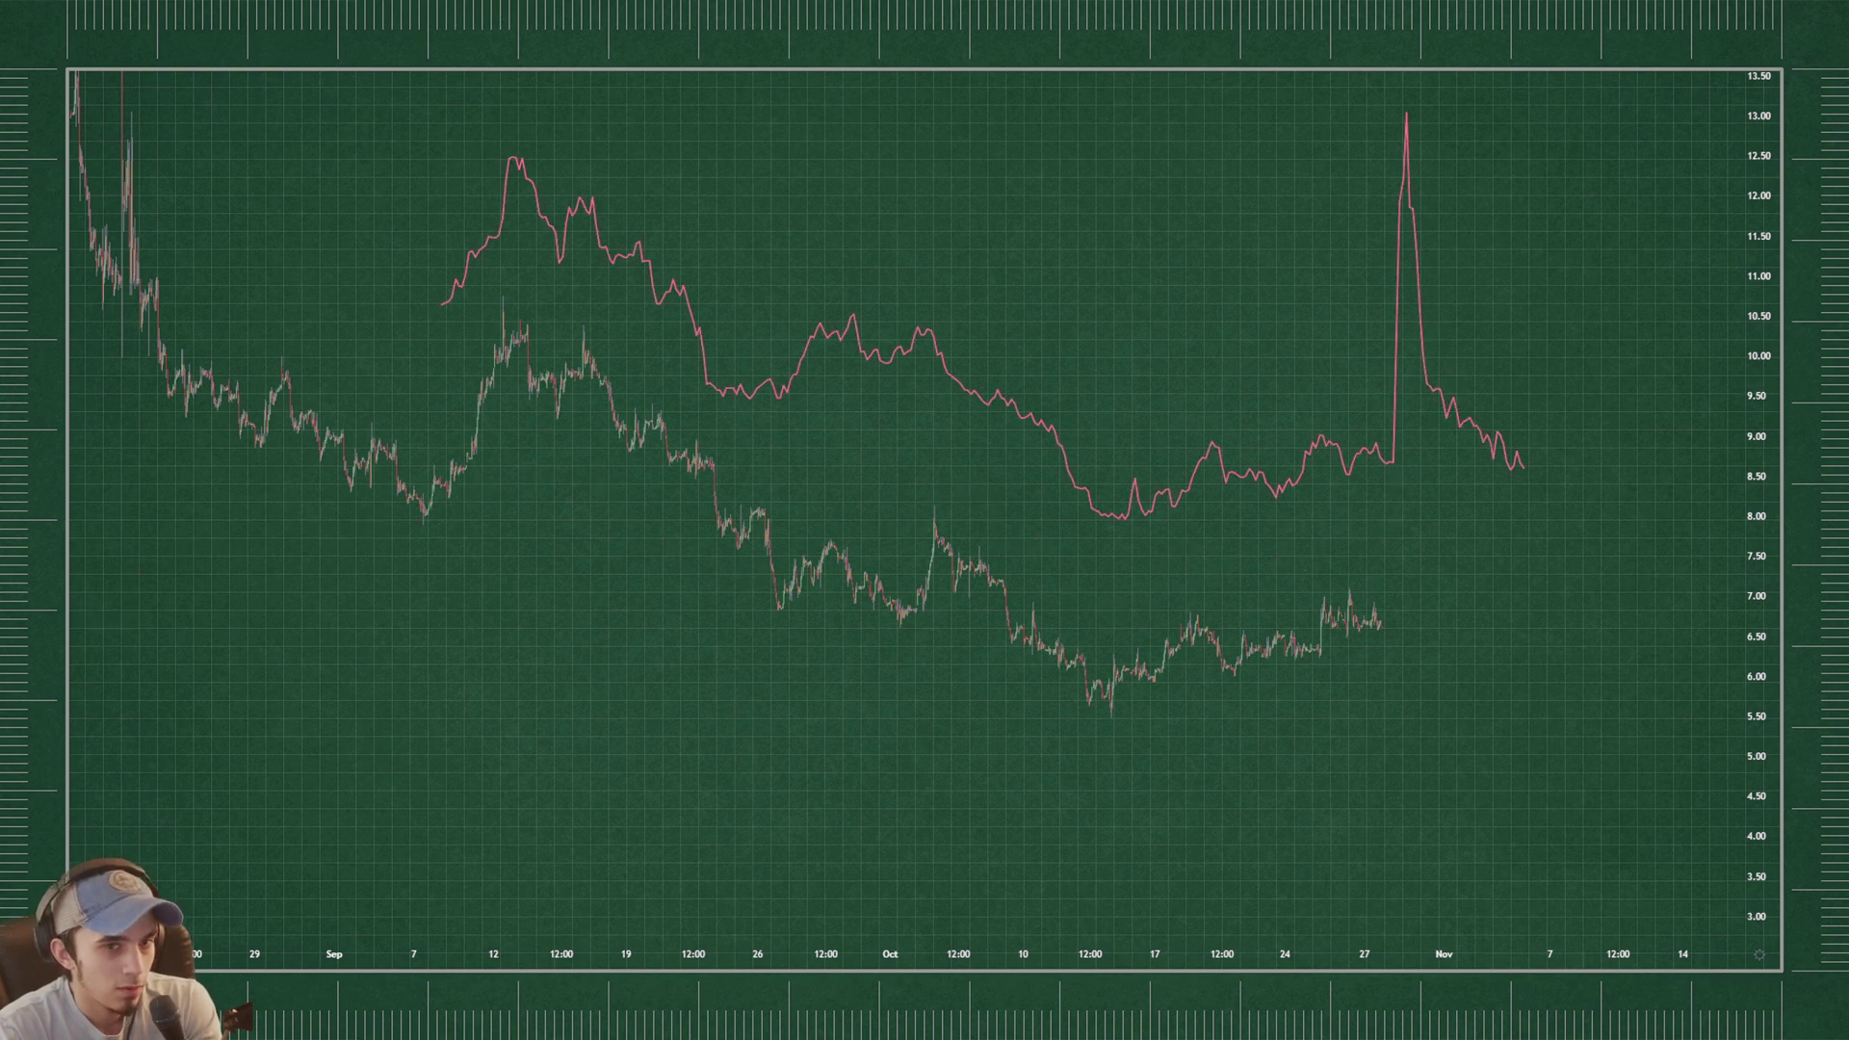
- Lower the pink projection to start at 10.43 on 8 September '22, 05:30, with the second, longer pink projection shown beneath it
mouse_move(1355, 460)
left_mouse_down()
mouse_move(1359, 541)
mouse_move(1357, 477)
left_mouse_up()
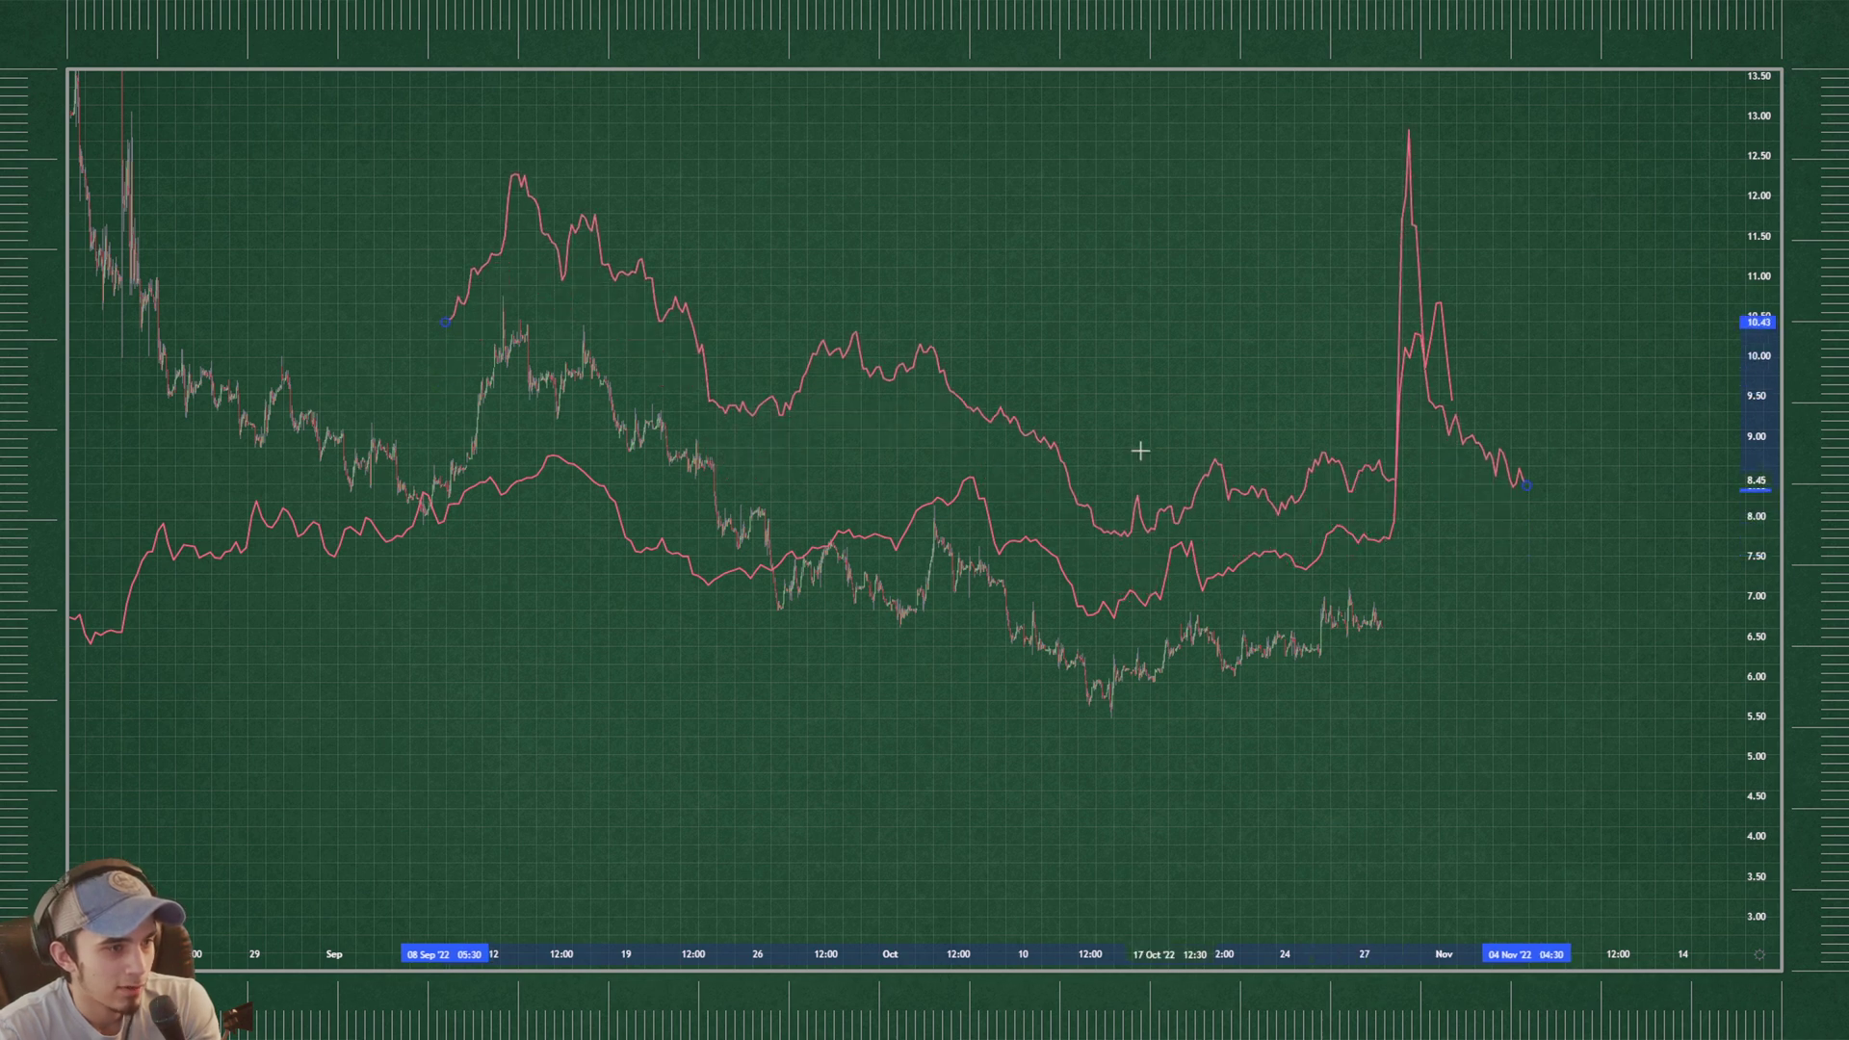
scroll(1149, 466, "up", 2)
mouse_move(503, 535)
left_mouse_down()
mouse_move(367, 441)
mouse_move(147, 578)
mouse_move(202, 226)
left_mouse_up()
key("Delete")
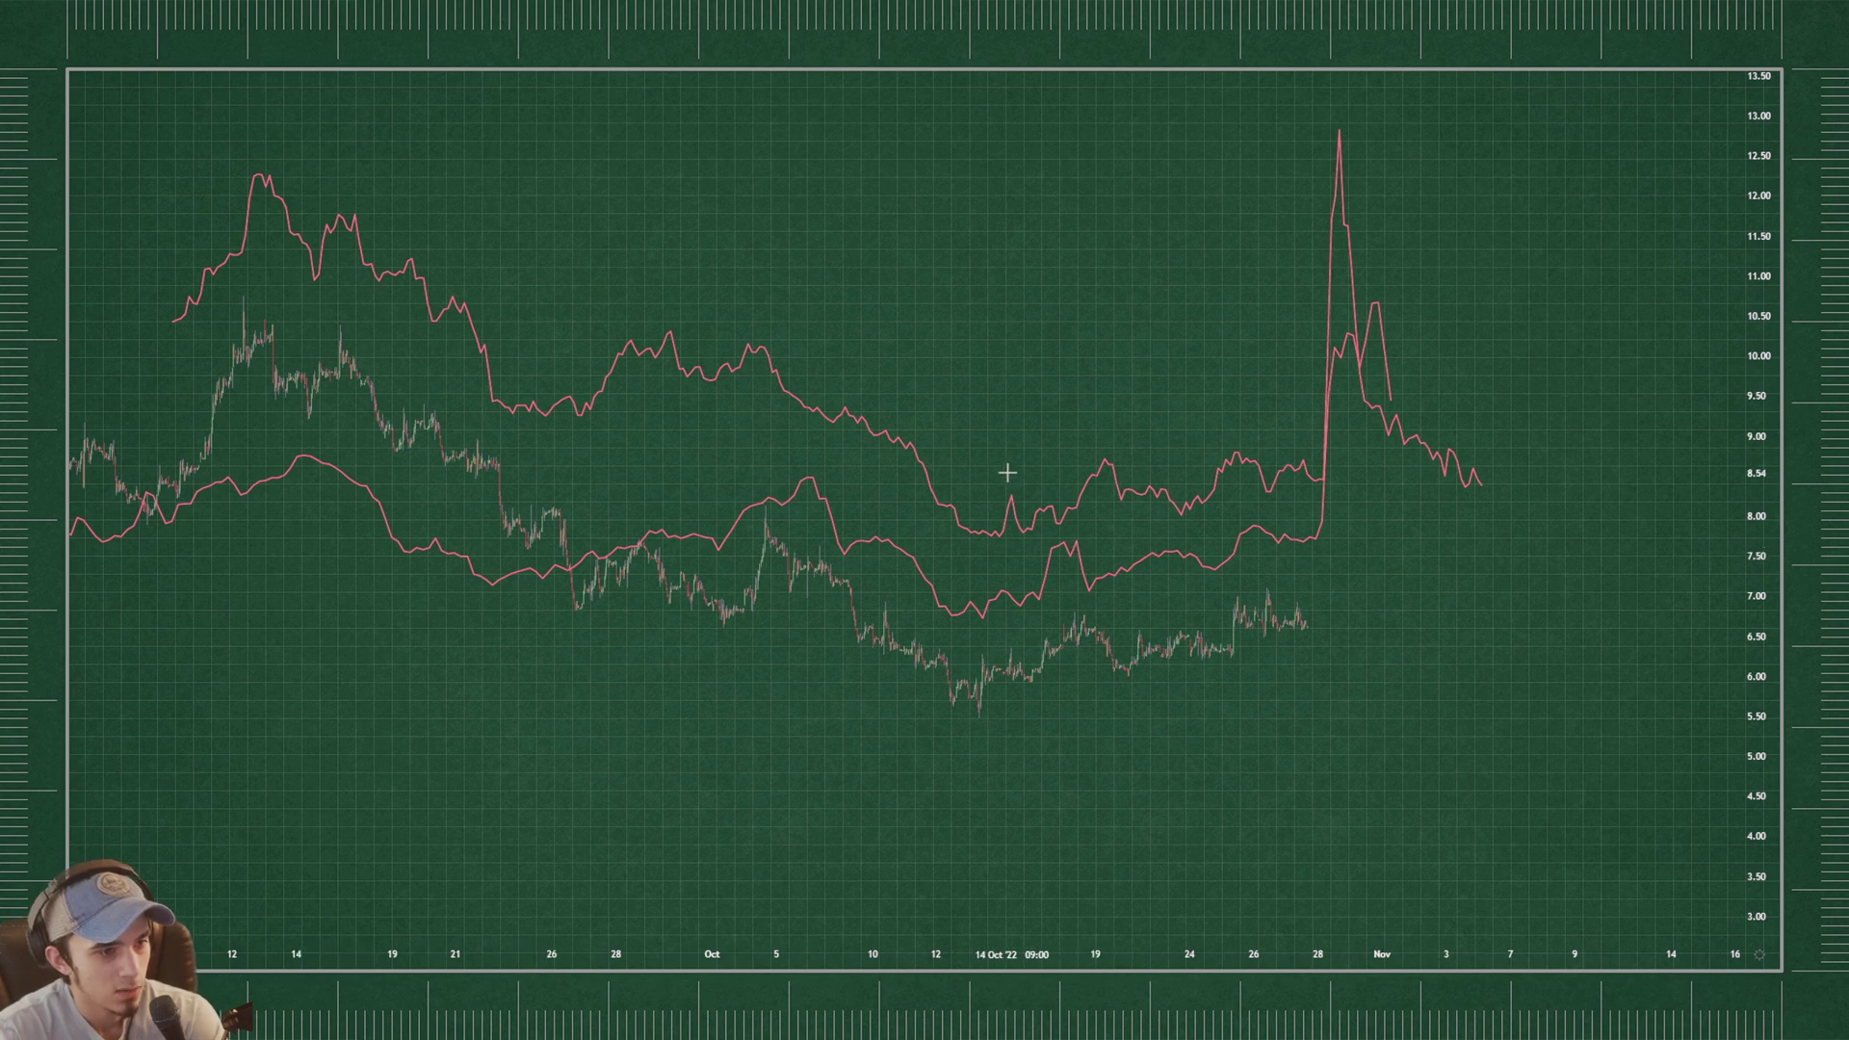
- Trace matching moves from the mid-October low on both projections and the candles with freehand strokes, and undo the strokes
mouse_move(971, 479)
left_mouse_down()
mouse_move(978, 741)
mouse_move(976, 472)
mouse_move(968, 587)
mouse_move(1411, 607)
left_mouse_up()
key("ctrl+z")
left_click_drag(1023, 595, 1075, 559)
left_click_drag(1212, 559, 1291, 520)
key("ctrl+z")
mouse_move(1041, 508)
left_mouse_down()
mouse_move(1295, 483)
mouse_move(1270, 598)
left_mouse_up()
key("ctrl+z")
key("ctrl+z")
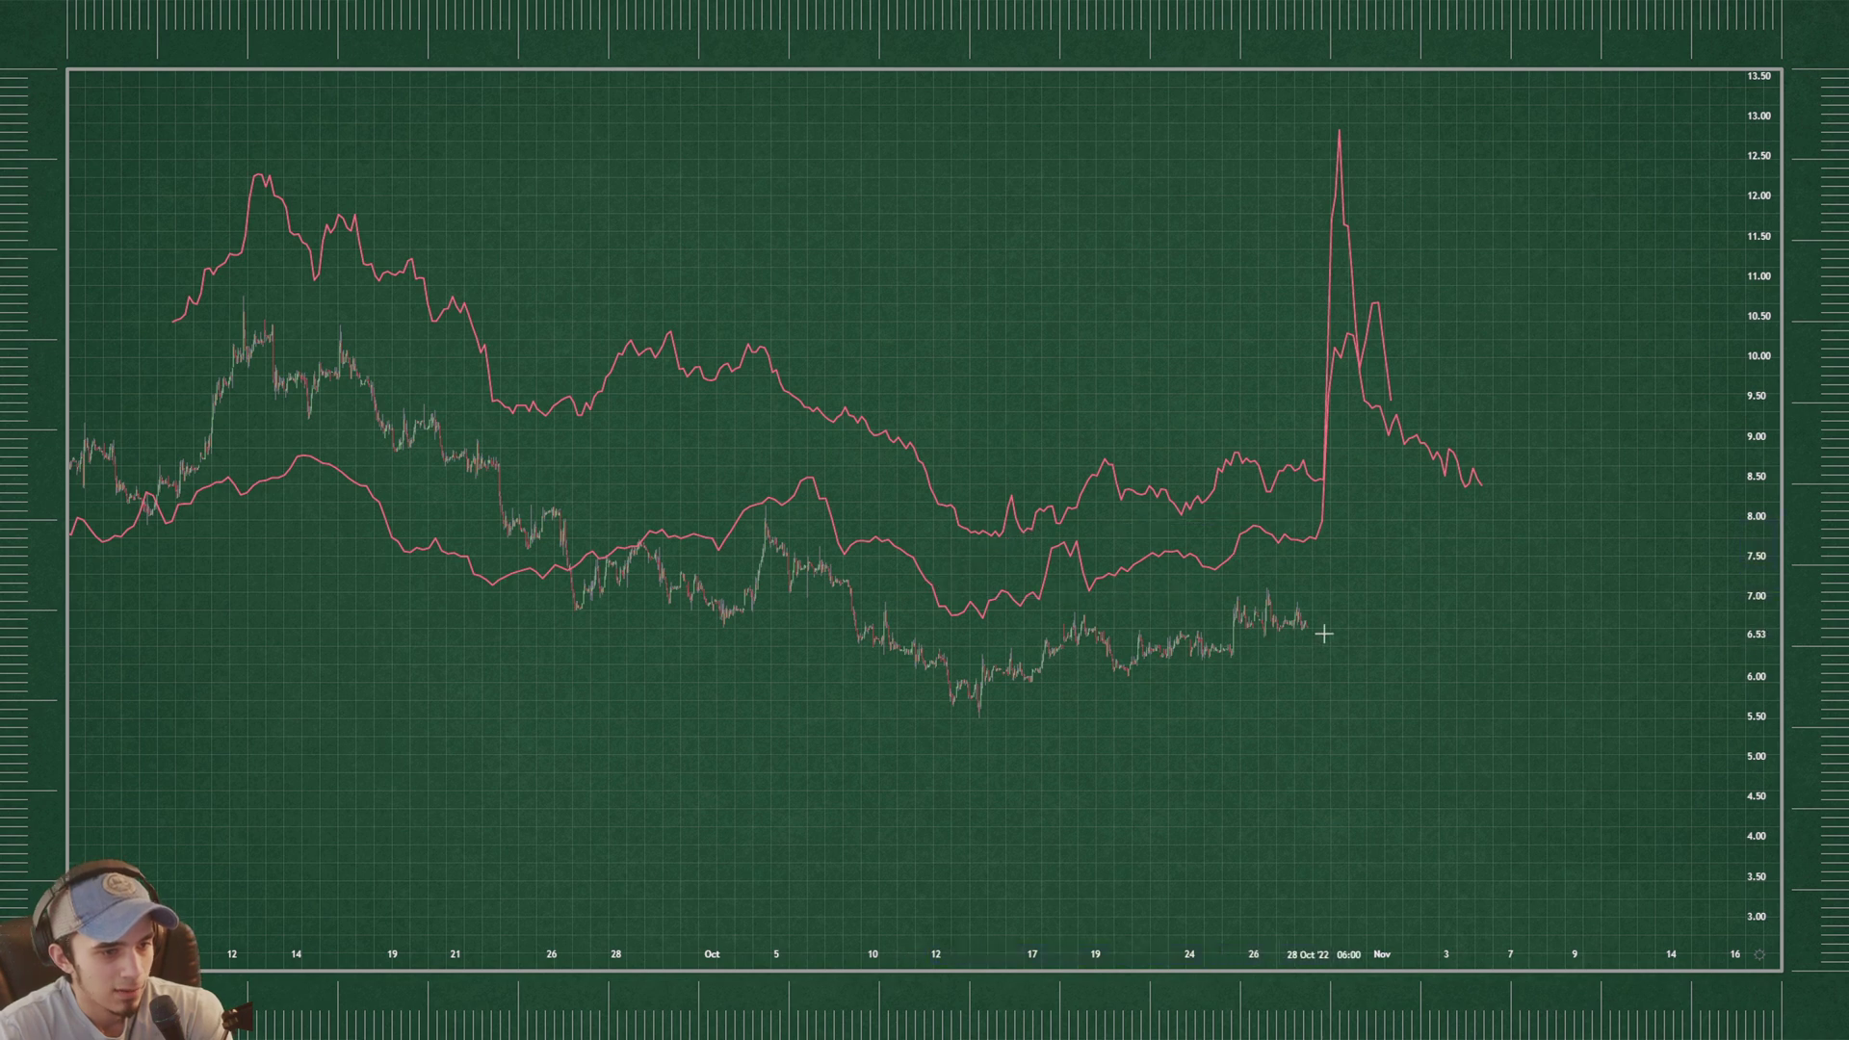
mouse_move(1322, 653)
left_mouse_down()
mouse_move(957, 702)
mouse_move(1343, 643)
left_mouse_up()
left_click_drag(956, 705, 1362, 627)
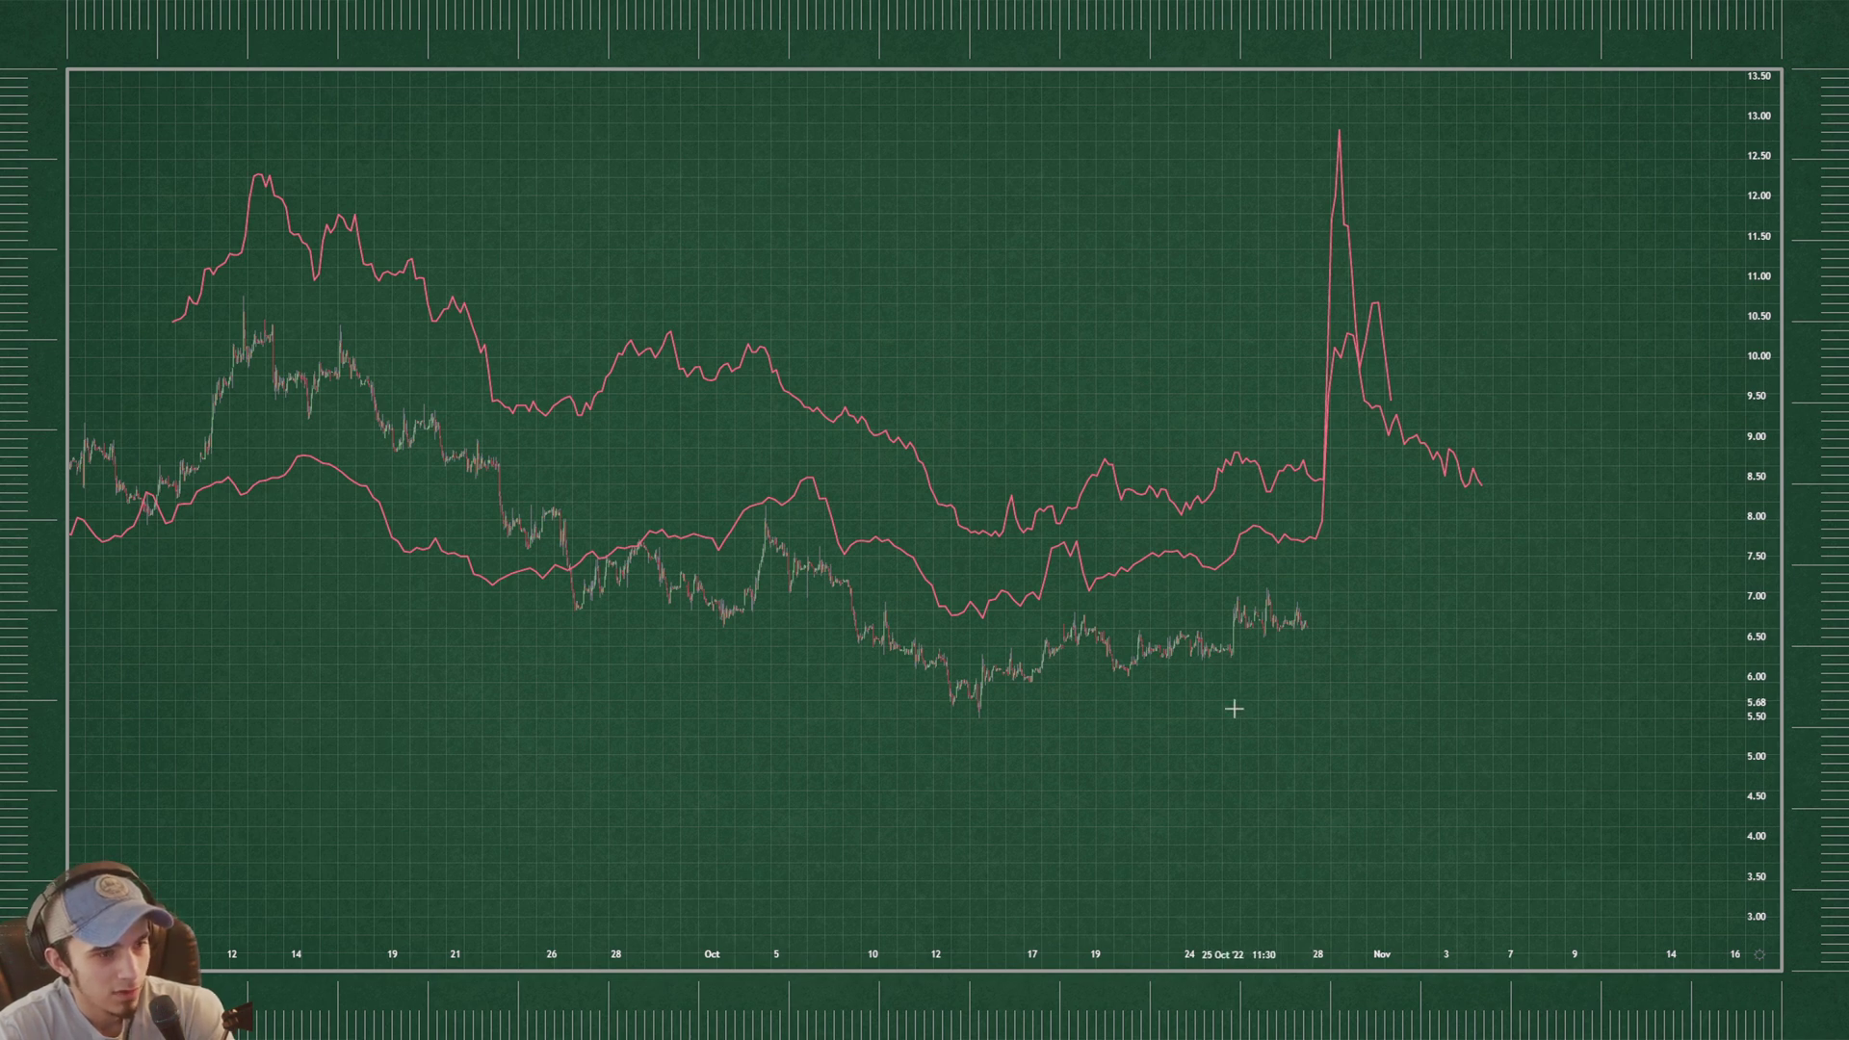
- Compare the May to August '22 price history with the longer pink projection and the latest candles
scroll(694, 443, "down", 5)
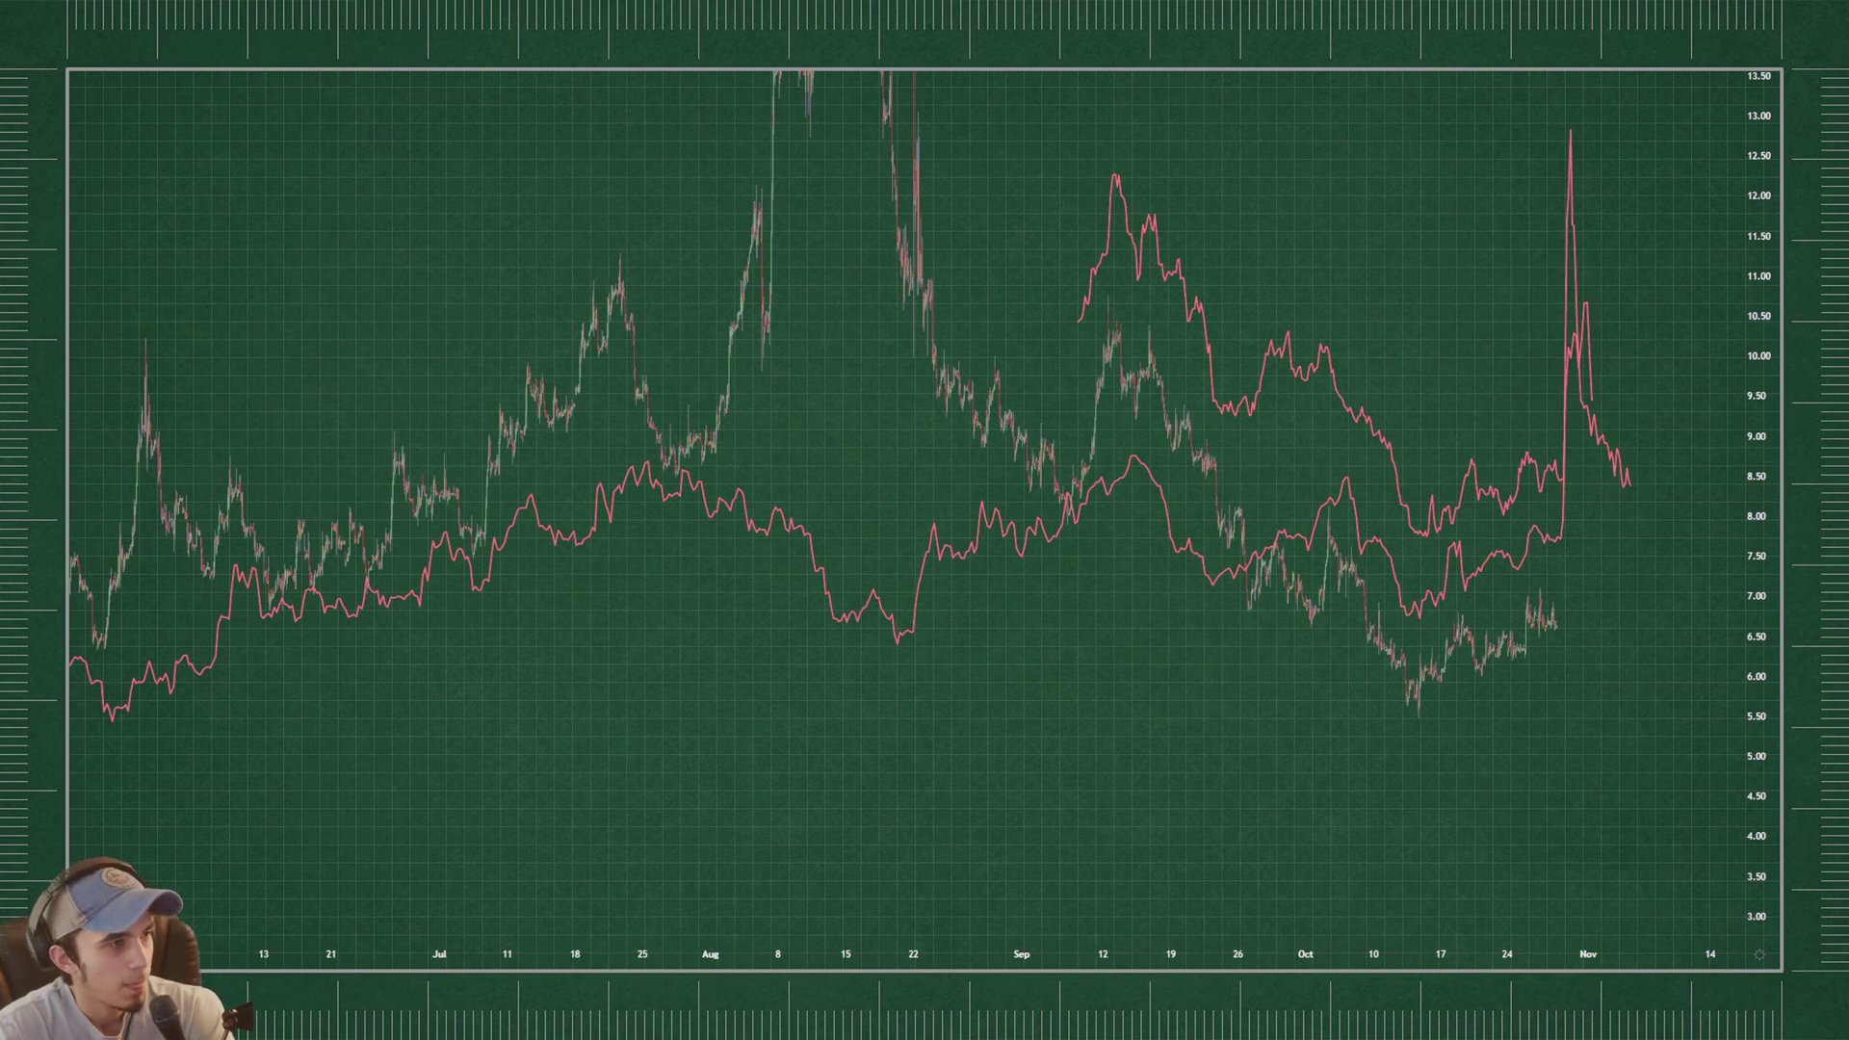
left_click_drag(563, 314, 1359, 394)
scroll(1500, 348, "up", 4)
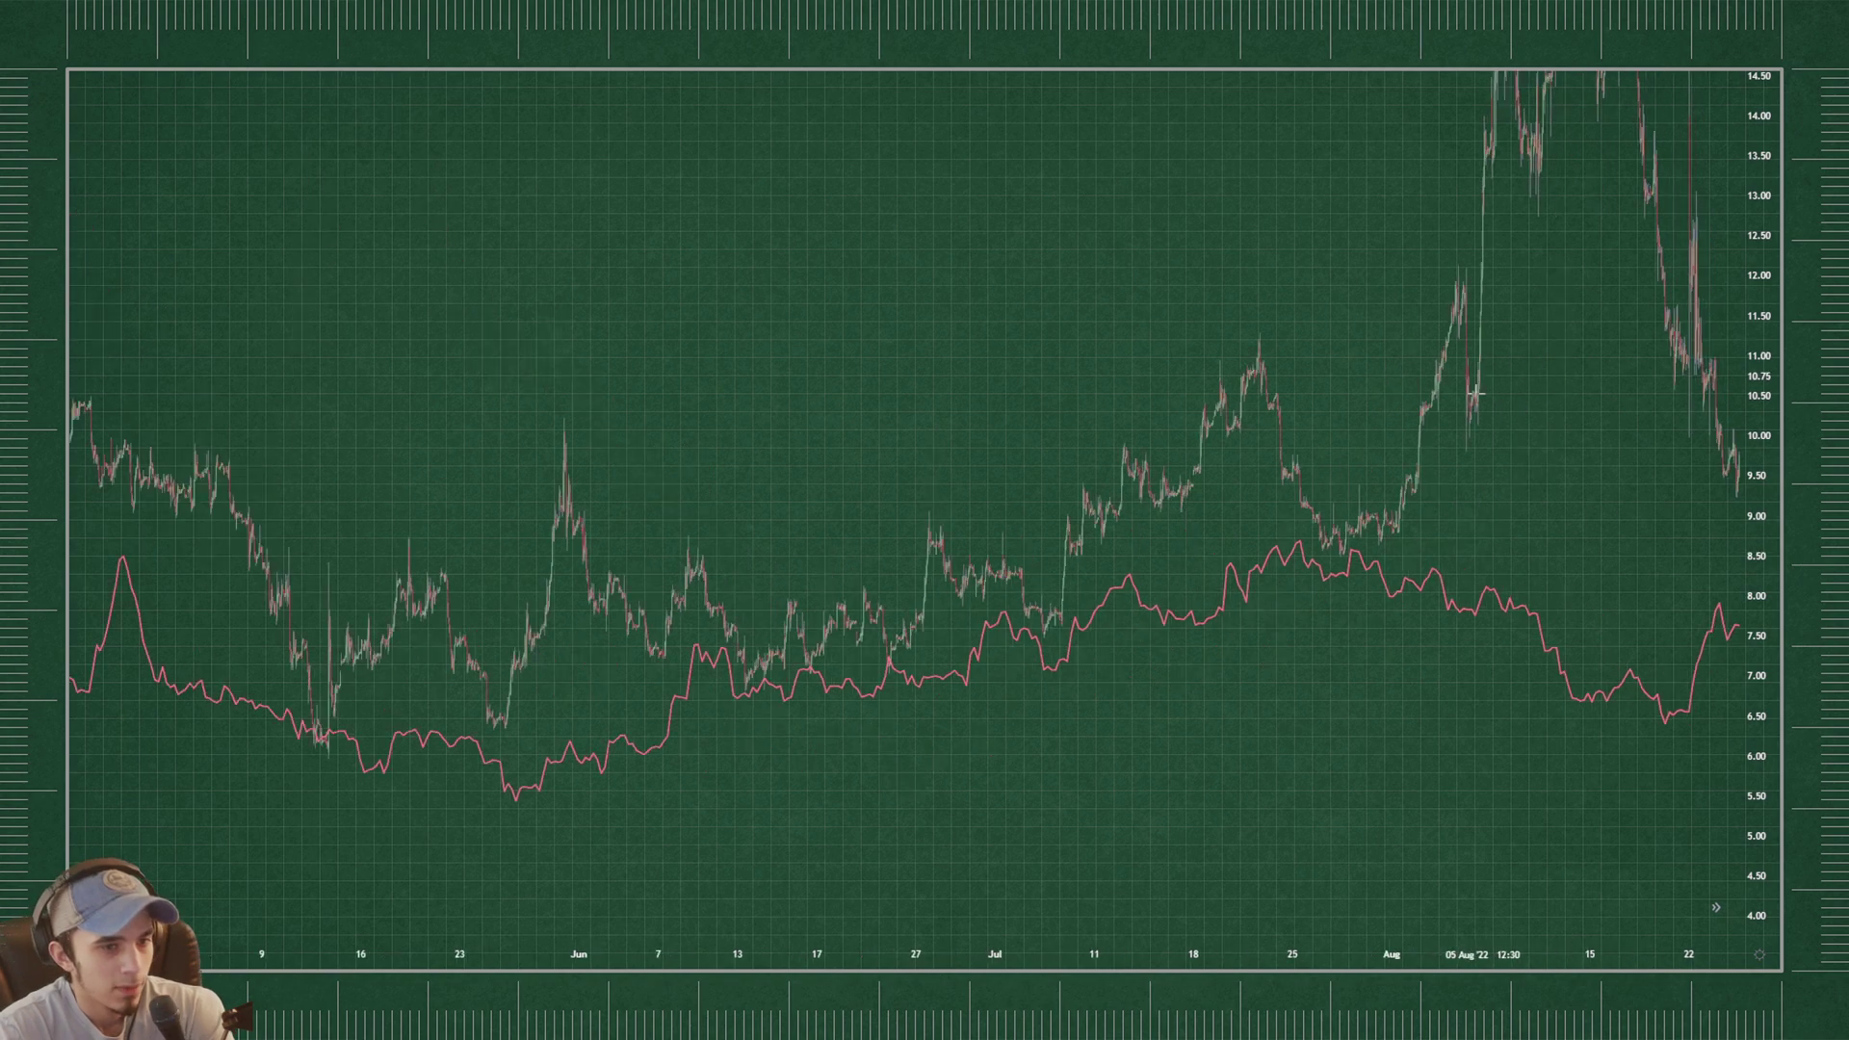
scroll(1348, 366, "down", 5)
left_click_drag(1498, 491, 910, 523)
scroll(1043, 543, "down", 1)
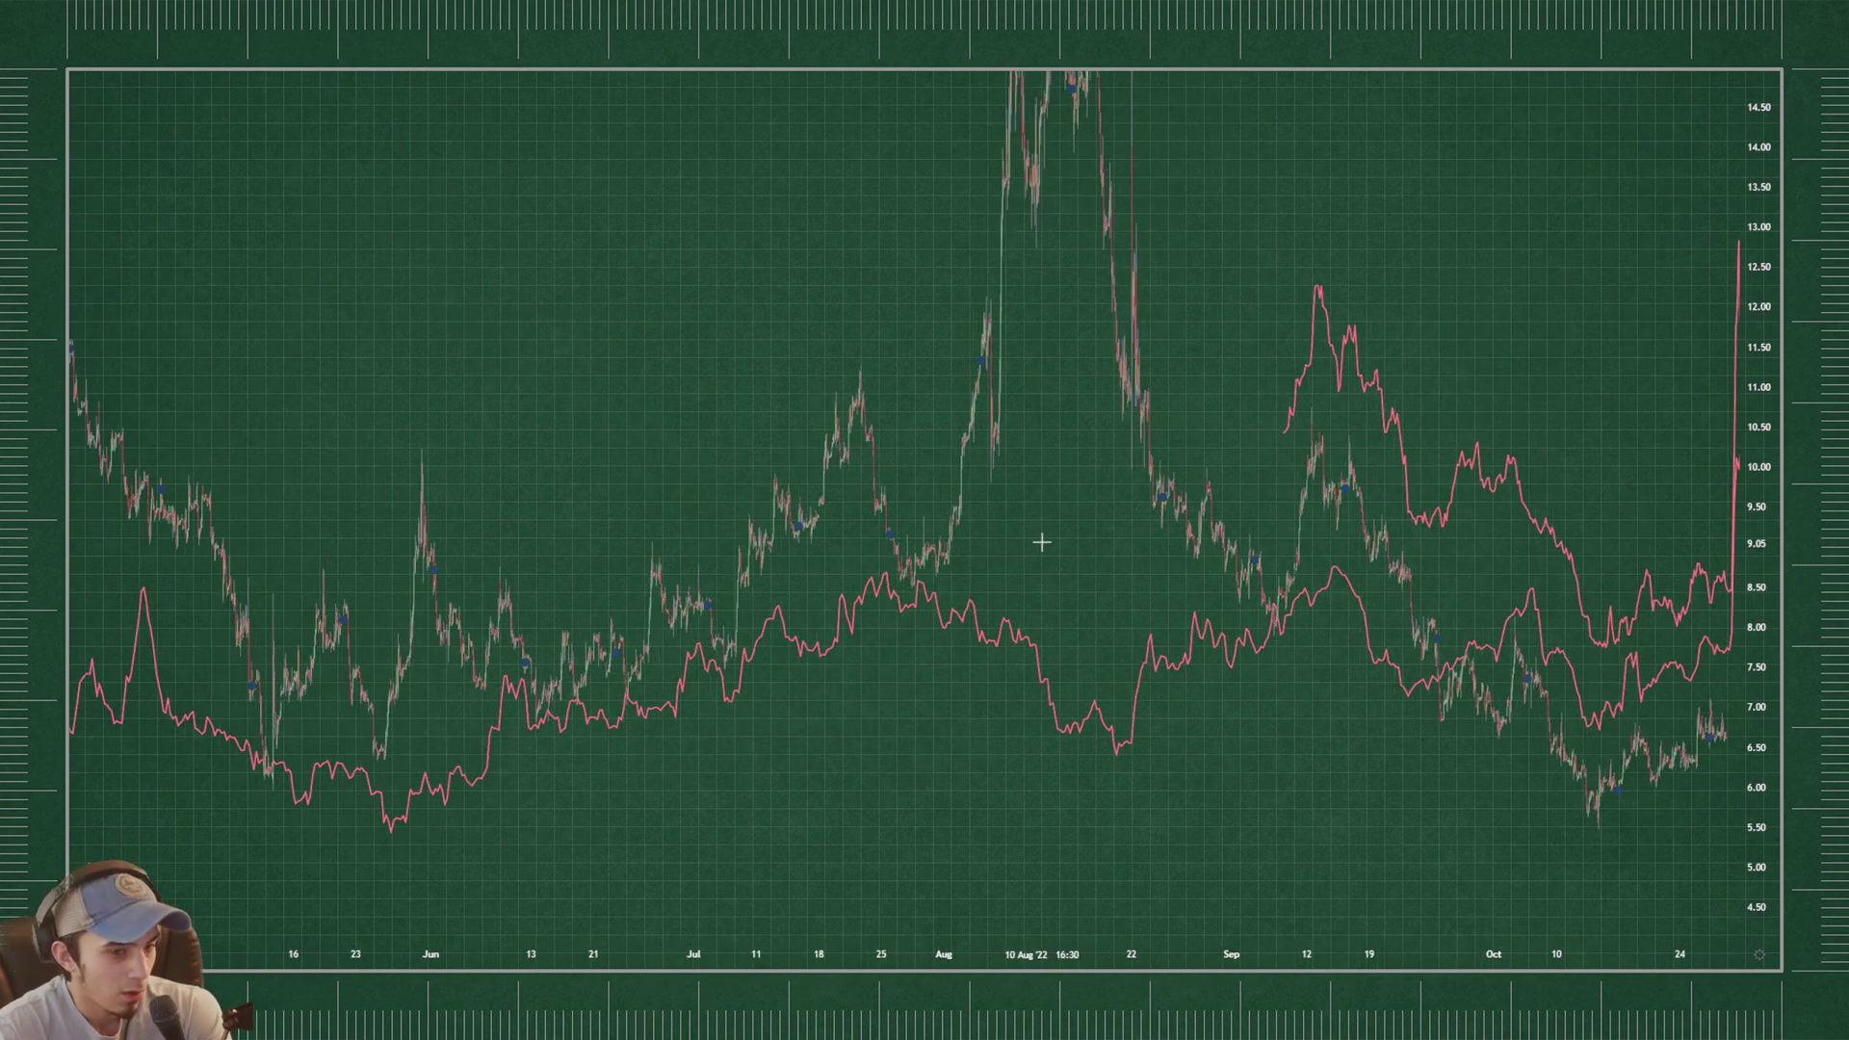
left_click_drag(1430, 695, 1342, 684)
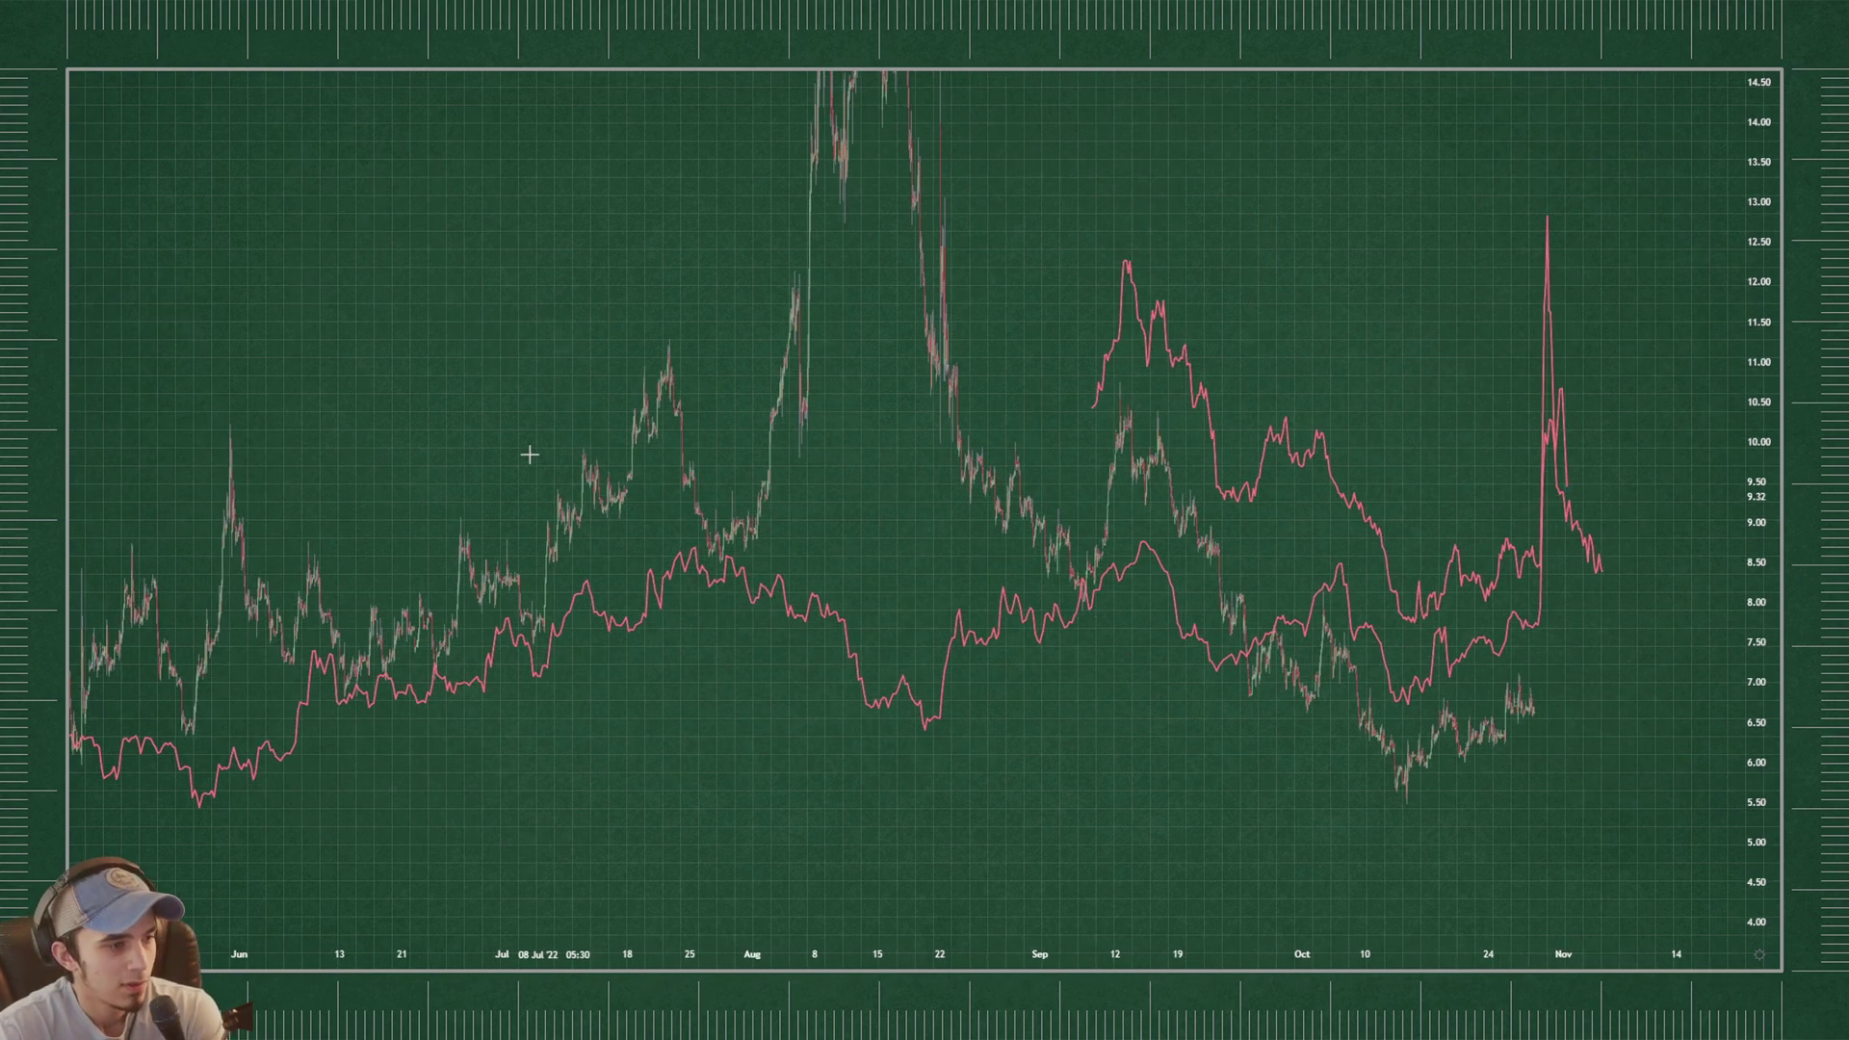
- Sketch a rising freehand price path with two peaks above the June and July '22 candles, starting at about 9.70, and retrace it
mouse_move(379, 467)
left_mouse_down()
mouse_move(483, 202)
mouse_move(522, 370)
left_mouse_up()
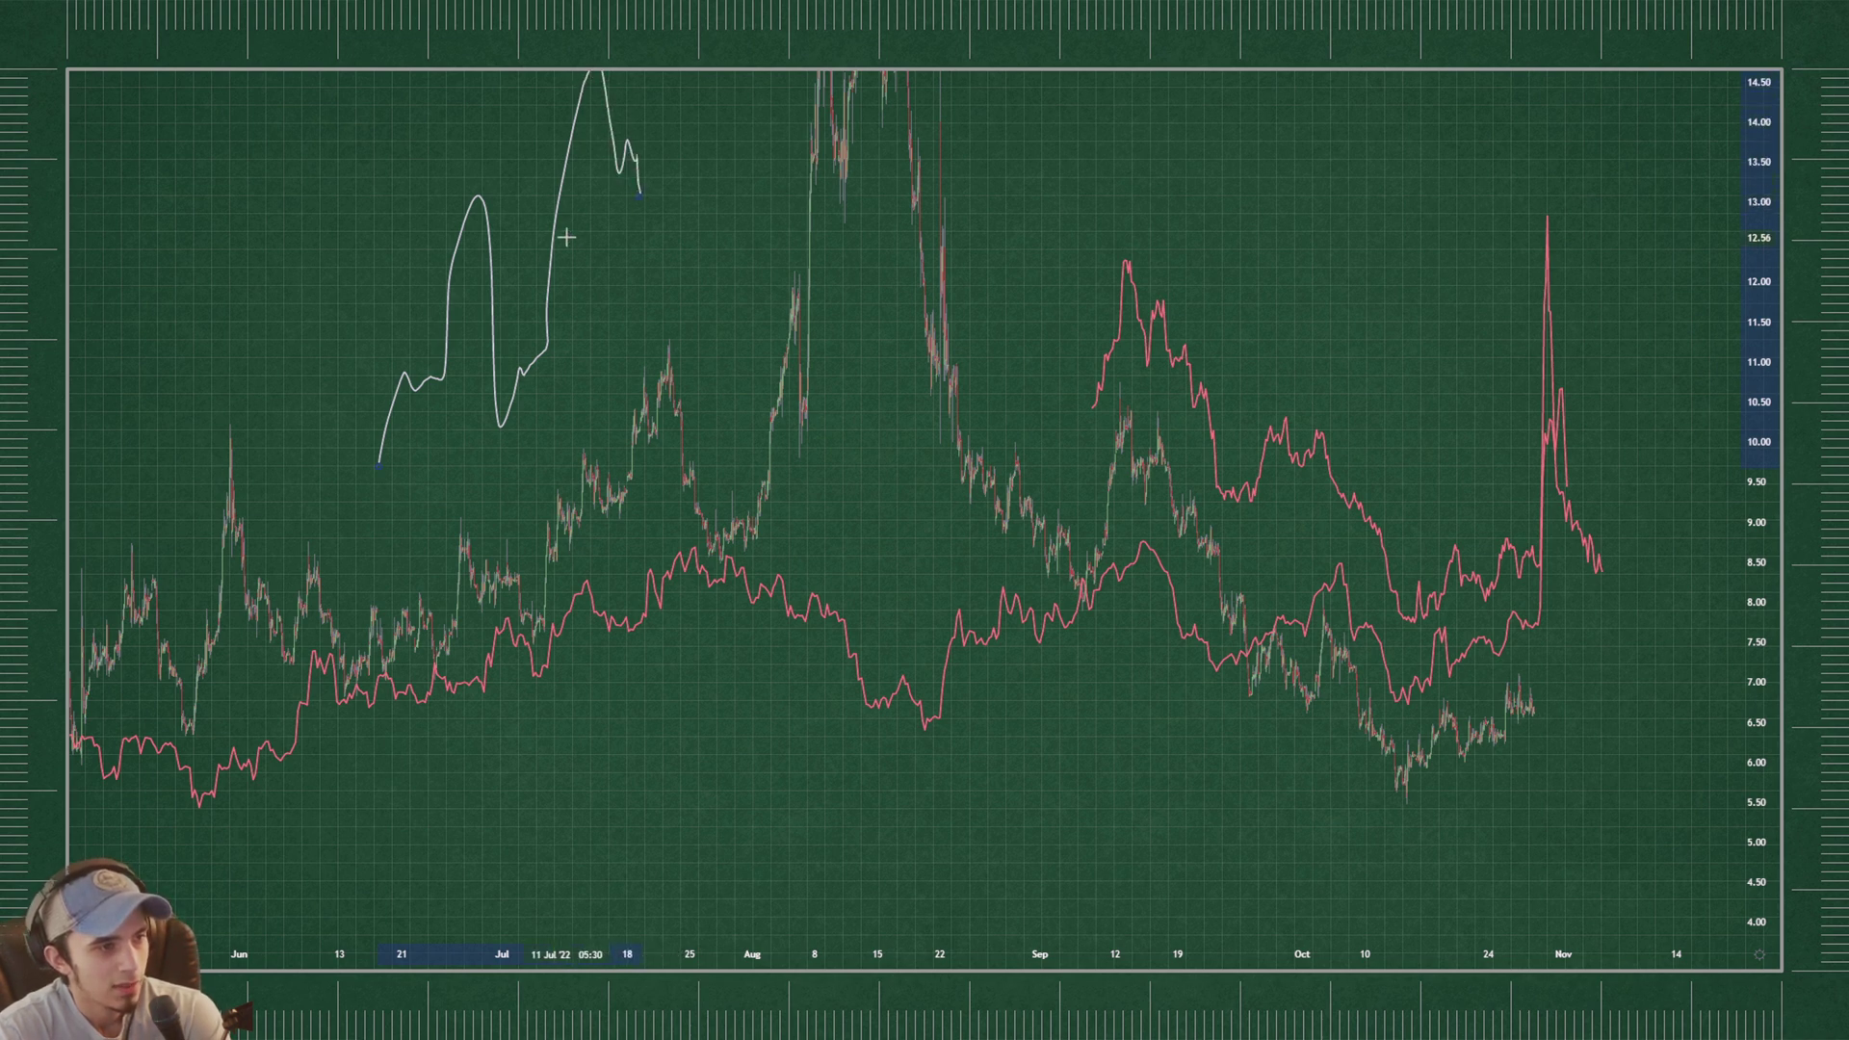
mouse_move(377, 463)
left_mouse_down()
mouse_move(414, 372)
mouse_move(493, 309)
mouse_move(582, 73)
left_mouse_up()
key("ctrl+z")
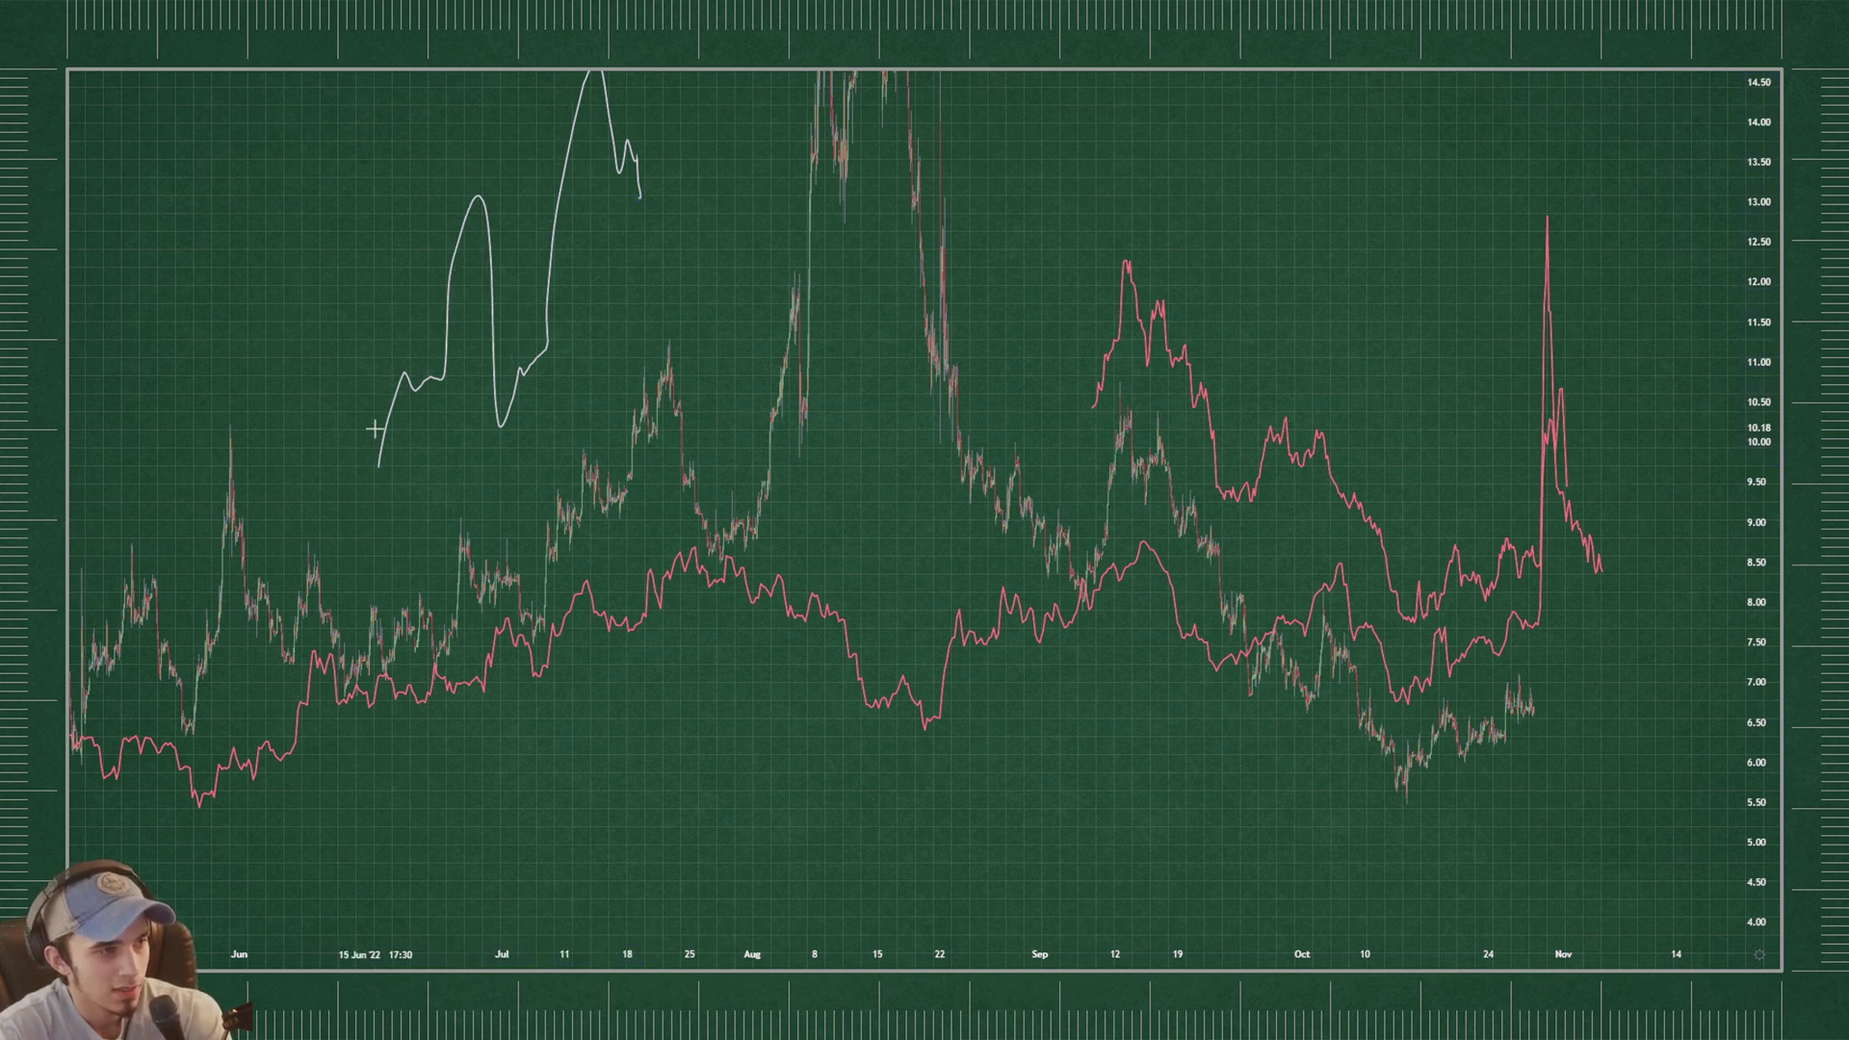
mouse_move(401, 371)
left_mouse_down()
mouse_move(478, 198)
mouse_move(516, 384)
mouse_move(582, 76)
left_mouse_up()
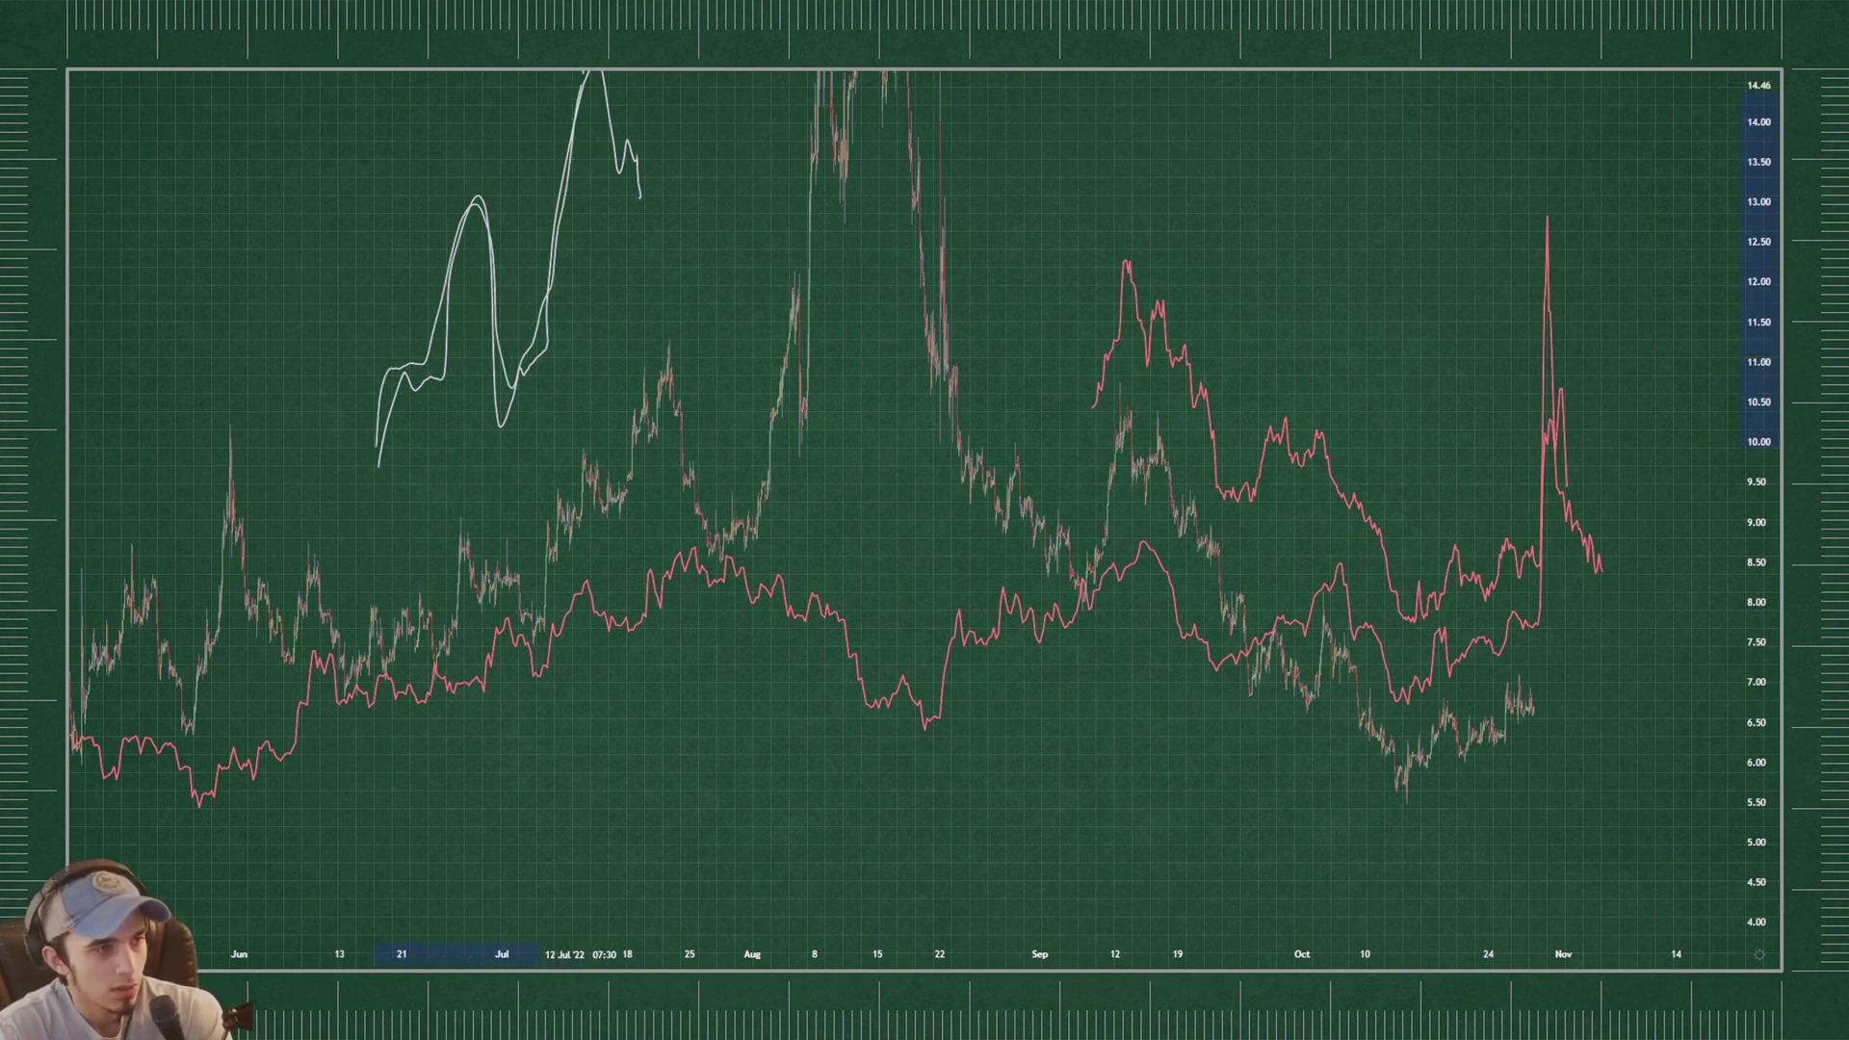
- Draw a rising freehand support line beneath the sketched two-peak path and undo it
mouse_move(620, 253)
left_mouse_down()
mouse_move(413, 425)
mouse_move(671, 190)
left_mouse_up()
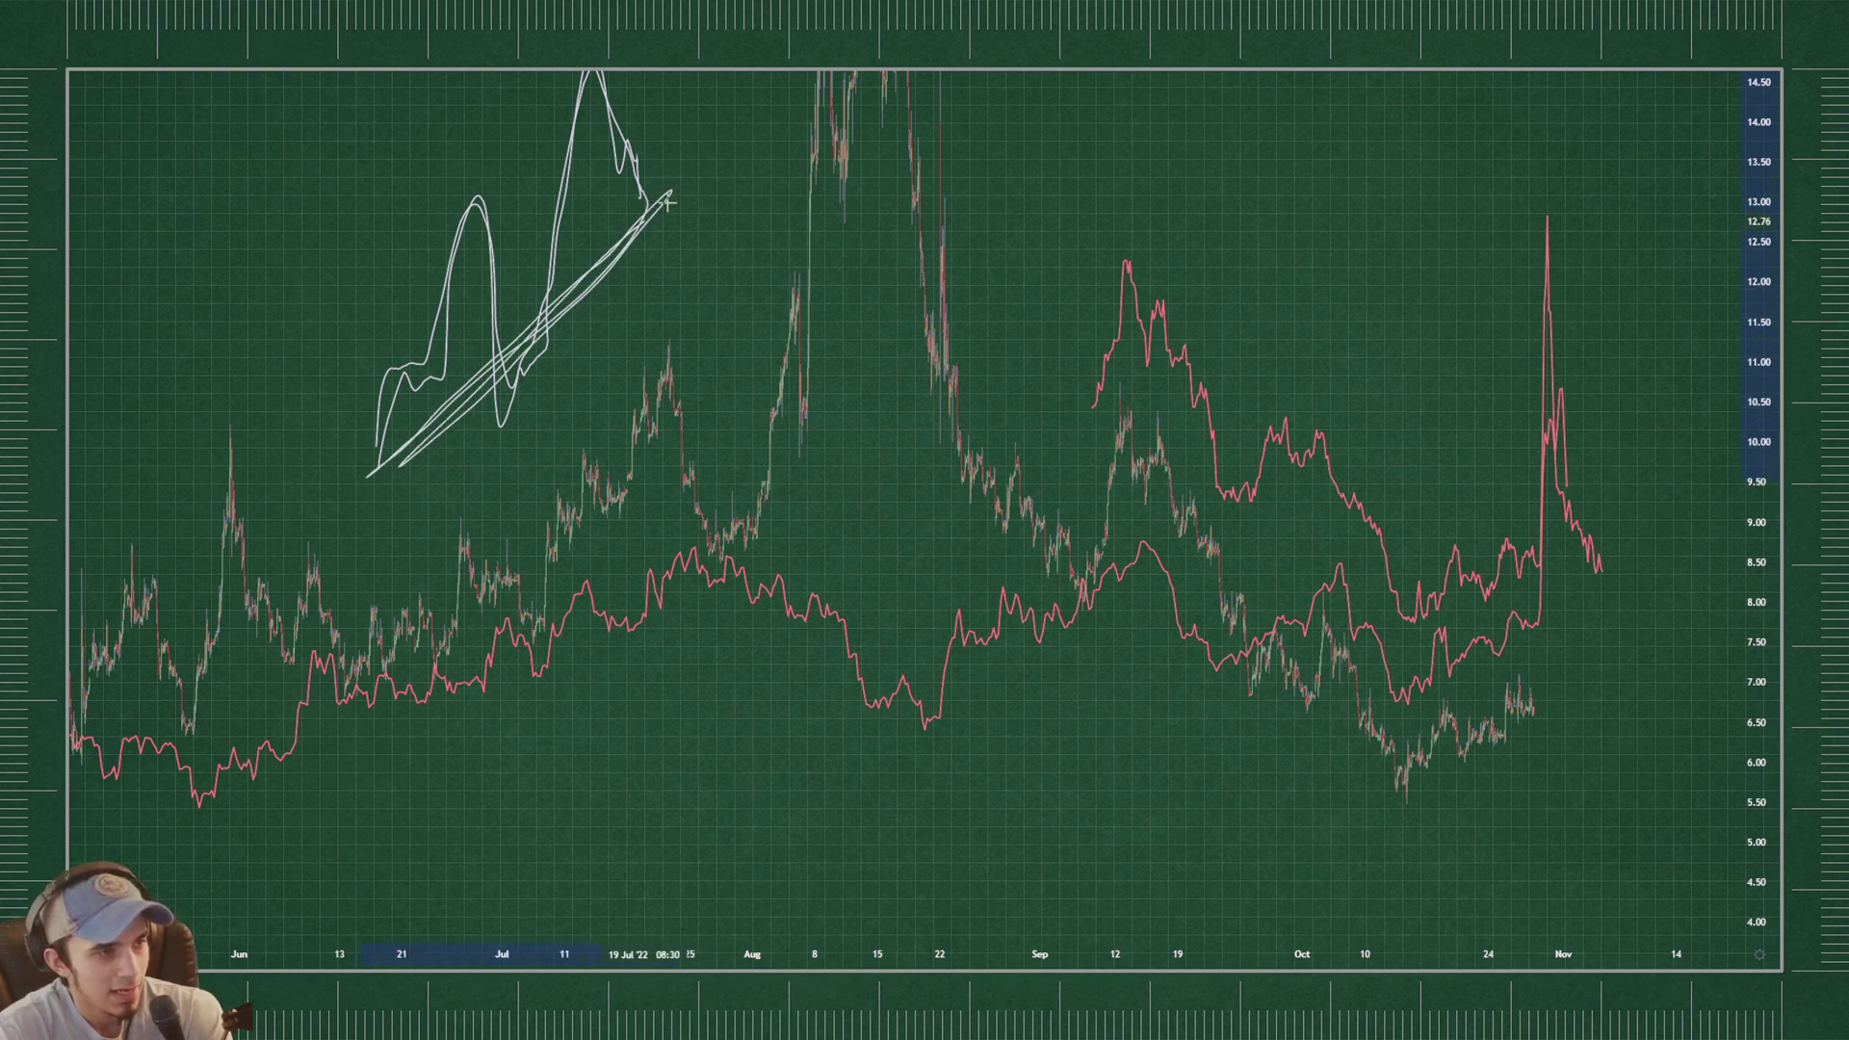
key("ctrl+z")
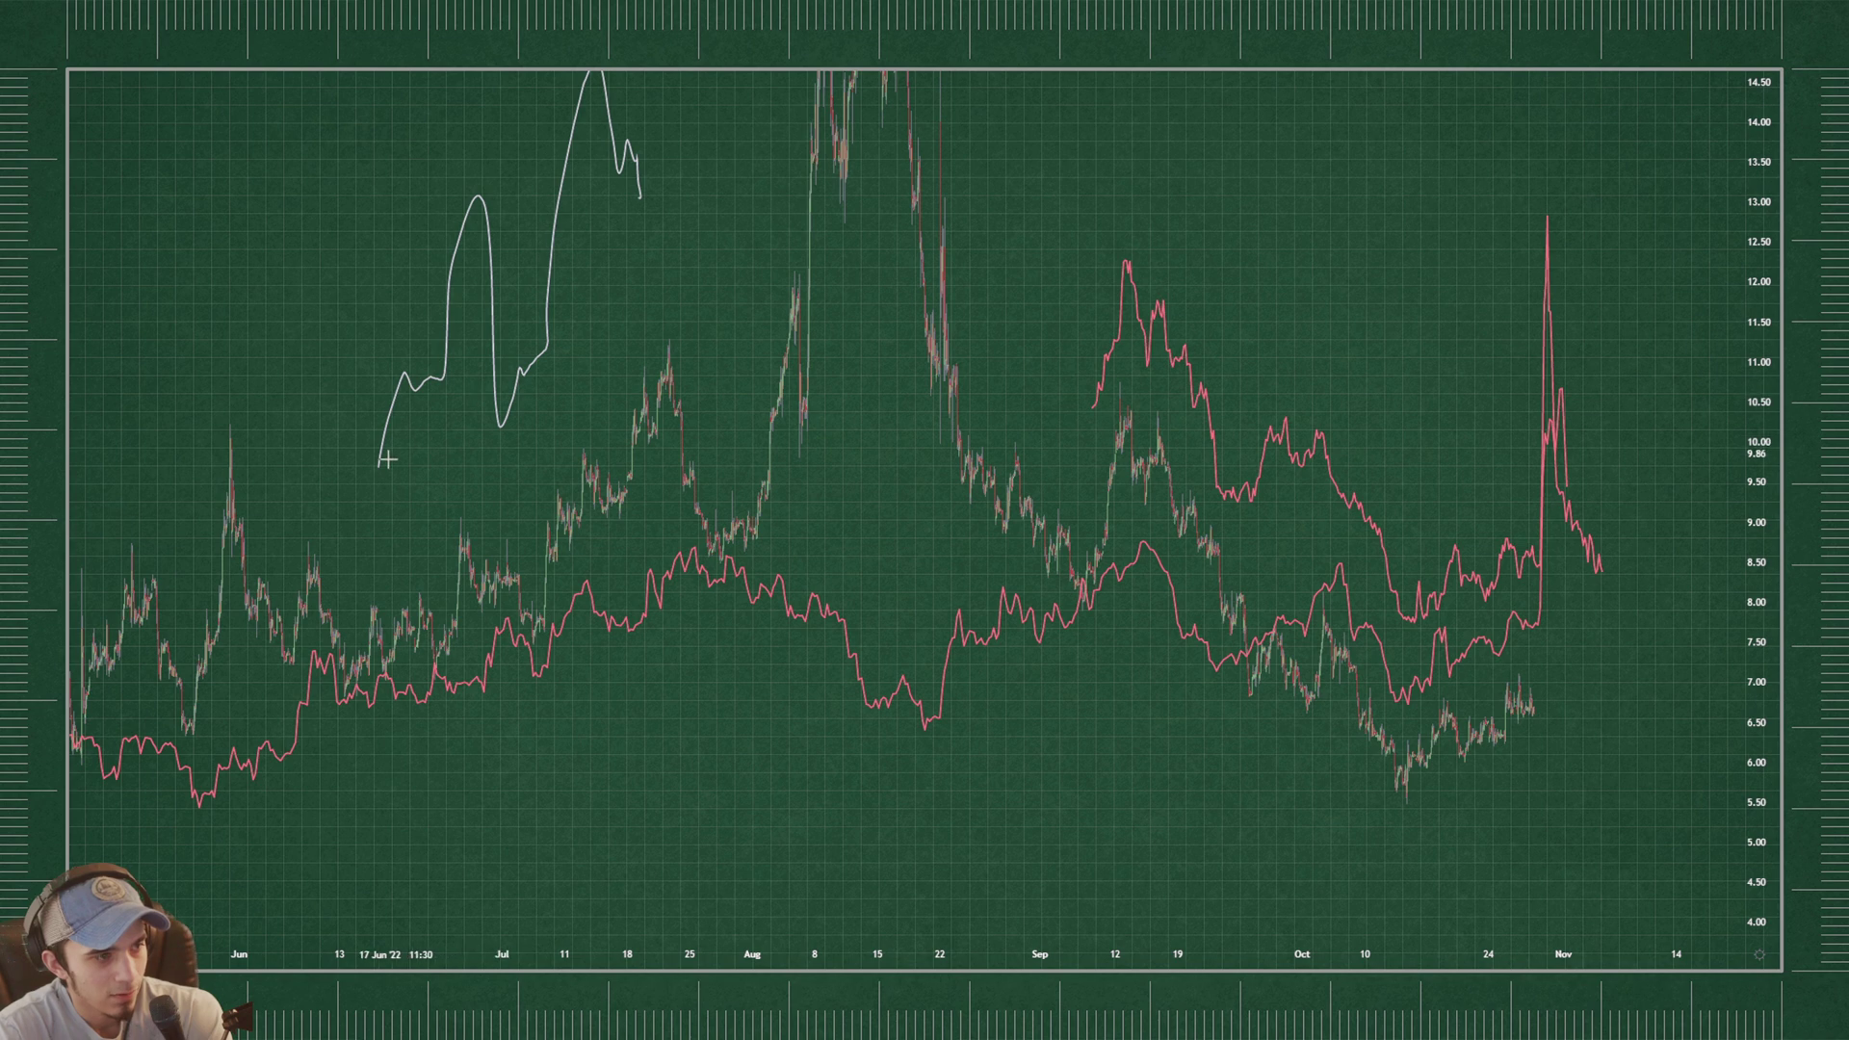
mouse_move(371, 476)
left_mouse_down()
mouse_move(475, 413)
mouse_move(682, 199)
left_mouse_up()
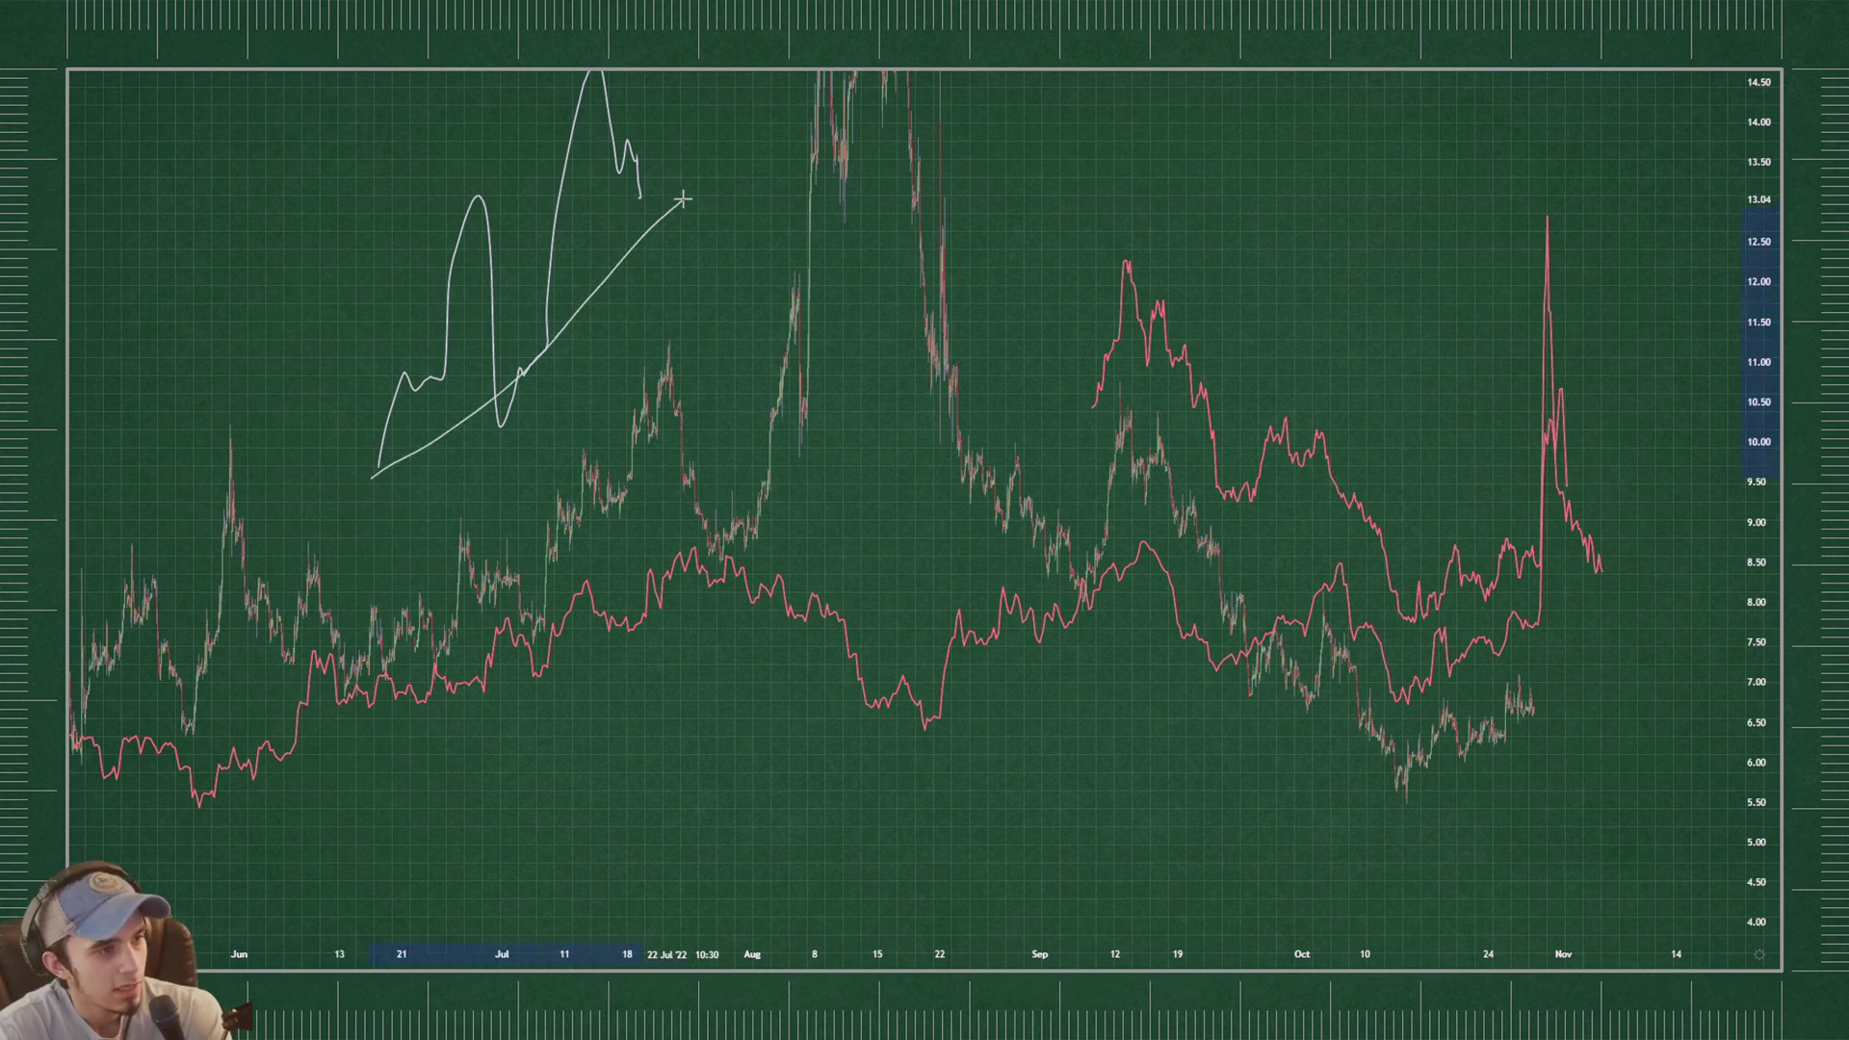
key("ctrl+z")
- Go back through the price history and examine the May to early June '21 run-up
left_click_drag(1759, 231, 1763, 506)
left_click_drag(238, 272, 1353, 300)
left_click_drag(308, 310, 1578, 374)
left_click_drag(126, 348, 1143, 360)
left_click_drag(1748, 203, 1738, 395)
left_click_drag(430, 410, 1450, 415)
scroll(871, 350, "up", 10)
left_click_drag(1262, 279, 1593, 321)
left_click_drag(1759, 275, 1759, 467)
scroll(1309, 462, "up", 2)
left_click_drag(1208, 467, 1221, 479)
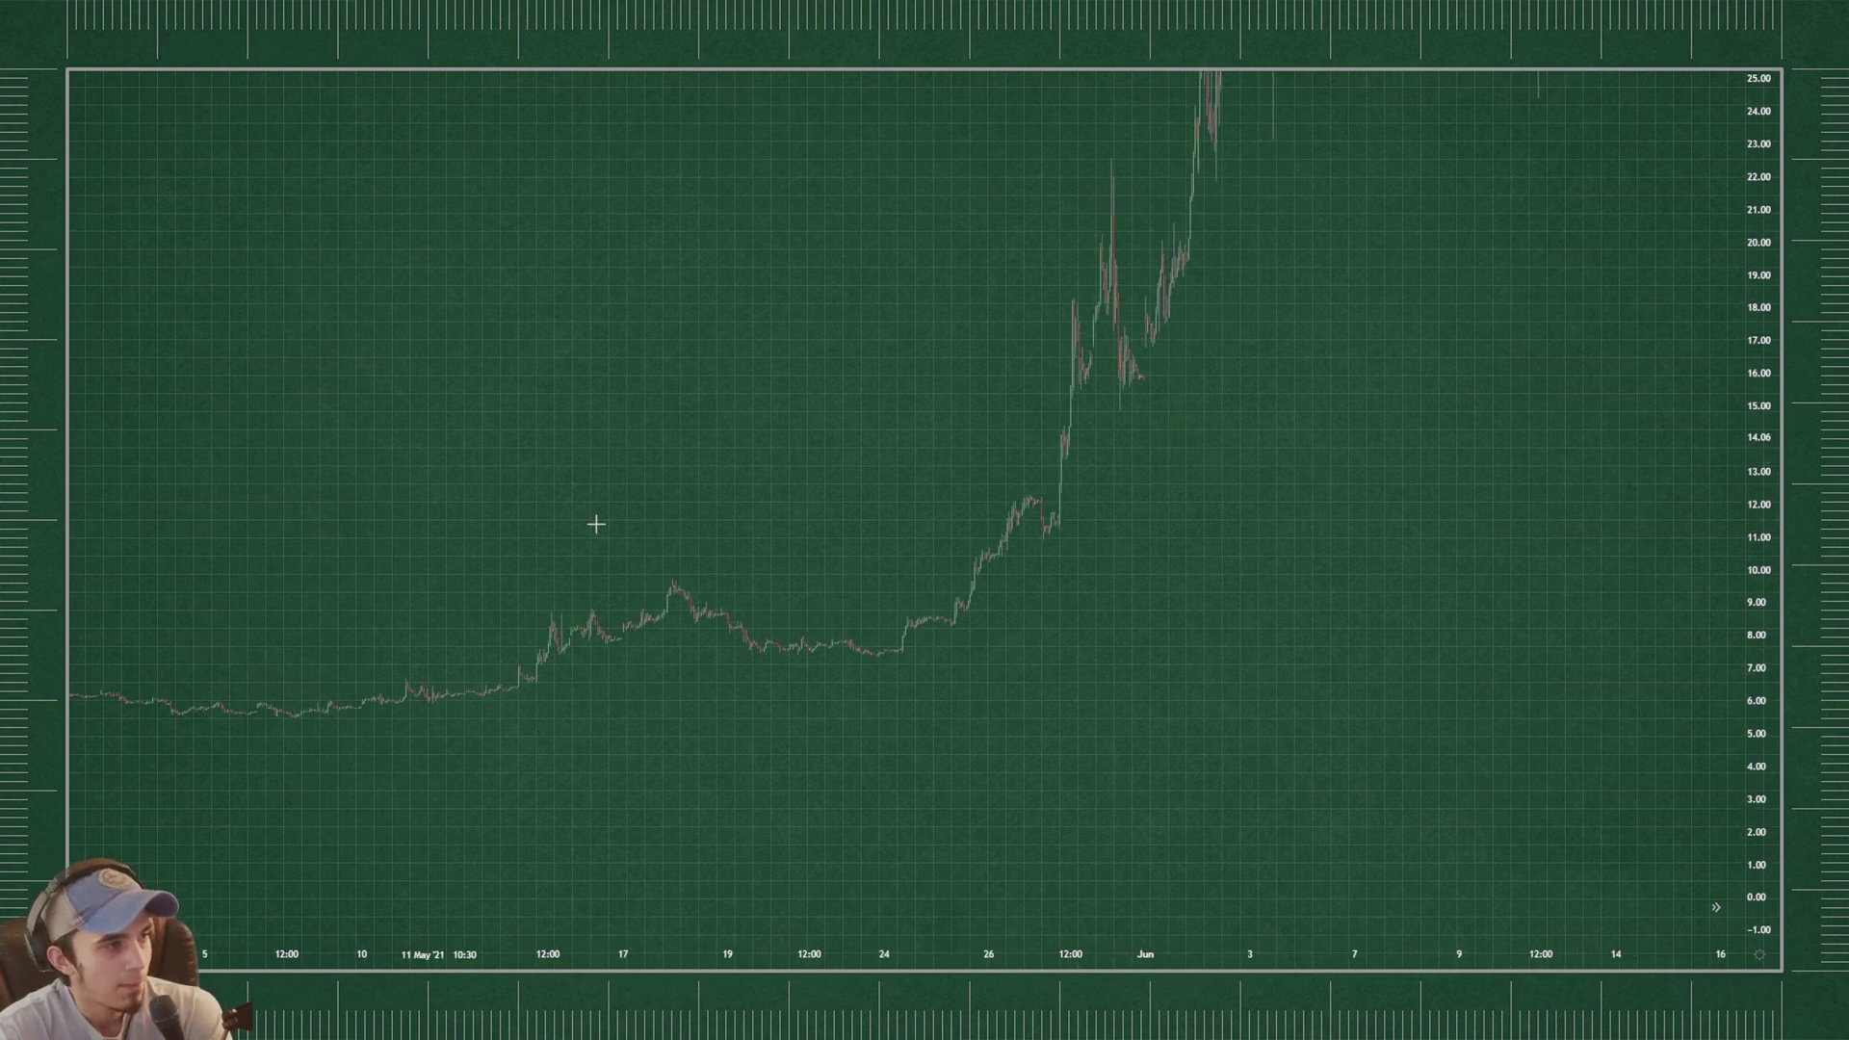
- Mark the mid-May '21 price spikes and the following run-up with freehand strokes, and delete the strokes
mouse_move(825, 611)
left_mouse_down()
mouse_move(706, 587)
mouse_move(838, 661)
left_mouse_up()
left_click_drag(506, 692, 552, 663)
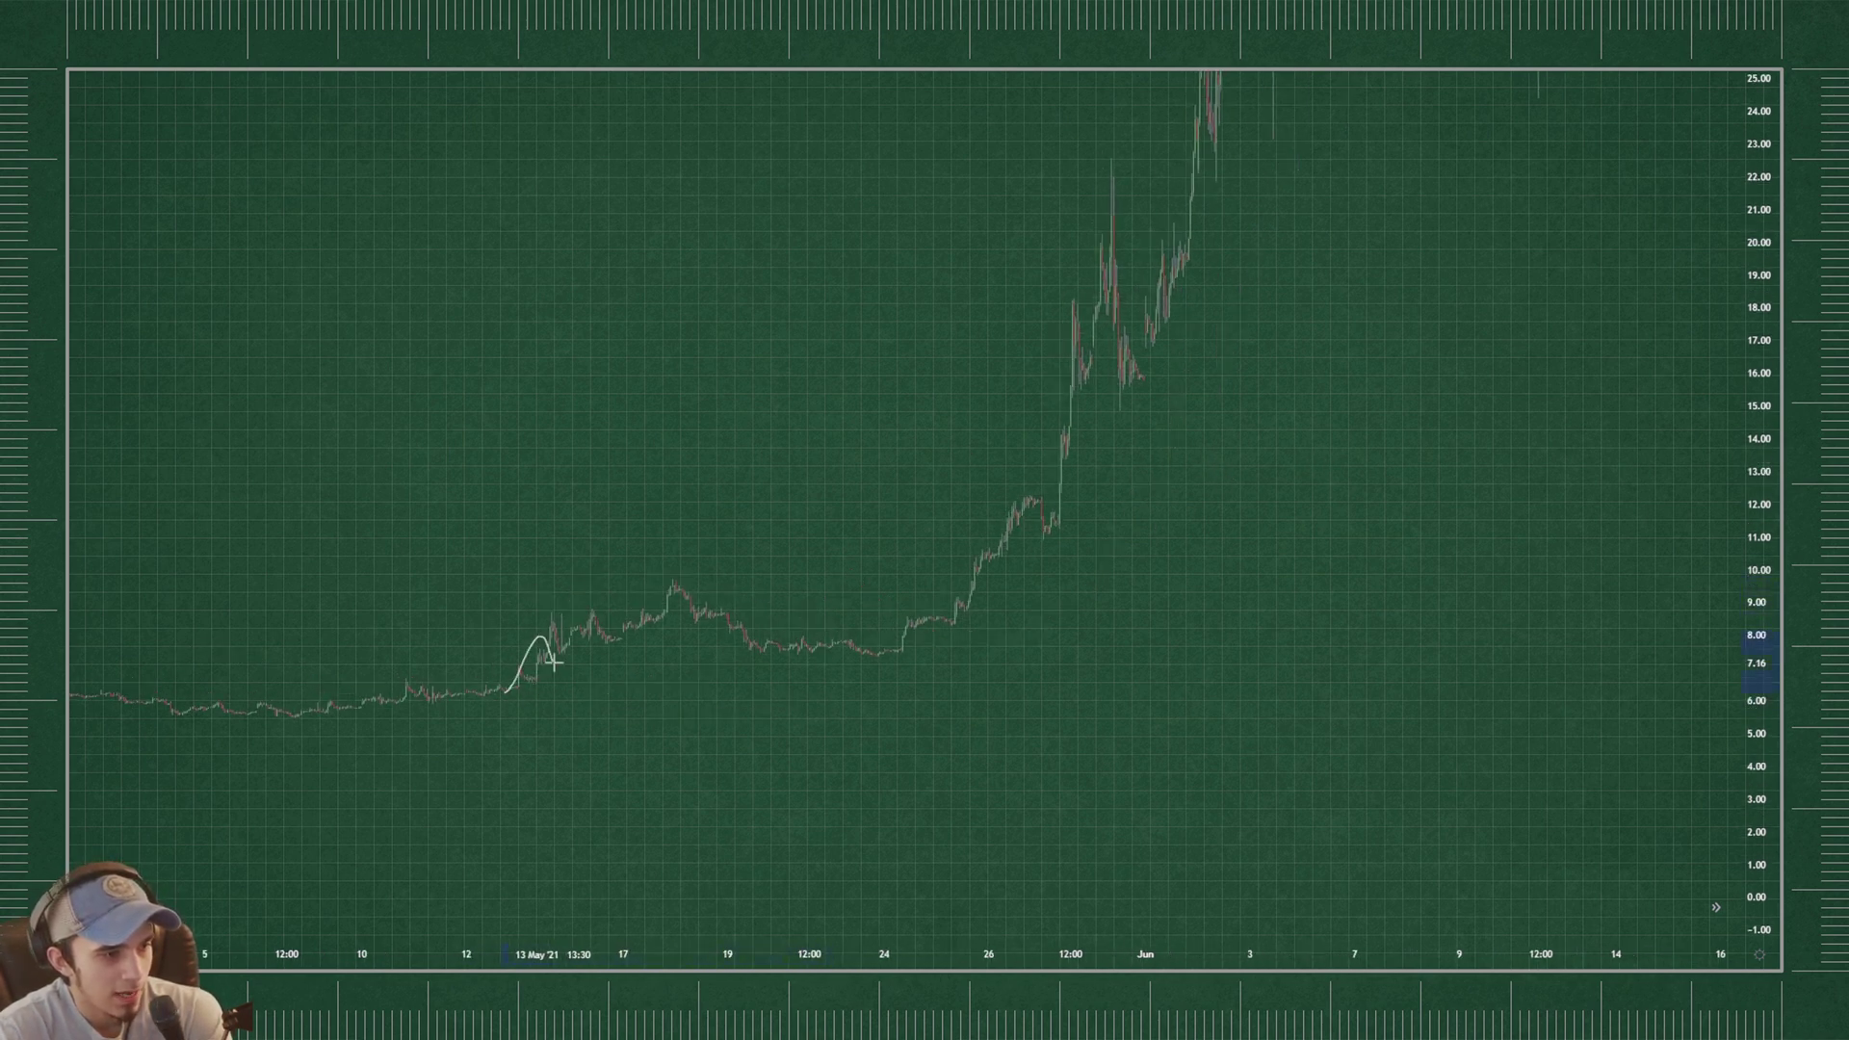
mouse_move(688, 586)
left_mouse_down()
mouse_move(761, 637)
mouse_move(481, 692)
mouse_move(785, 650)
mouse_move(530, 686)
mouse_move(691, 662)
mouse_move(618, 669)
left_mouse_up()
left_click_drag(1757, 723, 1757, 536)
key("Delete")
mouse_move(786, 722)
left_mouse_down()
mouse_move(882, 727)
mouse_move(962, 584)
left_mouse_up()
key("Delete")
scroll(1010, 514, "up", 2)
mouse_move(717, 771)
left_mouse_down()
mouse_move(710, 712)
mouse_move(732, 749)
left_mouse_up()
key("Delete")
- Try to project the price bars from 27 May '21, 07:30 to 28 May '21, 18:30 as a bars pattern
left_click_drag(1143, 160, 1275, 287)
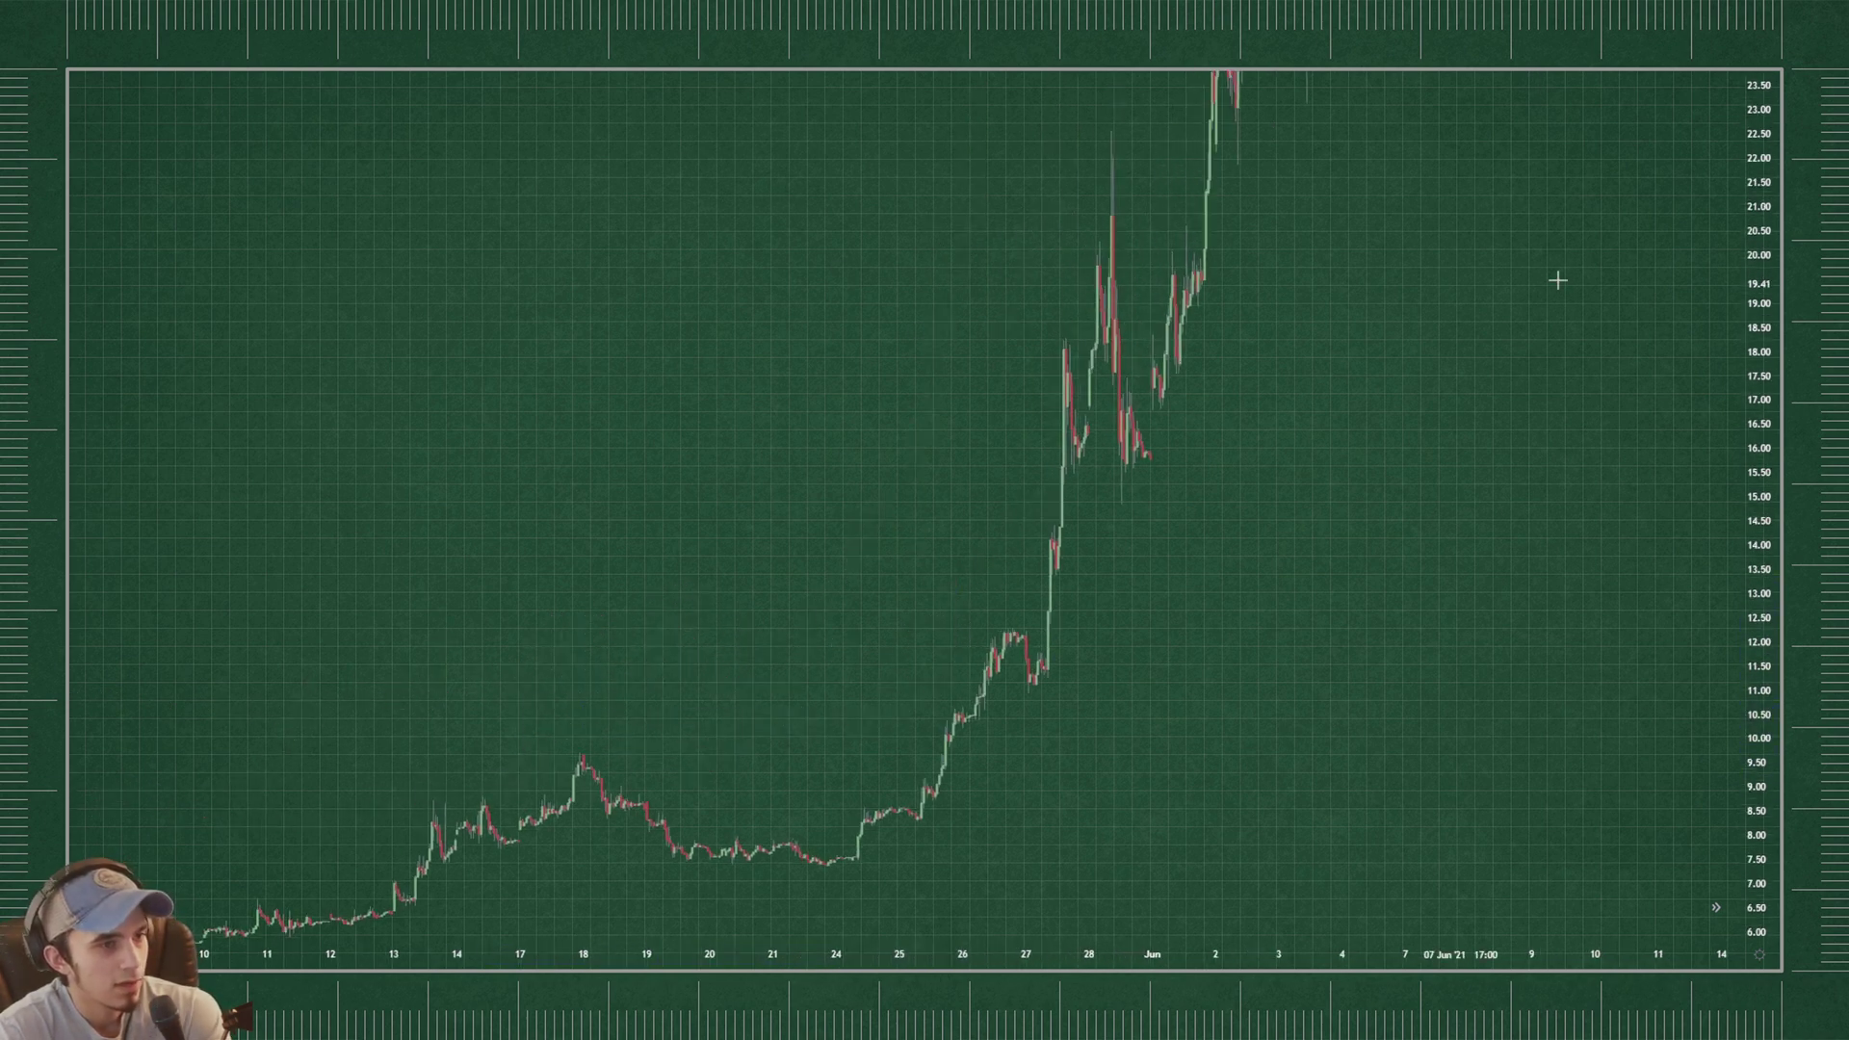
left_click_drag(1757, 252, 1757, 588)
left_click_drag(1593, 582, 1517, 594)
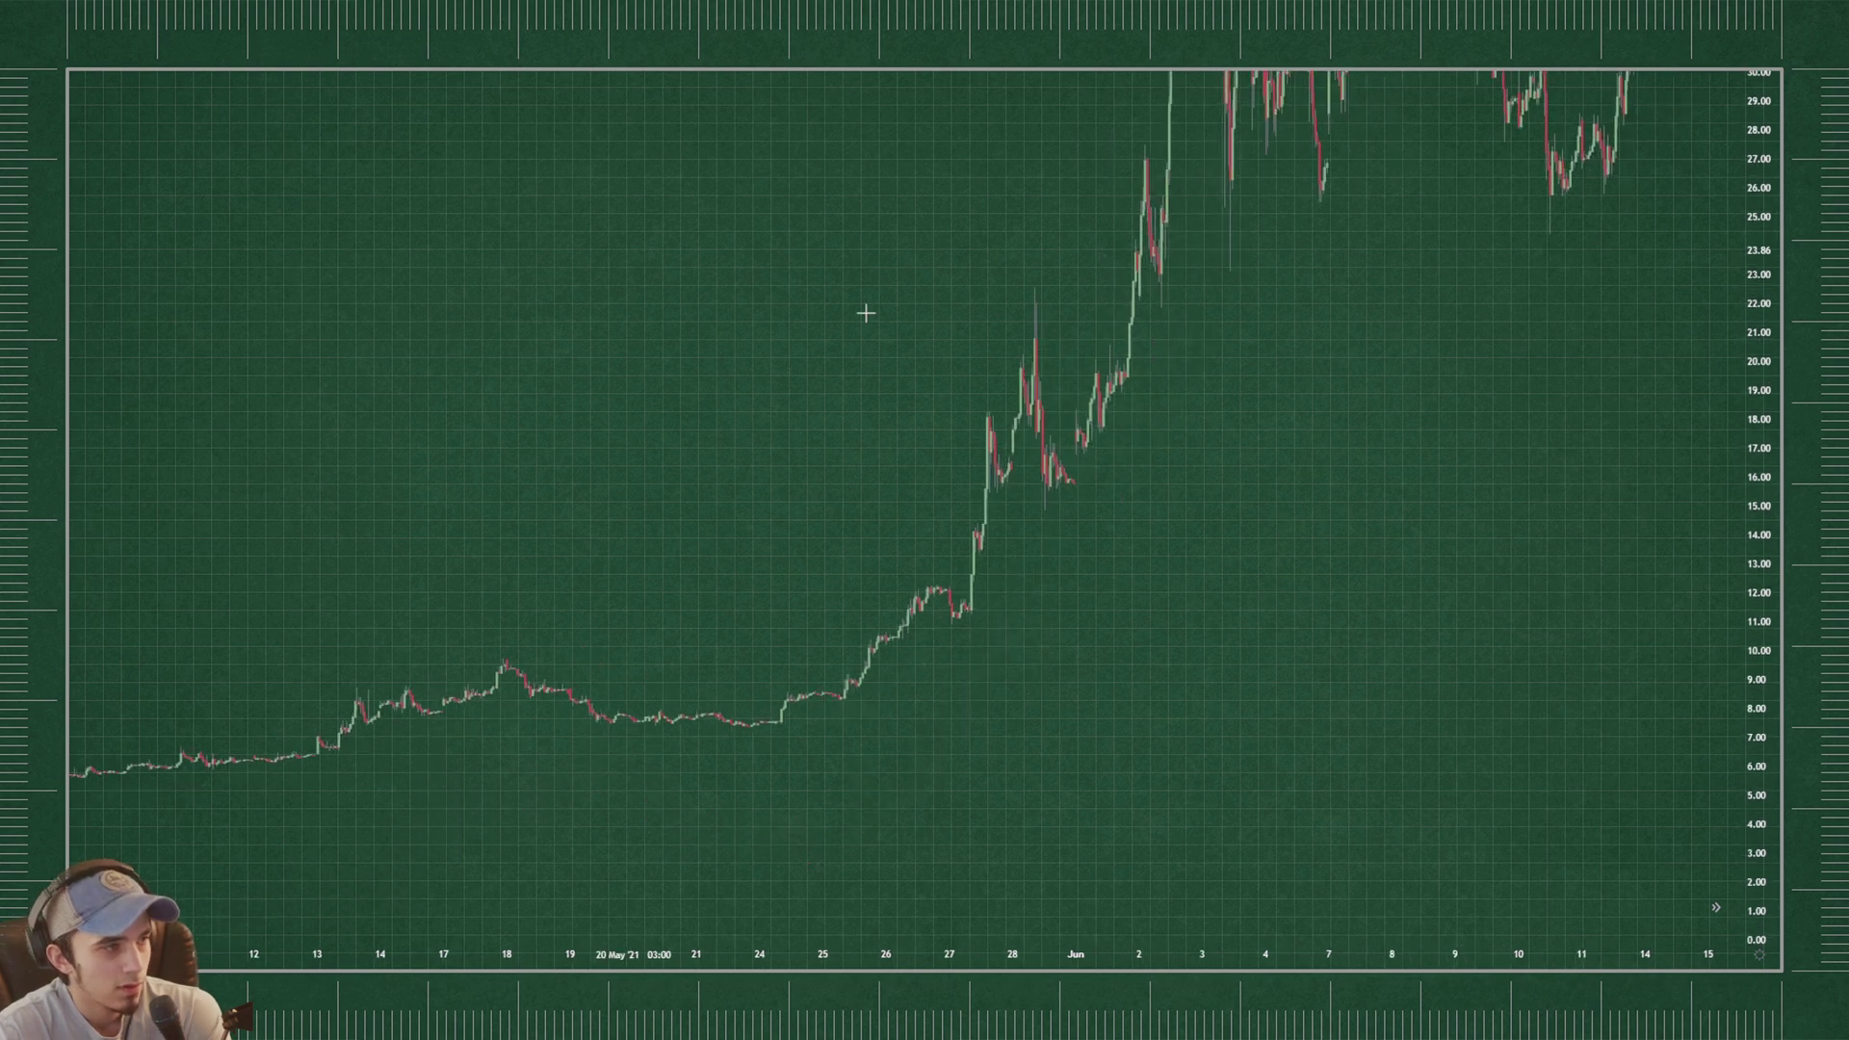
left_click(60, 193)
left_click(130, 384)
left_click(966, 614)
left_click(1073, 565)
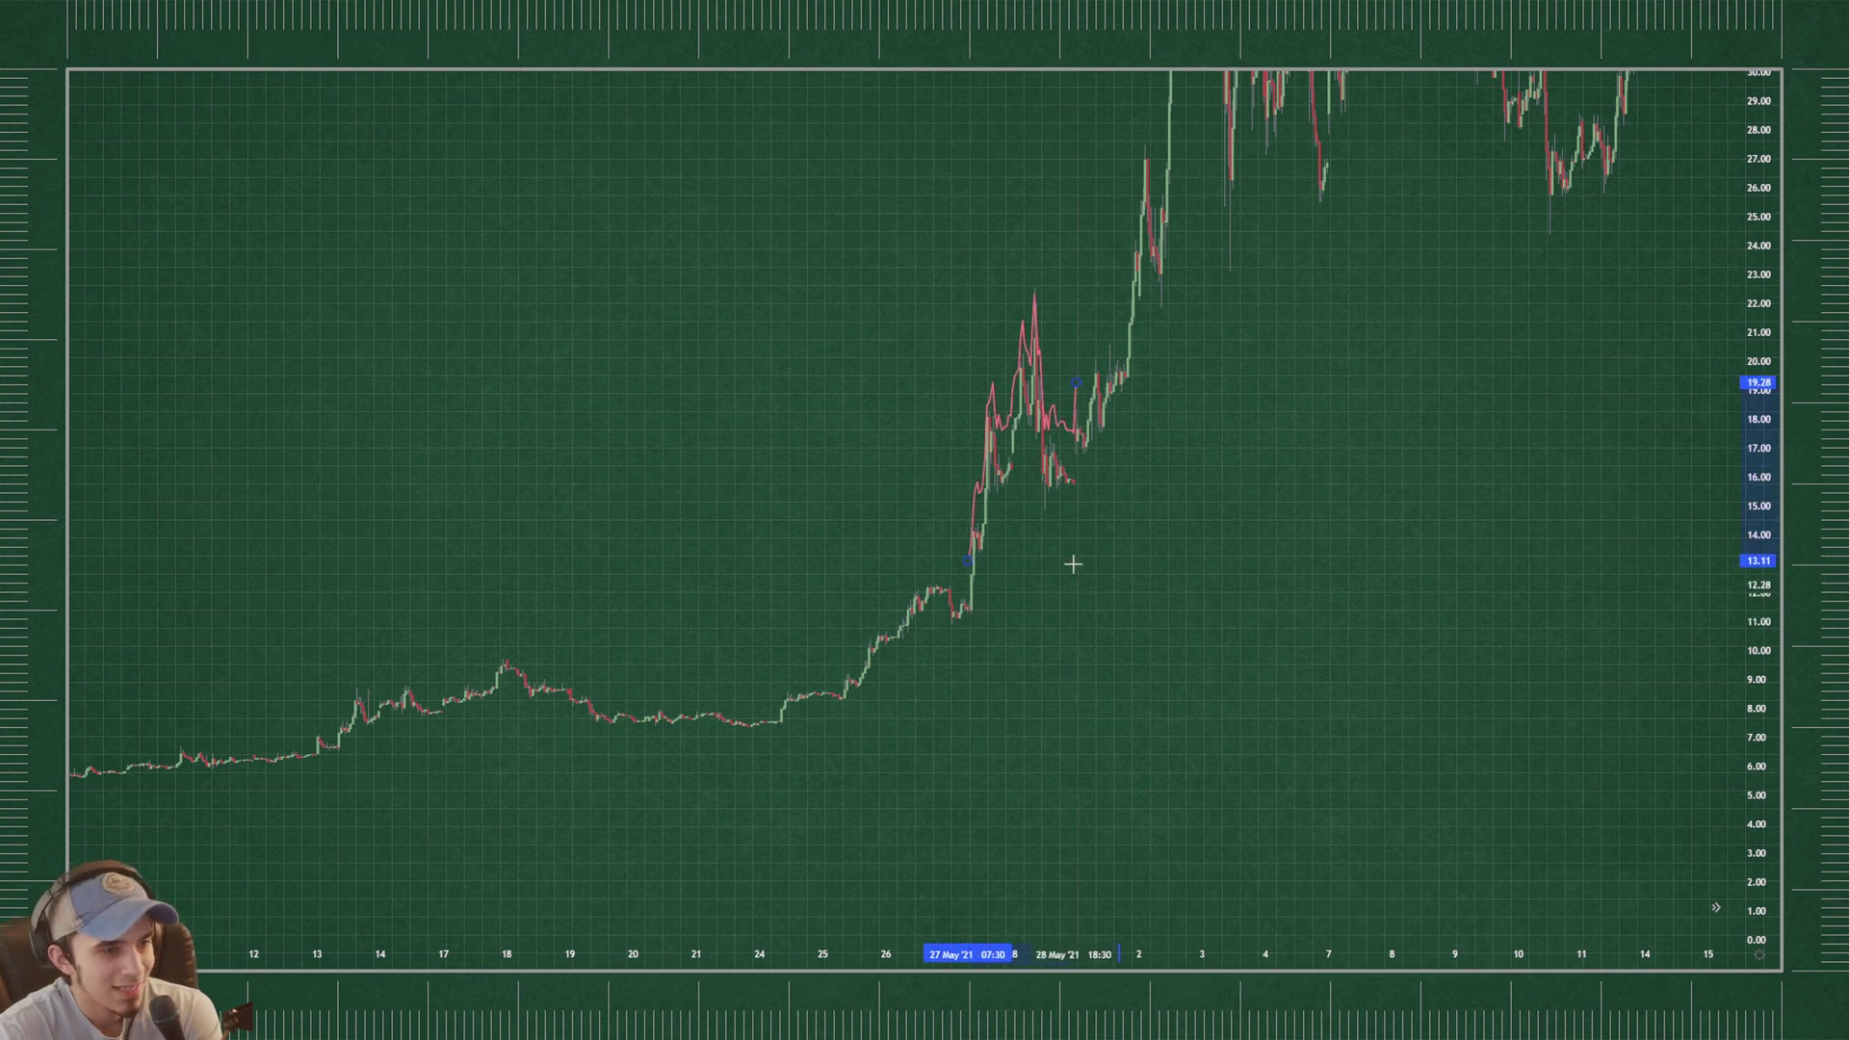
key("Escape")
left_click(964, 556)
left_click(1154, 196)
mouse_move(1155, 198)
left_mouse_down()
mouse_move(1152, 426)
mouse_move(423, 663)
mouse_move(526, 655)
mouse_move(526, 677)
mouse_move(517, 627)
left_mouse_up()
left_click(578, 636)
- Examine the price action from mid-April '21 through the mid-May peak to the early June run-up
scroll(628, 636, "down", 1)
scroll(1177, 558, "up", 4)
left_click_drag(628, 636, 1597, 525)
left_click_drag(1759, 628, 1594, 198)
left_click_drag(1250, 569, 1181, 516)
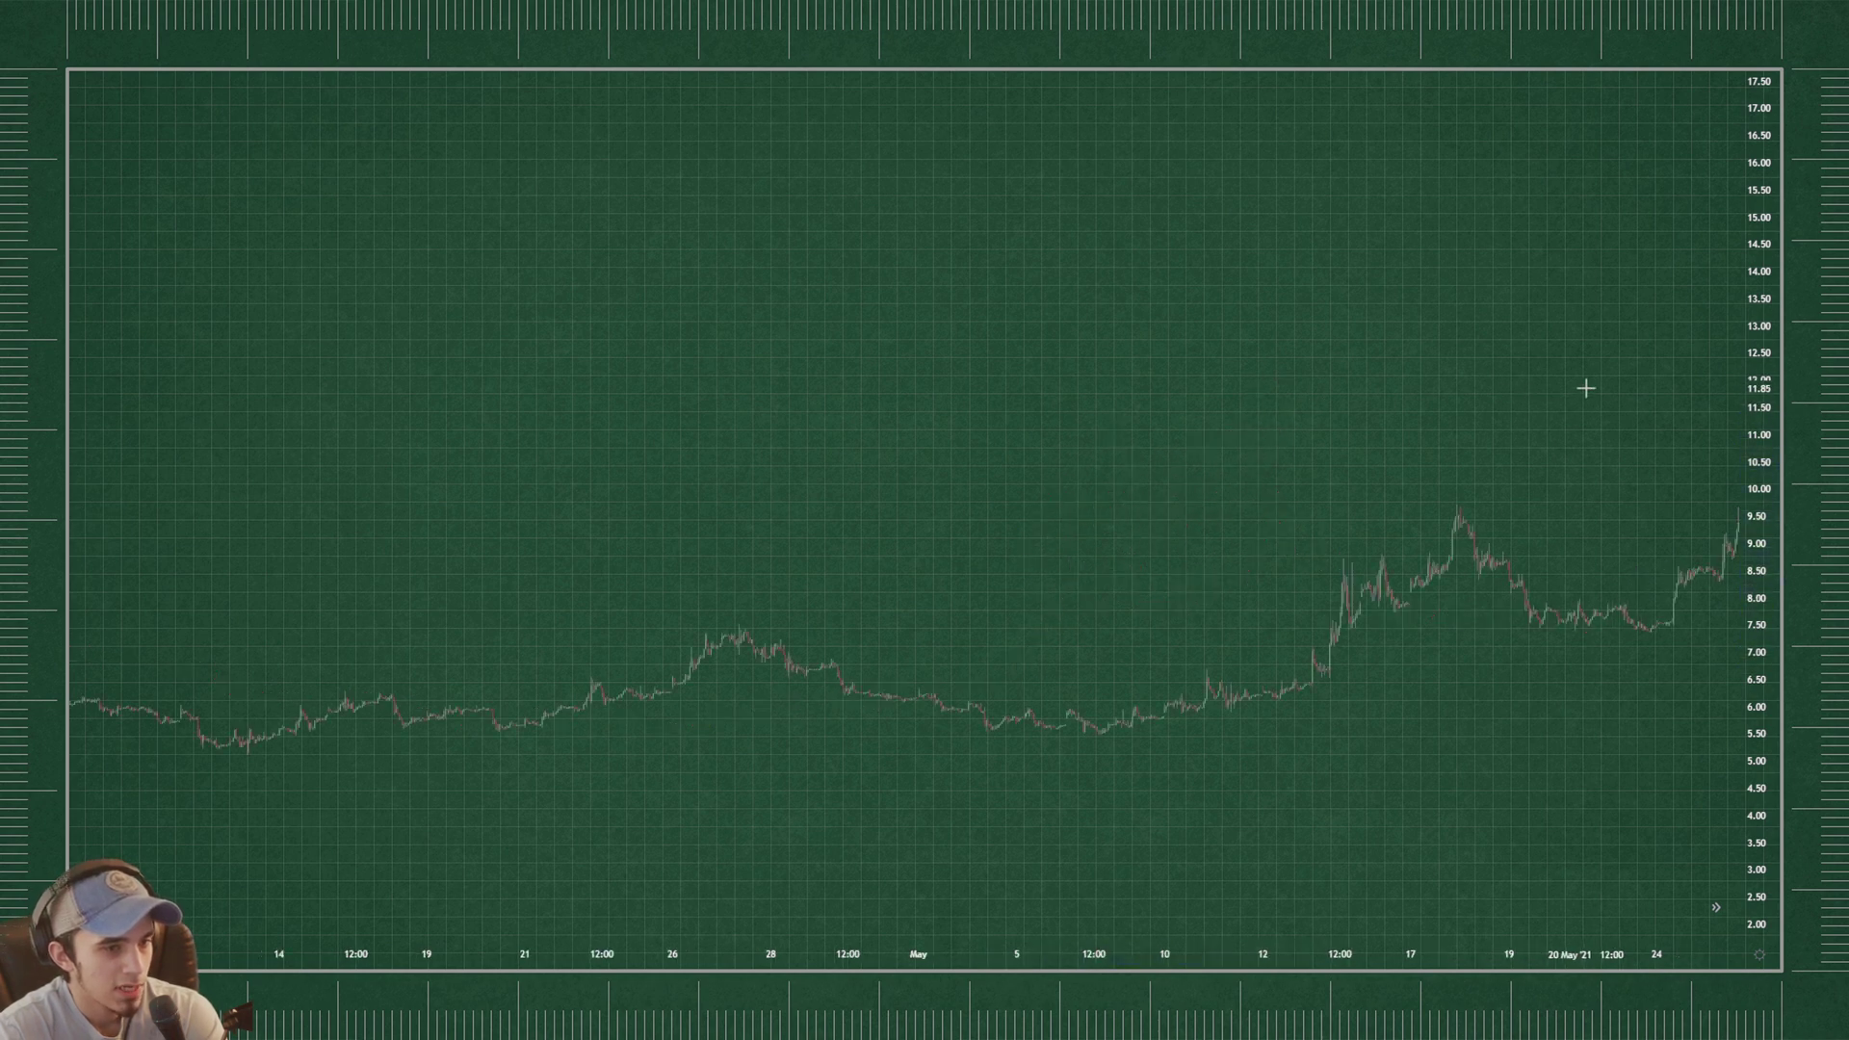
scroll(1586, 388, "down", 2)
left_click_drag(1586, 388, 871, 586)
left_click_drag(661, 707, 743, 668)
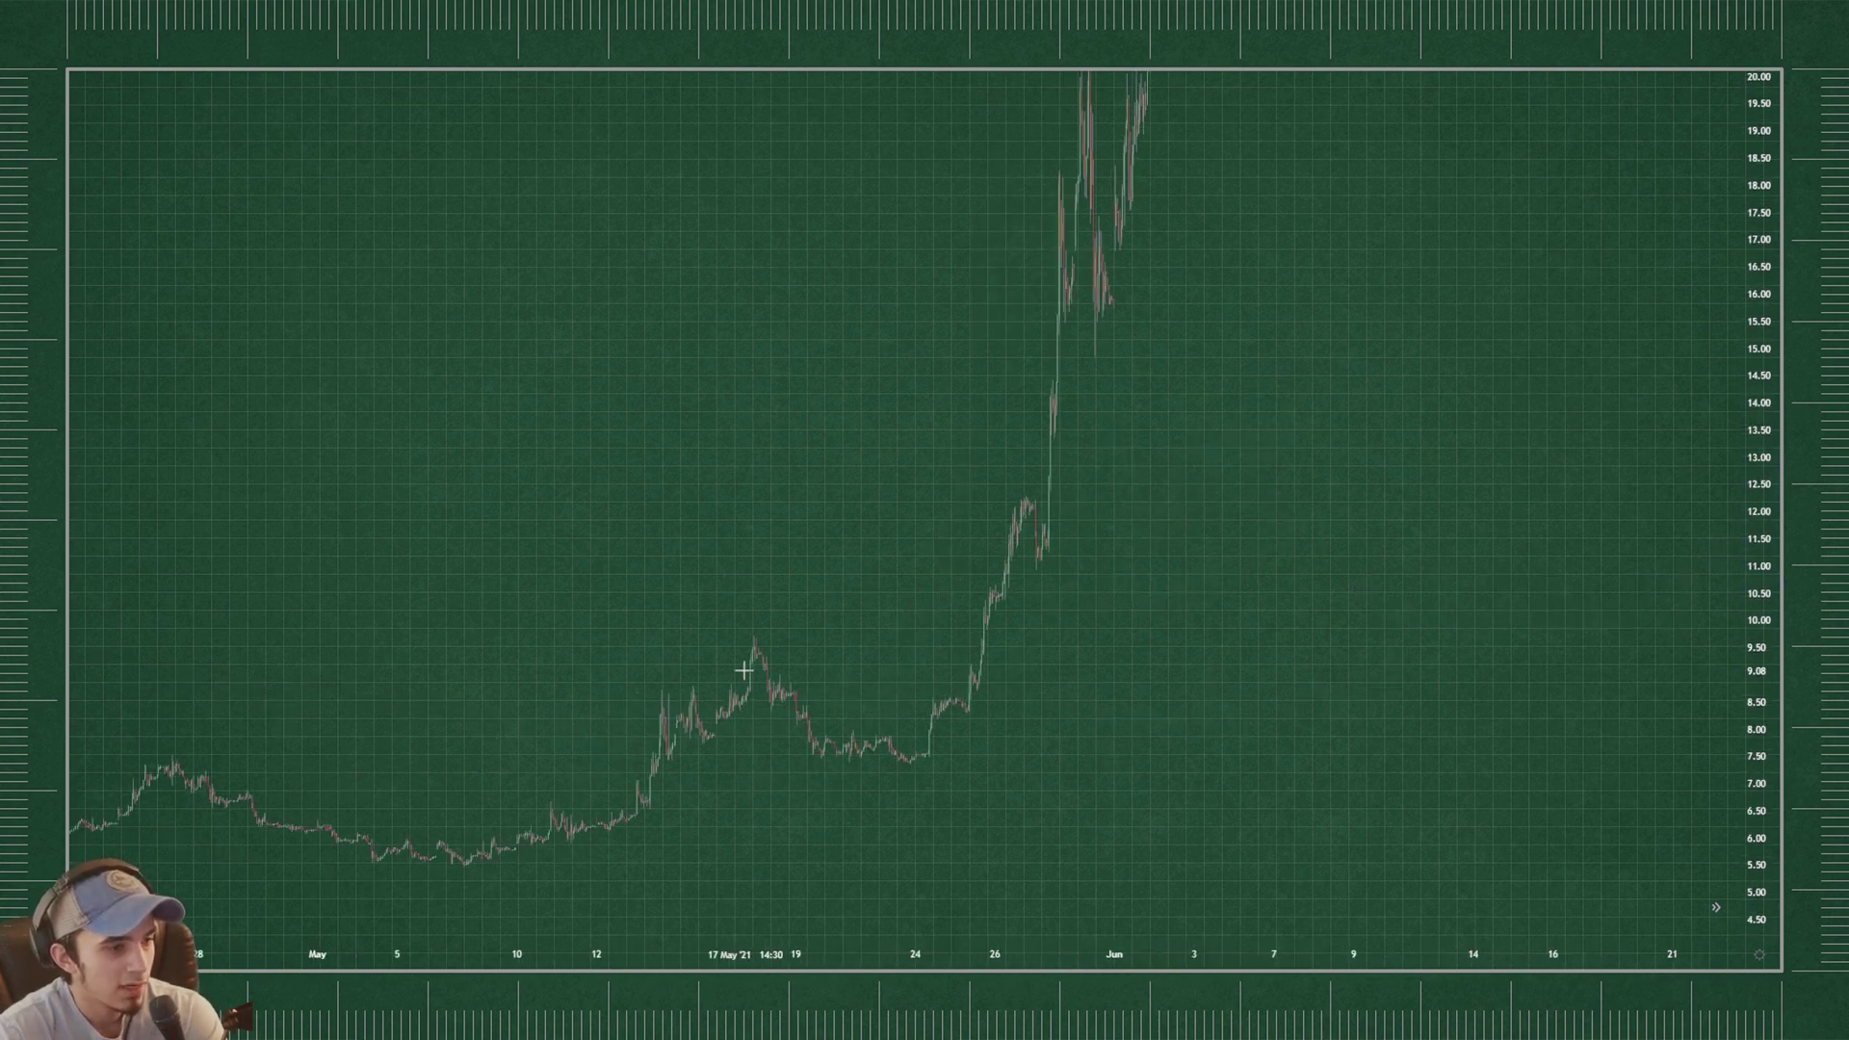
left_click_drag(922, 455, 970, 726)
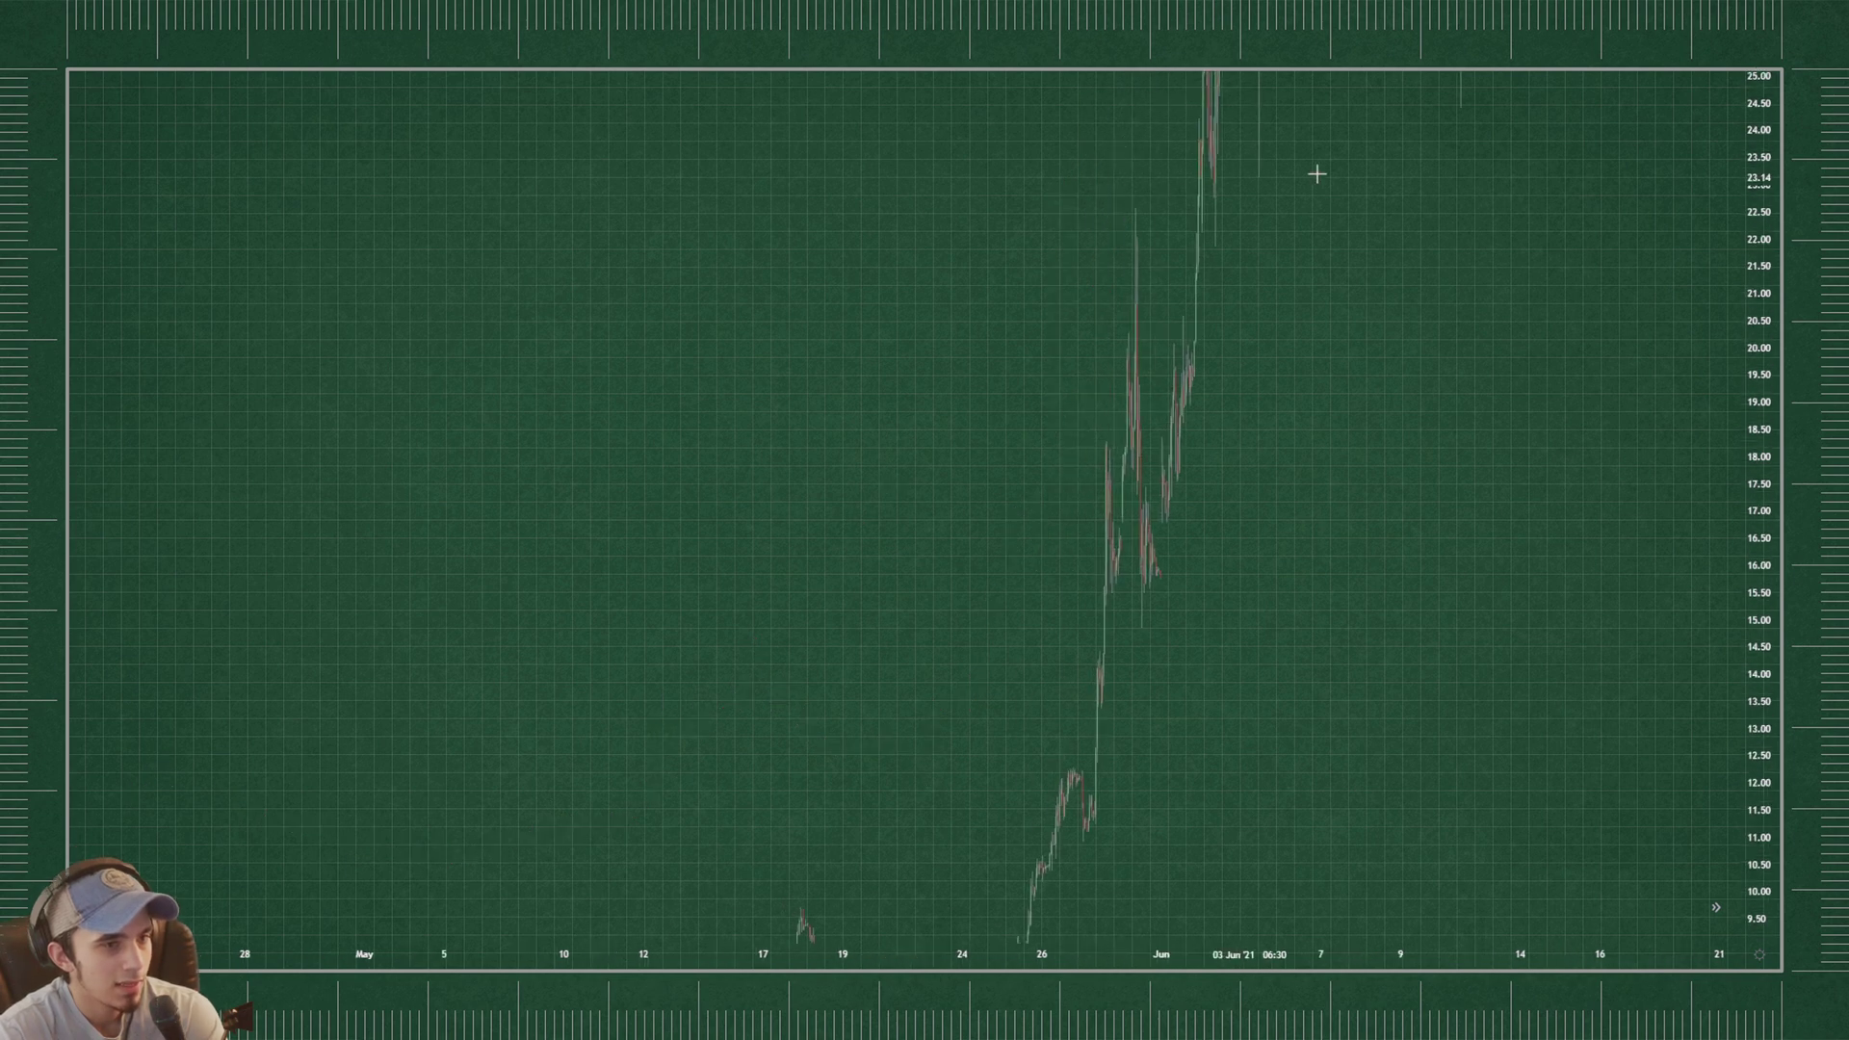
left_click_drag(1754, 168, 1755, 738)
- Return to the October '22 candles and inspect them together with the two pink projections
left_click_drag(1527, 419, 674, 385)
left_click_drag(1240, 301, 241, 289)
left_click_drag(1541, 337, 505, 356)
left_click_drag(1499, 363, 221, 339)
scroll(1082, 396, "down", 4)
scroll(1082, 396, "down", 6)
left_click_drag(1676, 421, 145, 447)
scroll(424, 392, "up", 2)
left_click_drag(1282, 425, 818, 409)
scroll(818, 408, "up", 2)
left_click_drag(1522, 421, 501, 356)
left_click_drag(1755, 776, 1643, 189)
left_click_drag(1534, 363, 1491, 206)
left_click_drag(1732, 677, 1724, 454)
left_click_drag(1627, 516, 1618, 181)
scroll(1590, 385, "up", 4)
left_click_drag(1734, 590, 1734, 275)
- Trace the October '22 candles from the mid-month low through the late-October swings with a freehand stroke, and delete the stroke
left_click_drag(1084, 609, 1156, 581)
mouse_move(1381, 486)
left_mouse_down()
mouse_move(1297, 561)
mouse_move(954, 578)
left_mouse_up()
key("ctrl+z")
scroll(1556, 385, "up", 3)
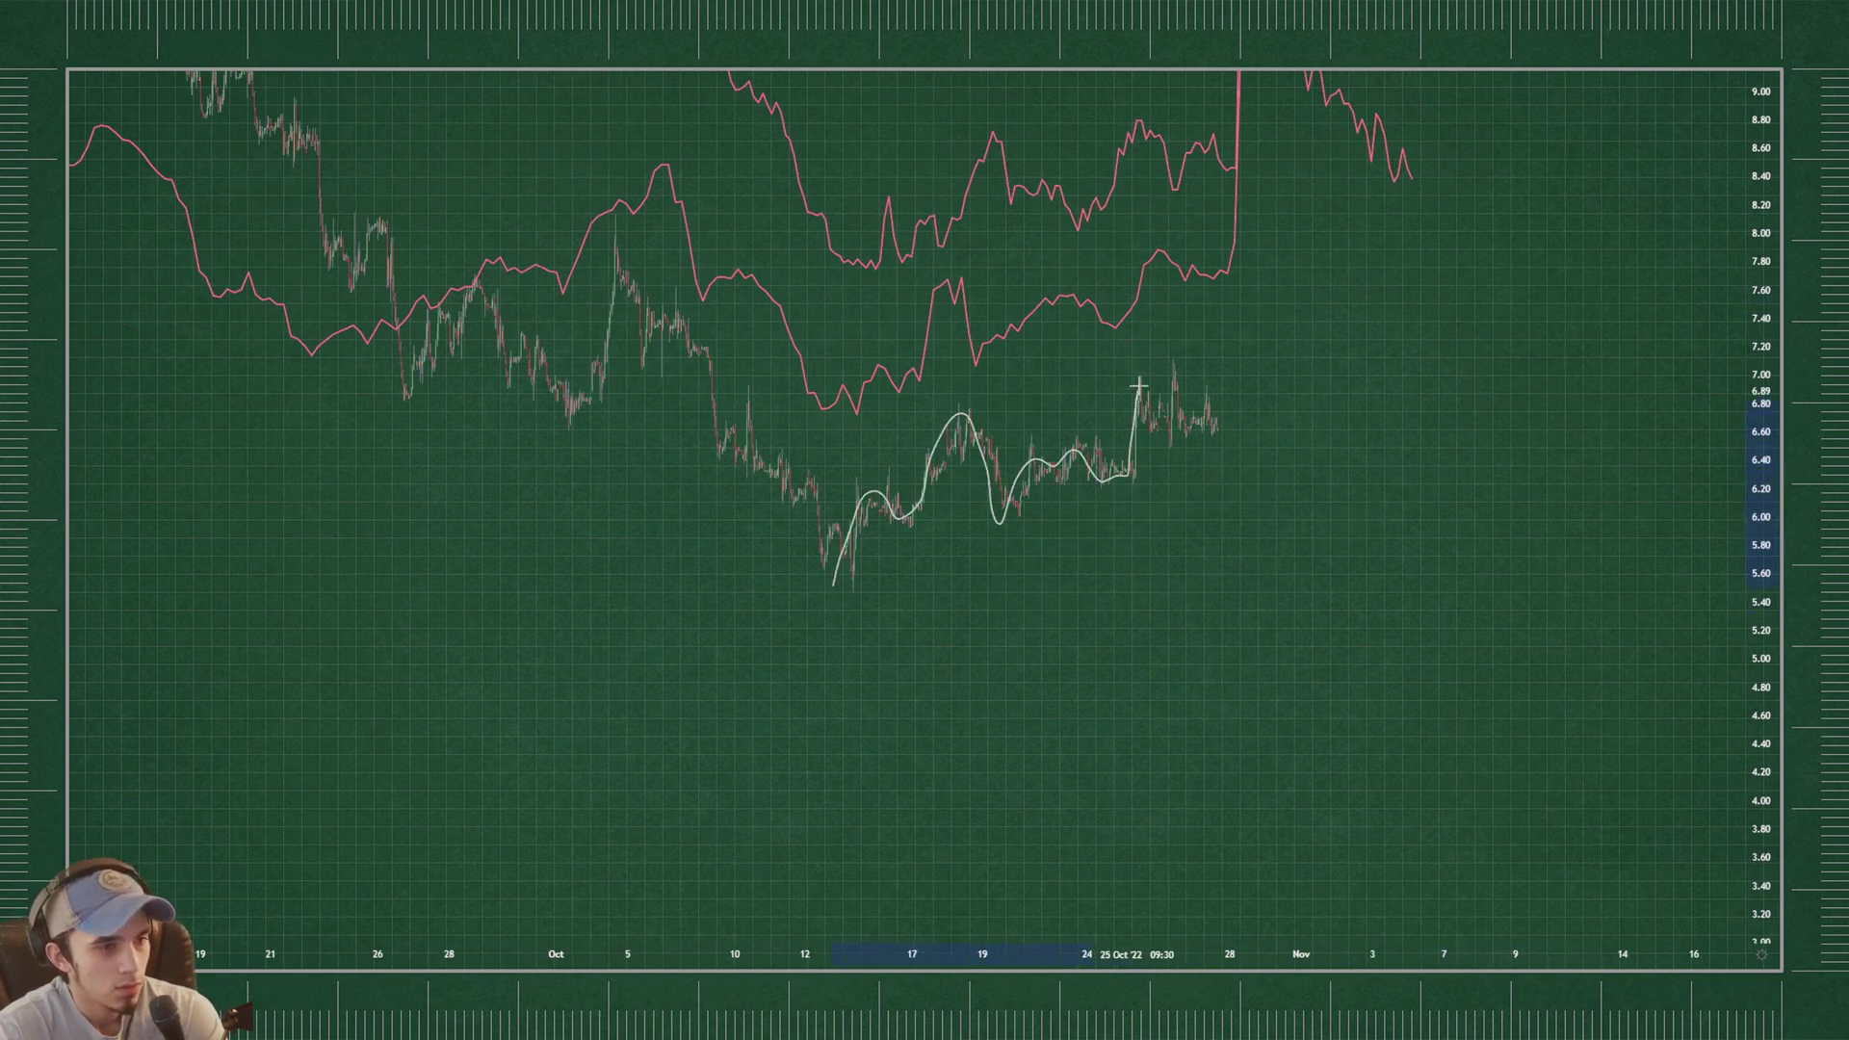
left_click_drag(1754, 408, 1755, 447)
left_click_drag(1106, 326, 1217, 485)
scroll(1362, 488, "down", 3)
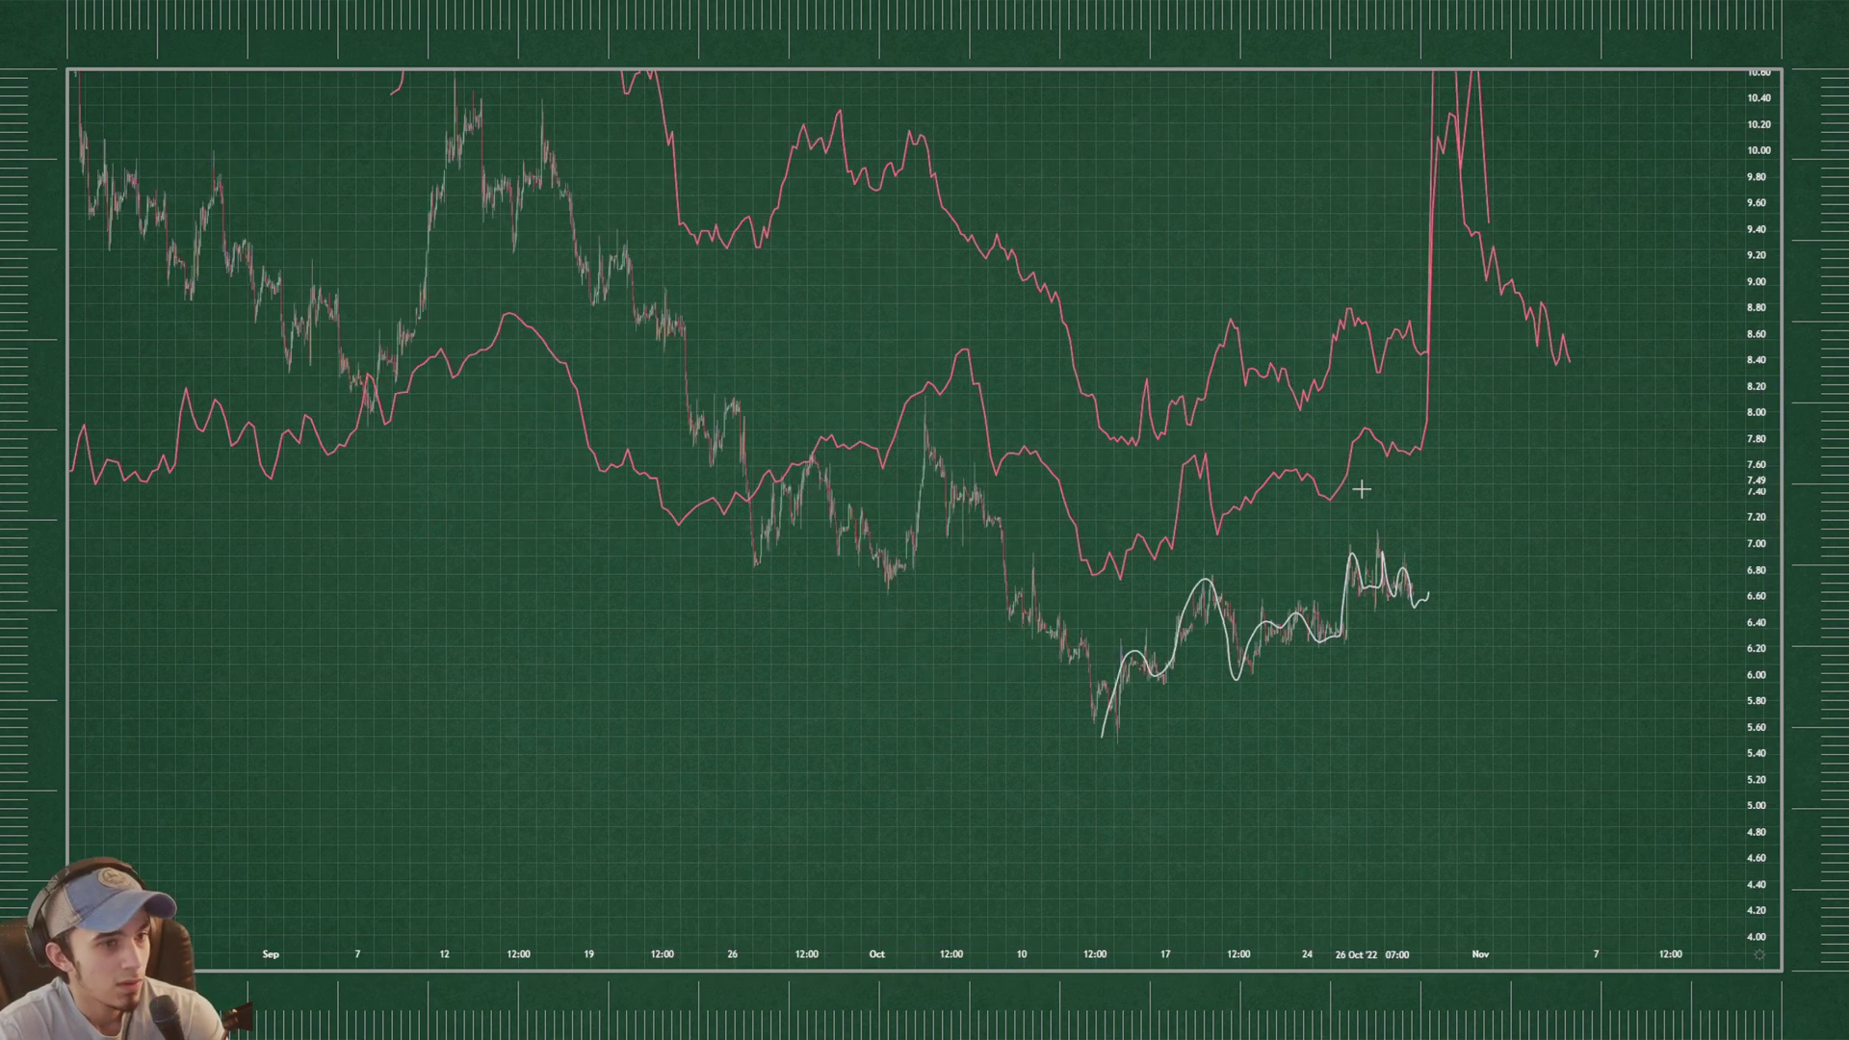
mouse_move(1394, 569)
left_mouse_down()
mouse_move(1390, 524)
mouse_move(1444, 527)
left_mouse_up()
key("Delete")
- Align both pink projections with the October '22 candles, ending the shorter one at 8.40 and the longer-tailed one at 6.50
scroll(1413, 481, "up", 4)
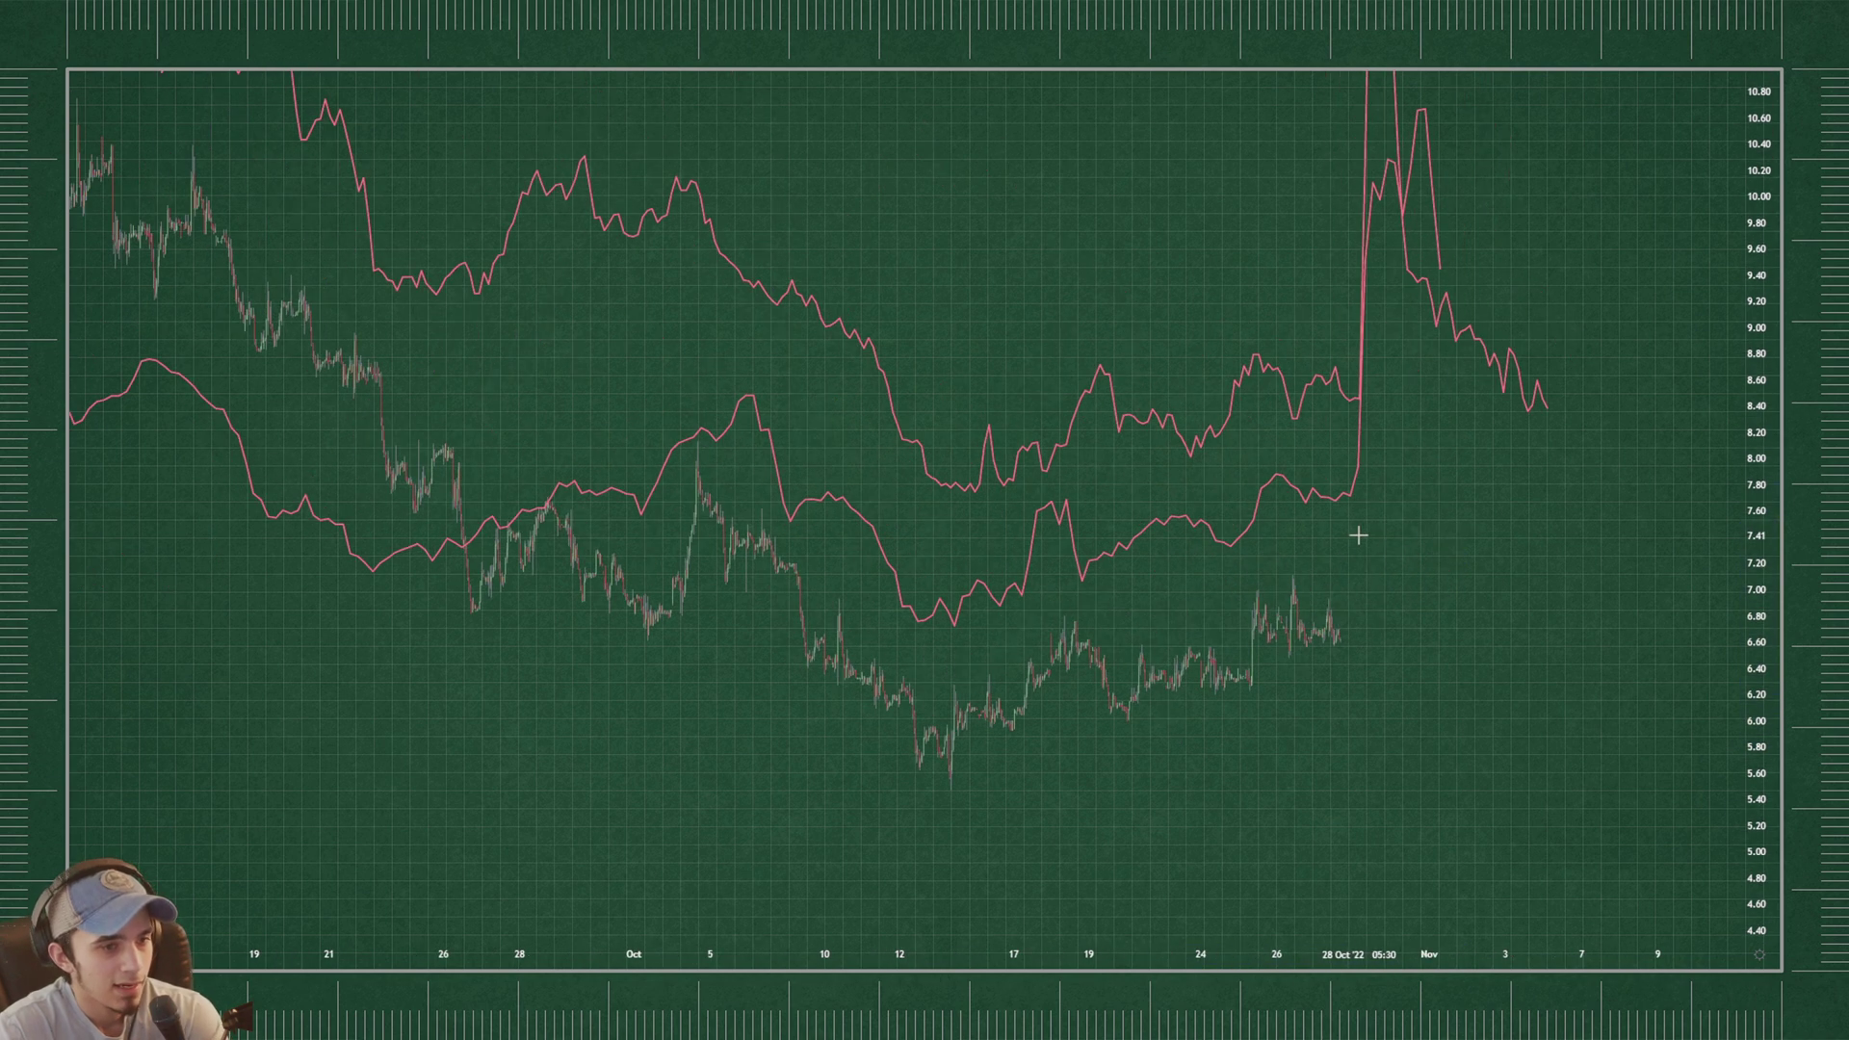
left_click_drag(1310, 508, 1315, 638)
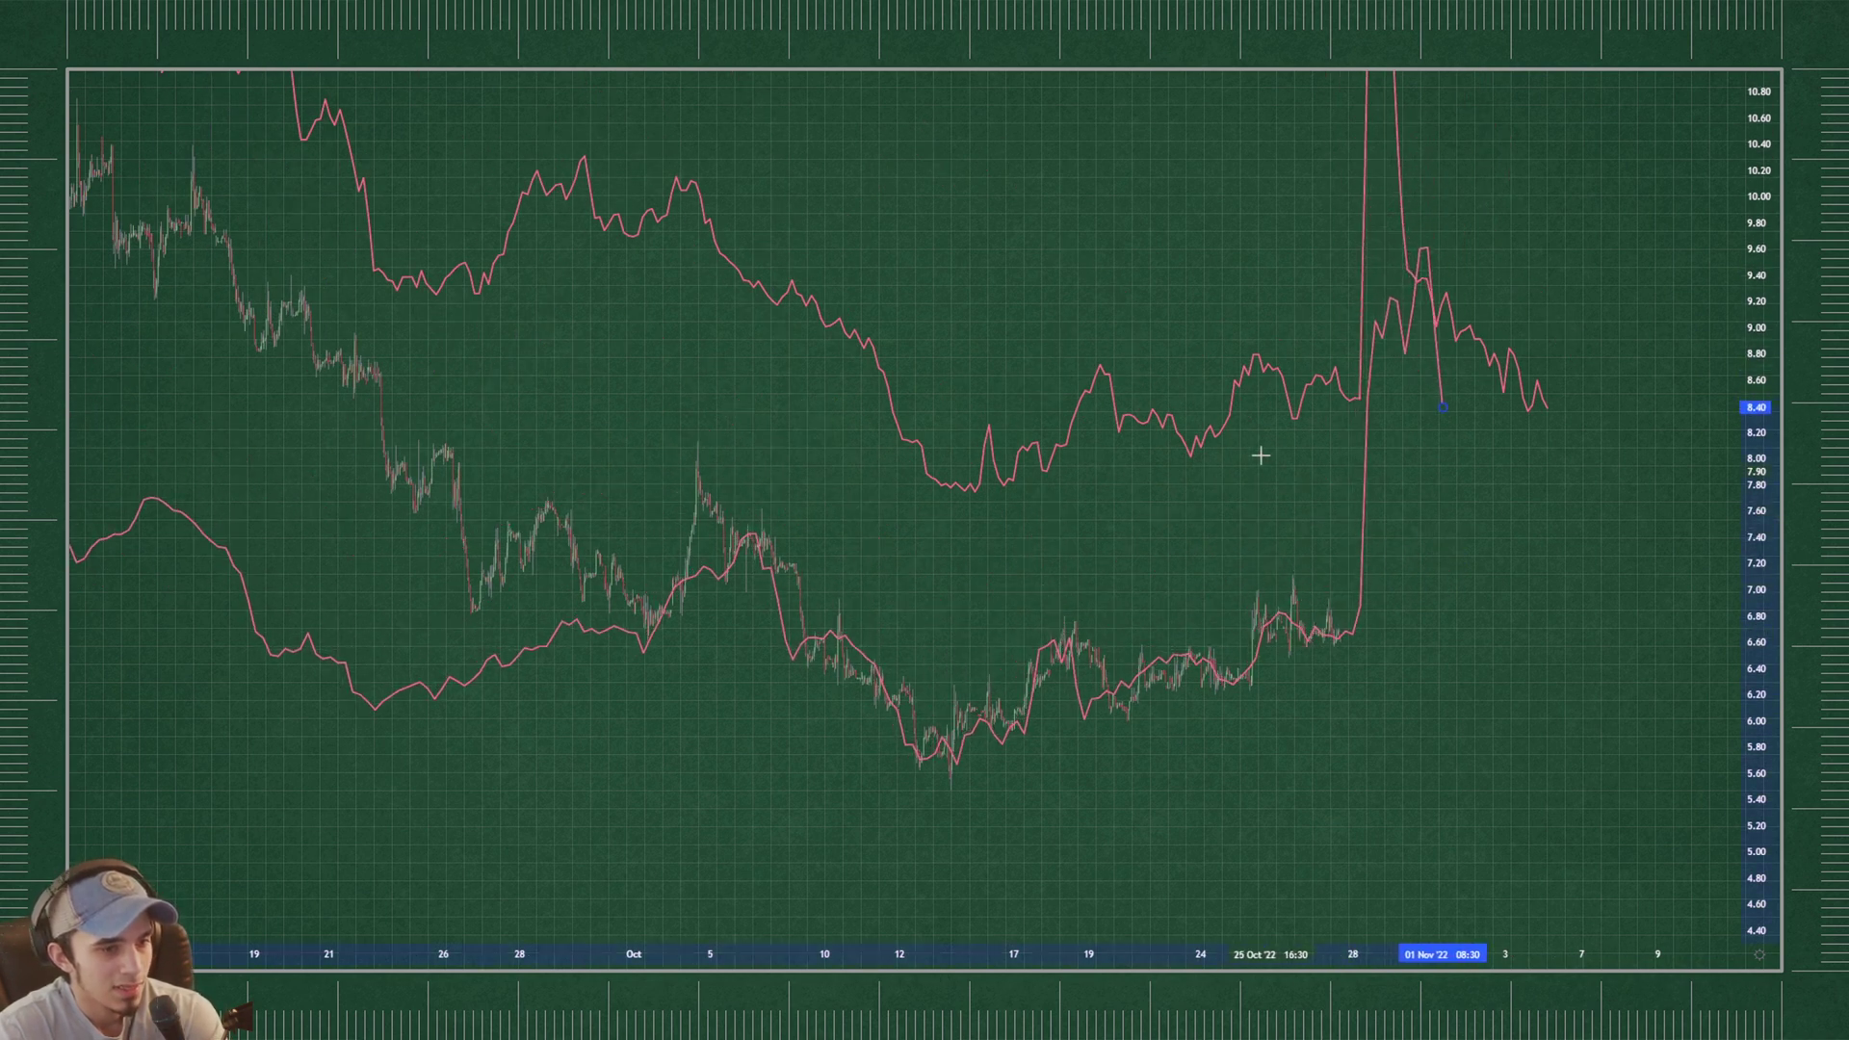
left_click_drag(1211, 433, 1244, 669)
scroll(1278, 559, "down", 2)
left_click_drag(919, 426, 904, 437)
mouse_move(1594, 662)
left_mouse_down()
mouse_move(1591, 621)
mouse_move(1545, 661)
mouse_move(1569, 674)
mouse_move(1553, 680)
mouse_move(1610, 665)
left_mouse_up()
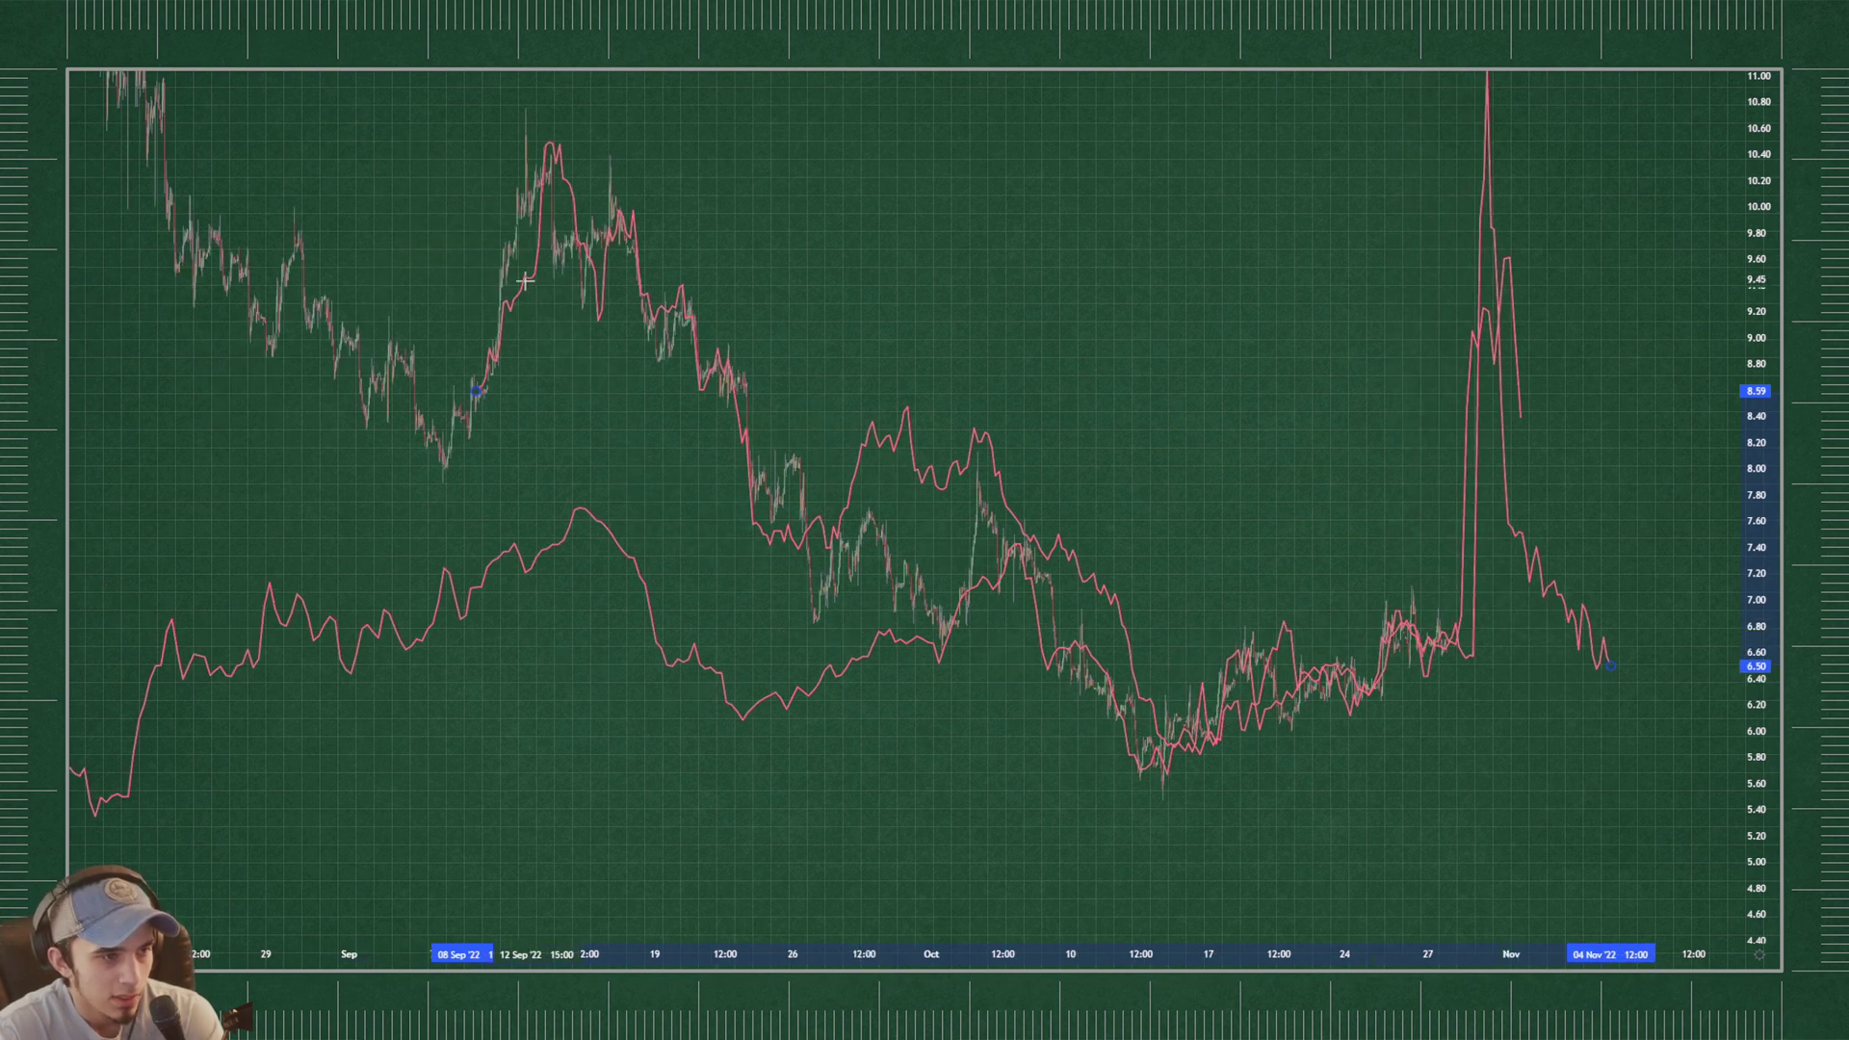
- Stretch the longer-tailed projection's start to an earlier date and lift both projections above the candles, the shorter one ending at 10.38
left_click_drag(477, 385, 386, 369)
left_click_drag(936, 415, 935, 288)
scroll(1368, 578, "up", 2)
left_click(1391, 641)
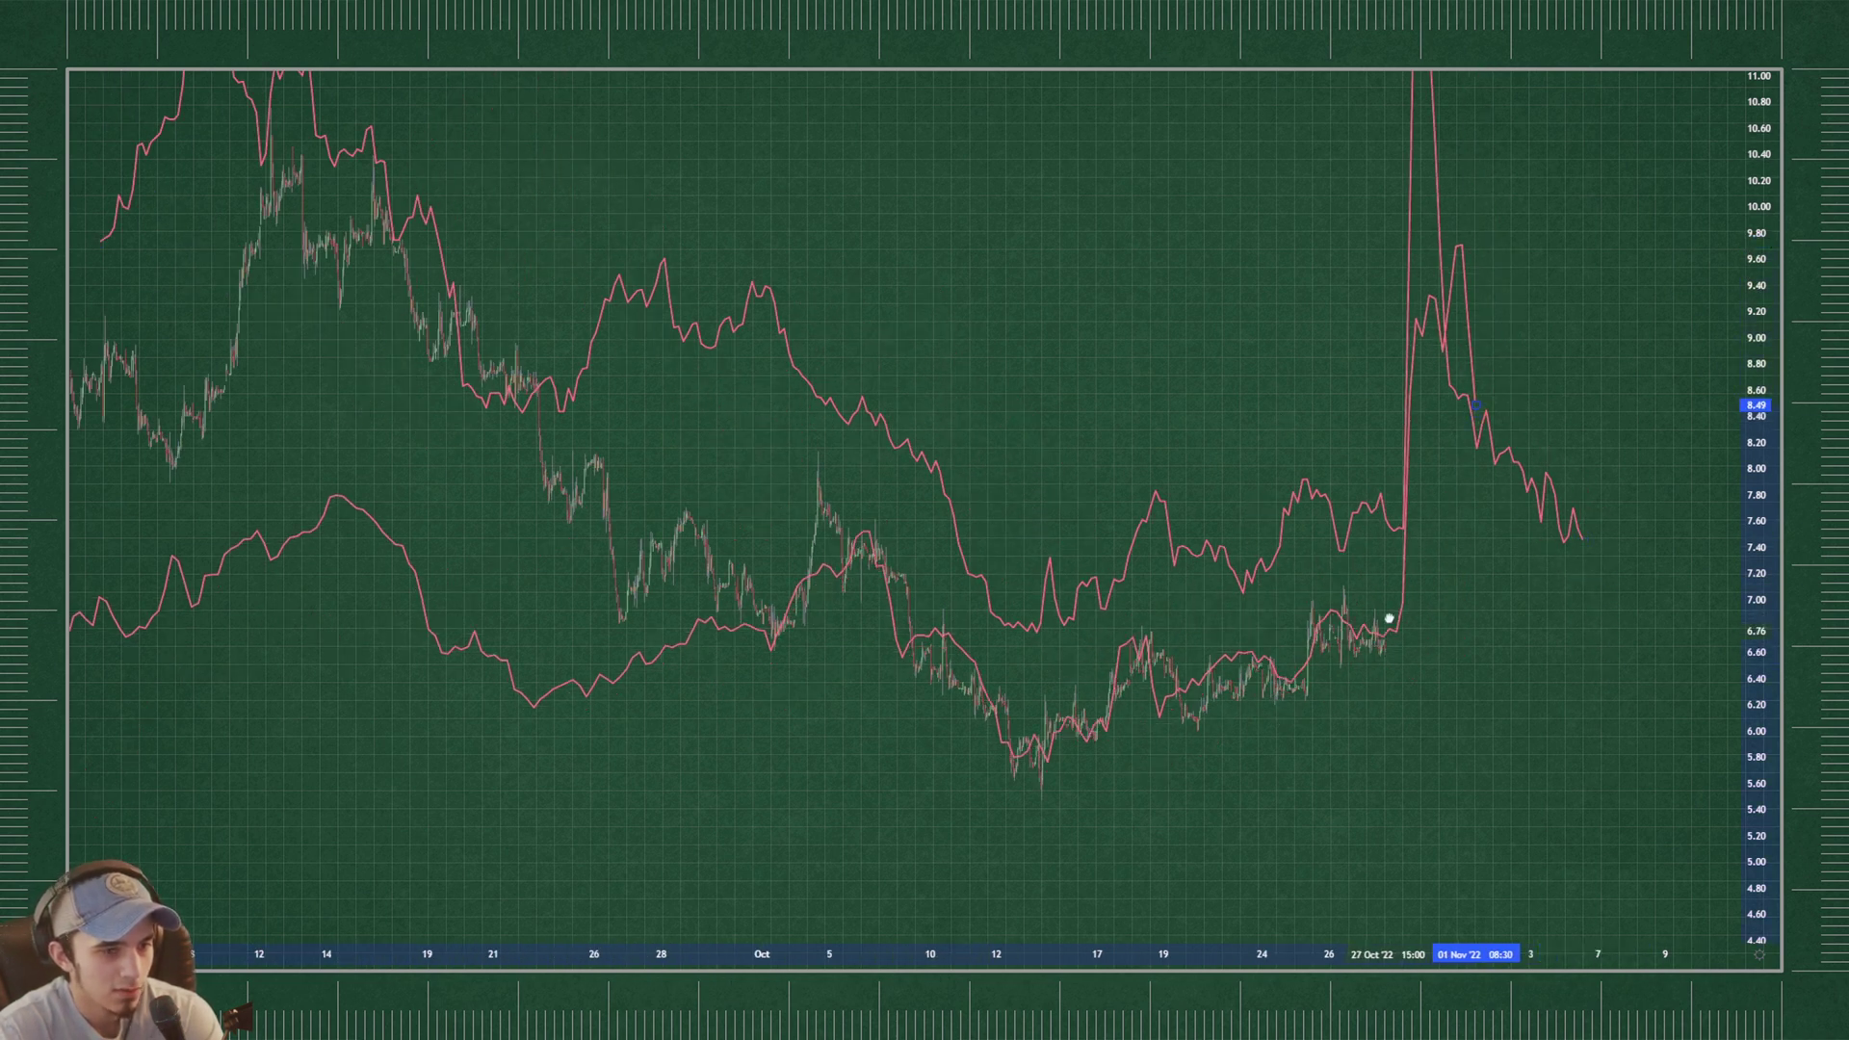
scroll(1108, 509, "up", 2)
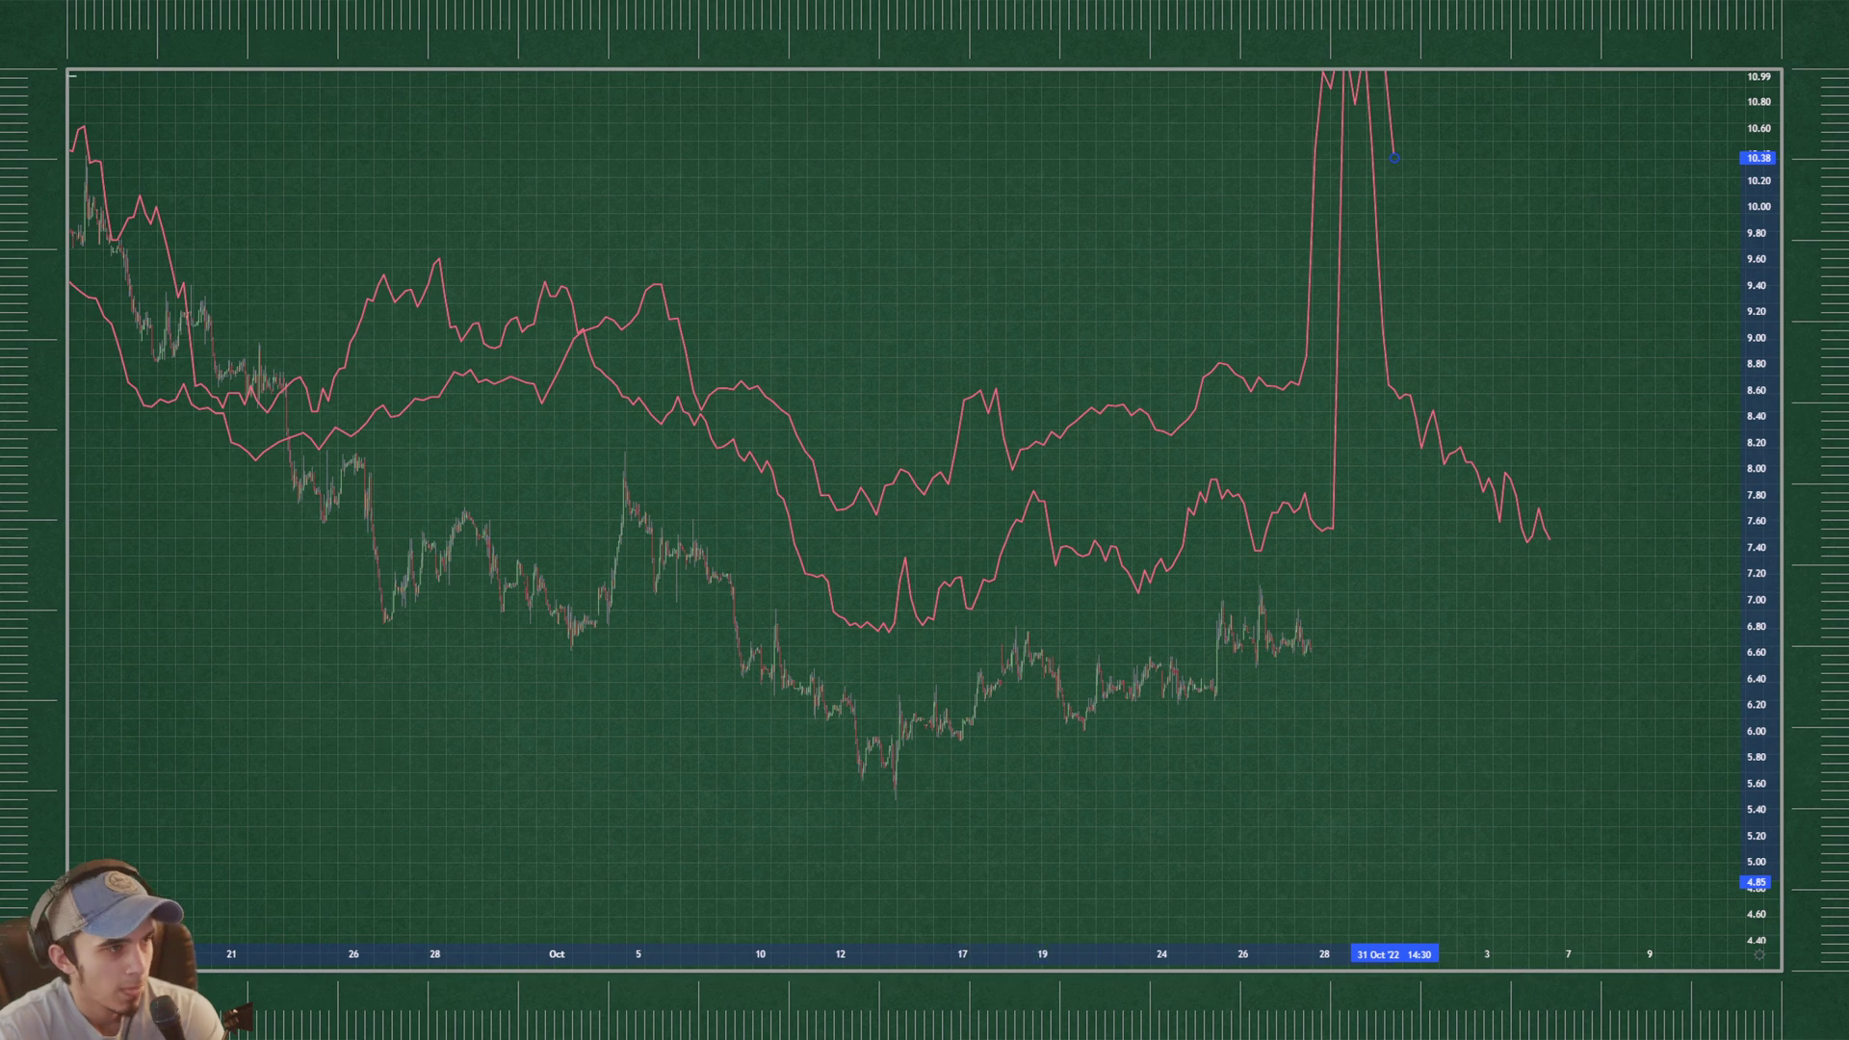
key("Escape")
- Mark the matching mid- and late-October swings on the projections and candles with short freehand strokes, and undo the strokes
left_click_drag(974, 488, 949, 477)
key("ctrl+z")
mouse_move(1208, 442)
left_mouse_down()
mouse_move(1242, 338)
mouse_move(1185, 433)
left_mouse_up()
key("ctrl+z")
left_click_drag(954, 640, 1040, 616)
left_click_drag(896, 412, 1064, 371)
left_click_drag(933, 487, 906, 520)
key("ctrl+z")
mouse_move(913, 672)
left_mouse_down()
mouse_move(1058, 639)
mouse_move(923, 665)
left_mouse_up()
key("ctrl+z")
left_click_drag(987, 737, 992, 755)
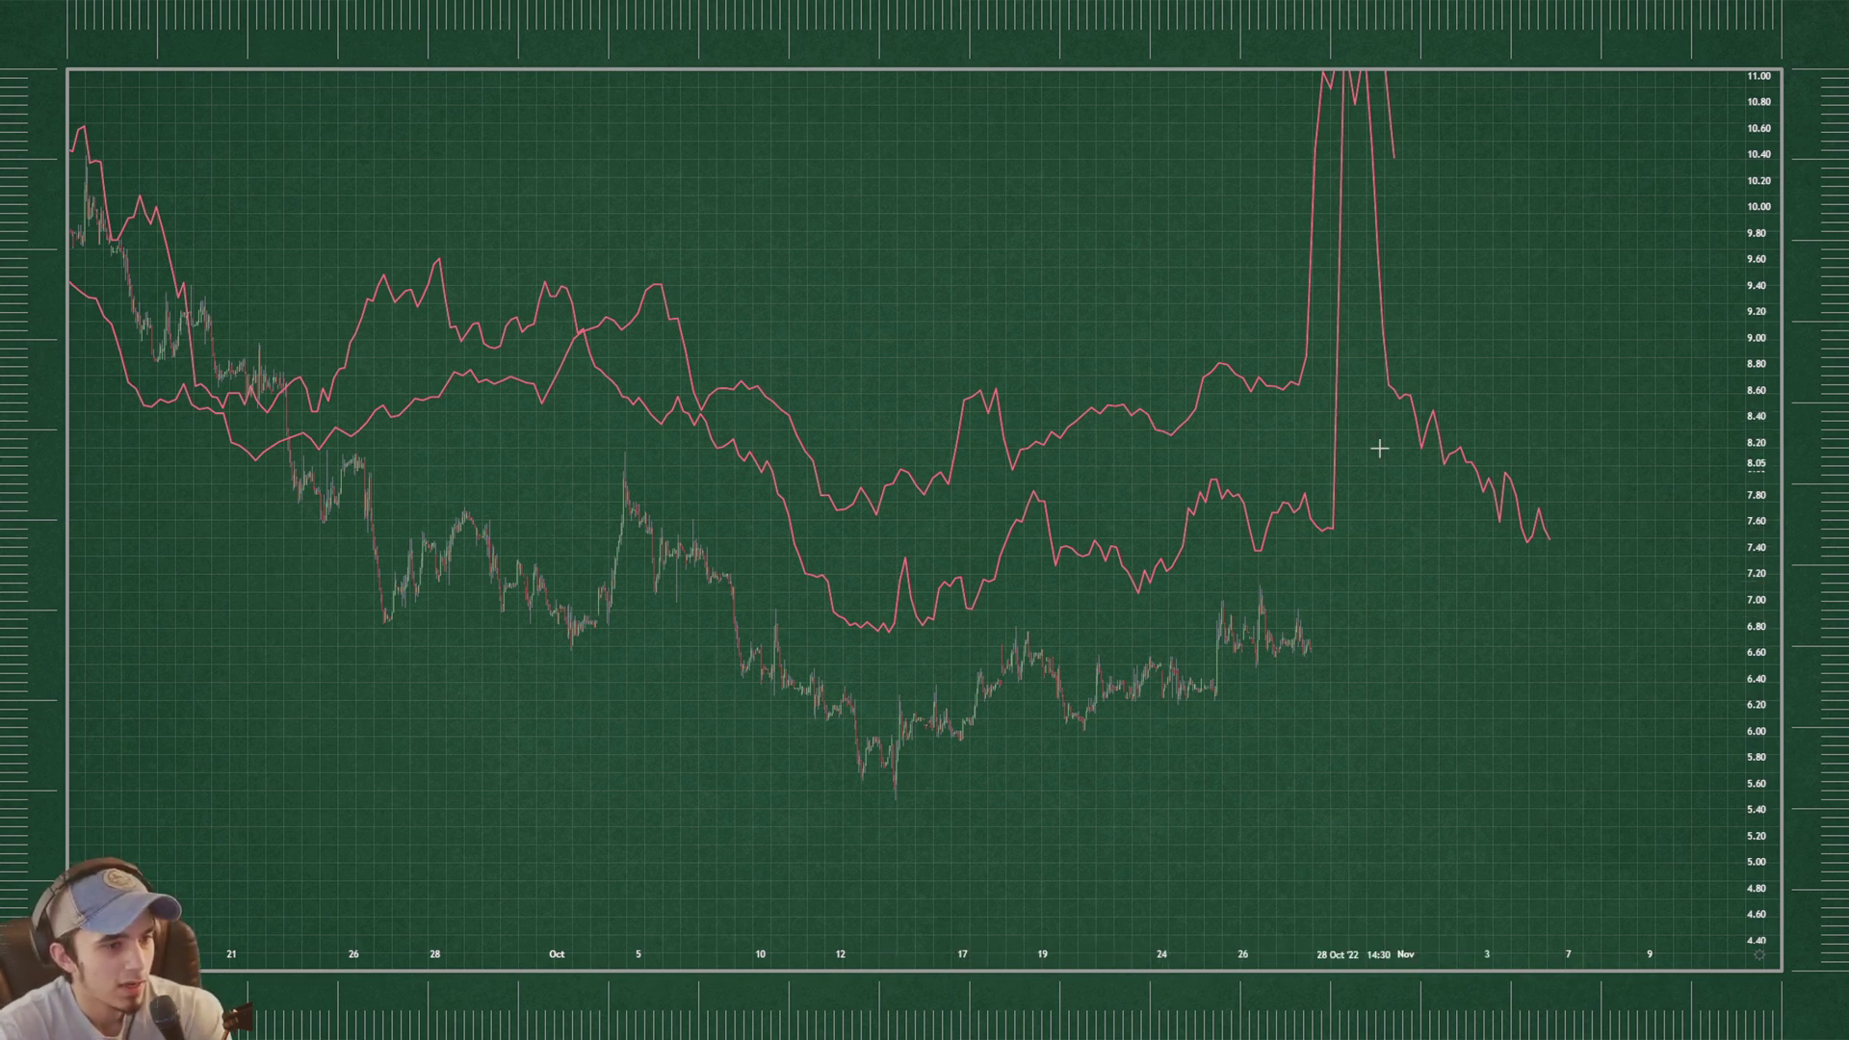
- Draw a freehand curve along the candles from the 13 October low upward, remove it, and compress the price scale
mouse_move(884, 795)
left_mouse_down()
mouse_move(1017, 639)
mouse_move(1136, 646)
left_mouse_up()
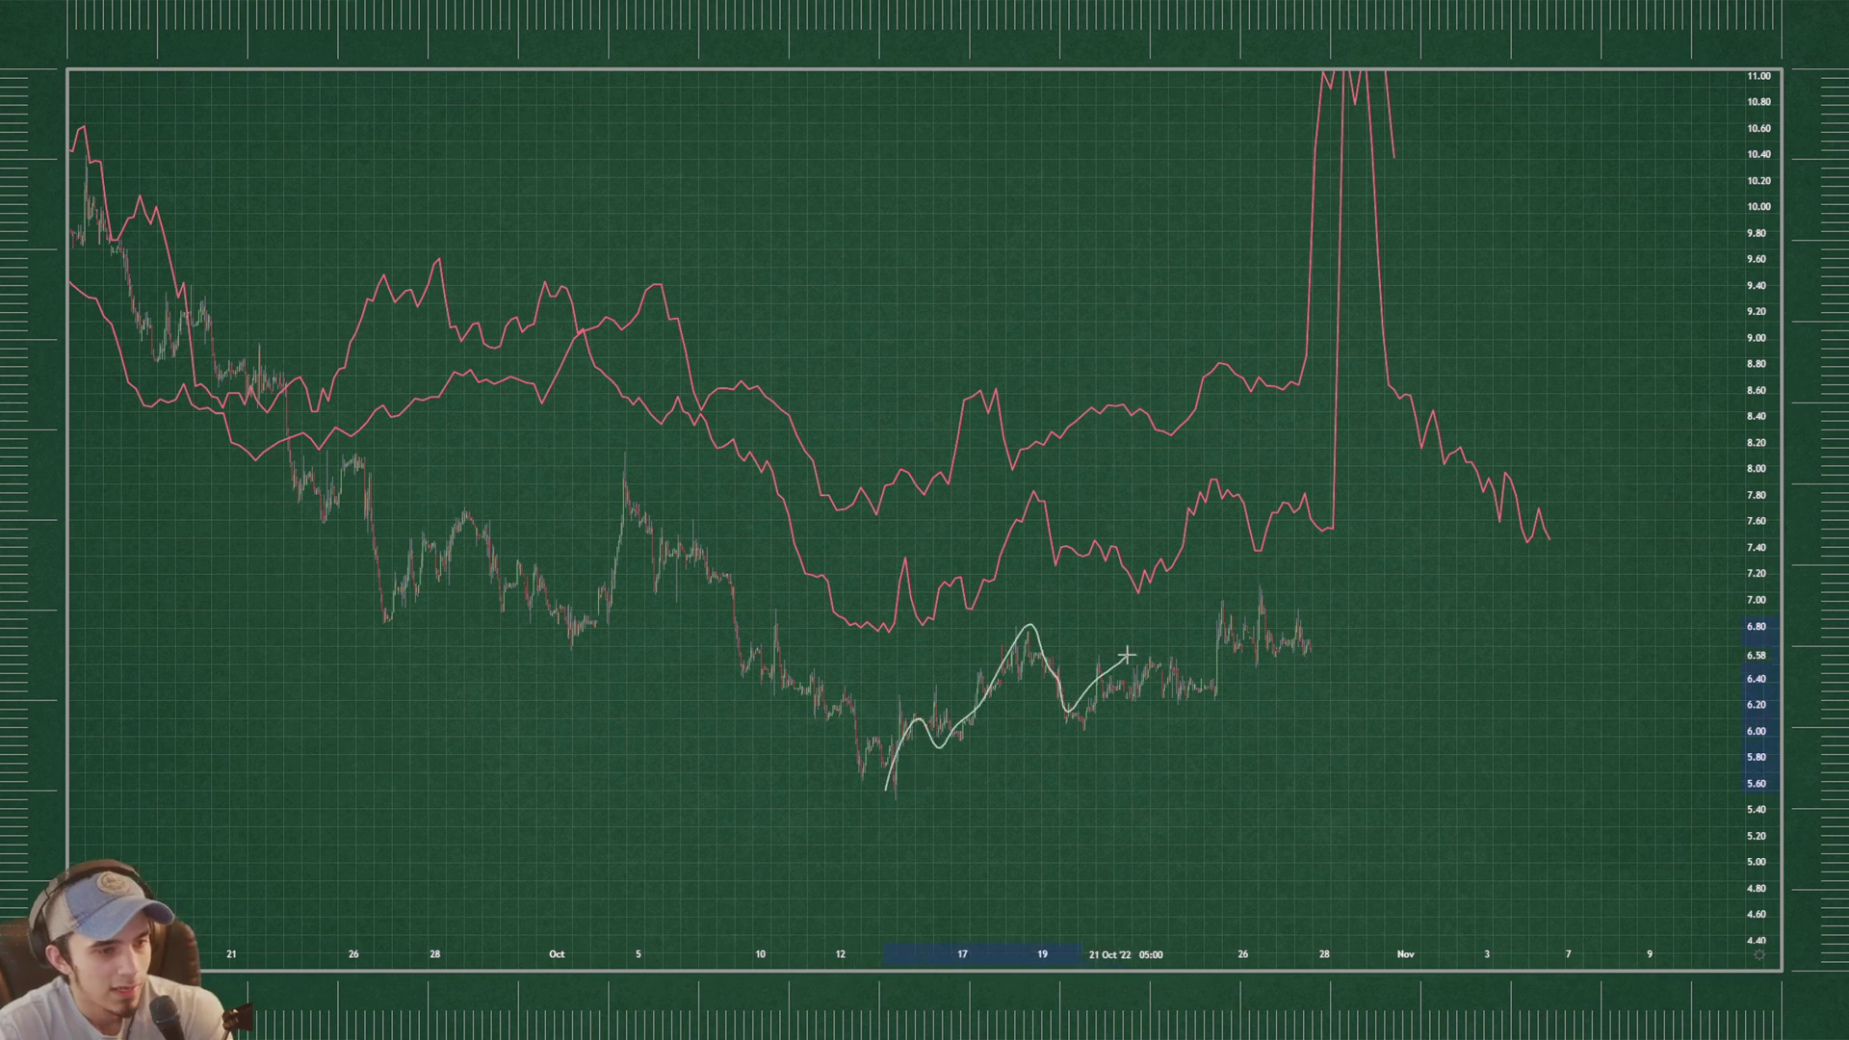
mouse_move(1289, 624)
left_mouse_down()
mouse_move(1399, 702)
mouse_move(1117, 588)
left_mouse_up()
left_click_drag(1761, 492, 1761, 647)
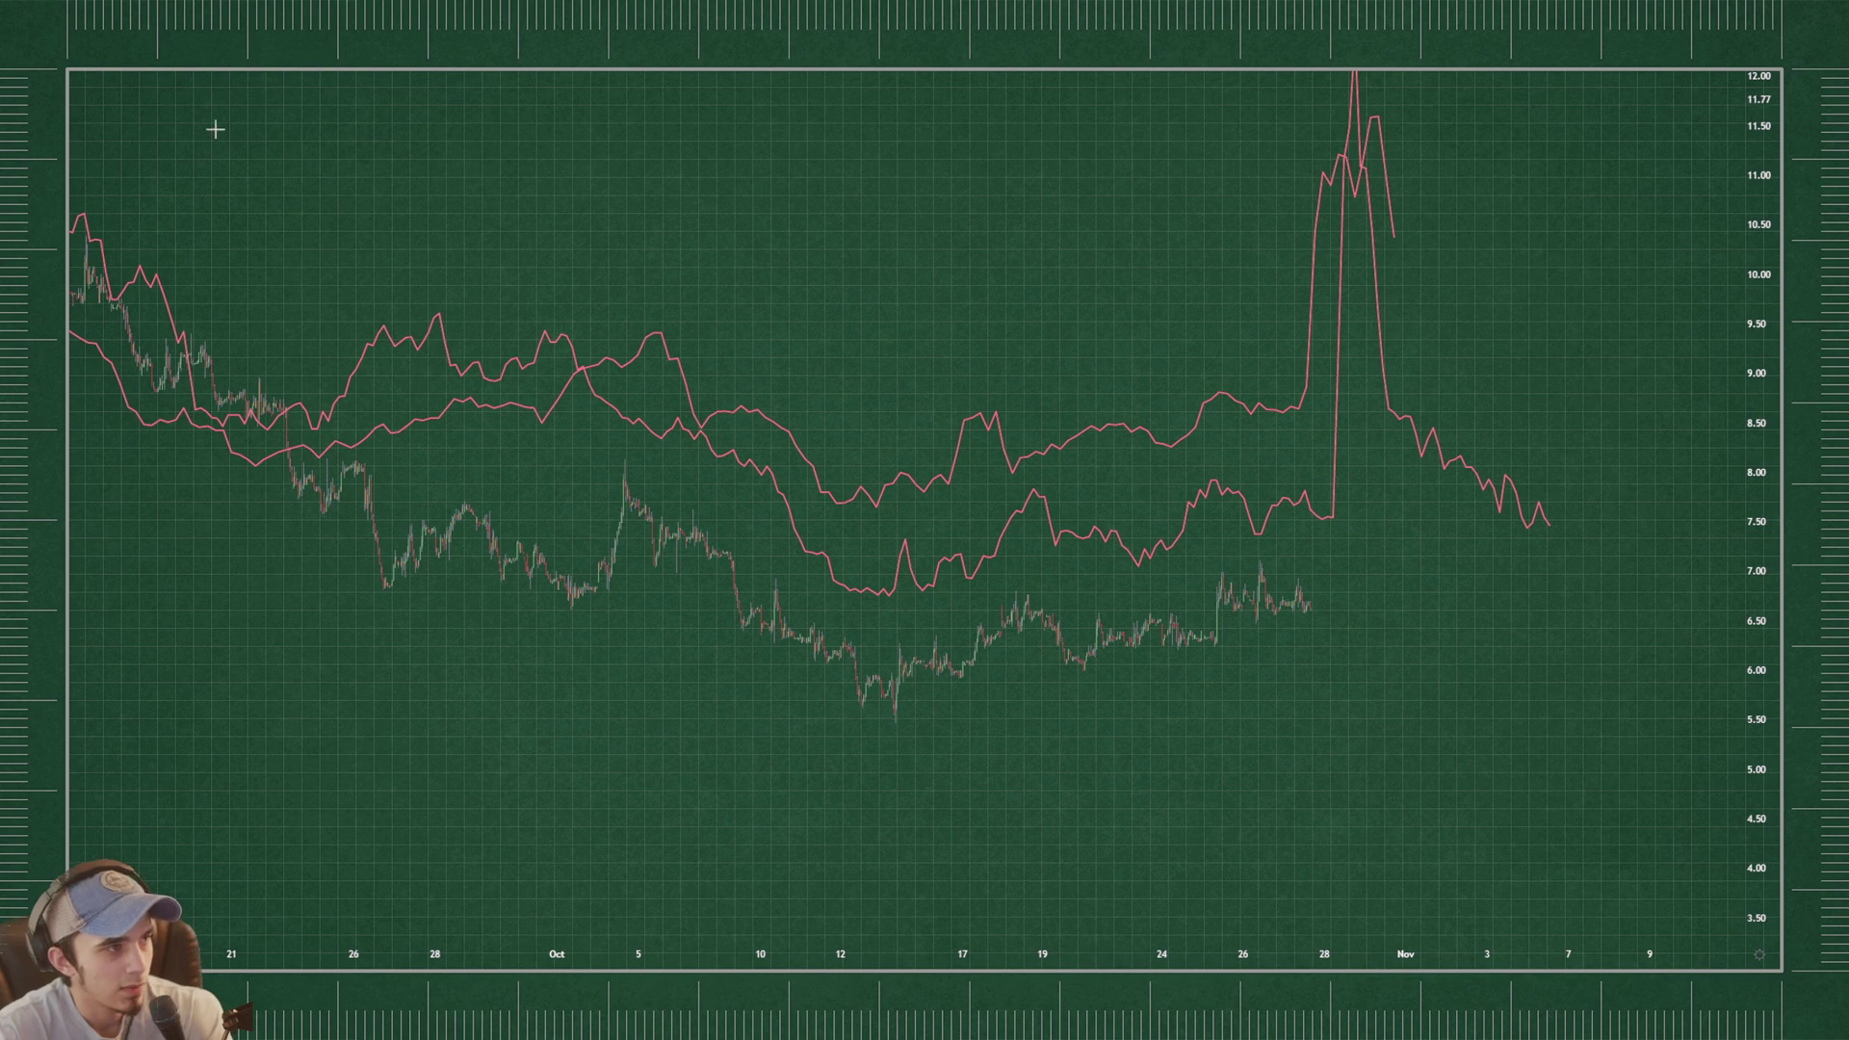
- Move the longer-tailed pink projection down onto the late-October candles, and clear the pink projections from the chart
scroll(1506, 388, "down", 5)
scroll(1263, 423, "up", 3)
left_click_drag(1267, 433, 1288, 565)
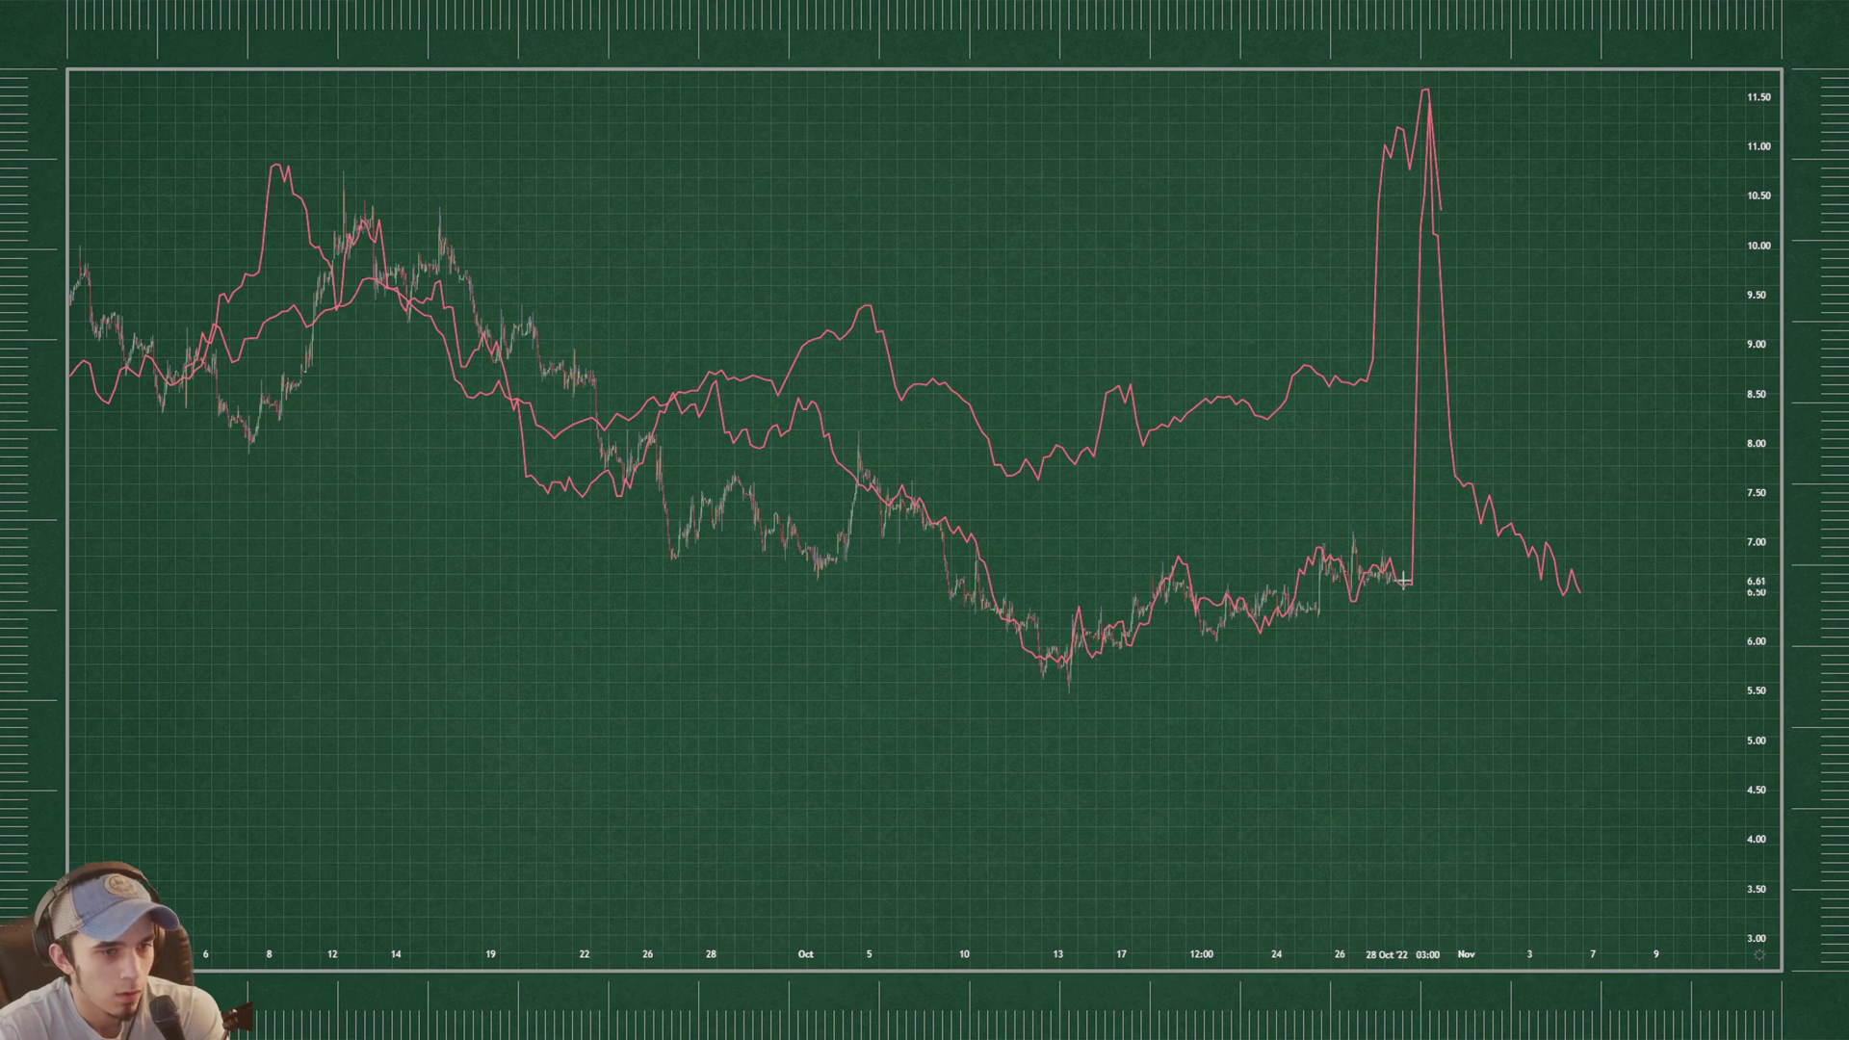
left_click_drag(1408, 590, 1386, 414)
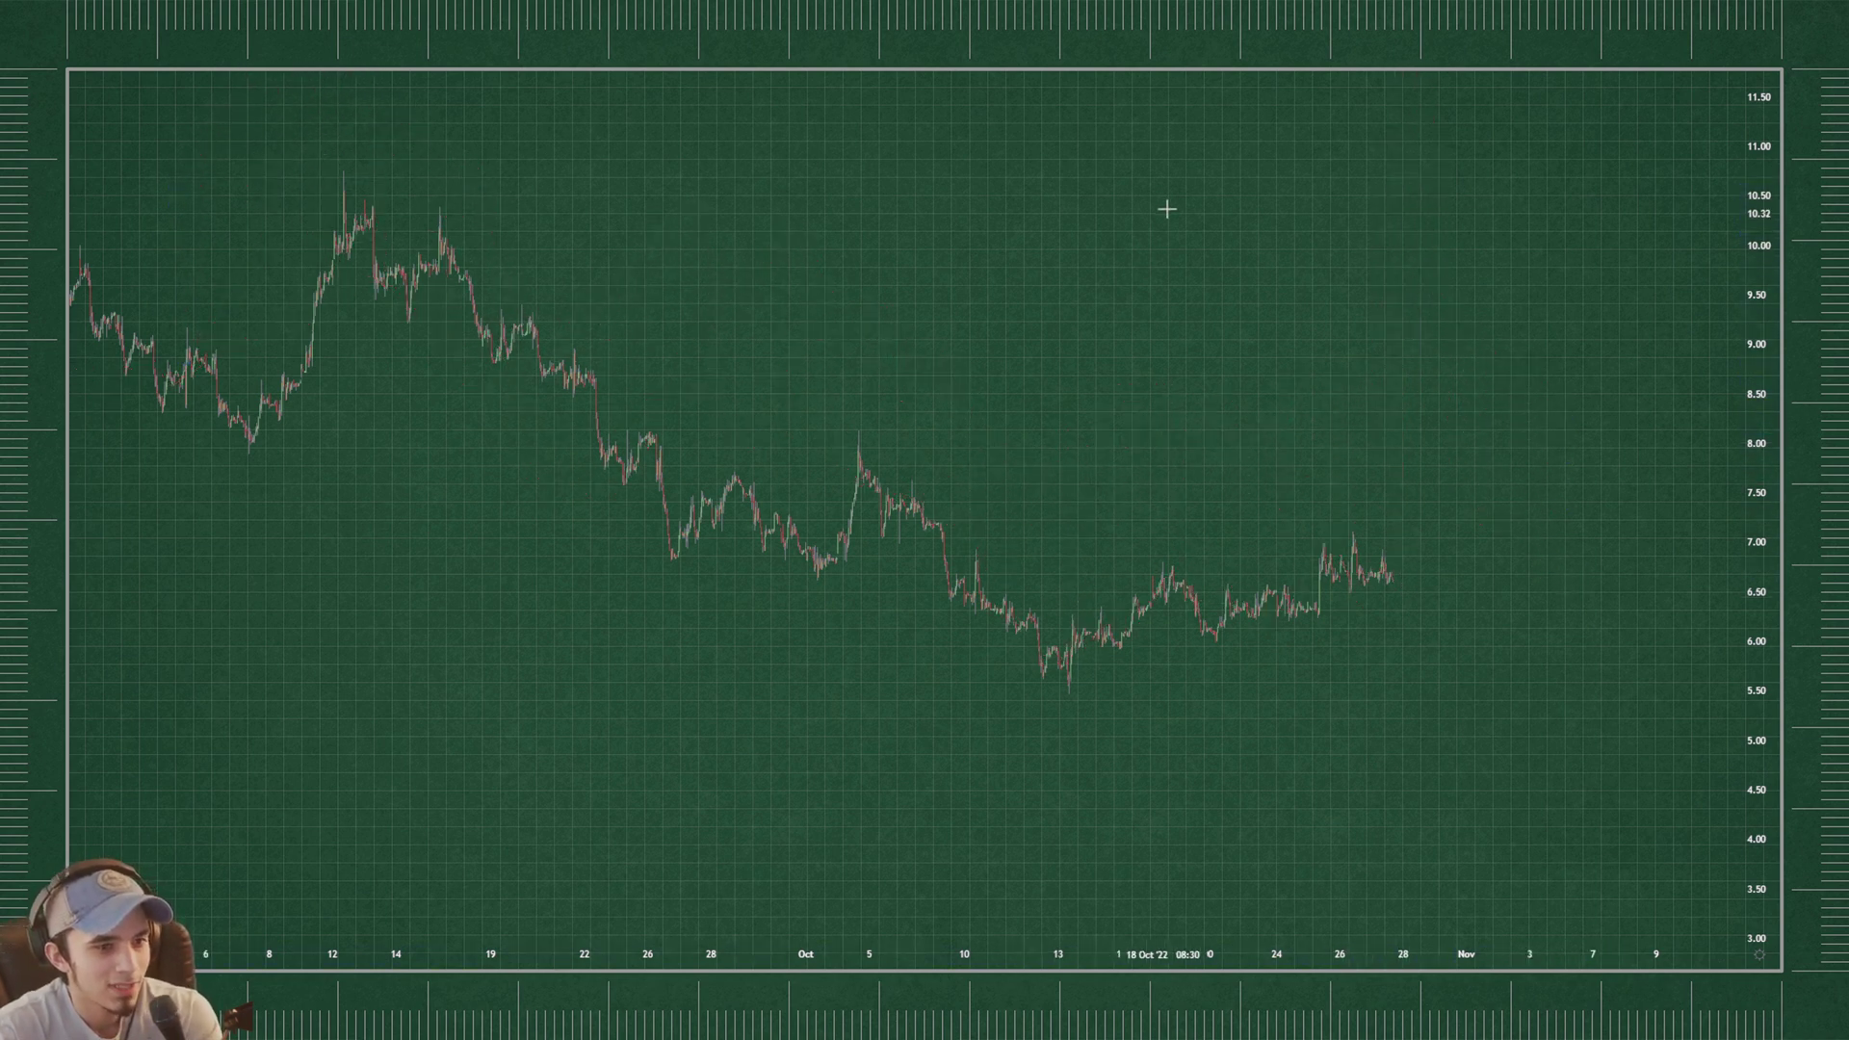
- Examine the October '22 candles on their own, from the early-month decline through the 25–27 October jump
scroll(1132, 425, "up", 5)
scroll(1133, 426, "up", 5)
left_click_drag(1136, 590, 1577, 537)
left_click_drag(1659, 356, 1458, 398)
left_click_drag(1744, 575, 1755, 395)
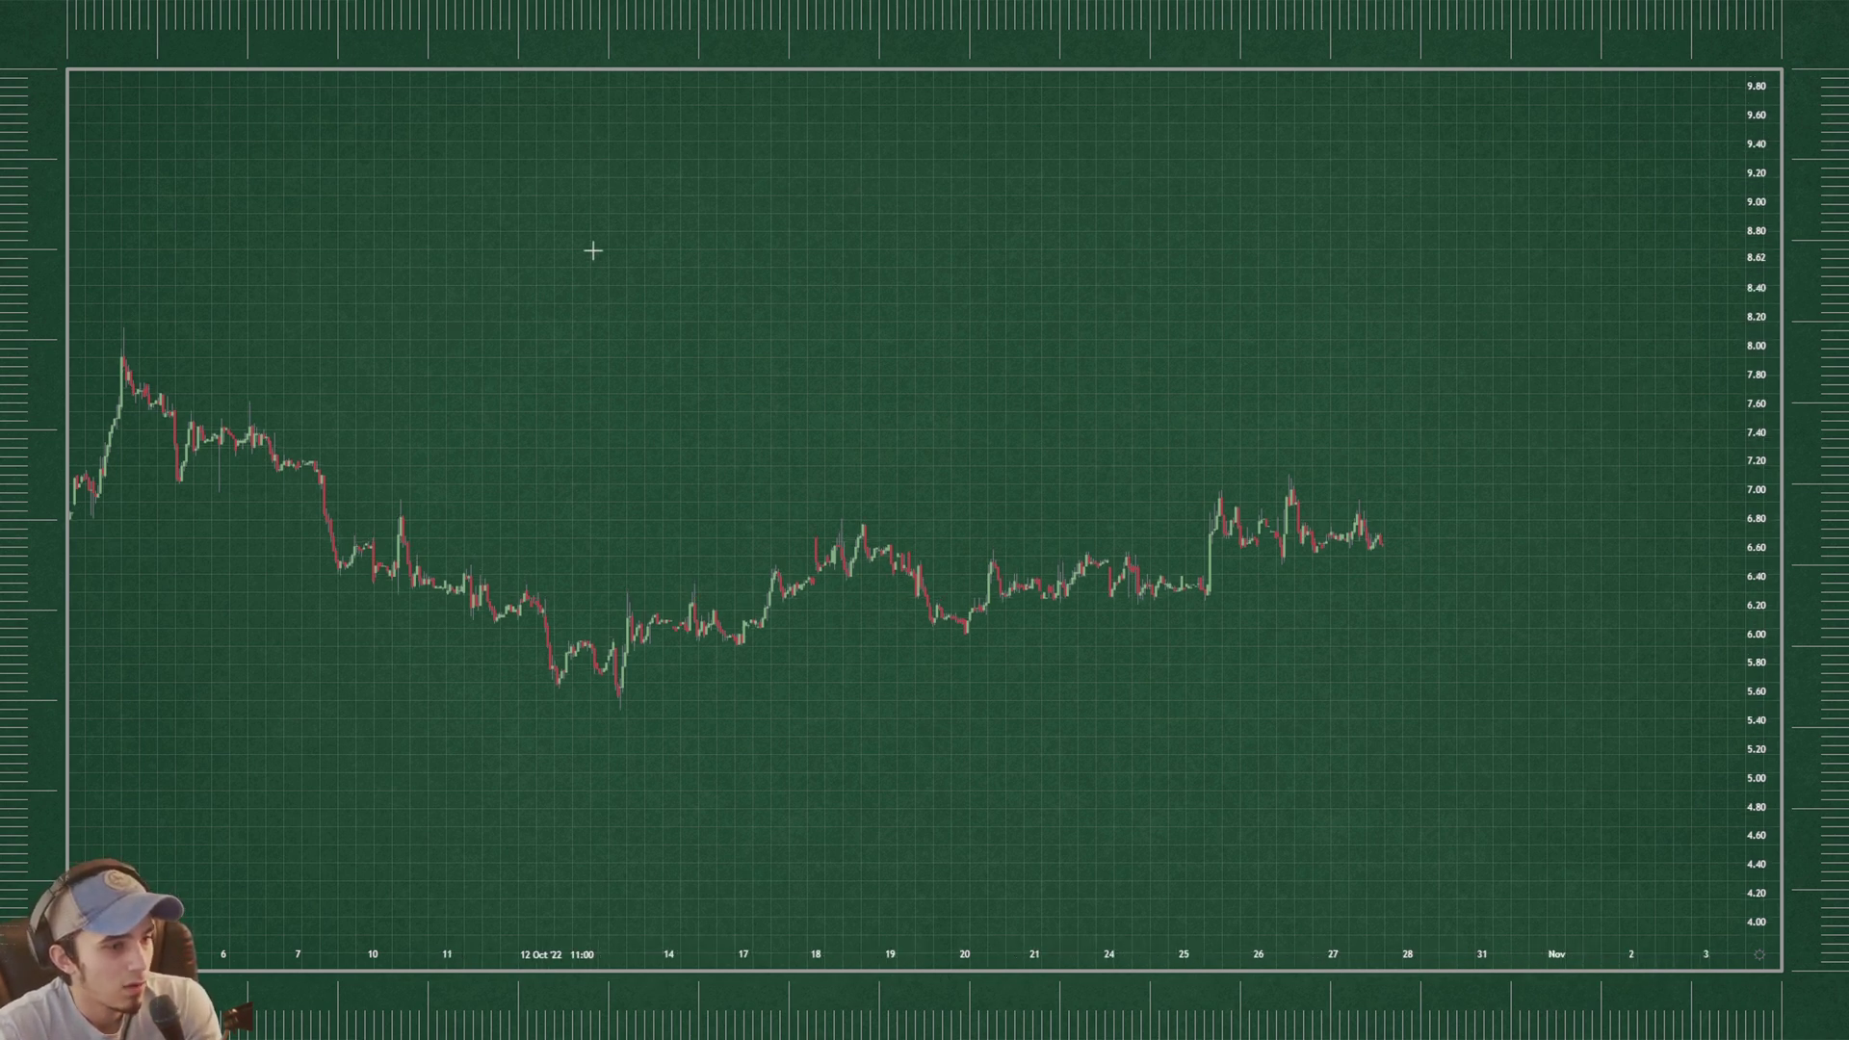
scroll(1551, 548, "up", 3)
left_click_drag(797, 731, 953, 736)
left_click_drag(1751, 569, 1764, 489)
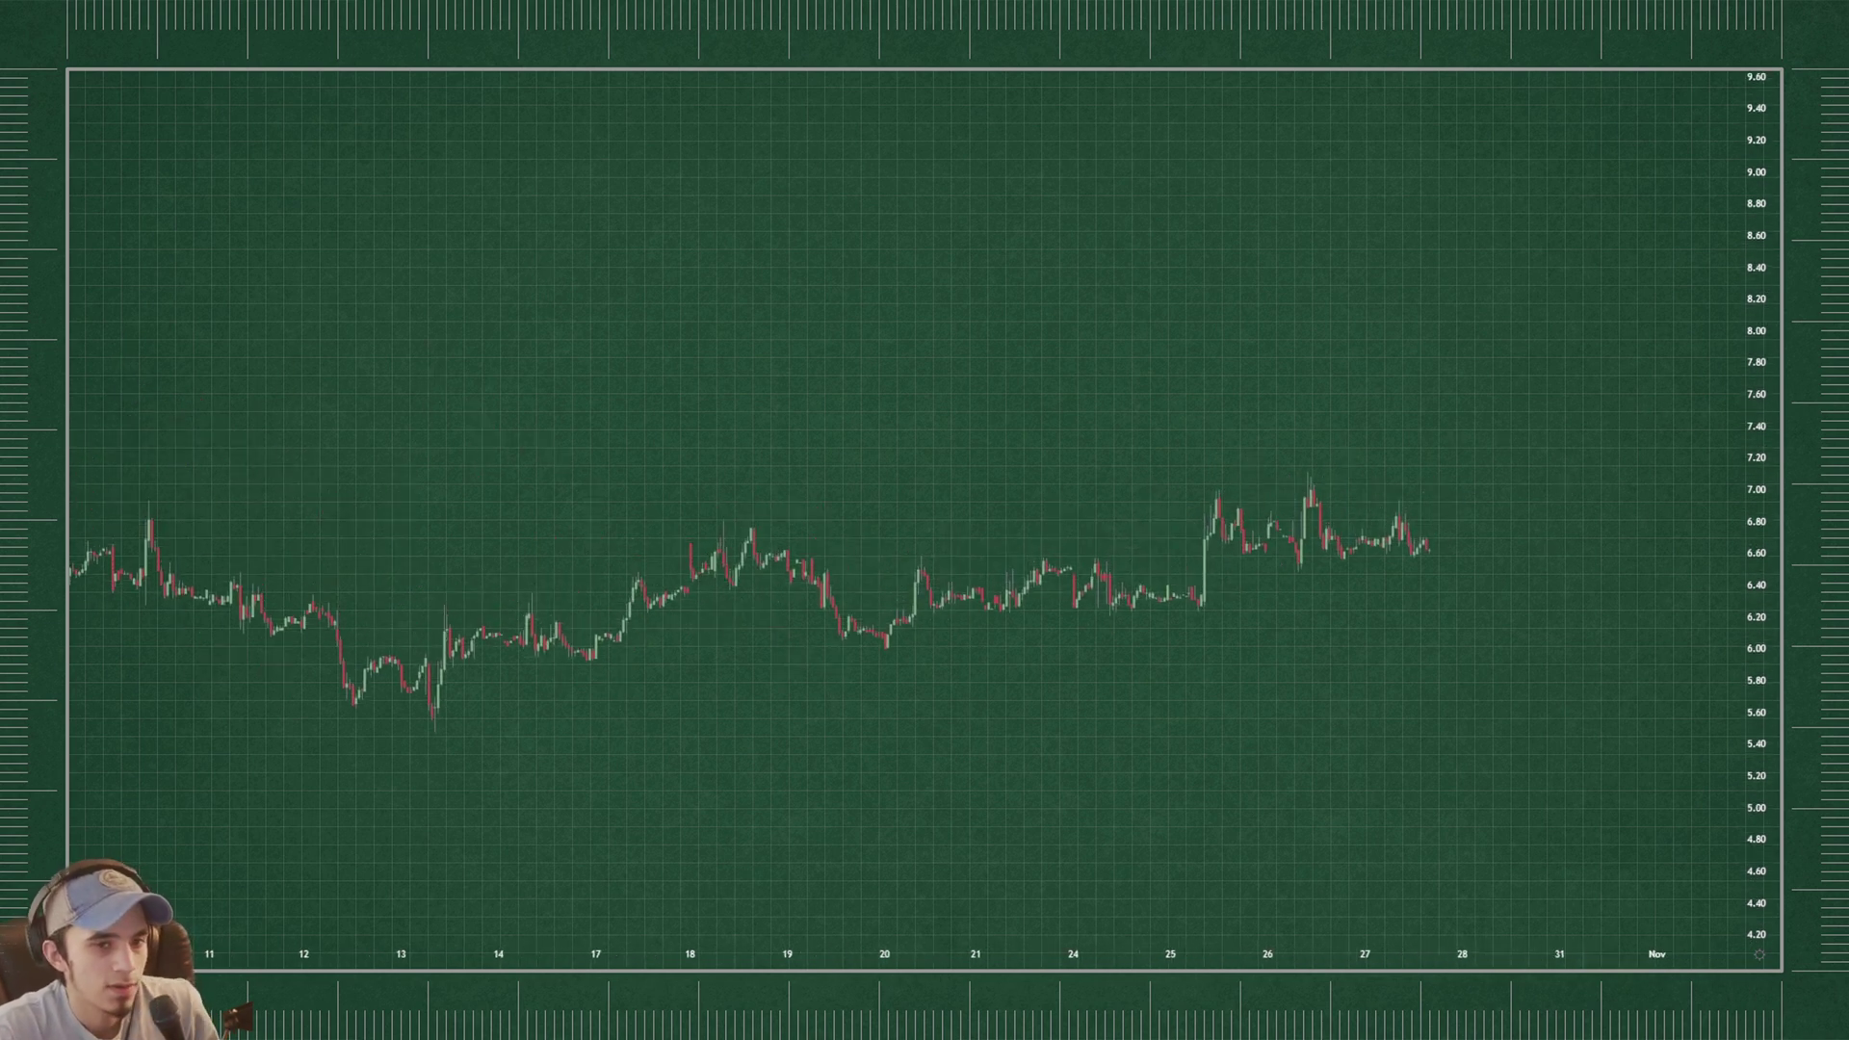
scroll(1621, 442, "down", 5)
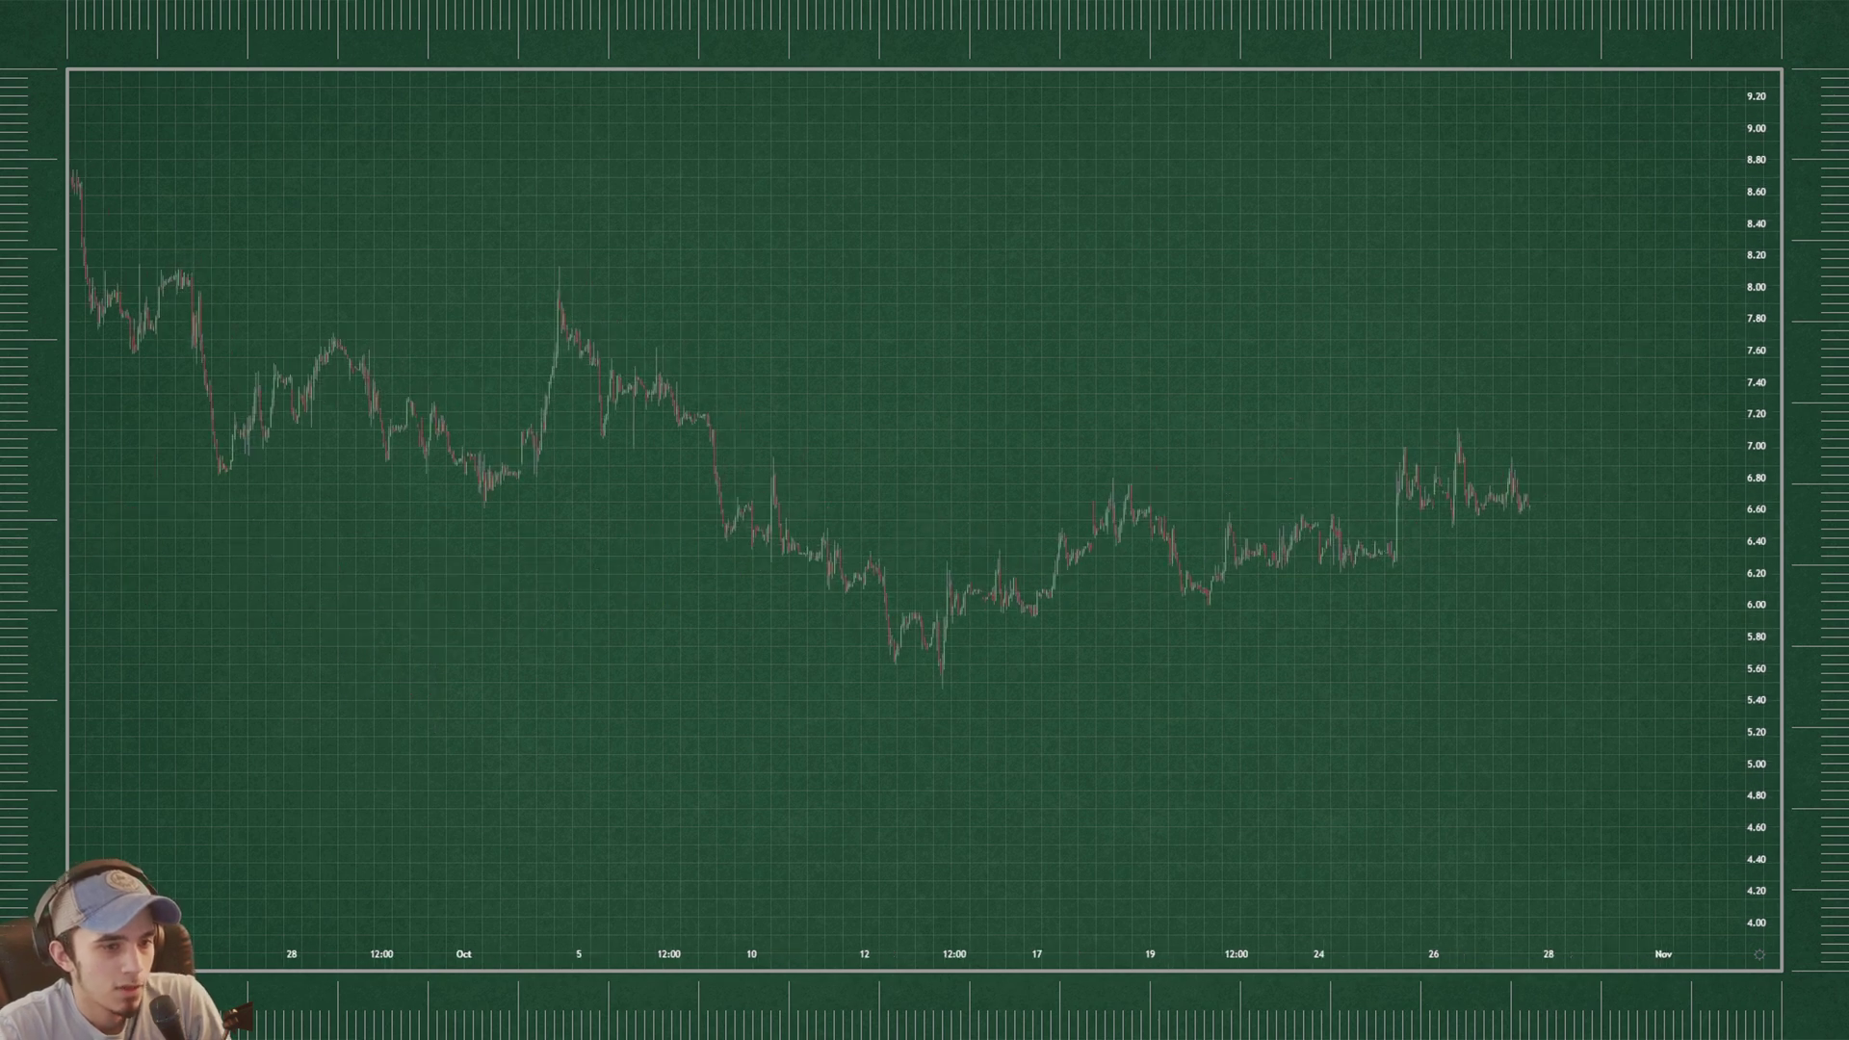
left_click_drag(1754, 295, 1754, 328)
left_click_drag(1580, 386, 1491, 396)
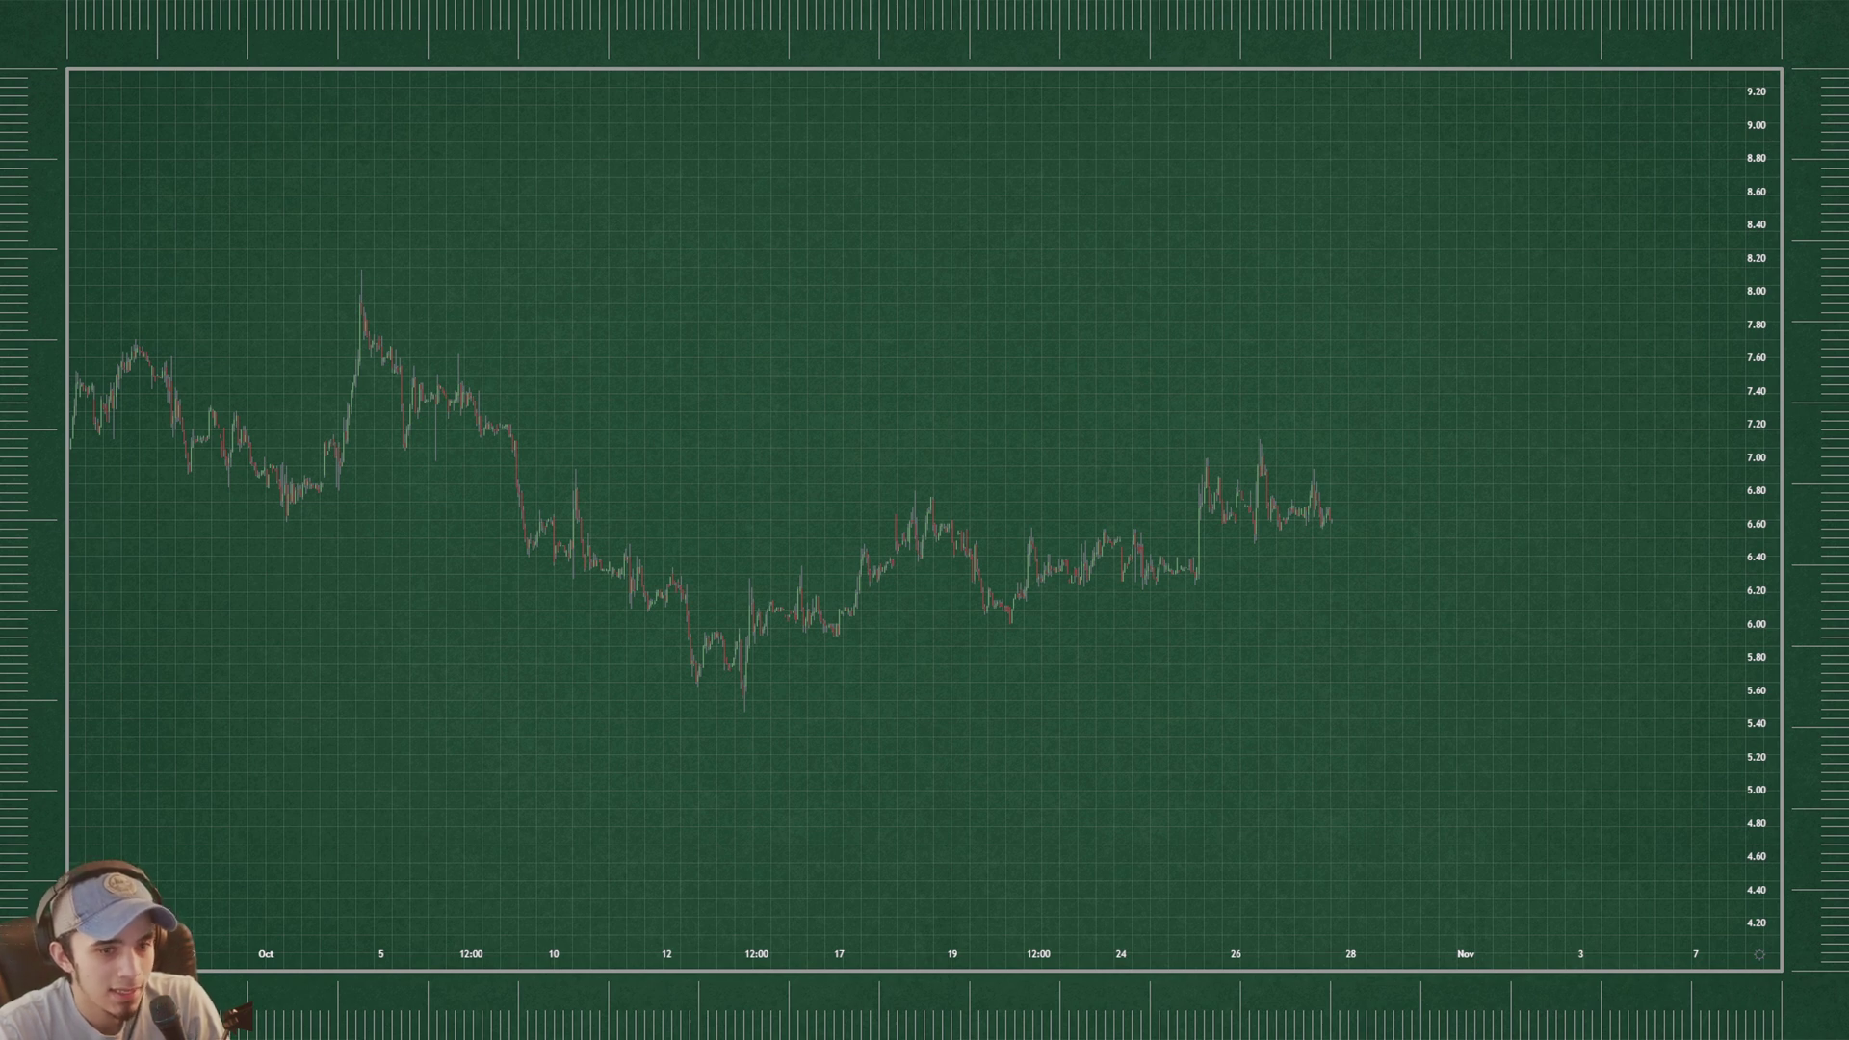
- Examine the repeating green, blue and pink patterns below the candles, from October '22 back to July '22
left_click_drag(1744, 465, 1750, 872)
left_click_drag(1605, 739, 1457, 380)
left_click_drag(1576, 344, 1612, 504)
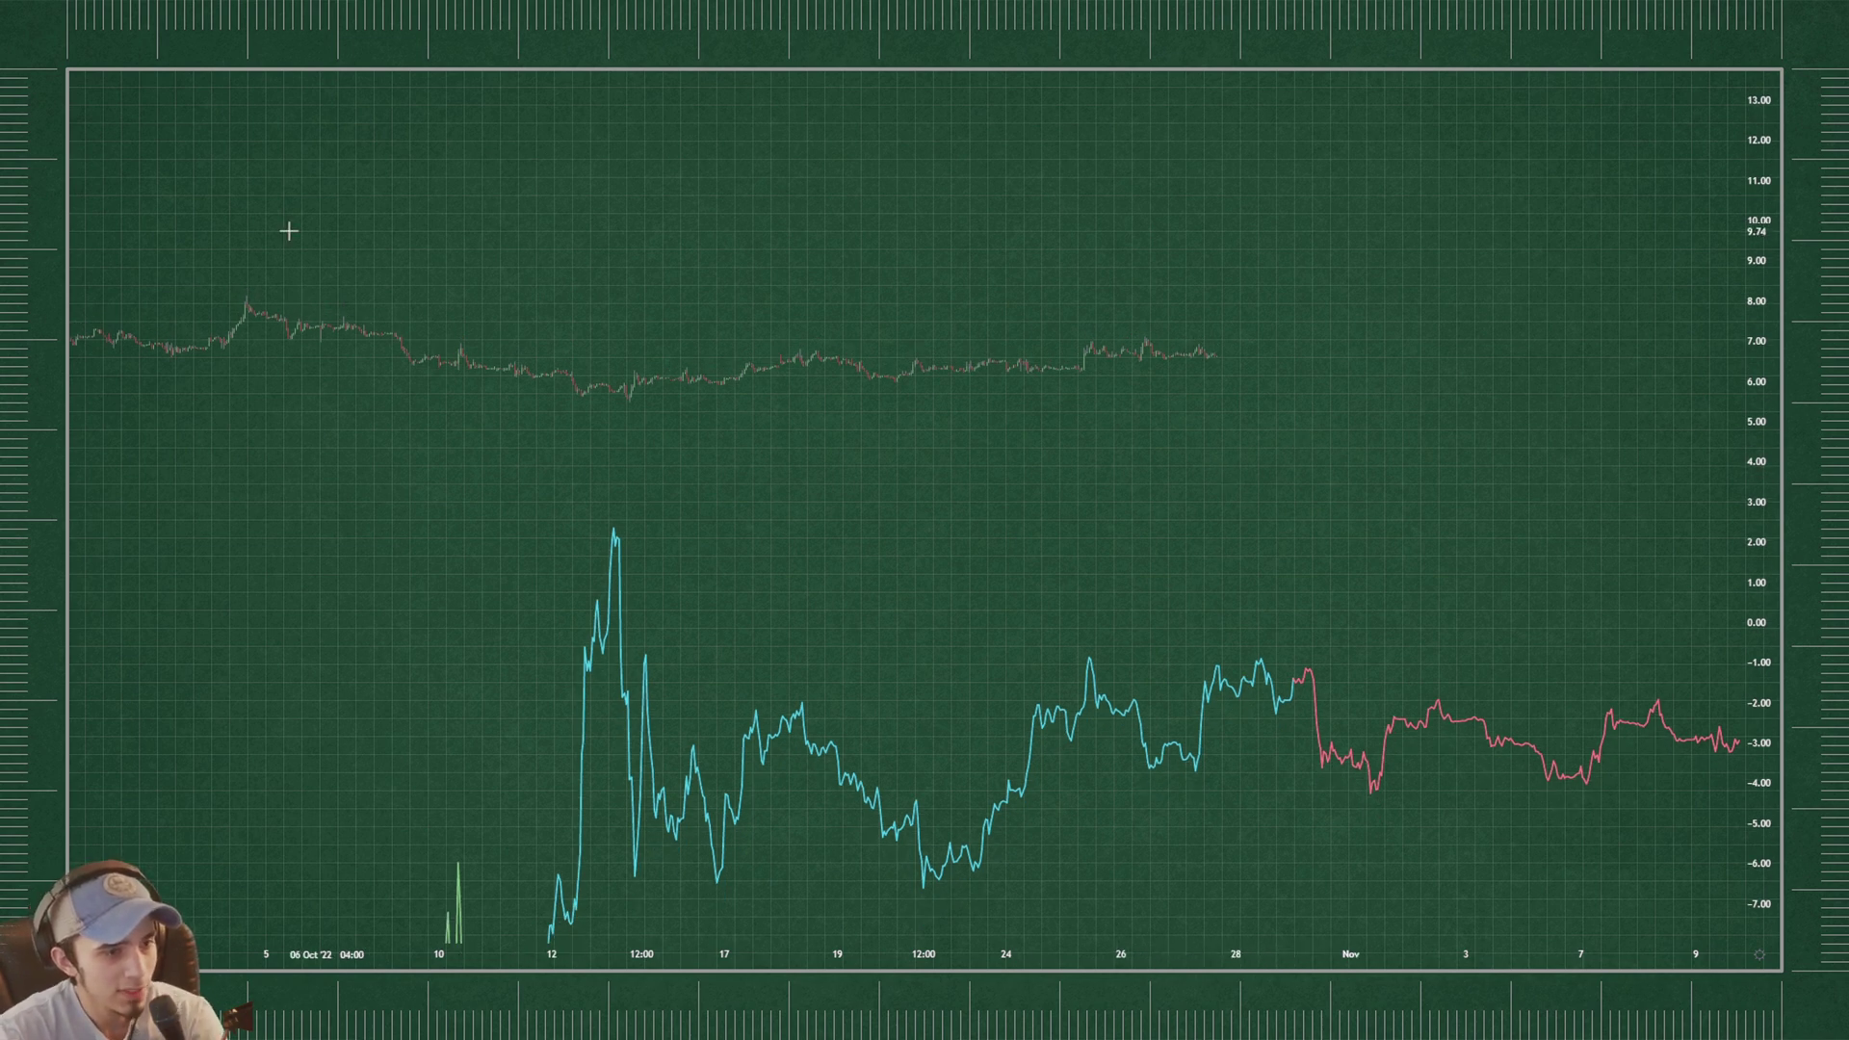
mouse_move(1115, 711)
left_mouse_down()
mouse_move(1169, 784)
mouse_move(1214, 656)
mouse_move(1164, 682)
left_mouse_up()
key("ctrl+z")
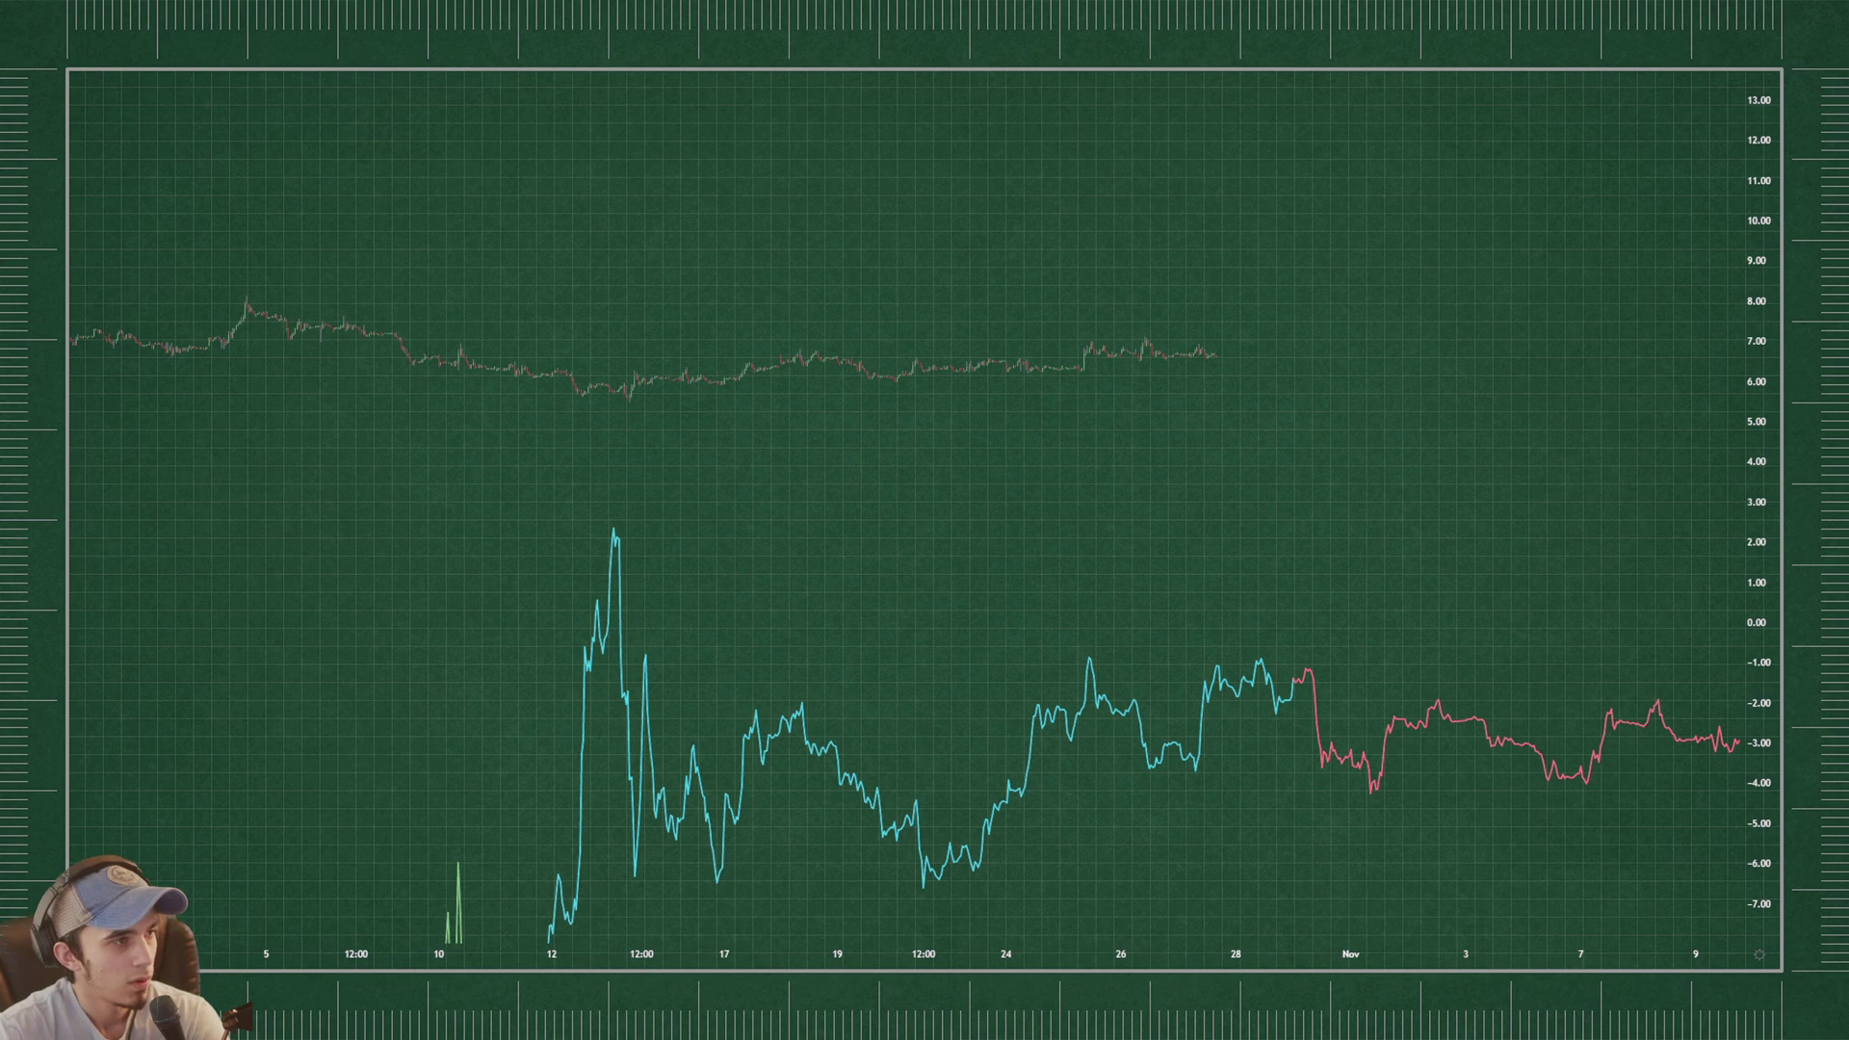
scroll(1144, 627, "down", 10)
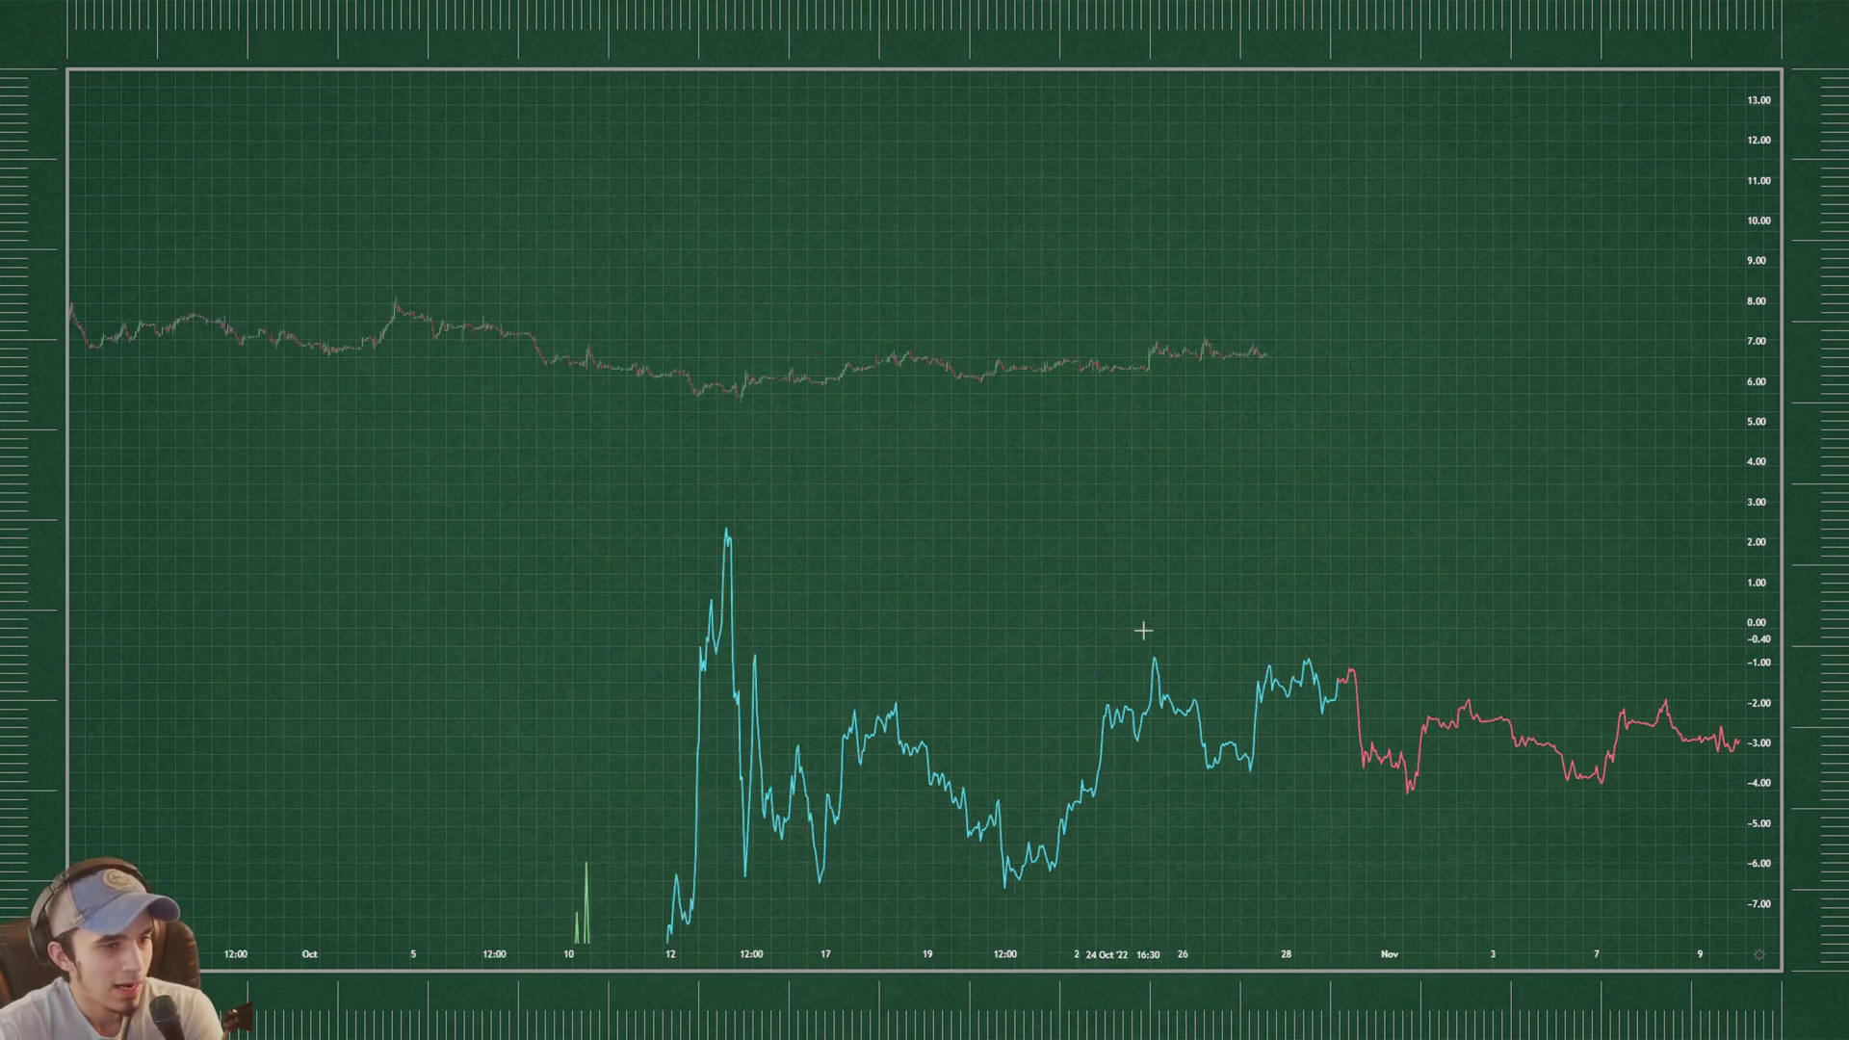
left_click_drag(1748, 352, 1734, 790)
left_click_drag(788, 517, 1007, 586)
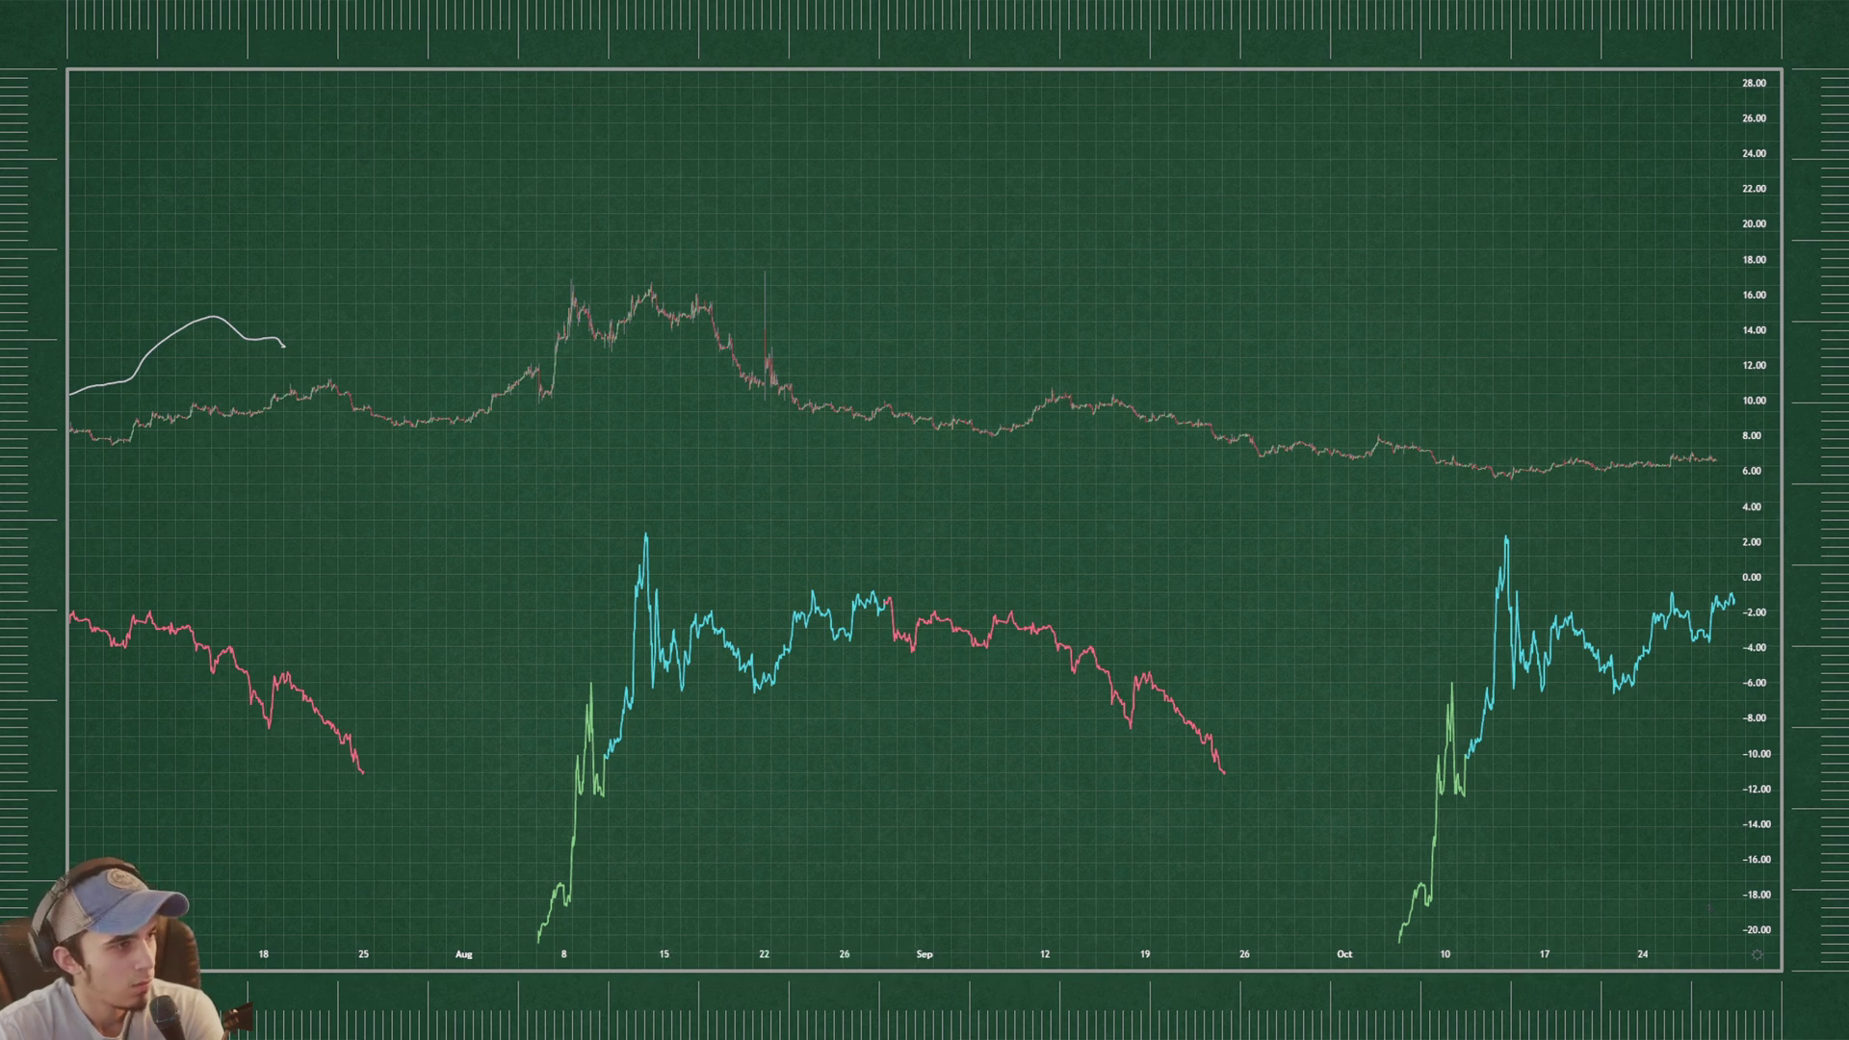
- Delete the leftover white freehand stroke above the June–July '22 candles, and return to October '22
left_click(426, 350)
key("Escape")
left_click_drag(262, 265, 921, 283)
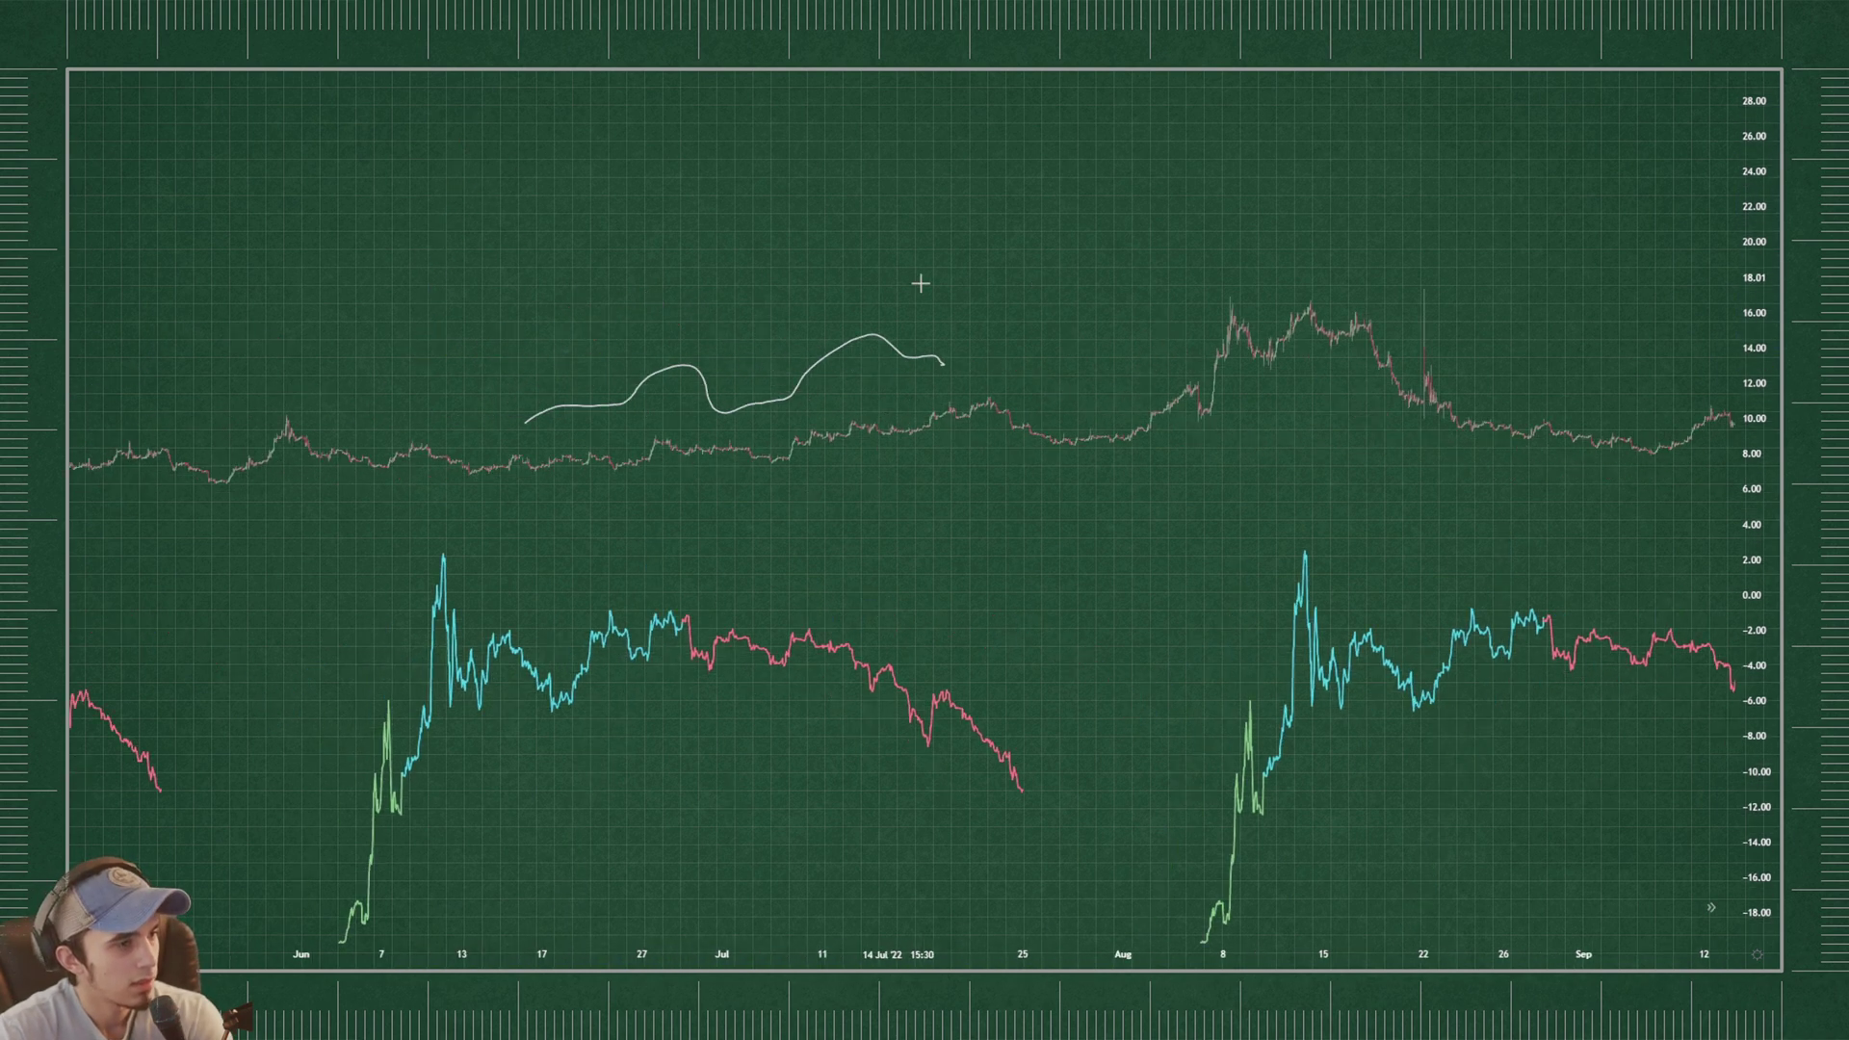
left_click(779, 413)
key("Delete")
mouse_move(1379, 524)
left_mouse_down()
mouse_move(739, 537)
mouse_move(402, 508)
left_mouse_up()
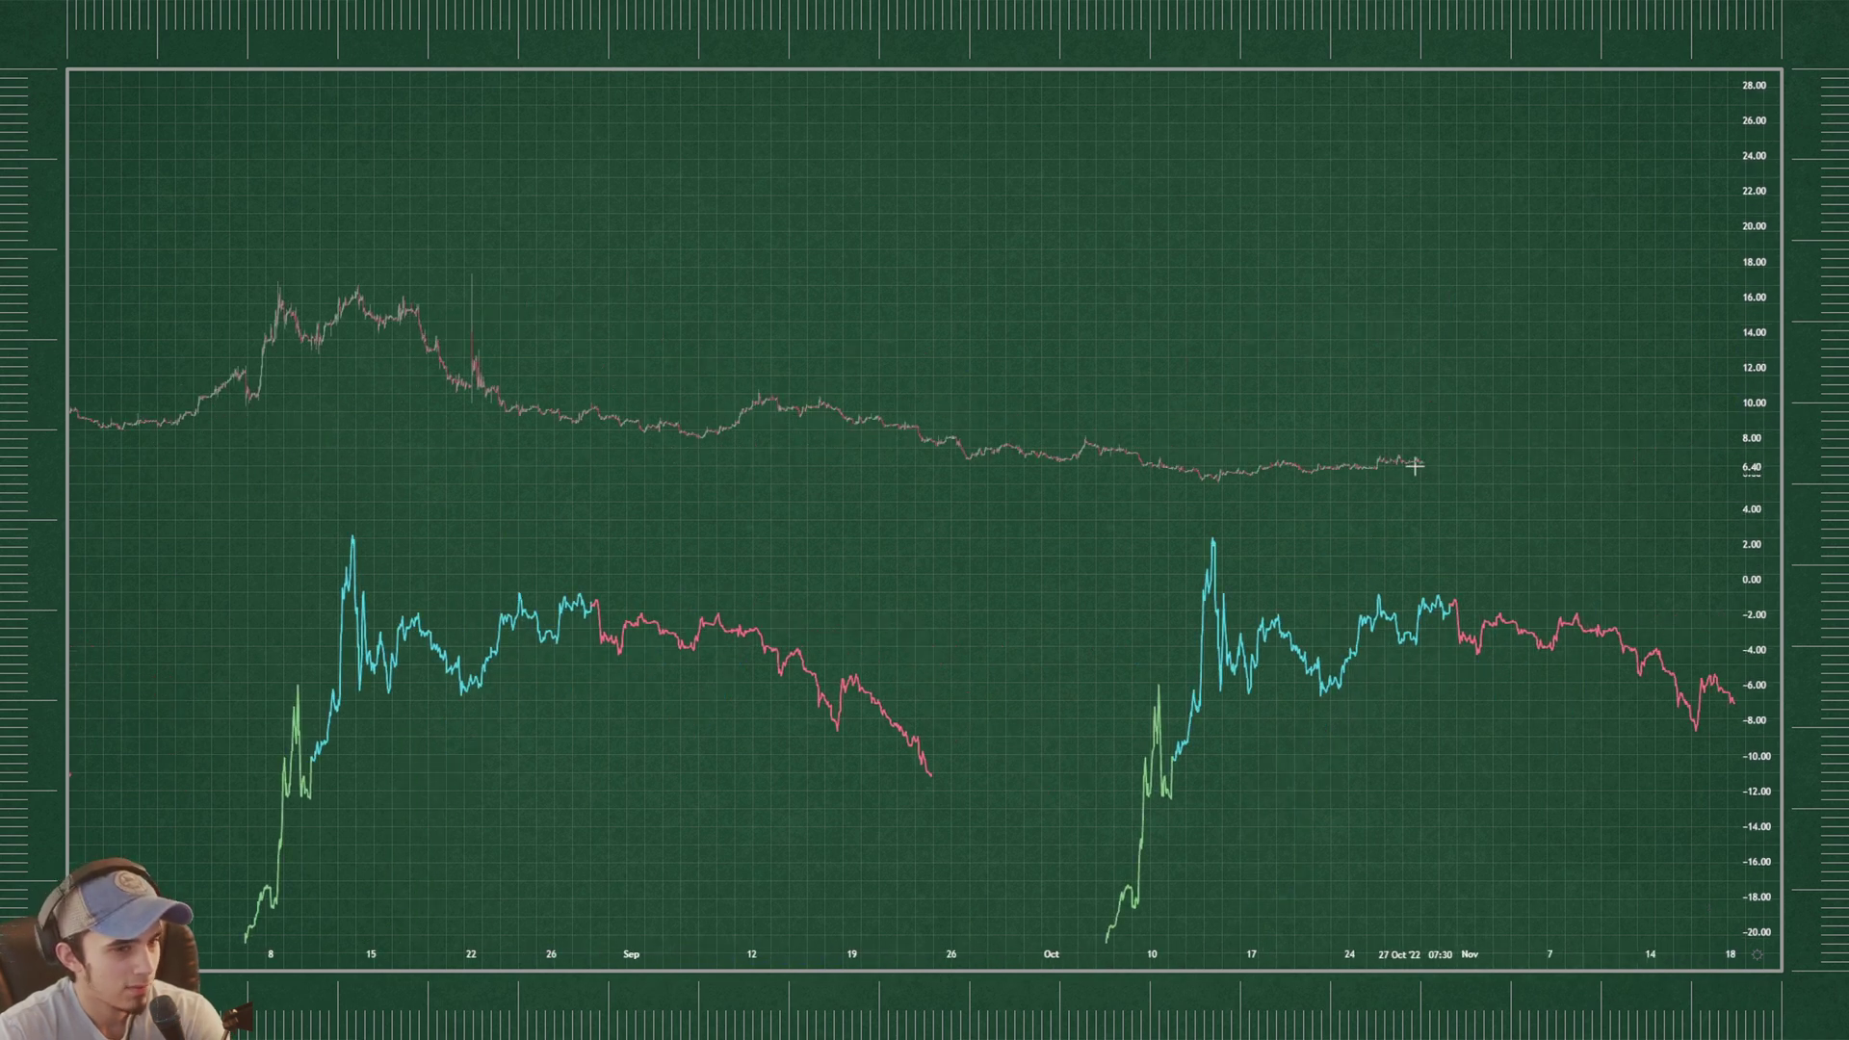
- Compare the late-October '22 candles closely with the end of the blue pattern below them
scroll(1452, 501, "up", 3)
left_click_drag(1326, 578, 1522, 598)
scroll(1523, 582, "up", 8)
left_click_drag(1753, 616, 1753, 332)
scroll(1487, 526, "up", 3)
scroll(1683, 385, "up", 4)
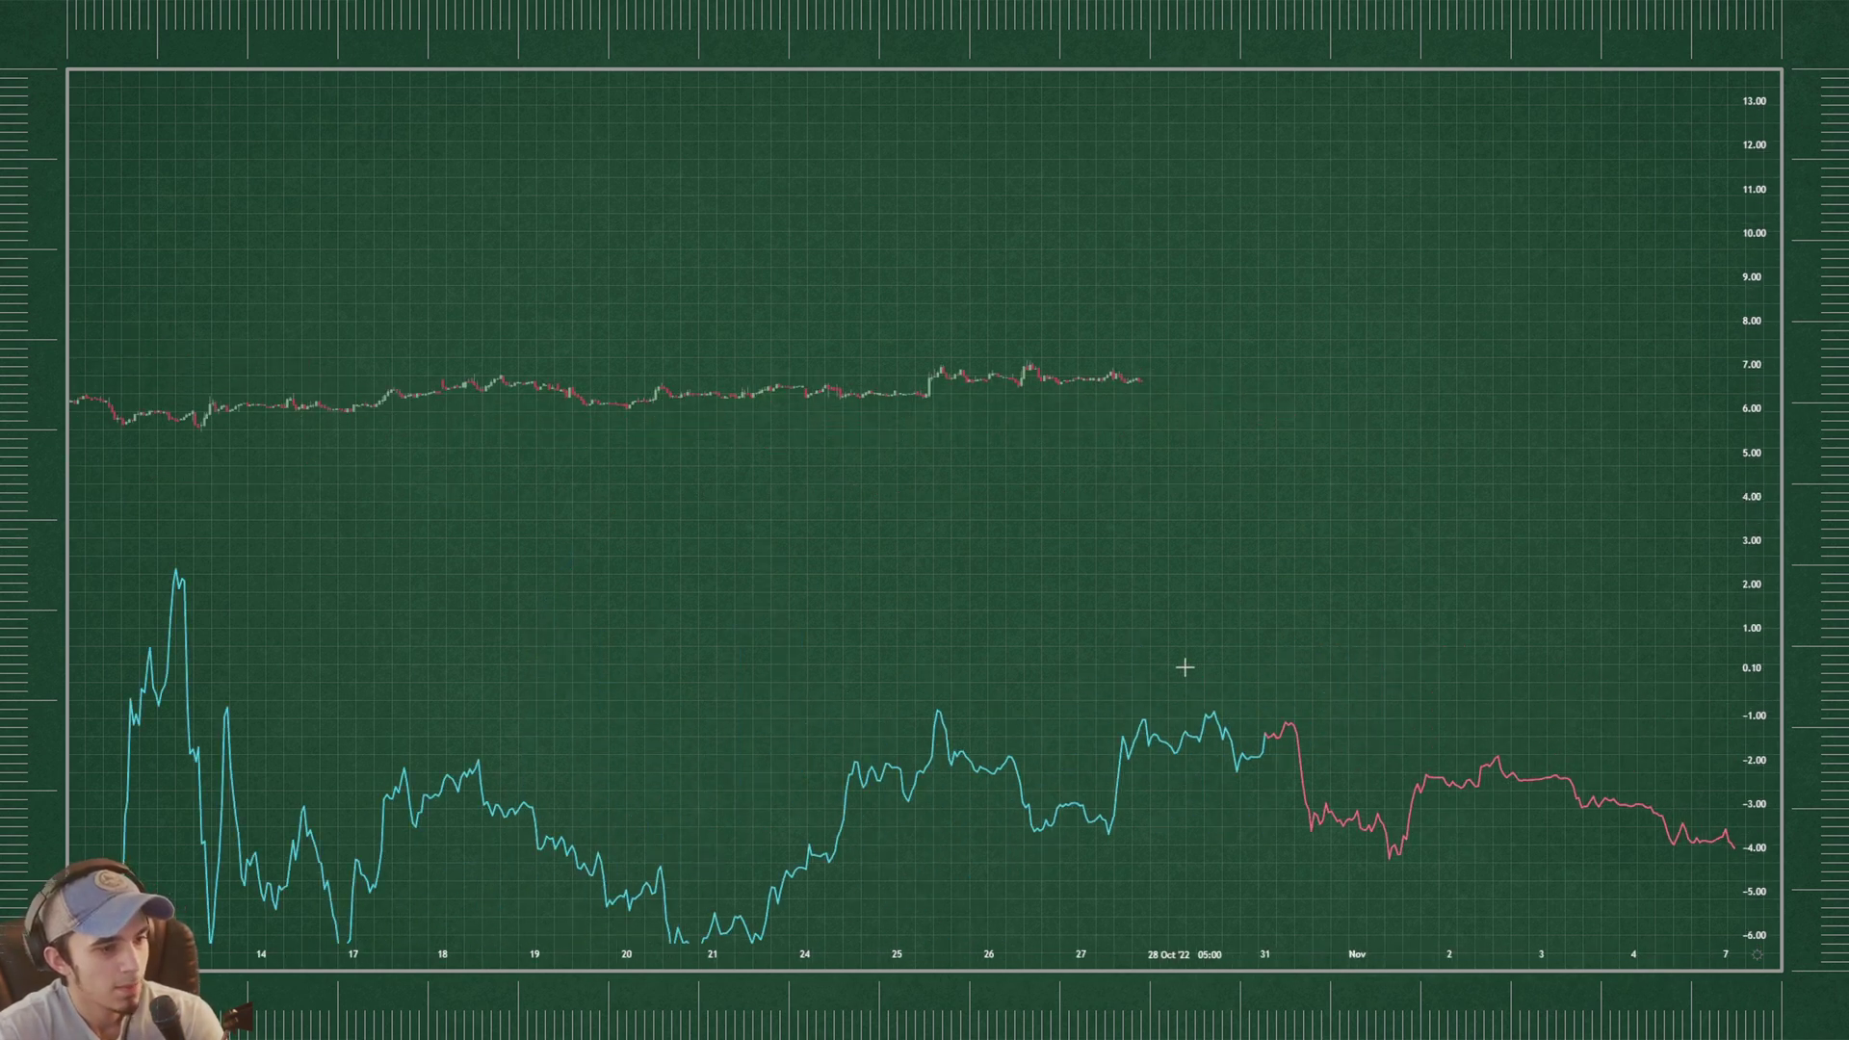
left_click_drag(1161, 718, 998, 759)
key("ctrl+z")
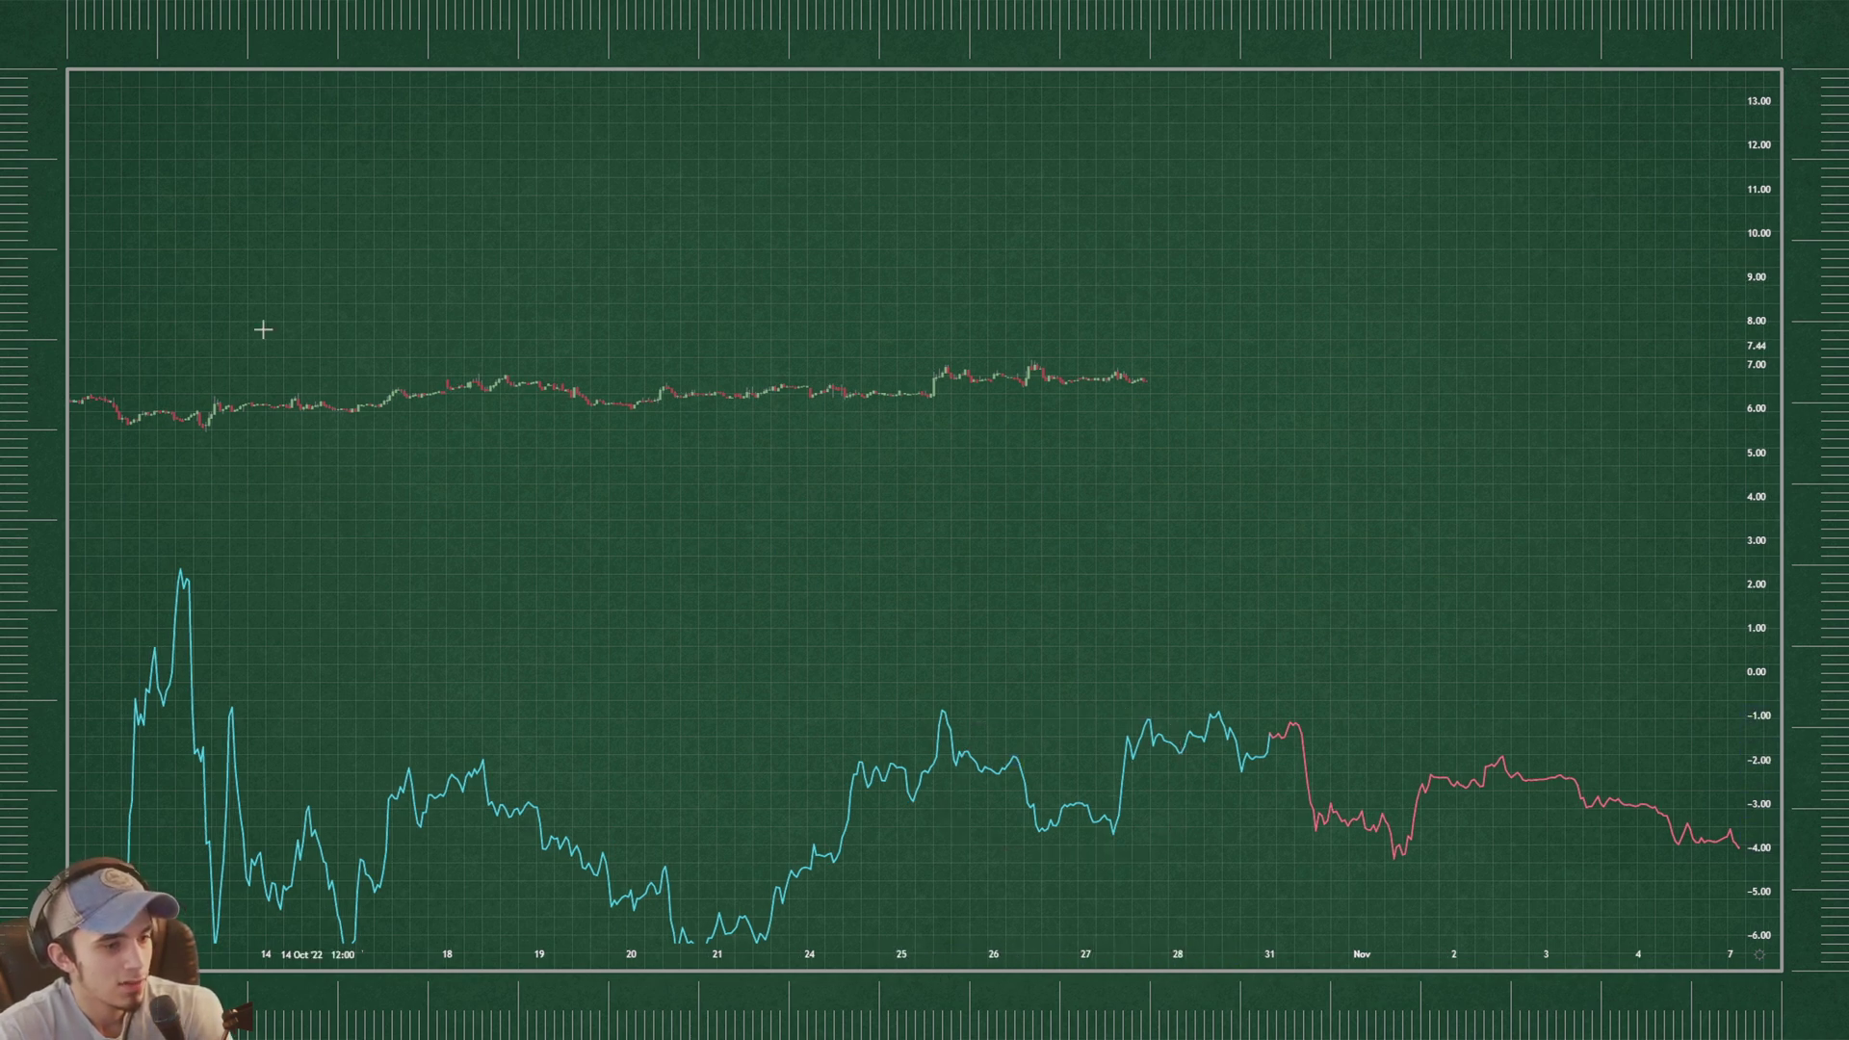
- Clone the blue pattern and position the copy just below the October '22 candles, ending at 31 Oct '22 04:30 and 5.99
right_click(1013, 768)
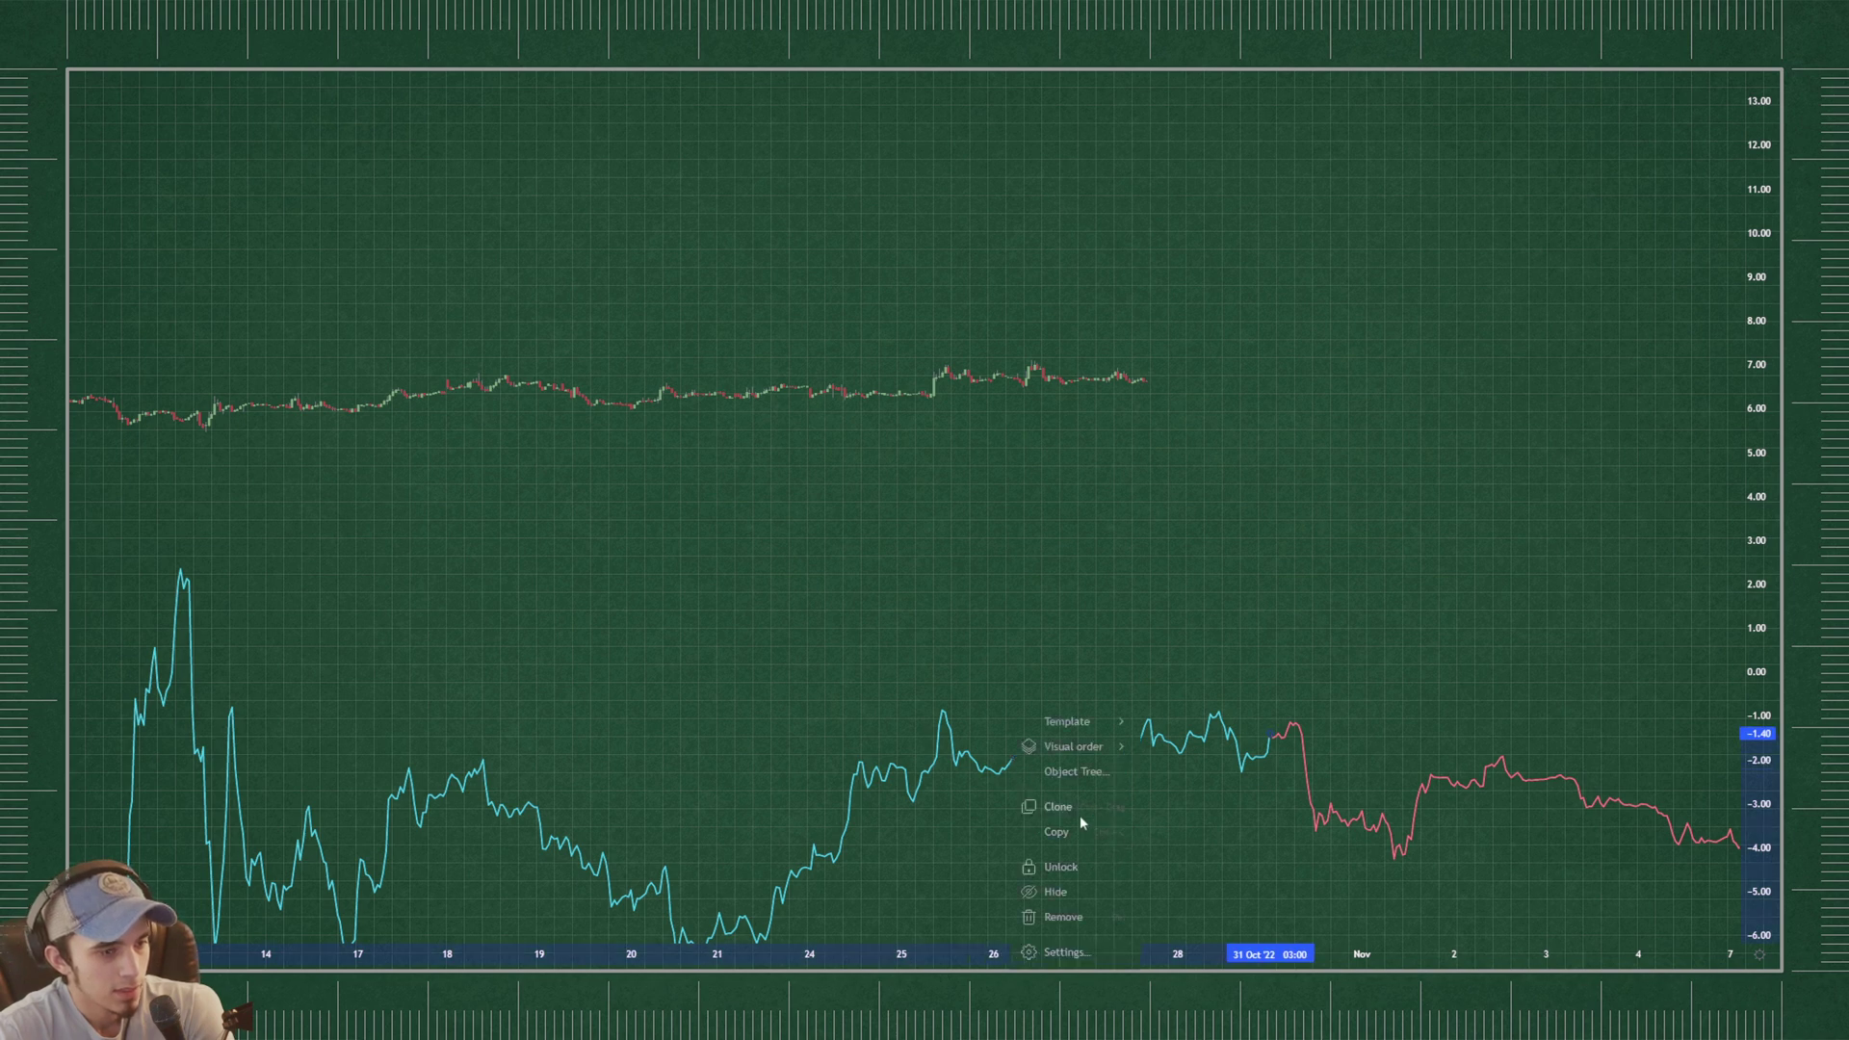
left_click(1060, 807)
mouse_move(986, 749)
left_mouse_down()
mouse_move(995, 413)
mouse_move(995, 438)
left_mouse_up()
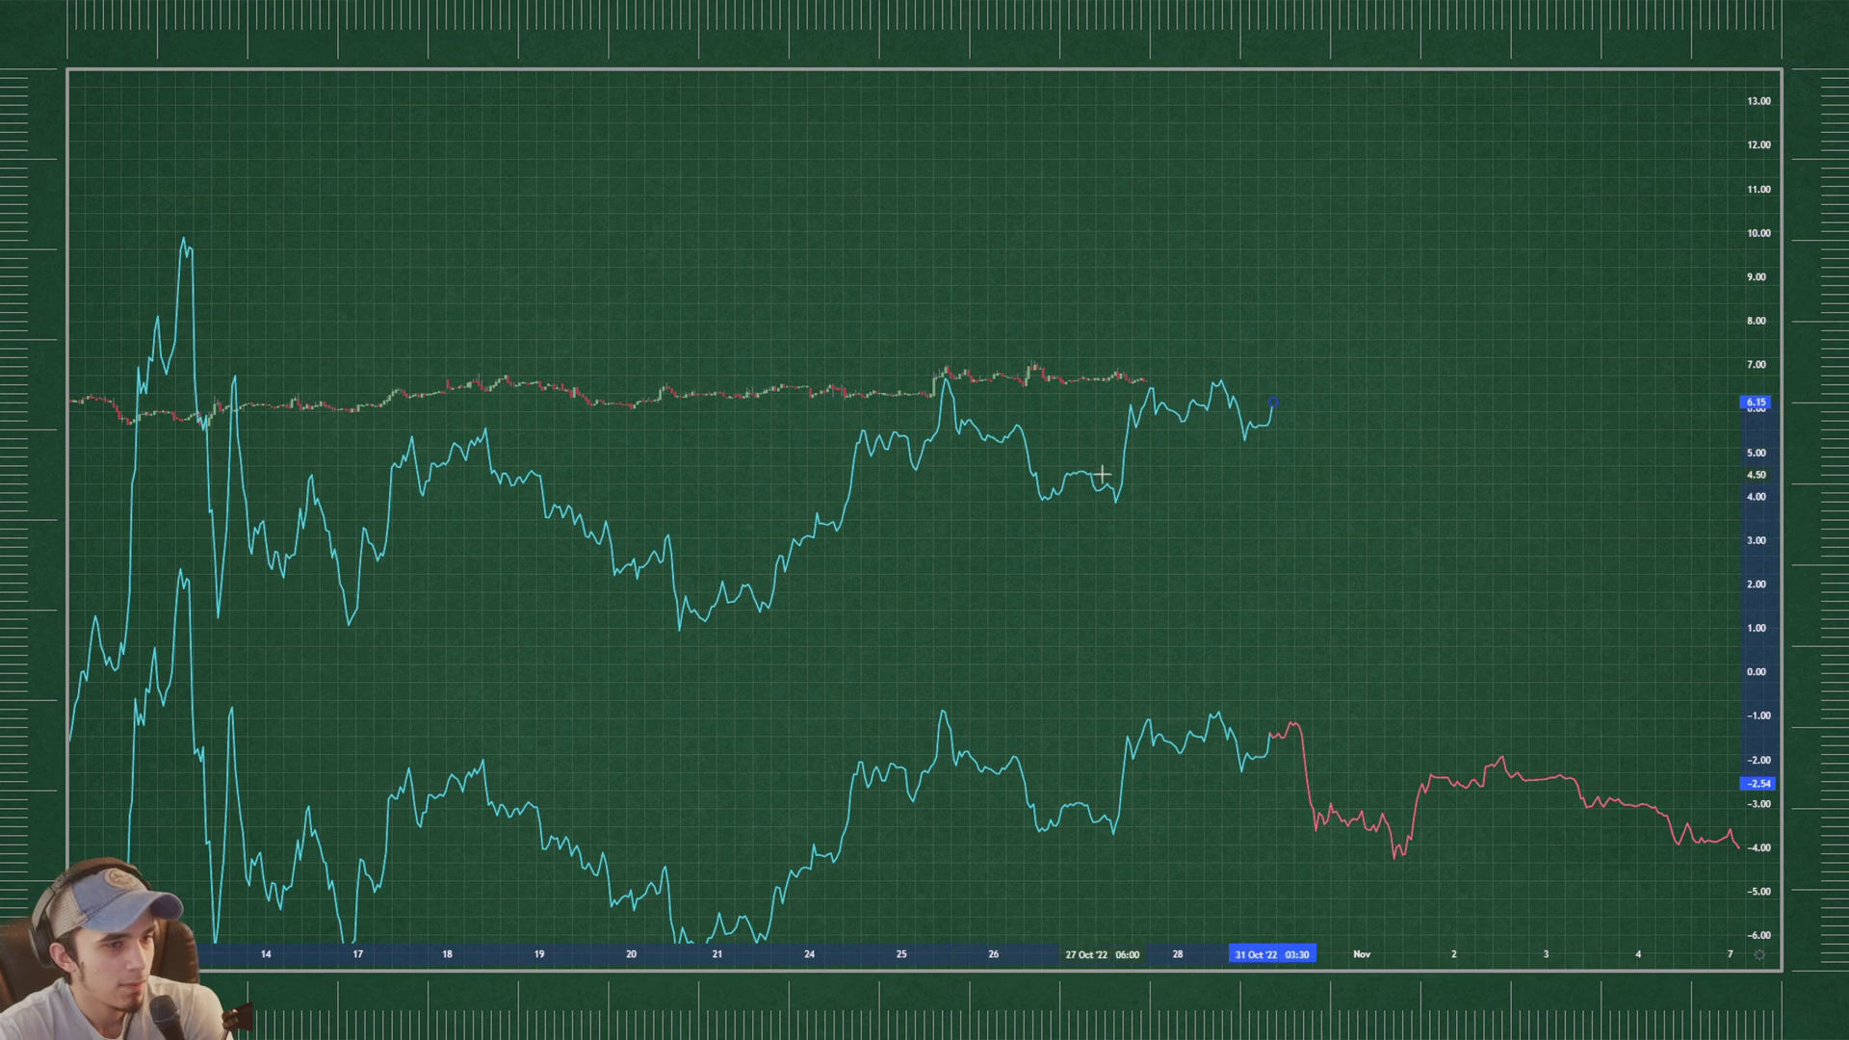
mouse_move(1092, 483)
left_mouse_down()
mouse_move(1140, 482)
mouse_move(1070, 478)
left_mouse_up()
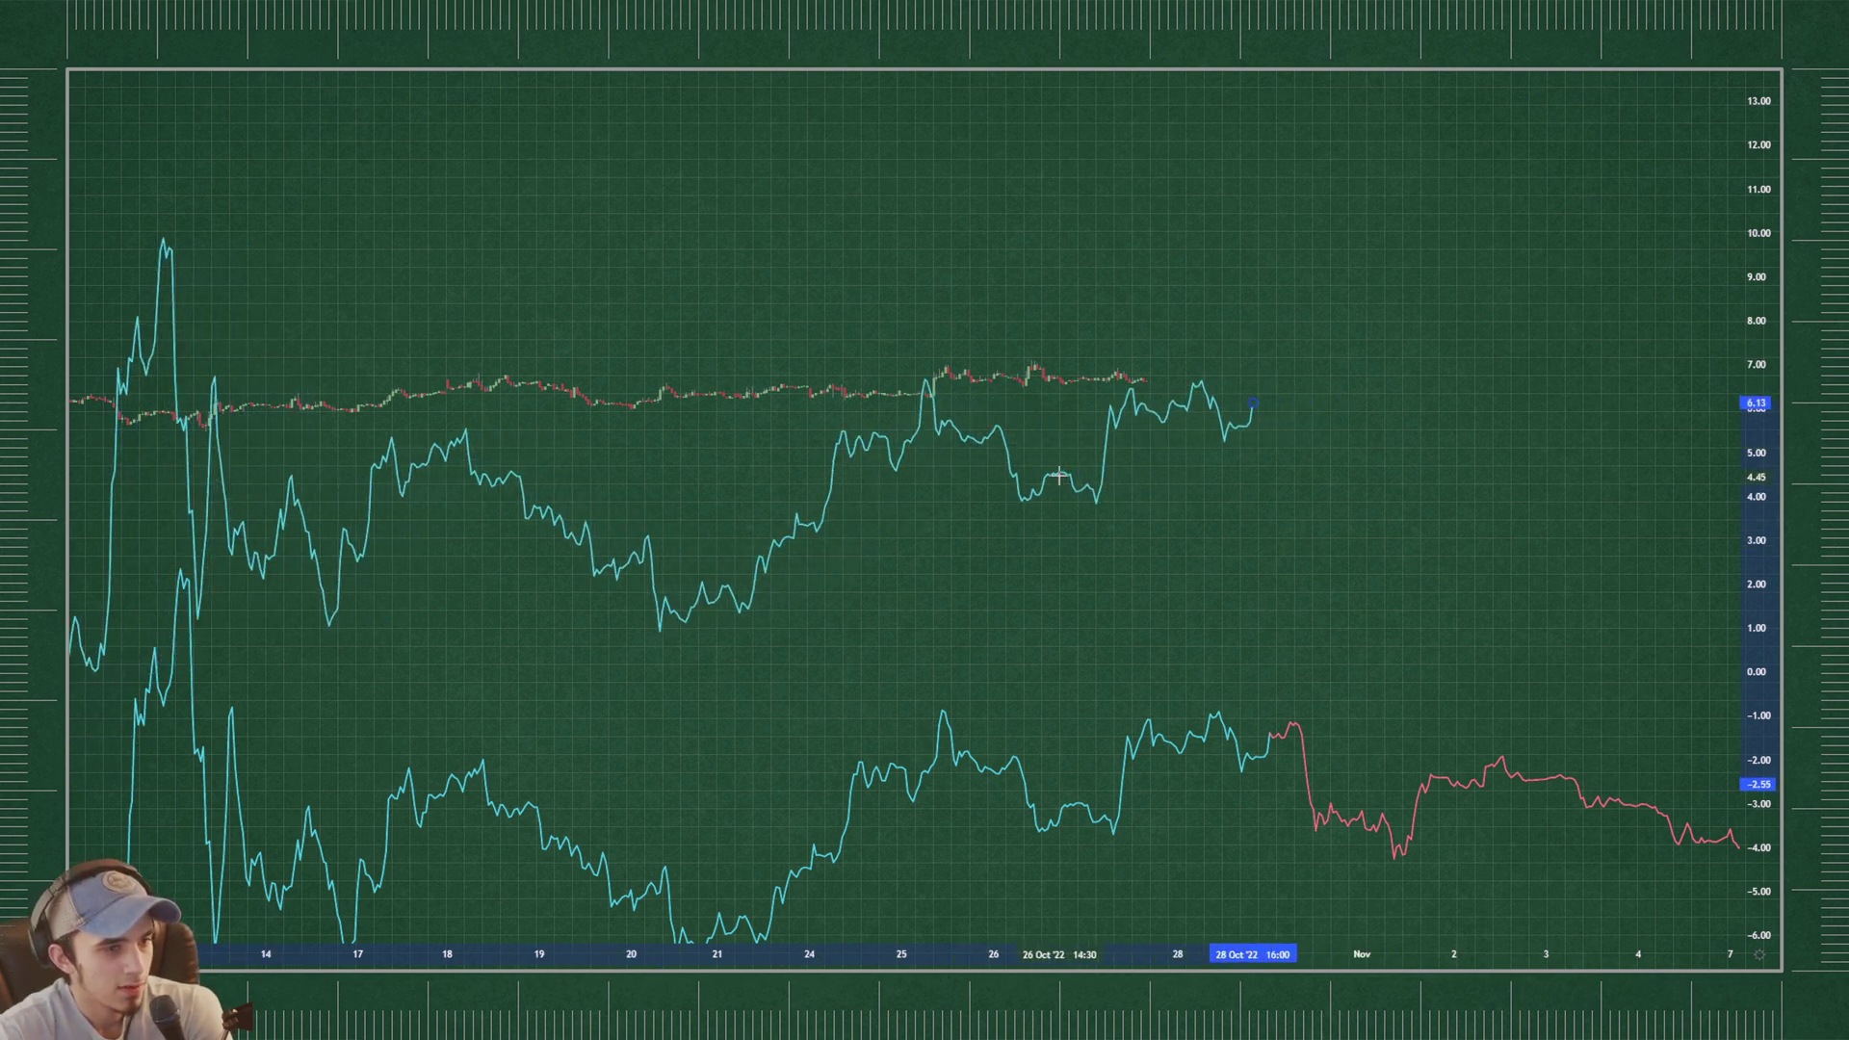
mouse_move(1056, 482)
left_mouse_down()
mouse_move(1122, 474)
mouse_move(1057, 483)
mouse_move(1115, 475)
mouse_move(1067, 474)
mouse_move(1097, 471)
left_mouse_up()
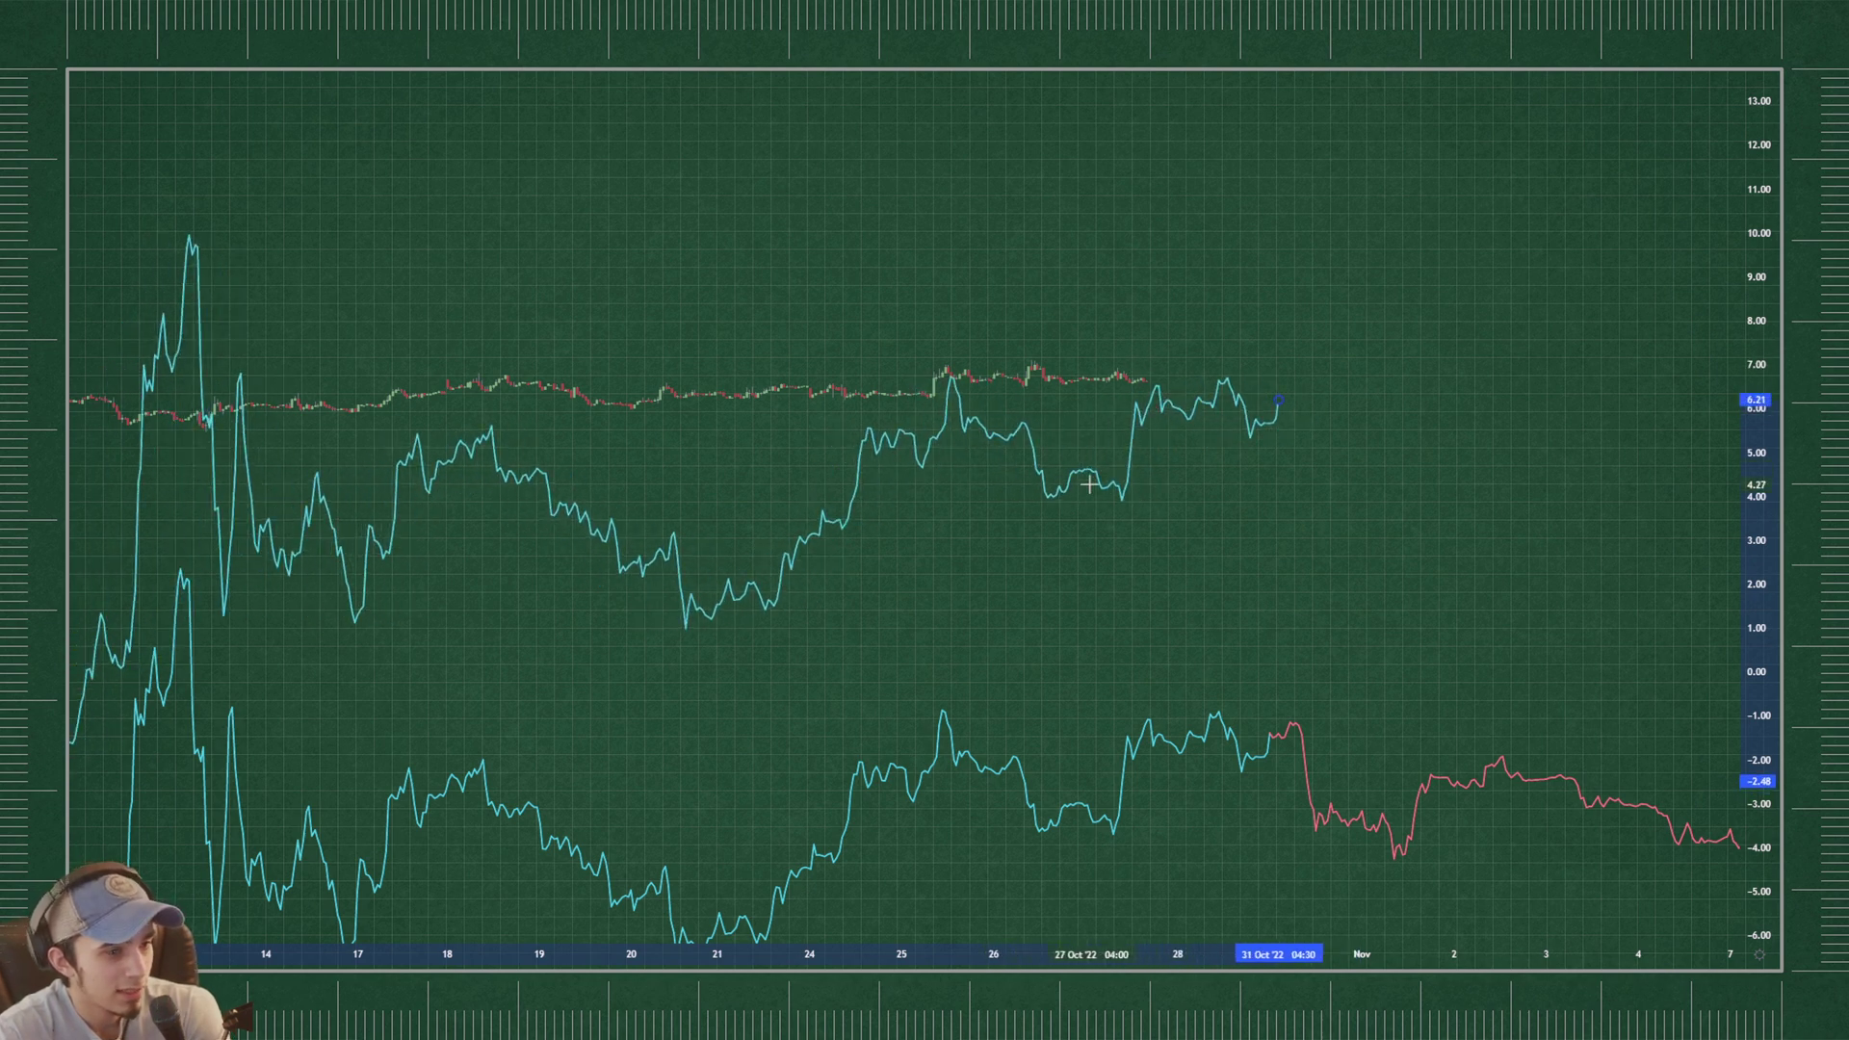
left_click_drag(1084, 474, 1084, 480)
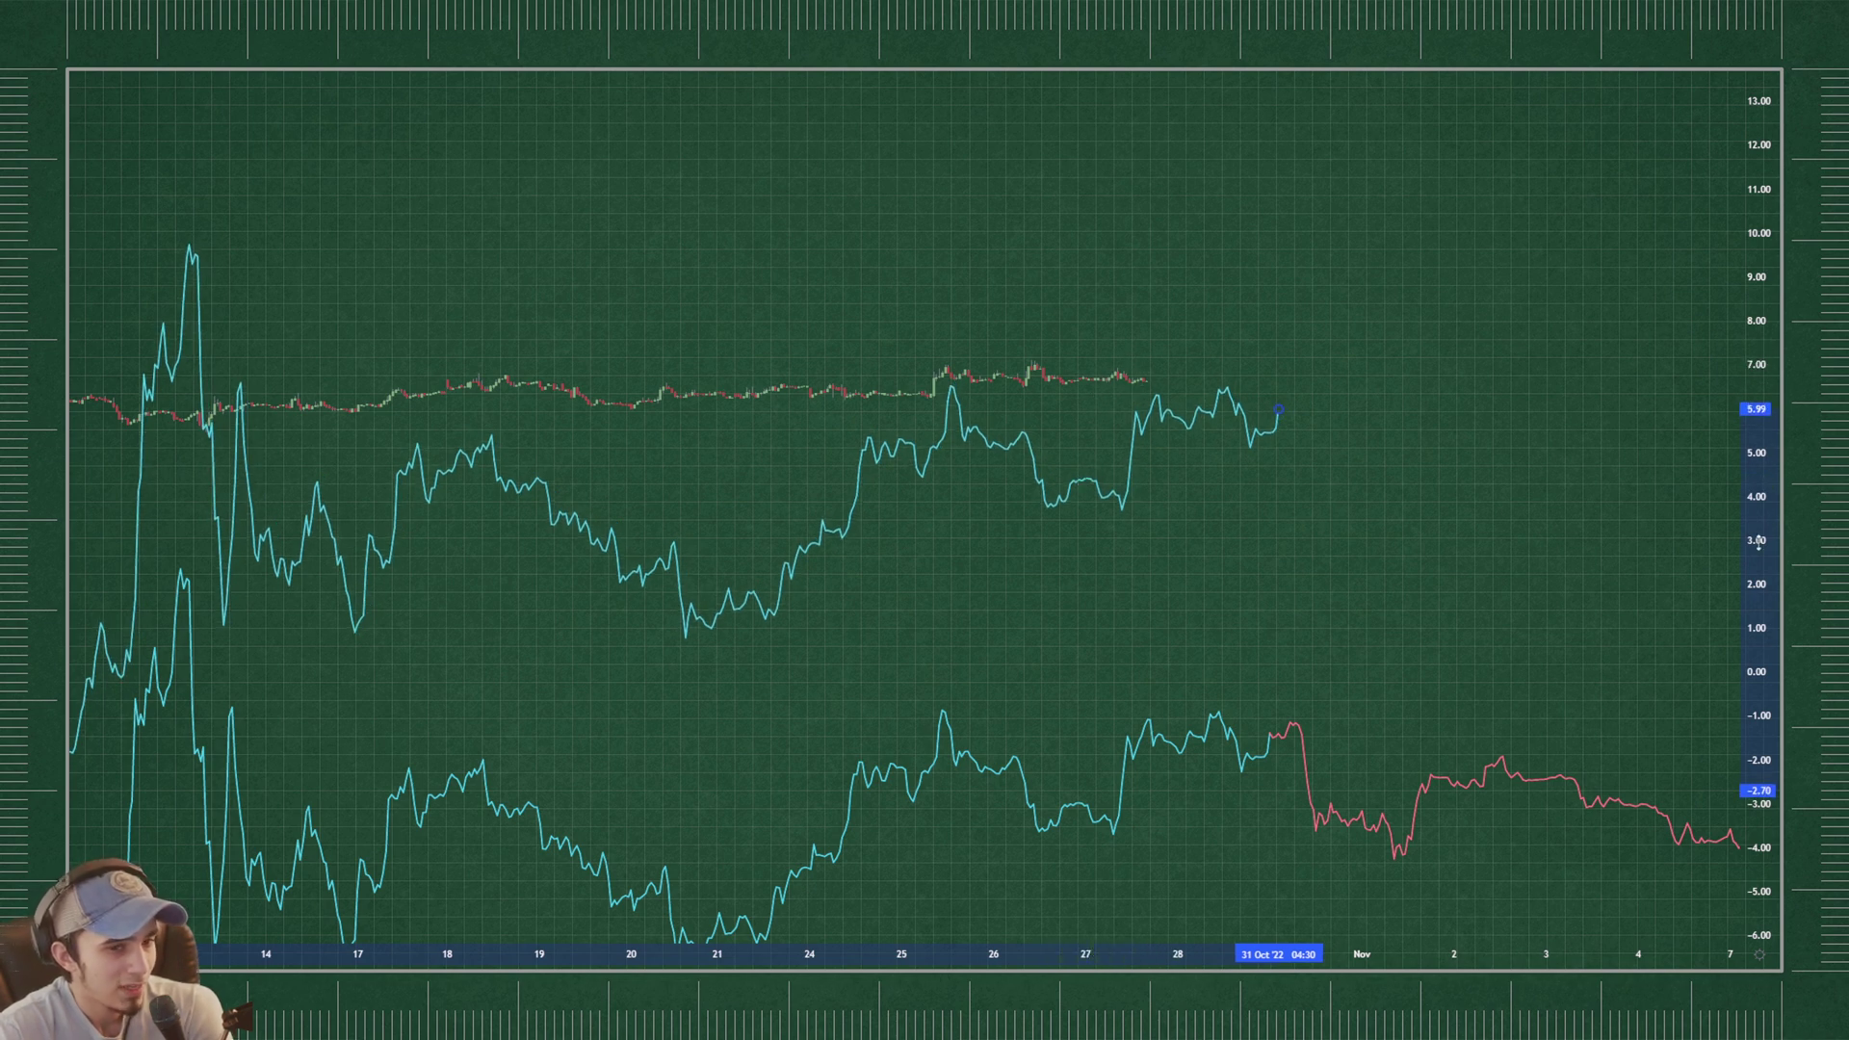
- Shift the copied blue pattern forward in time so it ends at 31 Oct '22 07:30 and 5.89
left_click_drag(1769, 531, 1768, 486)
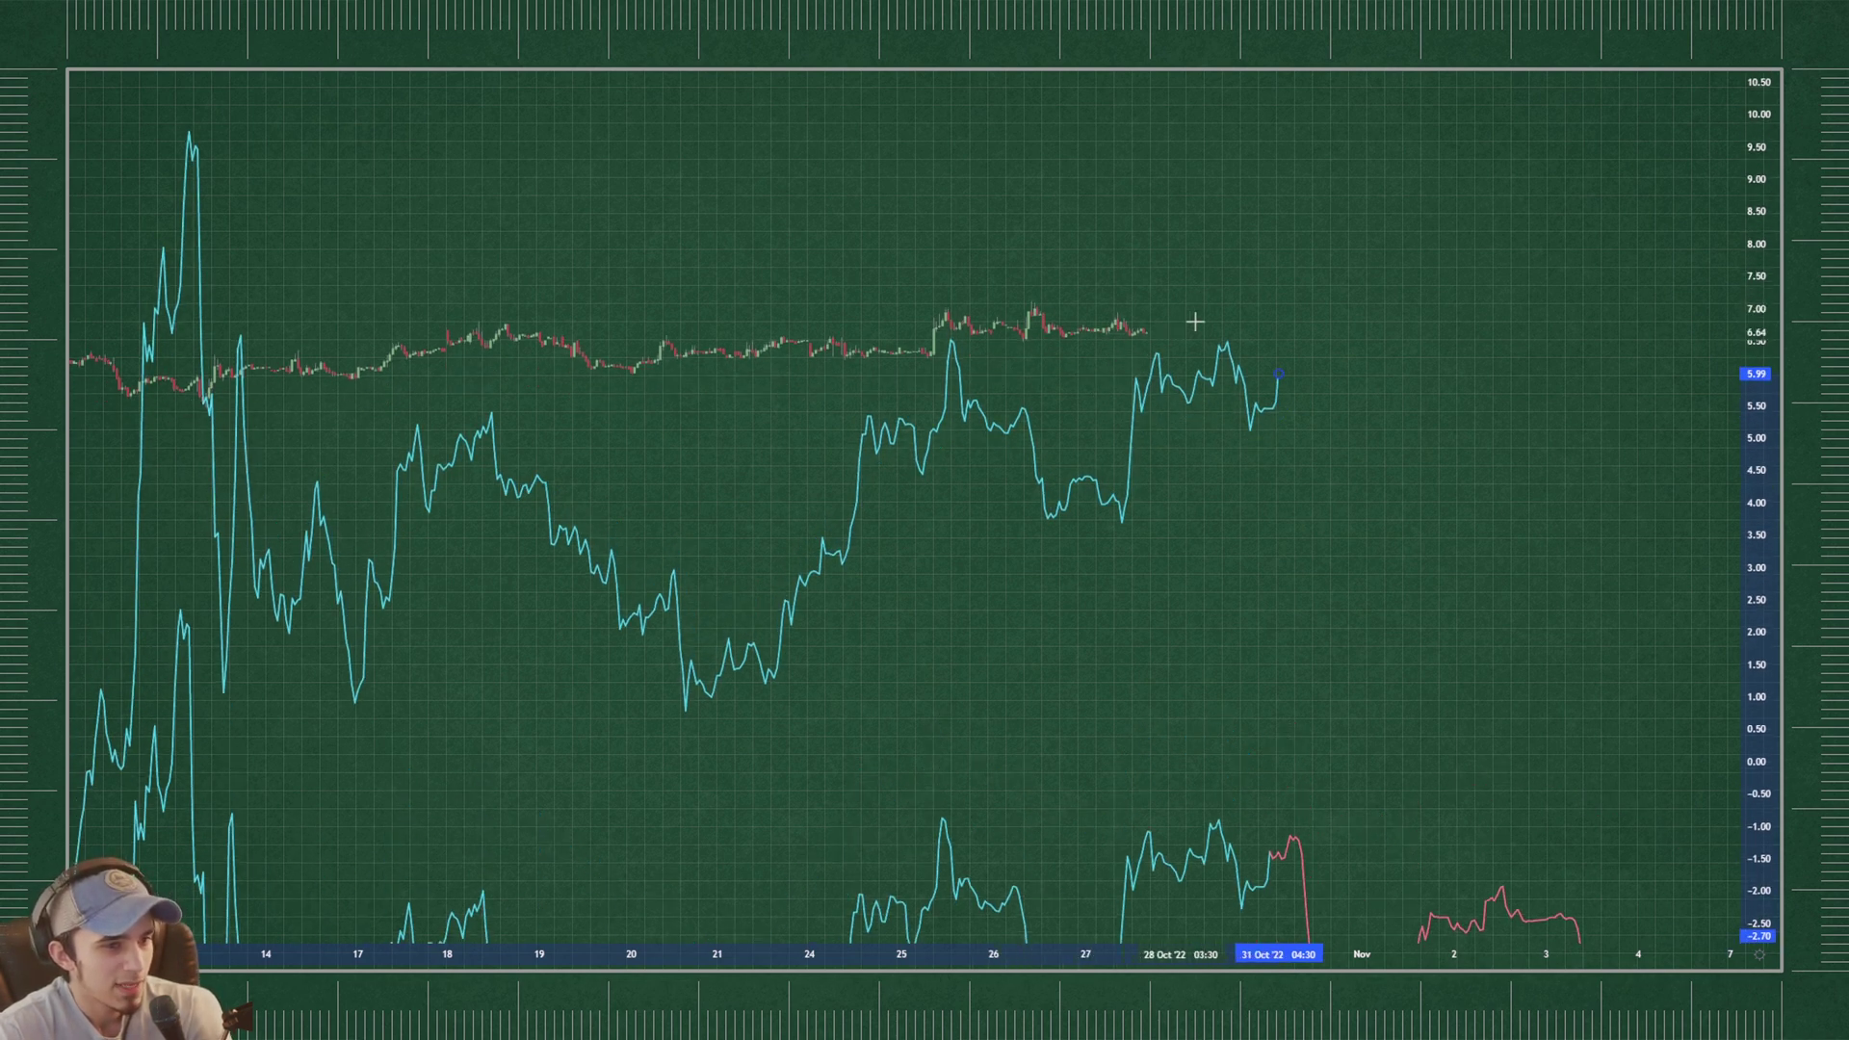
mouse_move(1142, 393)
left_mouse_down()
mouse_move(1160, 391)
mouse_move(1140, 395)
left_mouse_up()
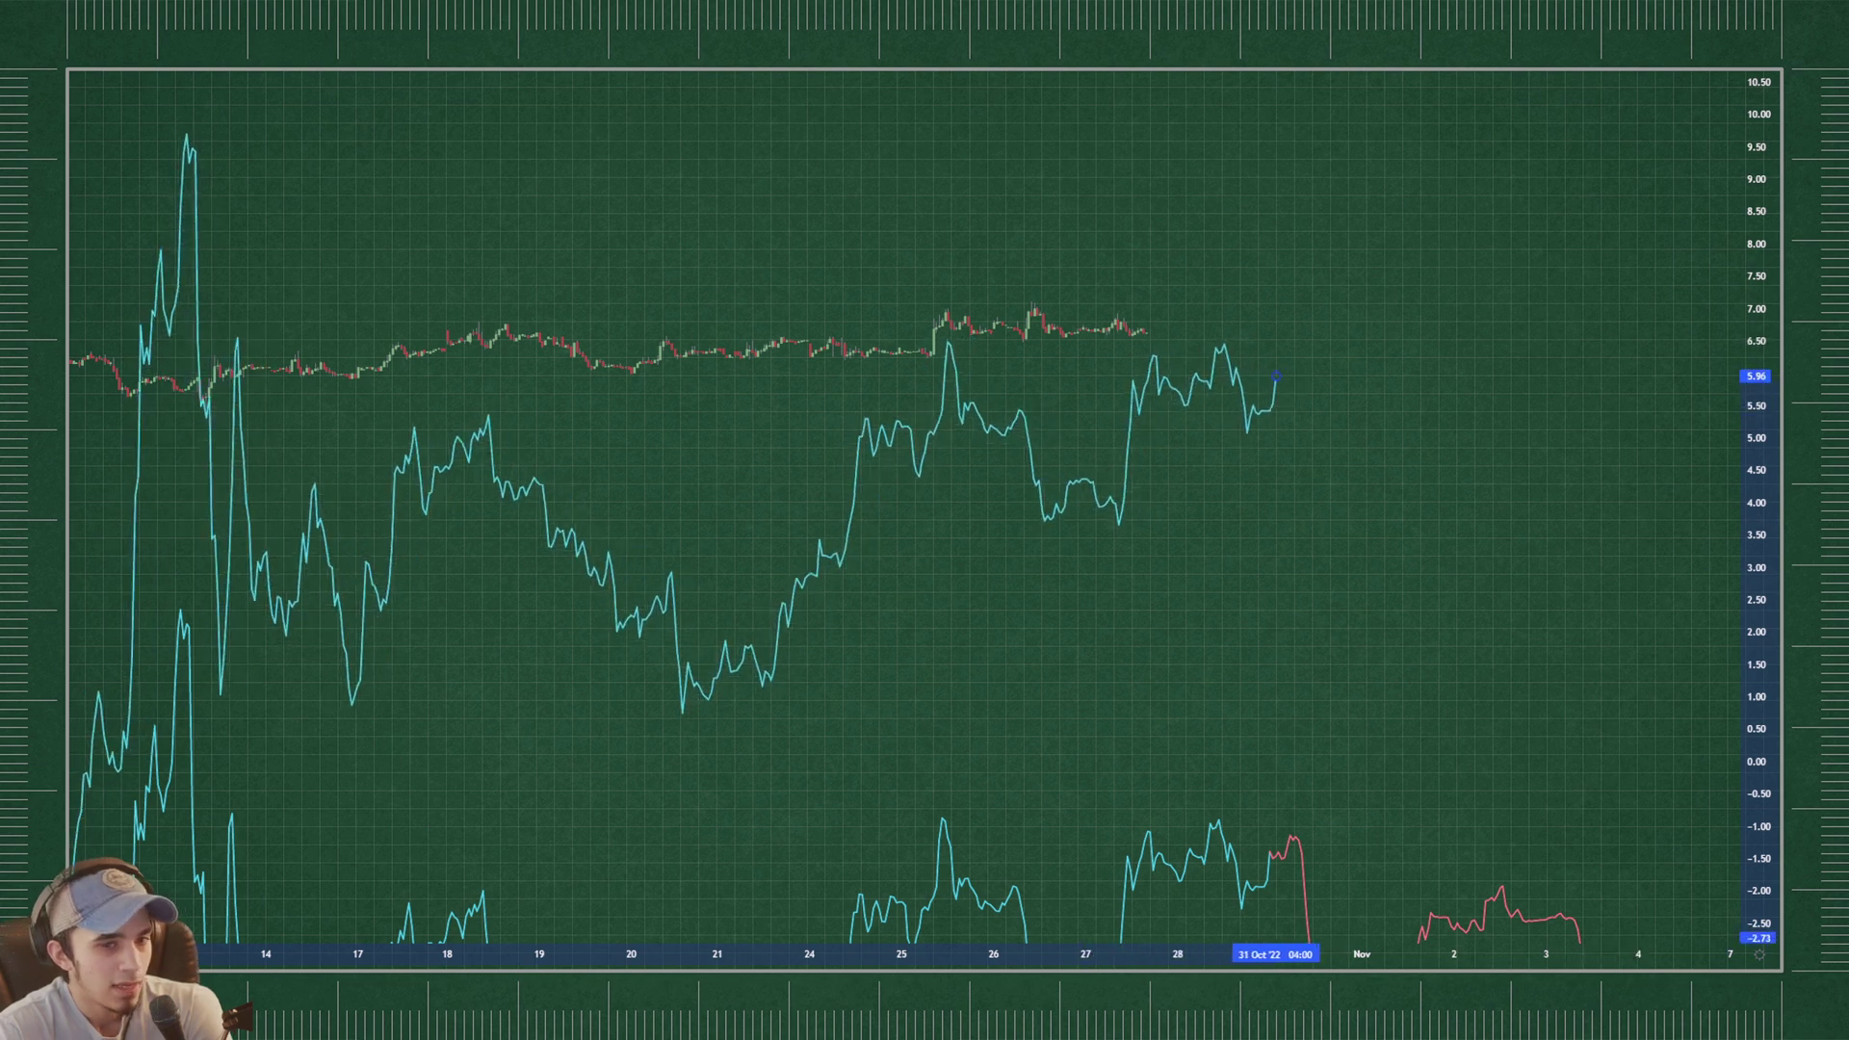
left_click_drag(1740, 404, 1740, 439)
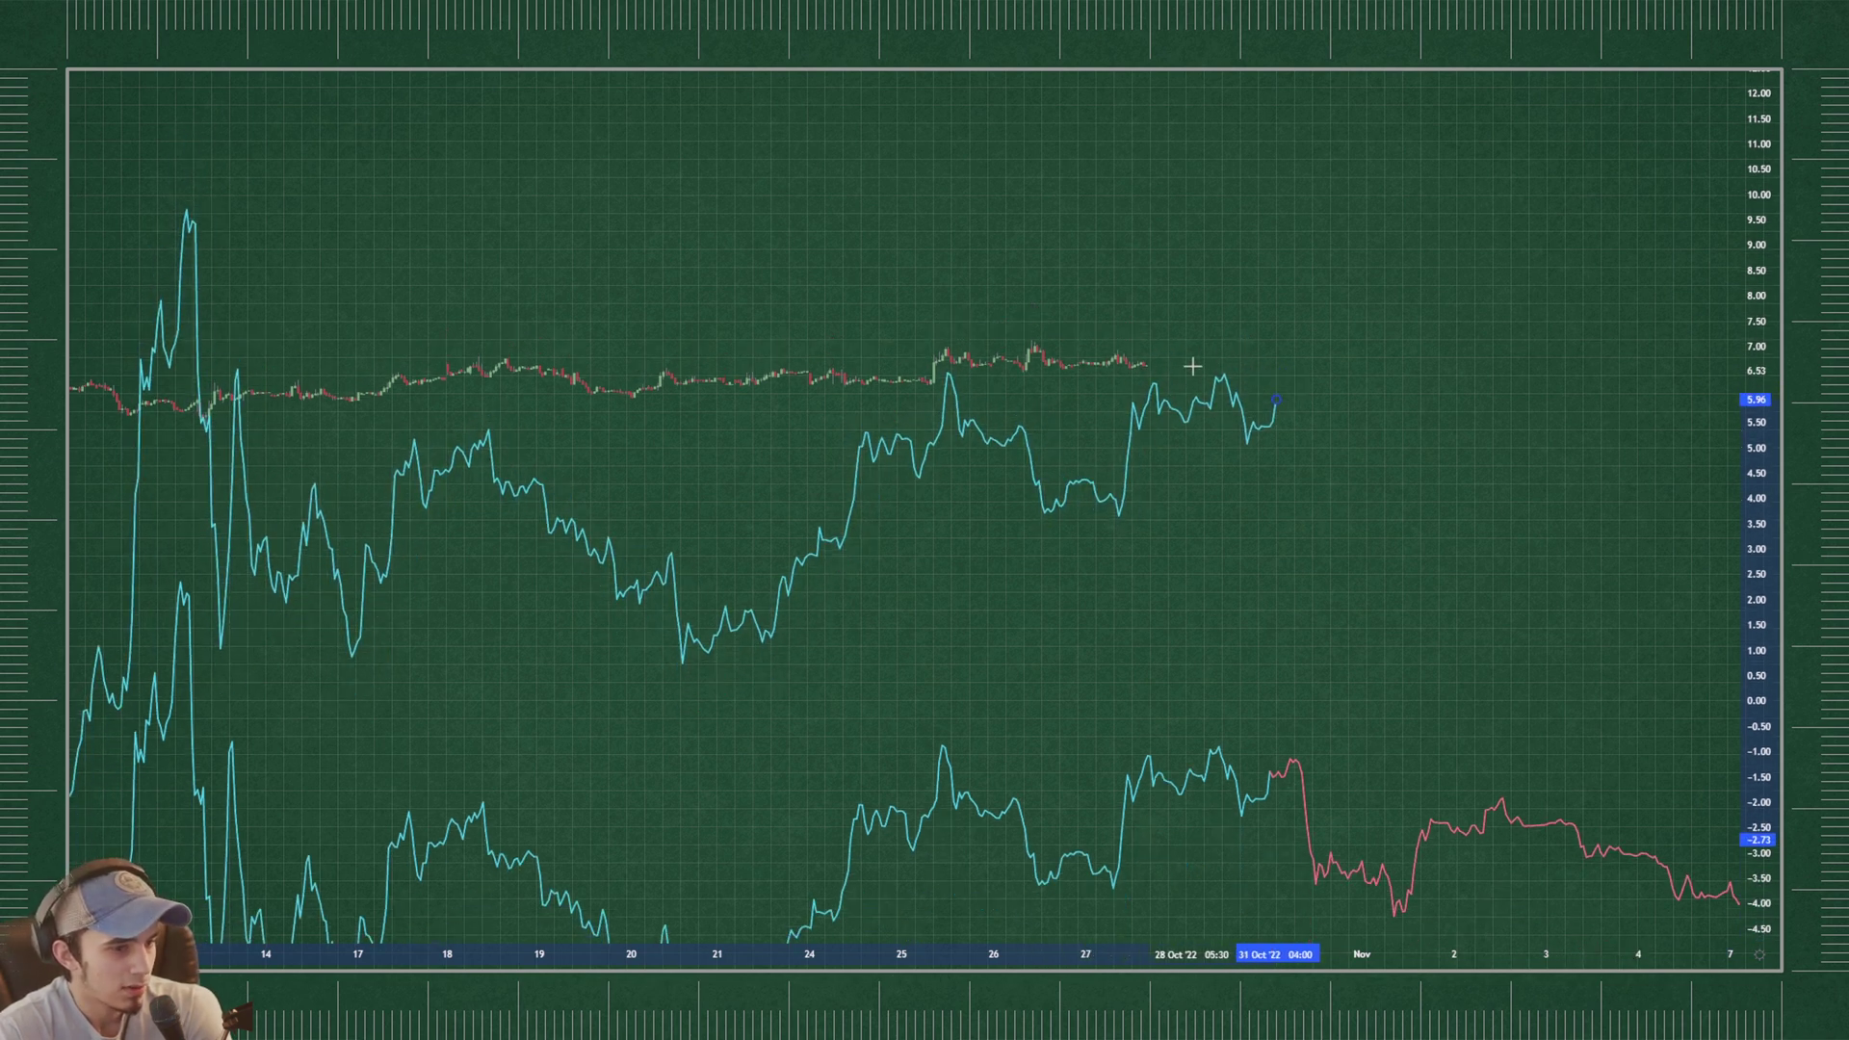
left_click(1102, 495)
left_click_drag(1102, 500, 1121, 503)
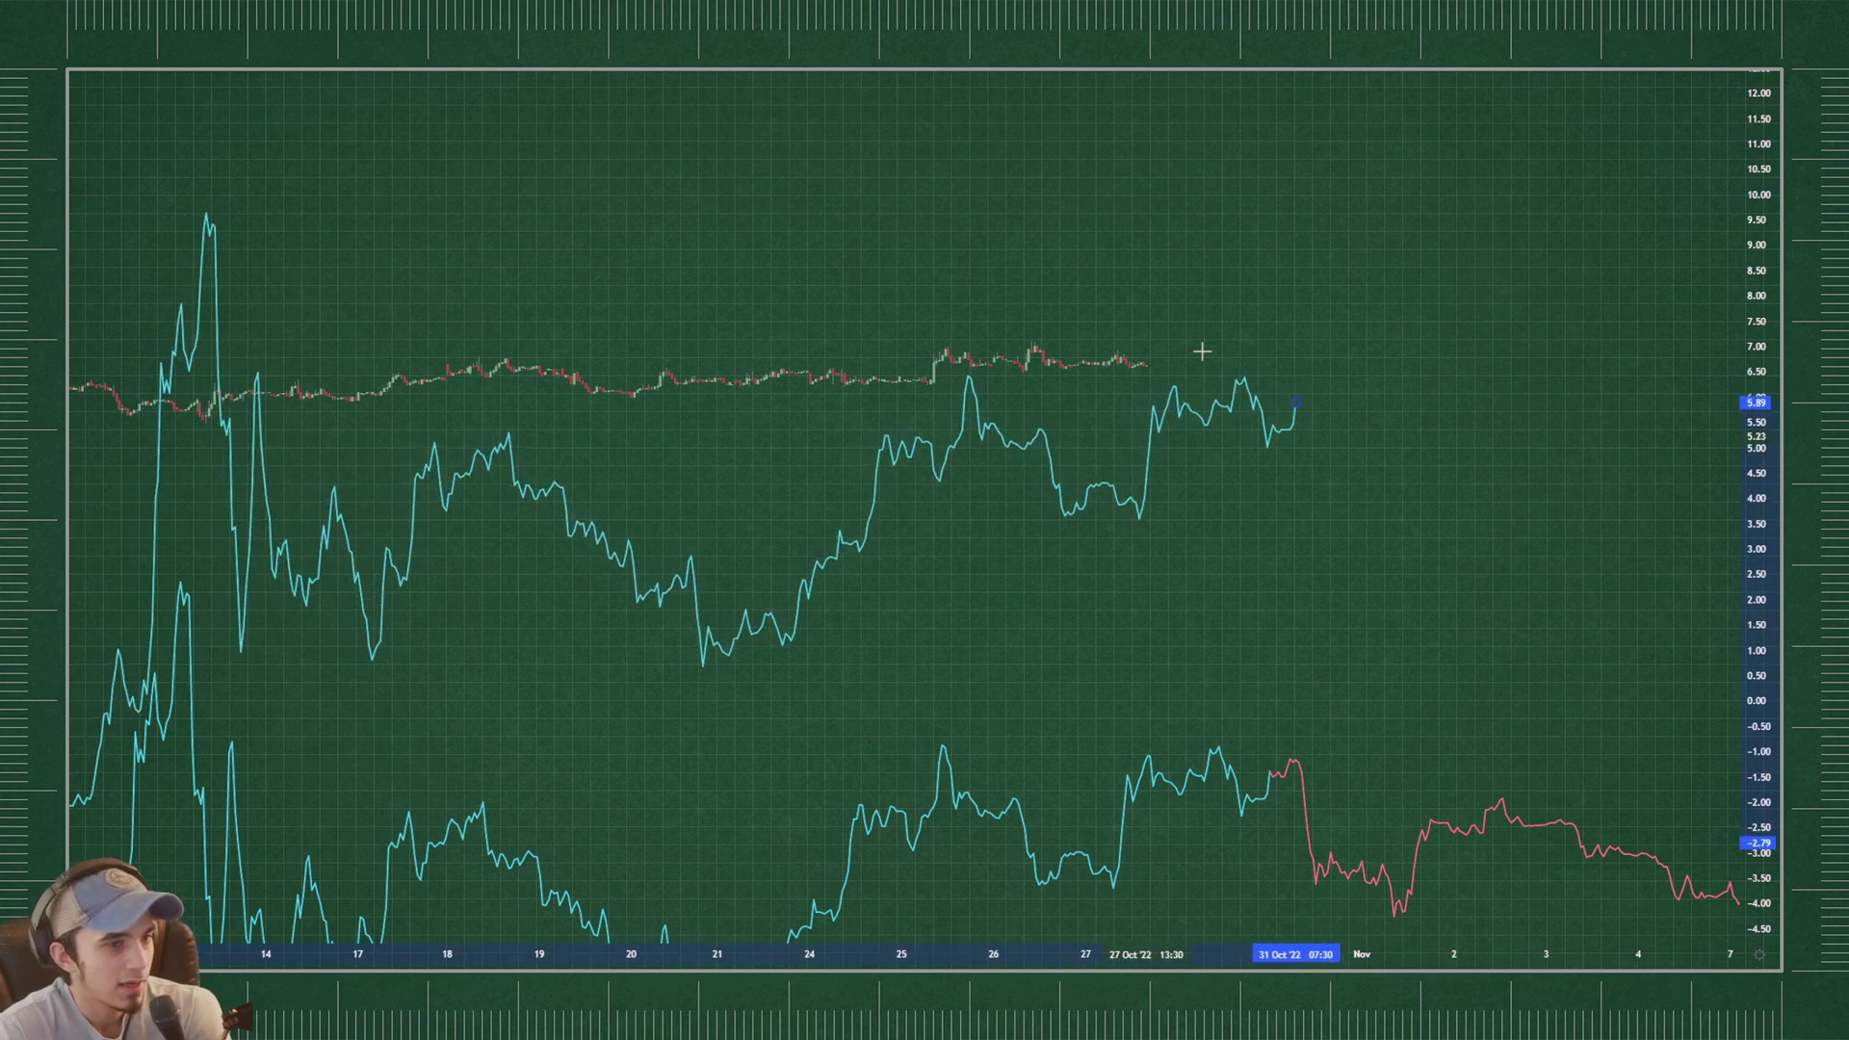
- Delete the cloned blue pattern that overlaps the October '22 candles
scroll(1439, 344, "down", 3)
left_click_drag(1773, 384, 1701, 645)
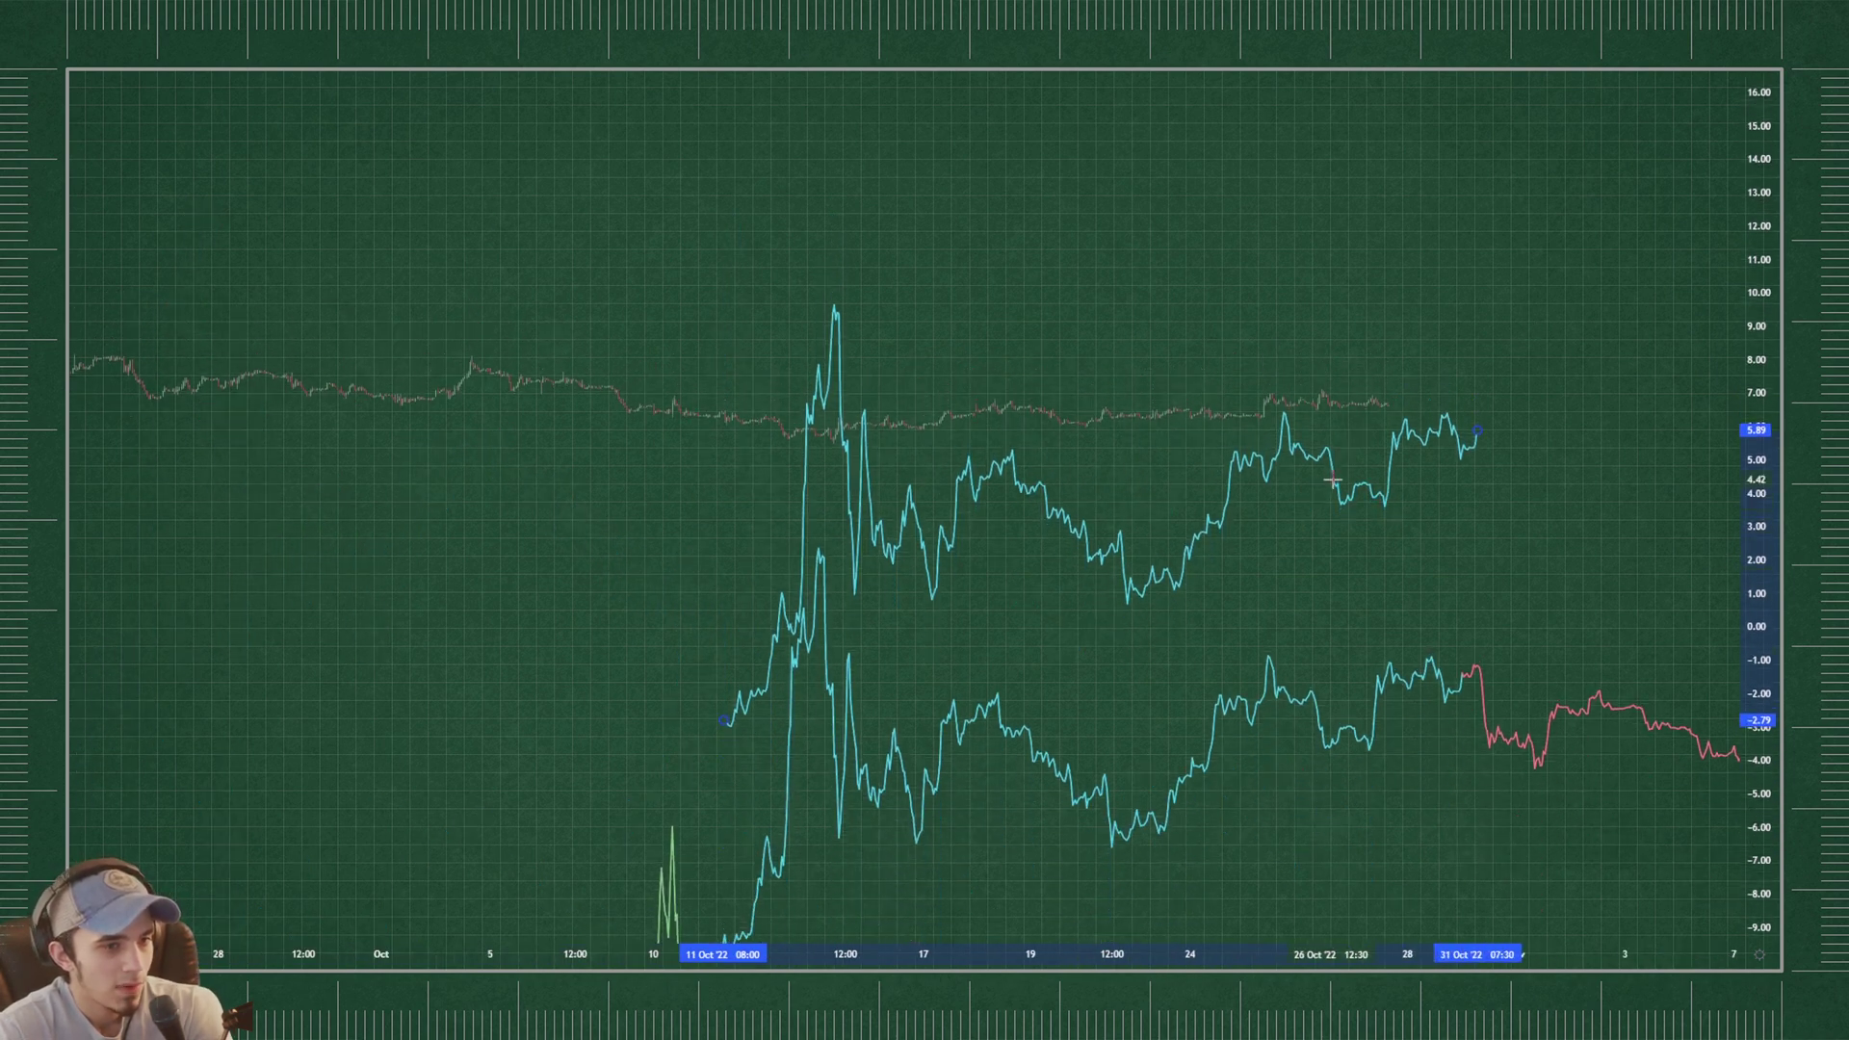
left_click_drag(1361, 496, 1358, 665)
key("Delete")
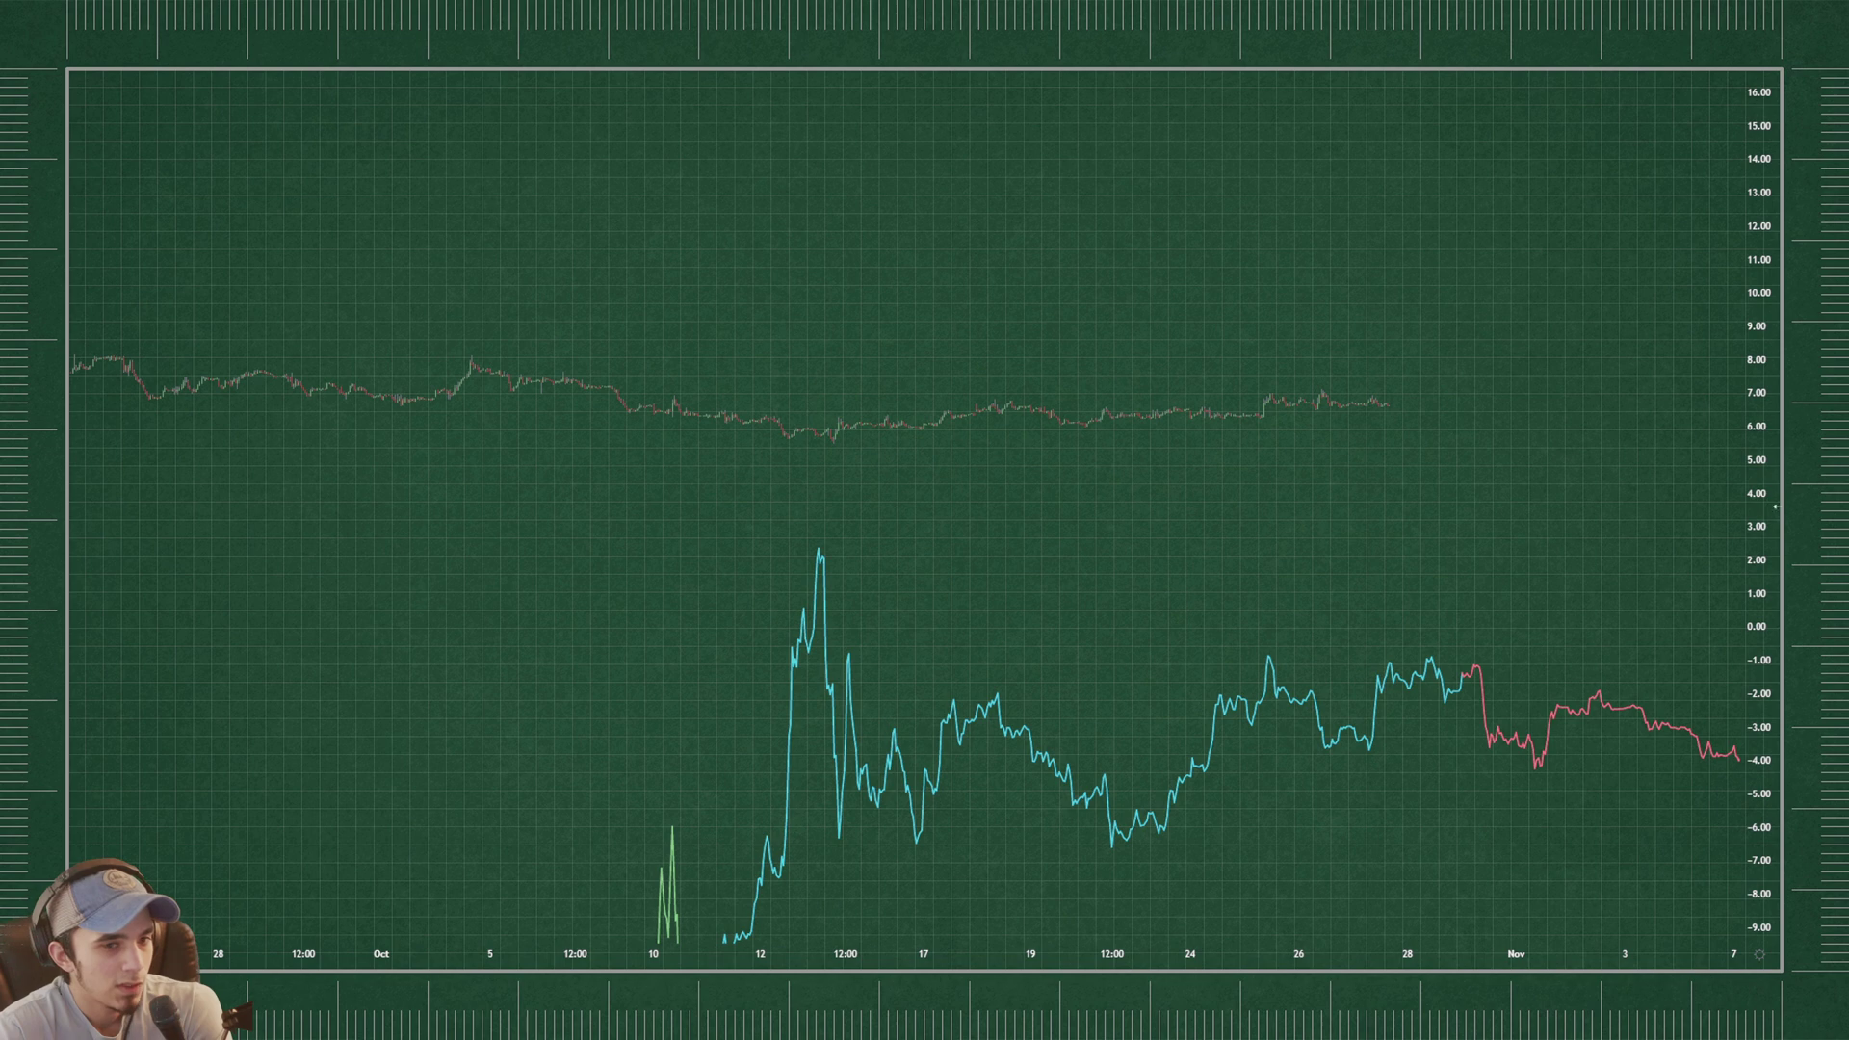
- Compare the flat October '22 candles with the blue and pink patterns running below them
left_click_drag(1685, 501, 1635, 538)
mouse_move(1122, 446)
left_mouse_down()
mouse_move(1090, 450)
mouse_move(1335, 450)
left_mouse_up()
key("ctrl+z")
mouse_move(1431, 685)
left_mouse_down()
mouse_move(1067, 854)
mouse_move(1102, 742)
mouse_move(1211, 690)
mouse_move(1285, 857)
left_mouse_up()
key("ctrl+z")
left_click_drag(1759, 631, 1759, 612)
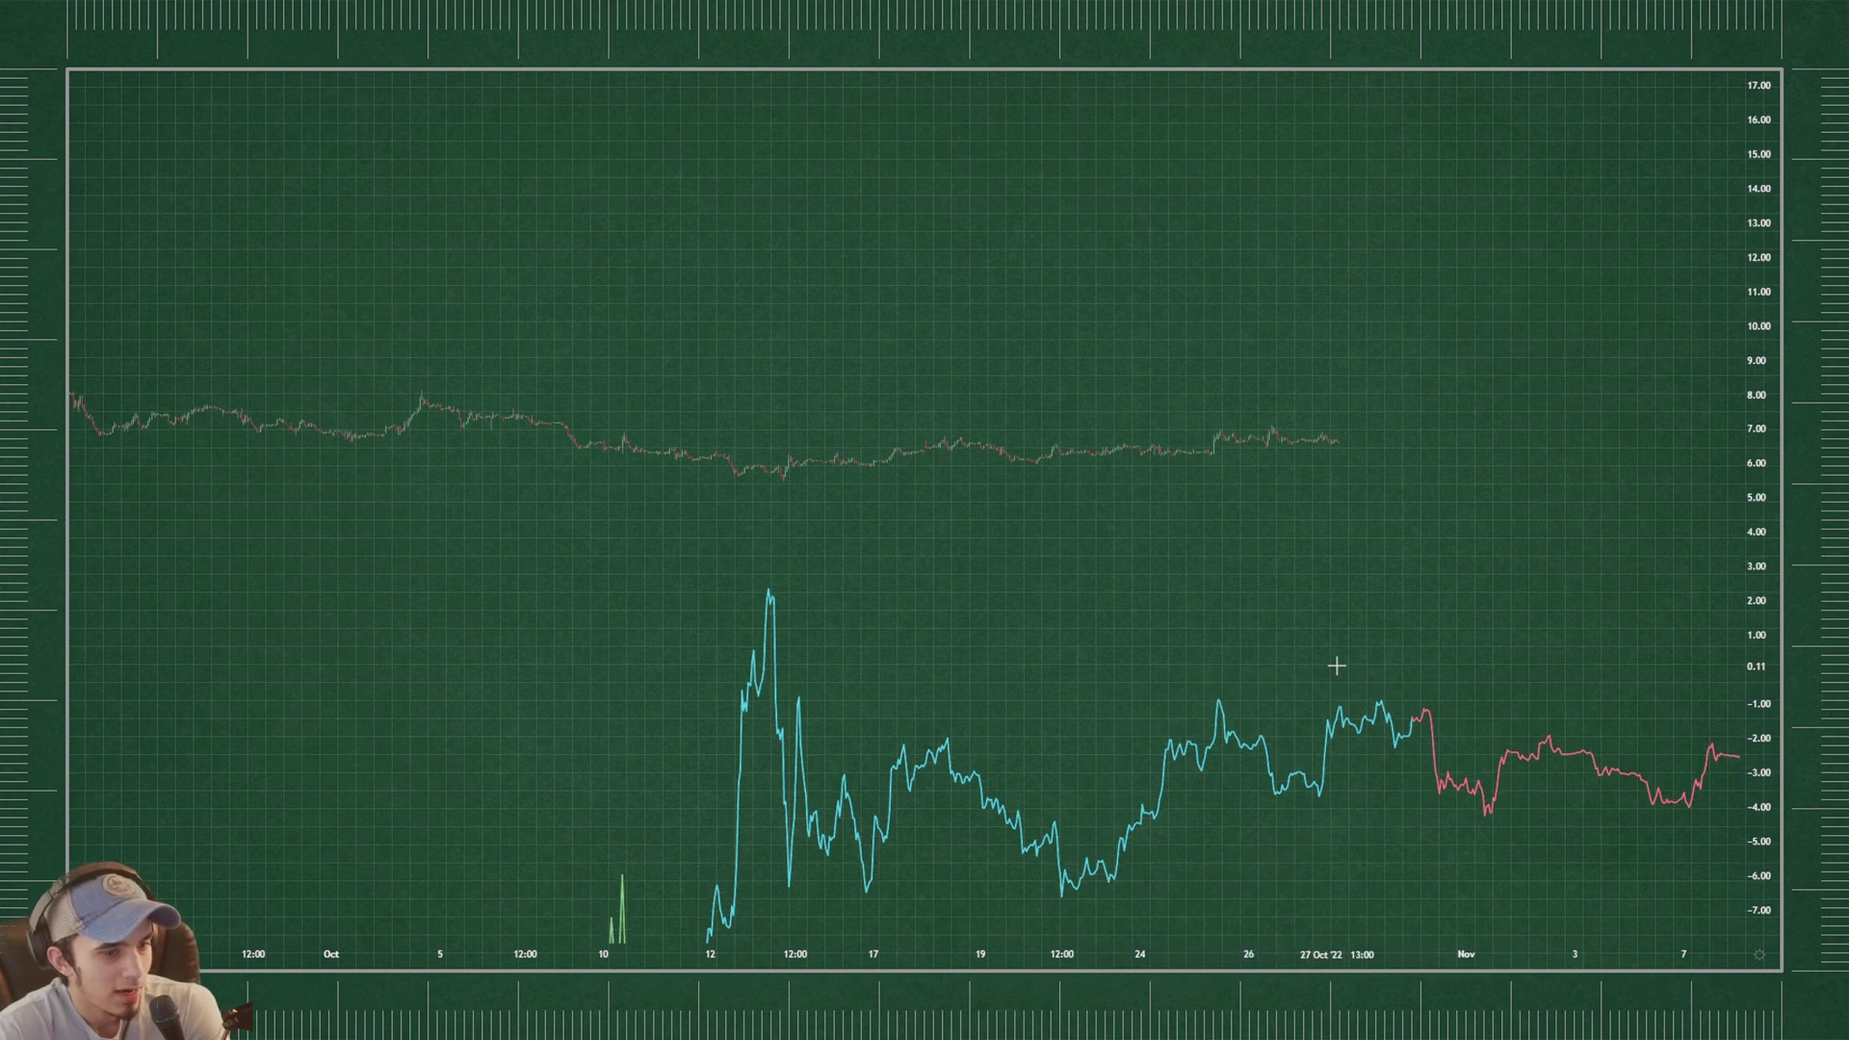
left_click_drag(1339, 784, 1341, 771)
key("ctrl+z")
left_click_drag(1777, 685, 1763, 707)
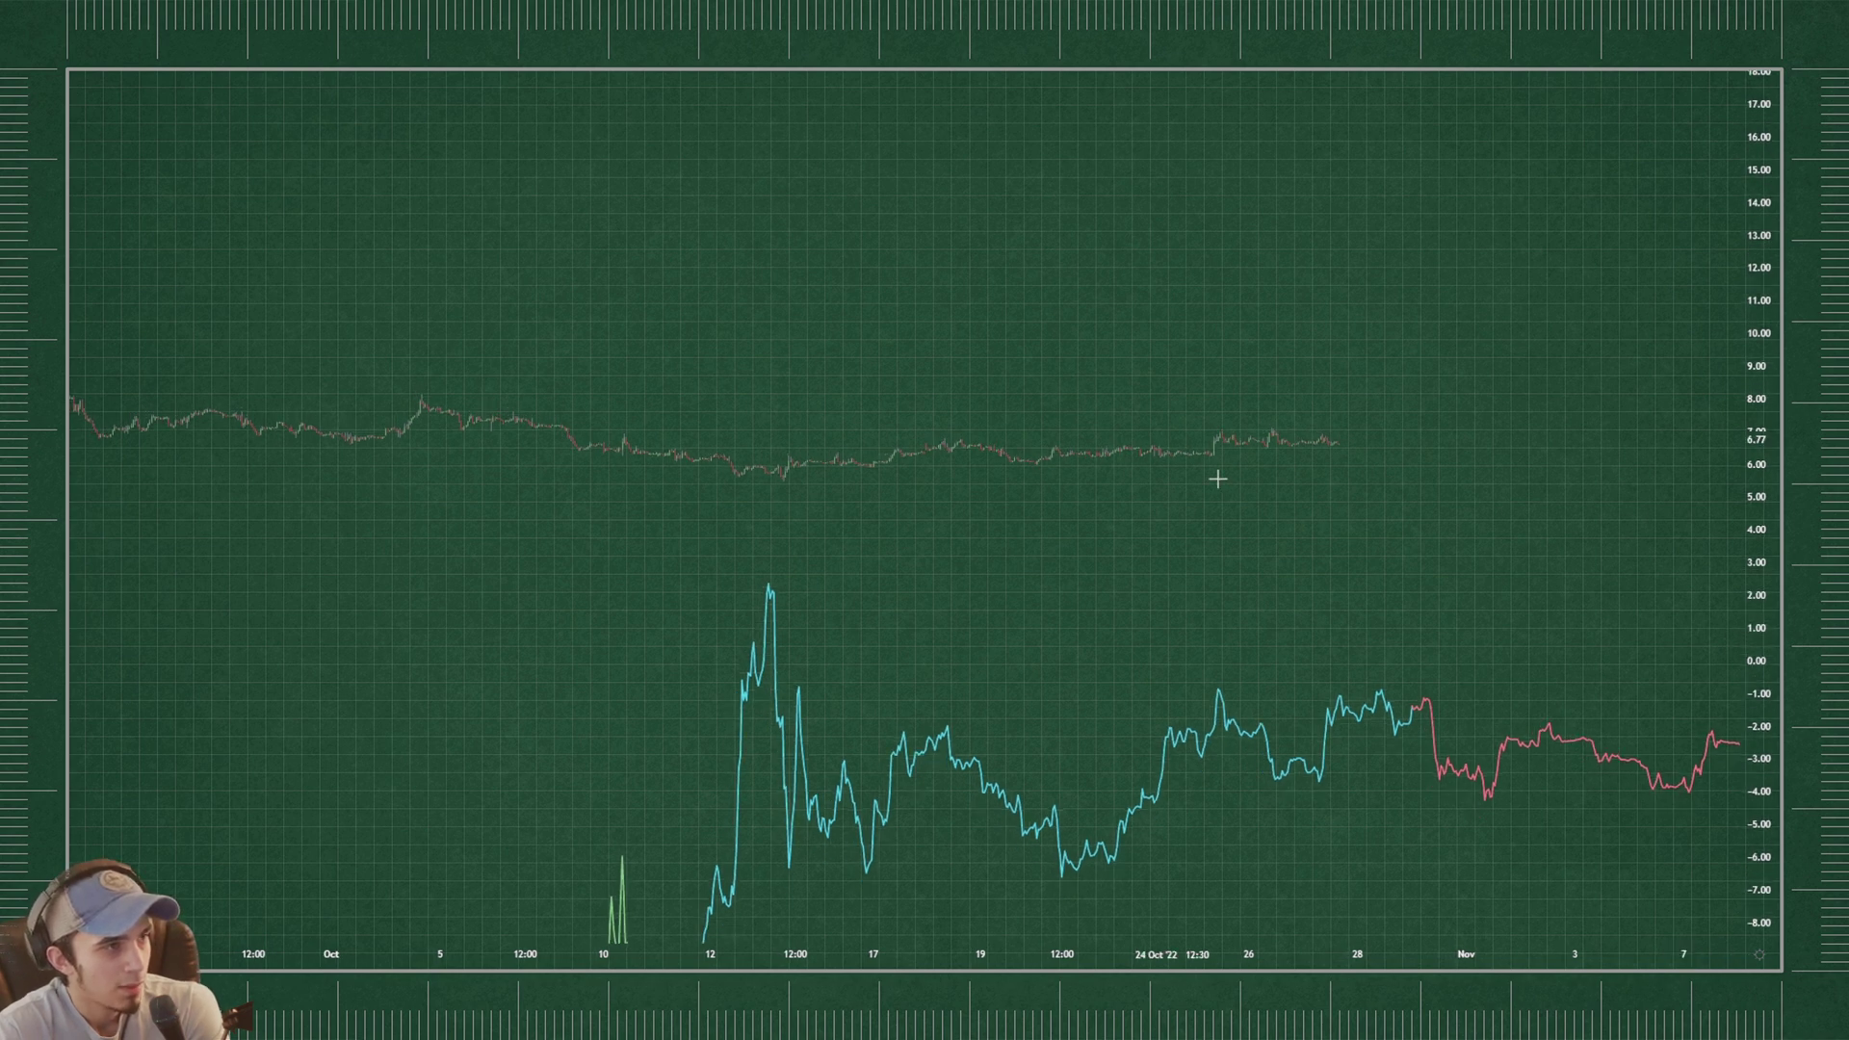
- Create a bars pattern from the October '22 candles between about 5 Oct and 13 Oct '22 14:30
scroll(1628, 337, "right", 2)
left_click_drag(1761, 347, 1759, 453)
scroll(1164, 536, "down", 3)
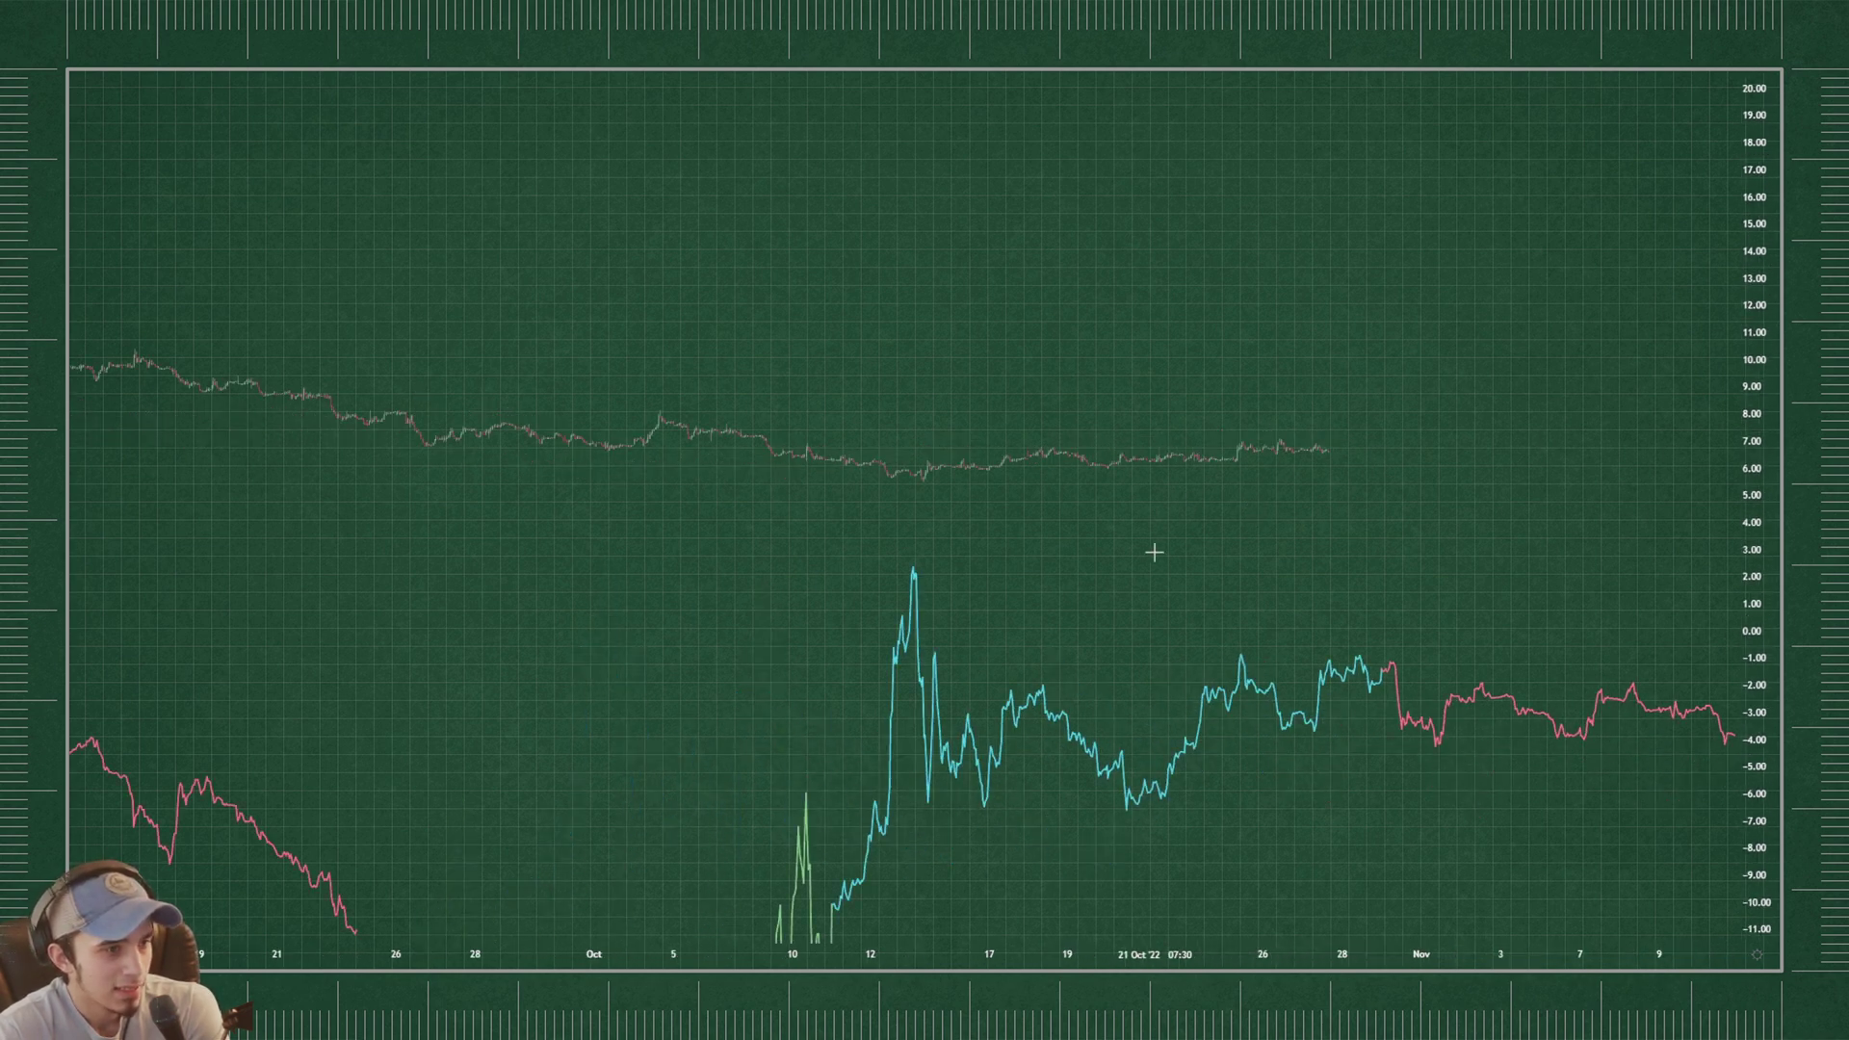
left_click_drag(1165, 536, 1196, 415)
left_click_drag(1751, 310, 1755, 554)
left_click_drag(1407, 413, 1344, 410)
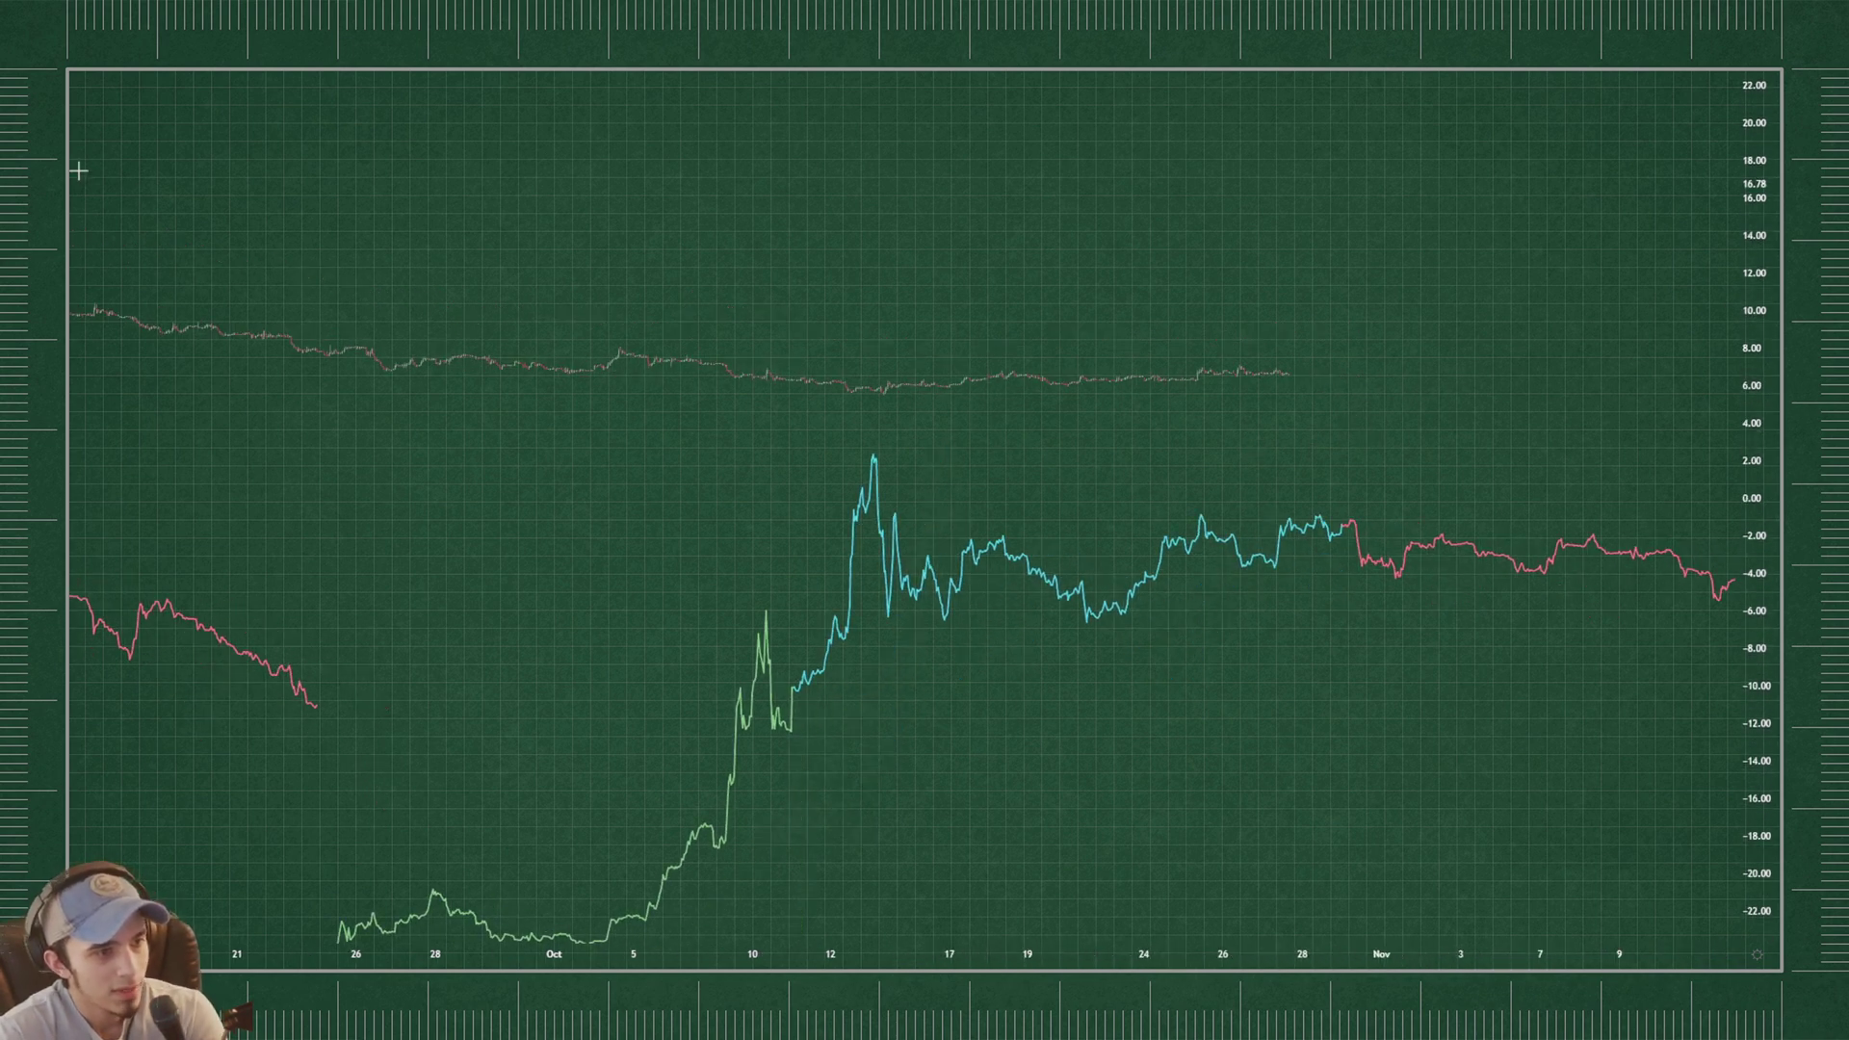
left_click(898, 390)
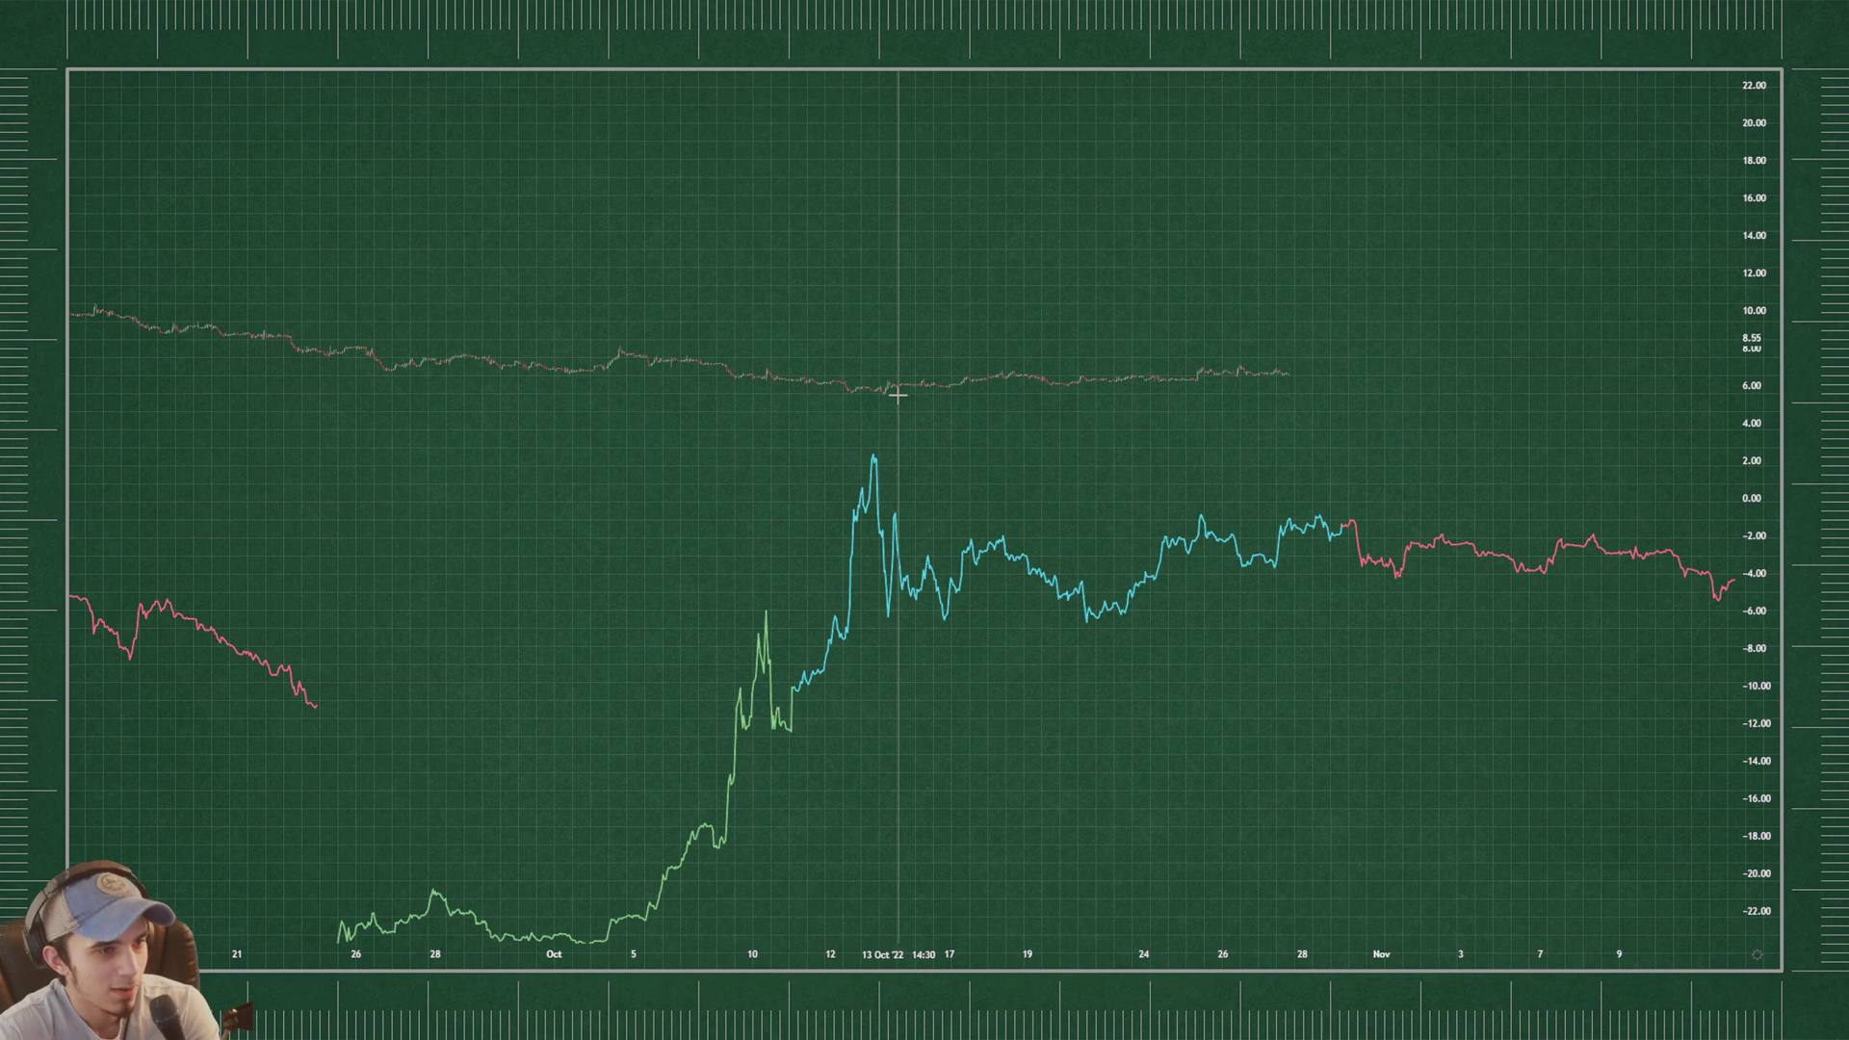
left_click(634, 618)
- Stretch the new pattern into a steep rise from about -11 to about 8 and colour it red
left_click_drag(632, 311, 625, 662)
left_click_drag(797, 414, 807, 650)
left_click_drag(907, 574, 894, 309)
left_click(974, 260)
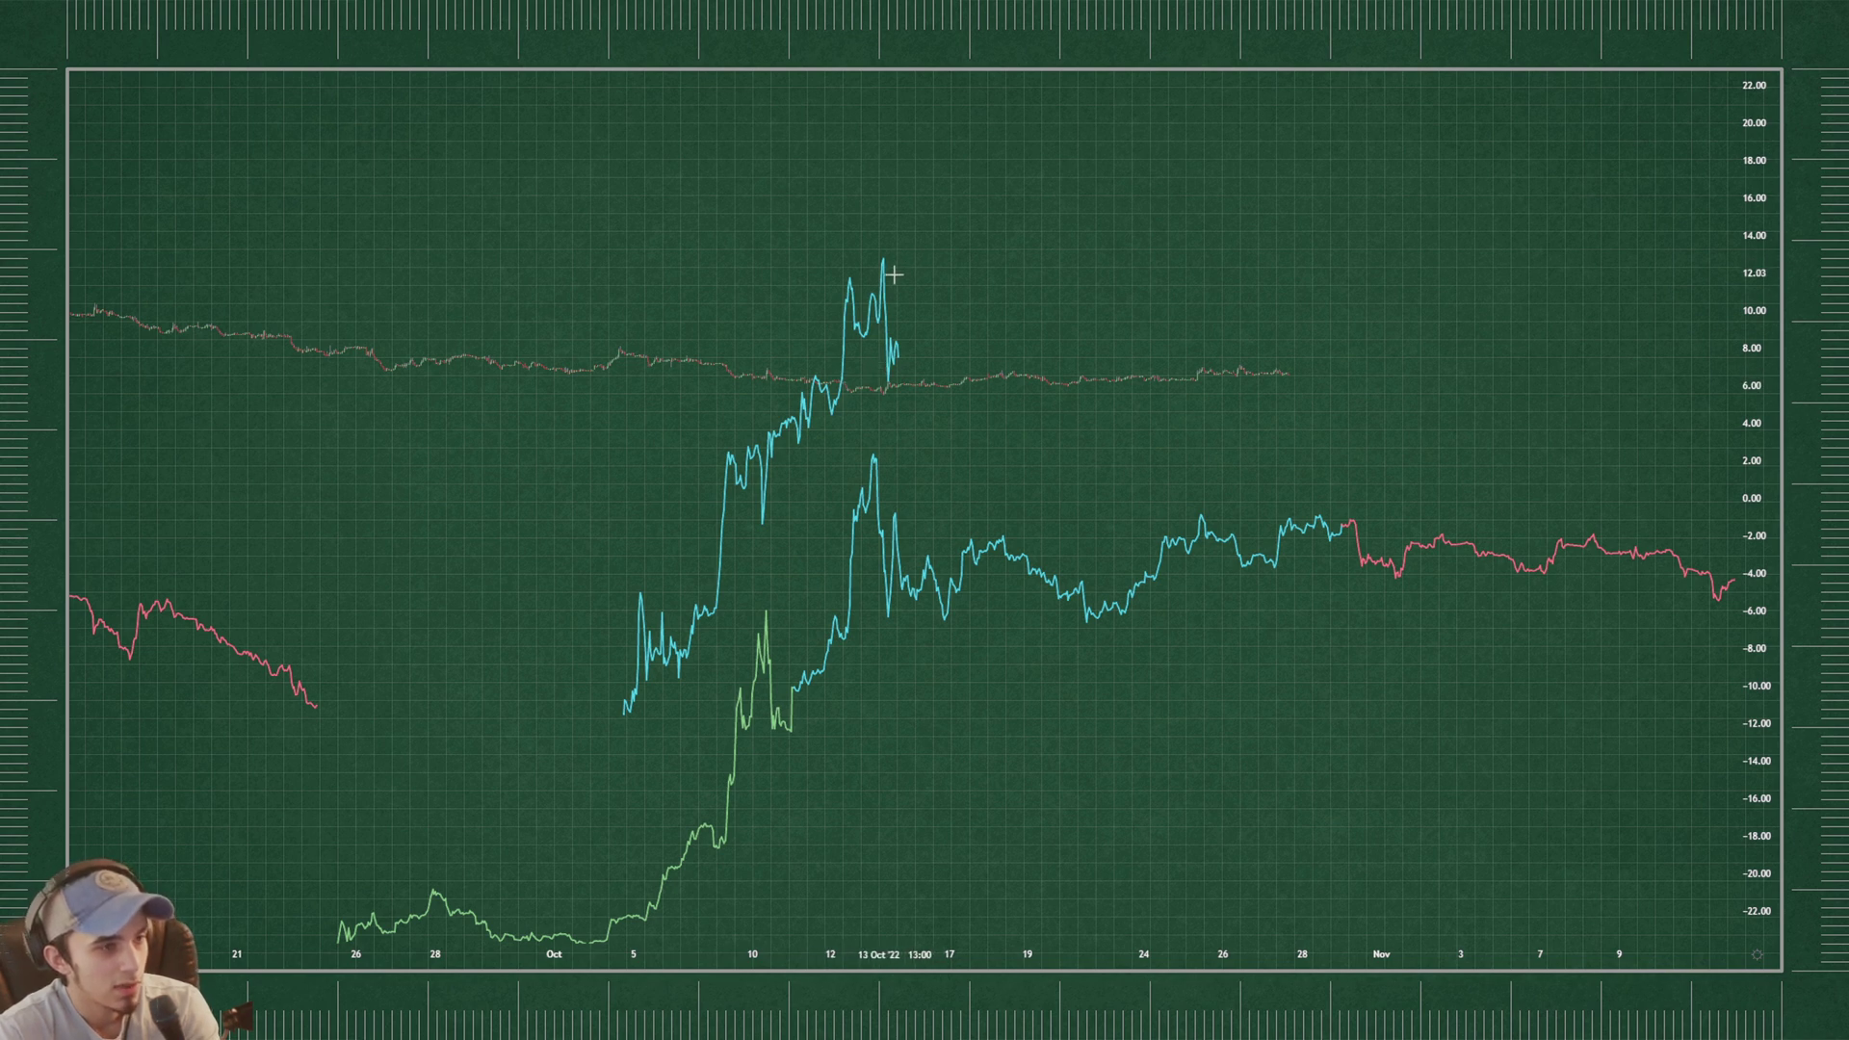
double_click(881, 309)
left_click(949, 456)
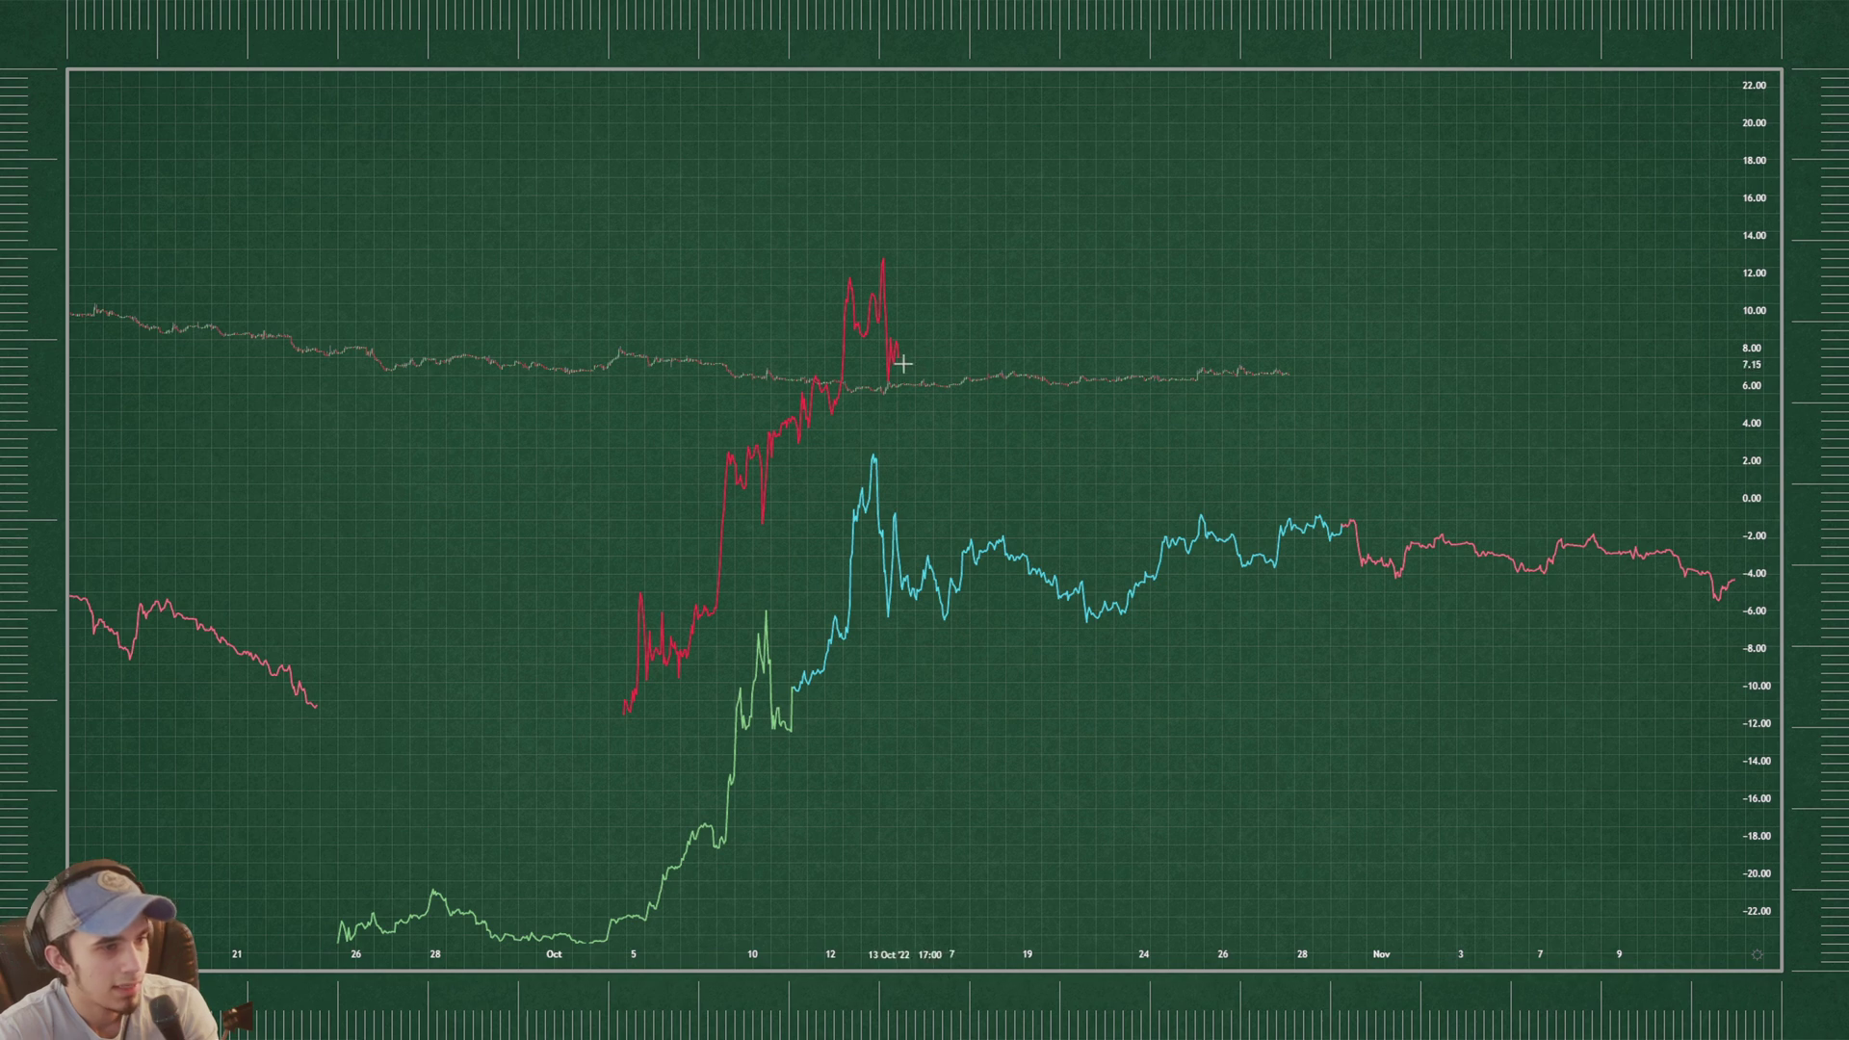
- Add a bars pattern from 13 Oct '22 14:30 to 20 Oct '22 08:00, joined to the red pattern's end, and colour it blue
left_click_drag(897, 364, 1061, 339)
double_click(1036, 347)
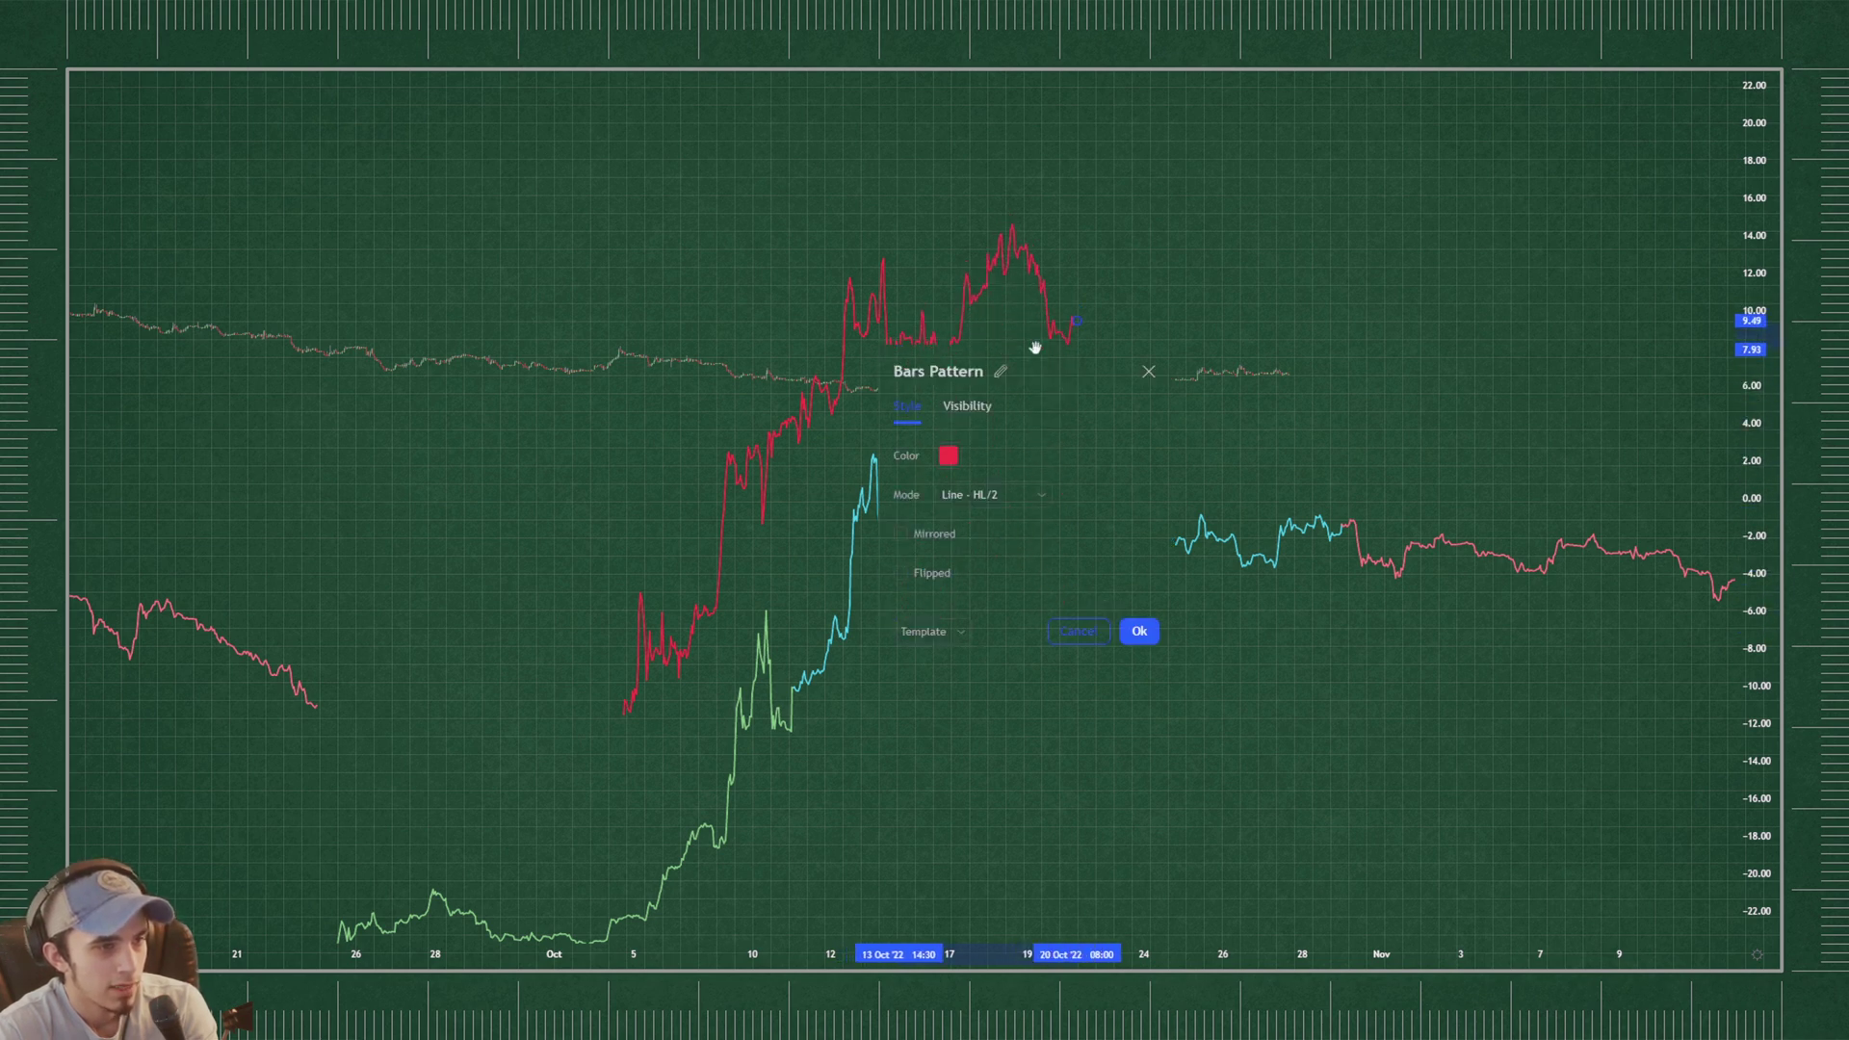
left_click(950, 462)
left_click(1038, 507)
left_click(1123, 282)
left_click_drag(878, 294, 876, 297)
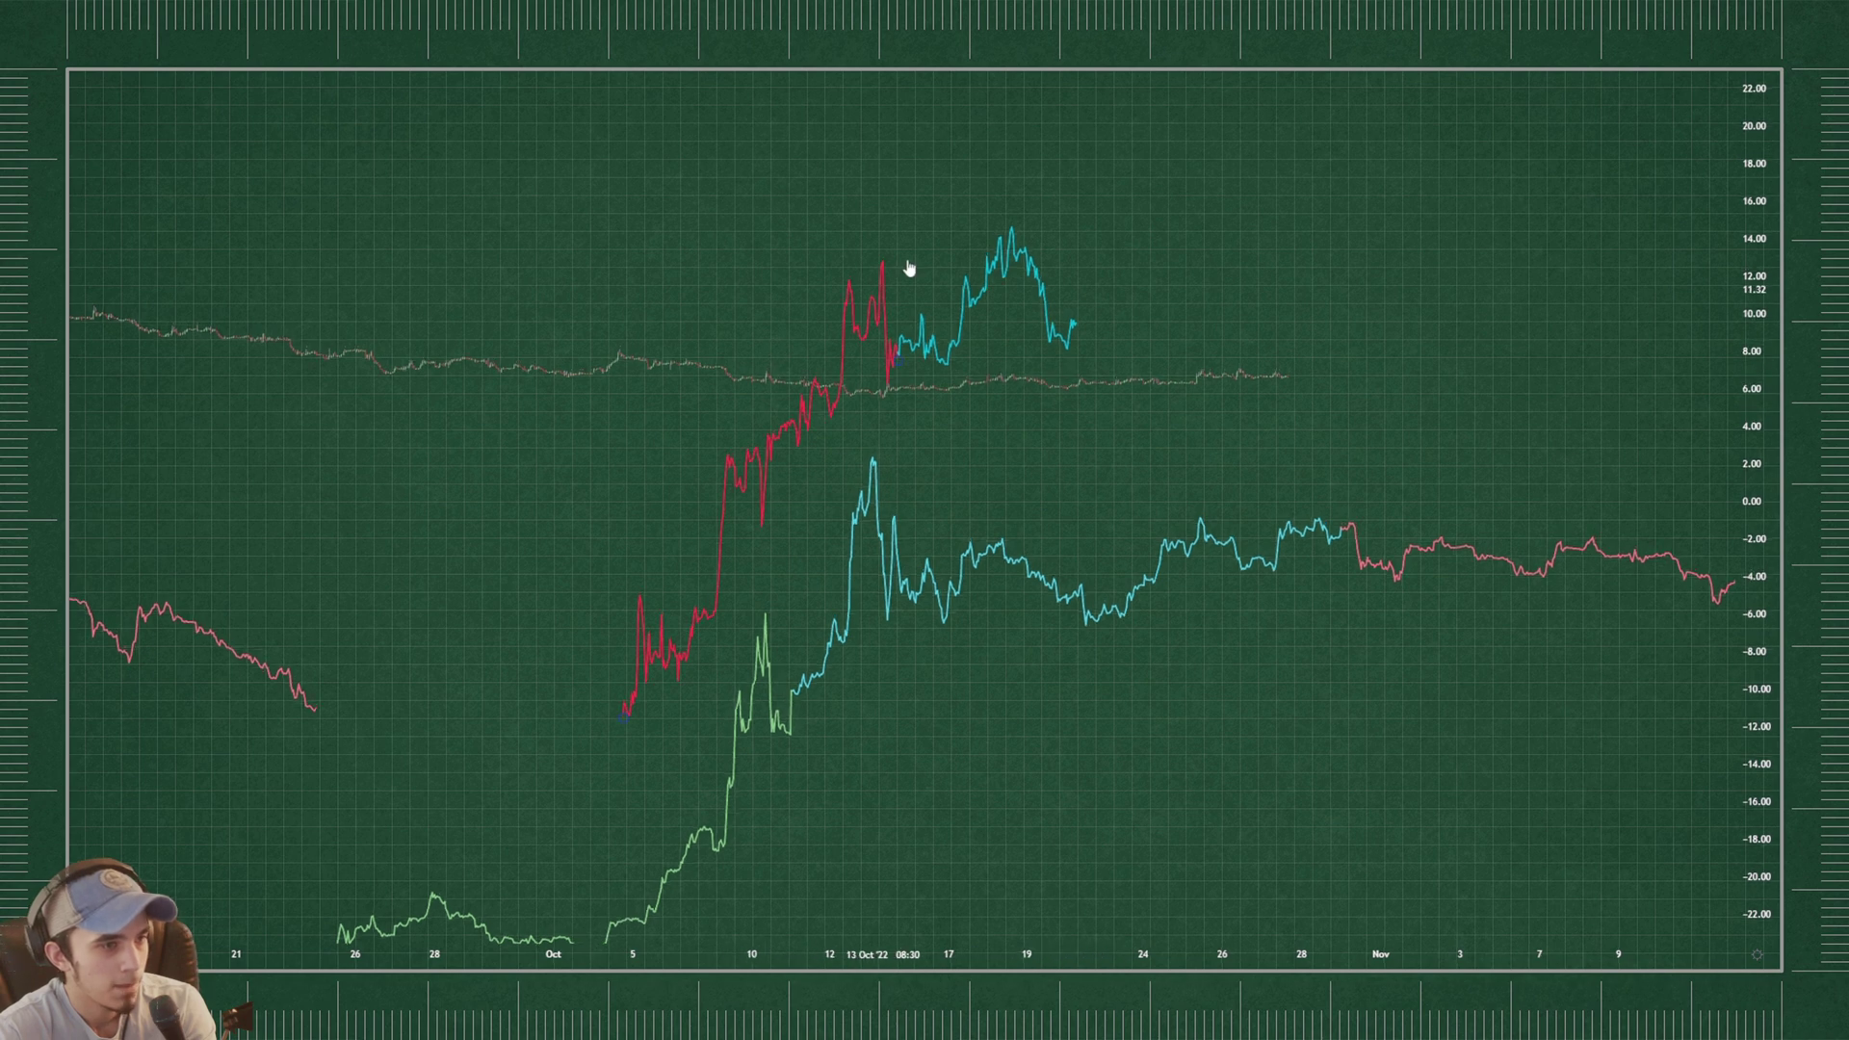
- Add a third bars pattern from 20 Oct '22 08:30 to 27 Oct '22 14:00 and tilt it downward below the candles
scroll(231, 226, "up", 2)
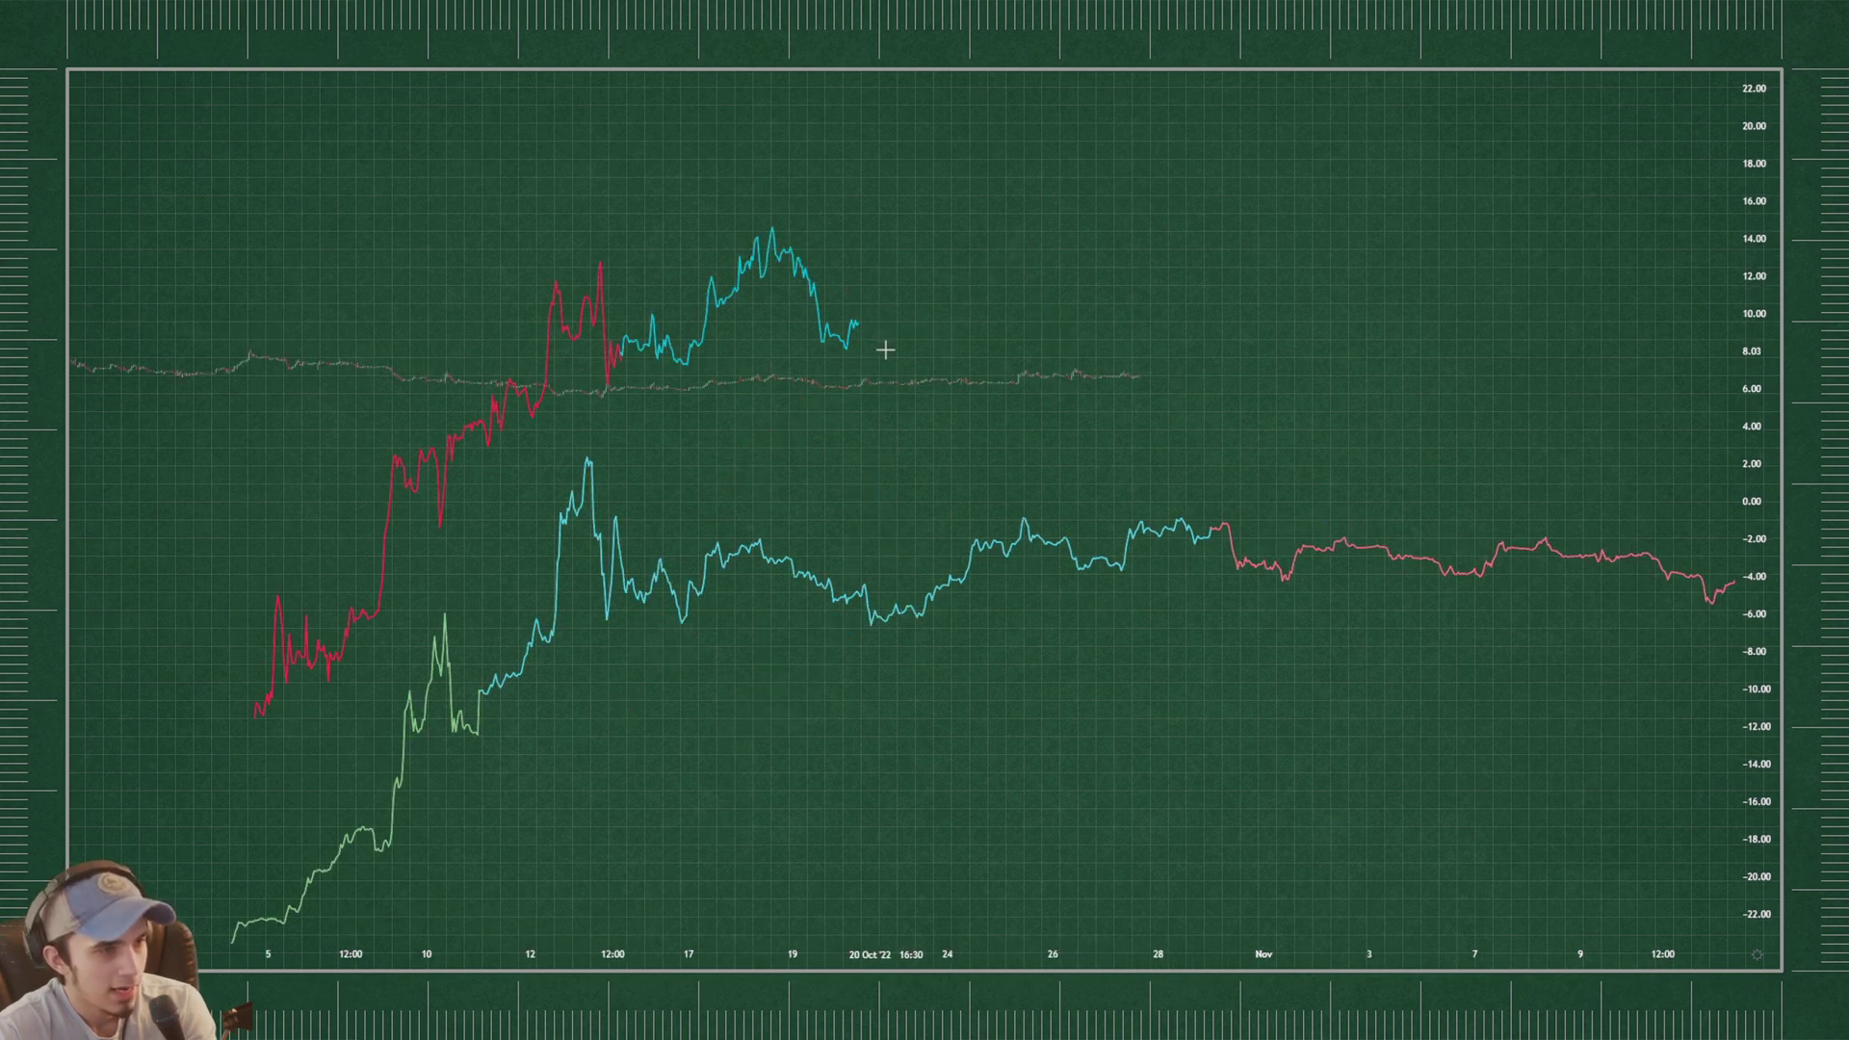
left_click(858, 334)
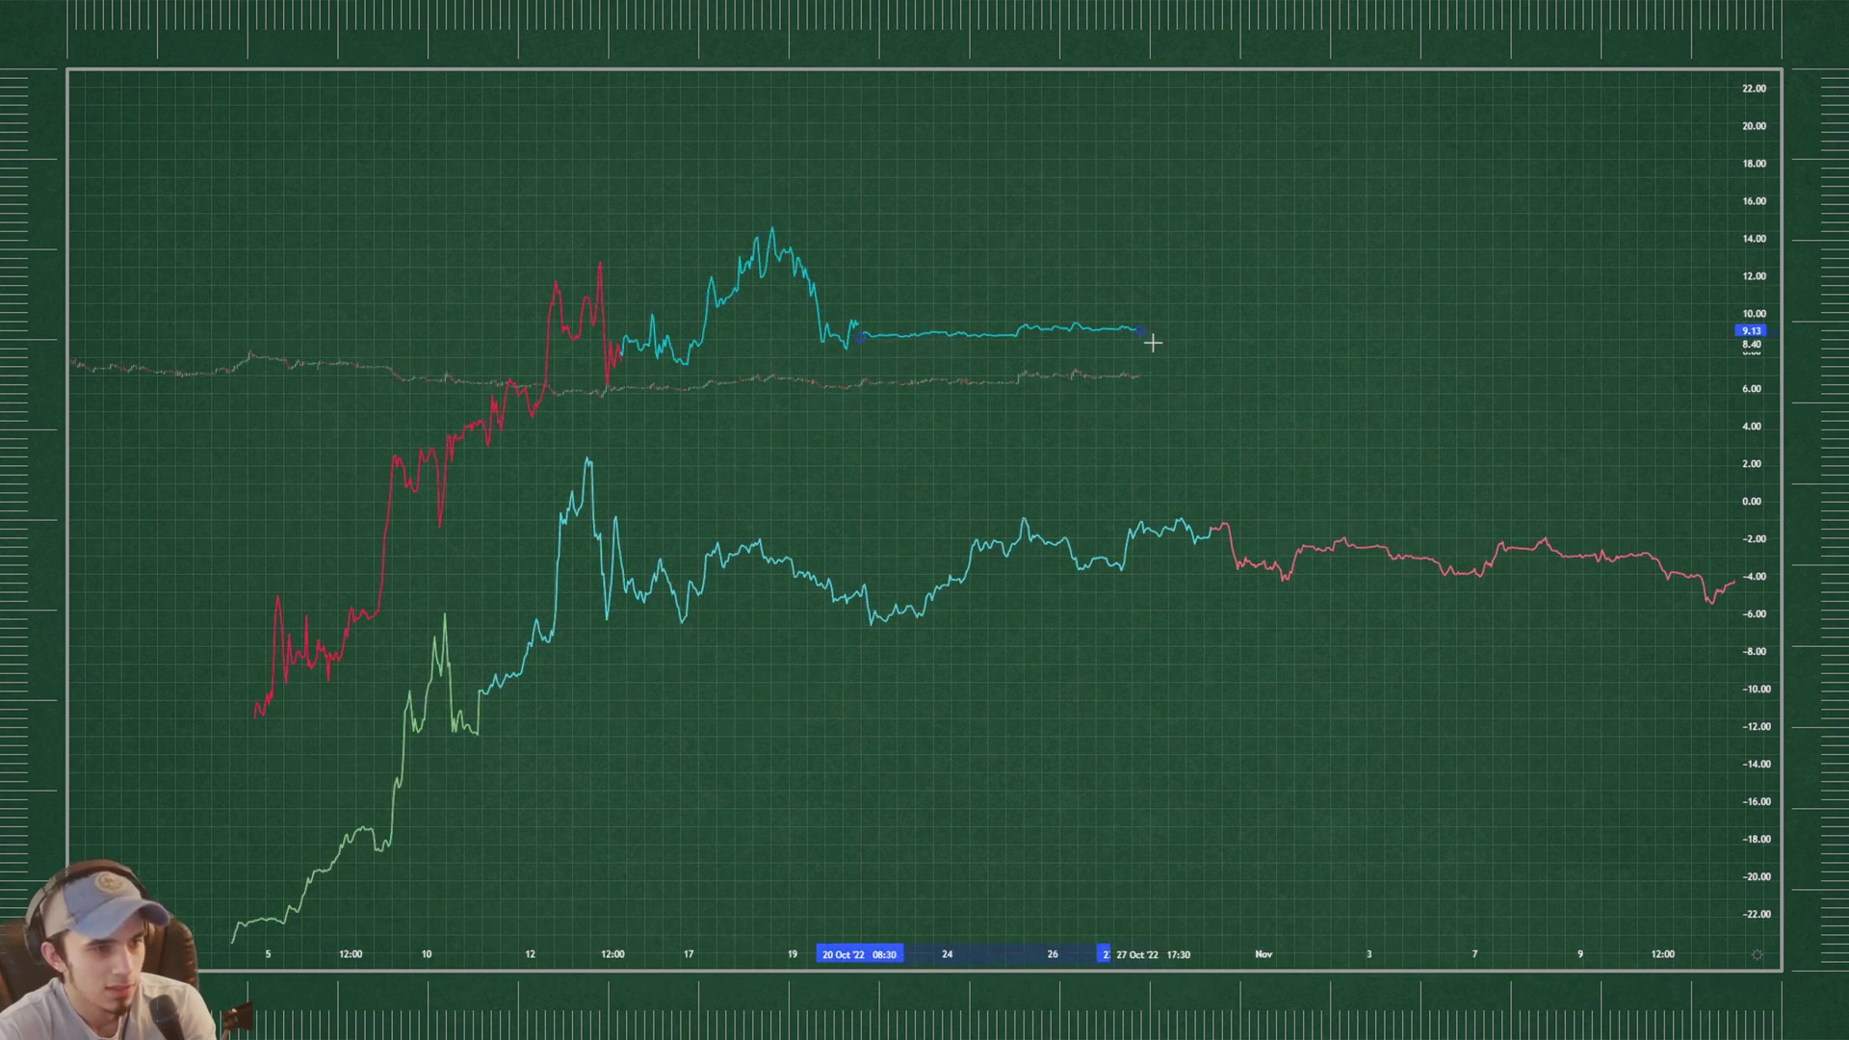
left_click(1140, 293)
left_click_drag(1099, 290, 1280, 467)
left_click(1115, 491)
scroll(1318, 459, "up", 2)
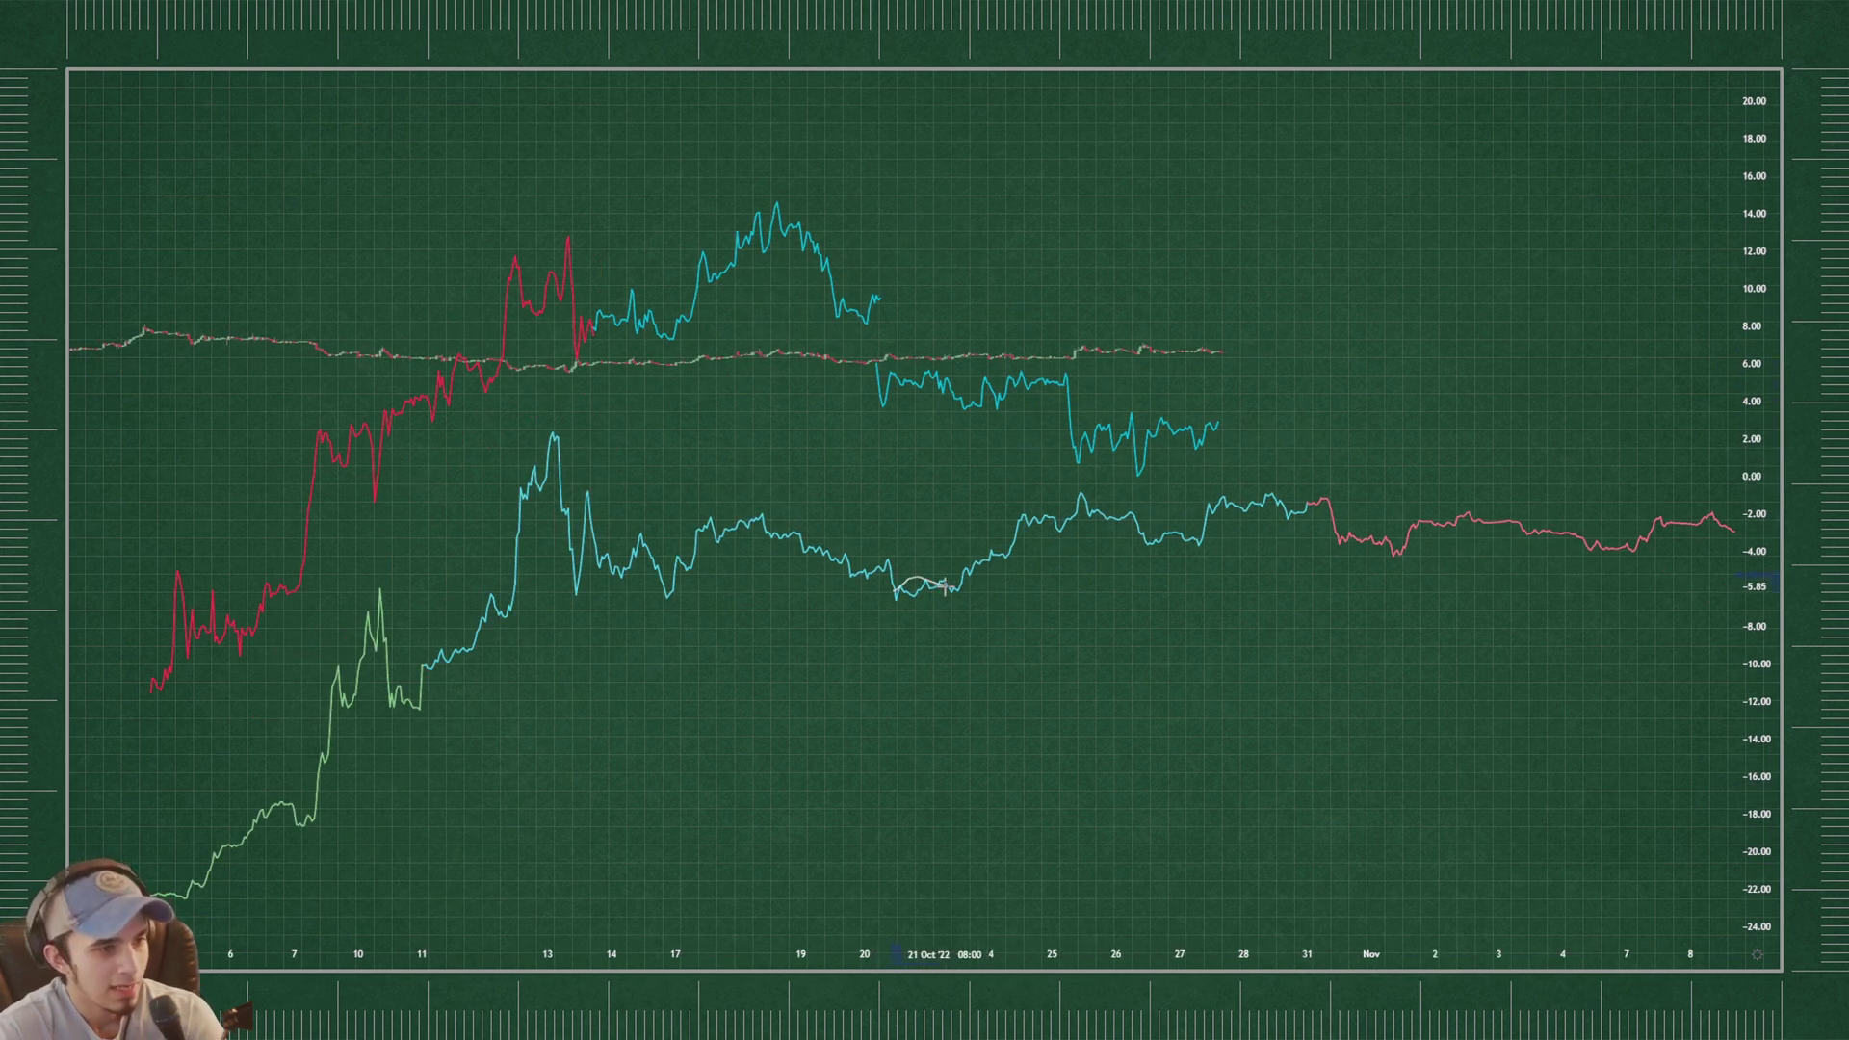
- Outline the shared October '22 rise of the green and blue patterns with freehand strokes
scroll(1035, 539, "down", 2)
mouse_move(974, 214)
left_mouse_down()
mouse_move(475, 681)
mouse_move(846, 194)
left_mouse_up()
mouse_move(799, 429)
left_mouse_down()
mouse_move(516, 752)
mouse_move(1050, 313)
left_mouse_up()
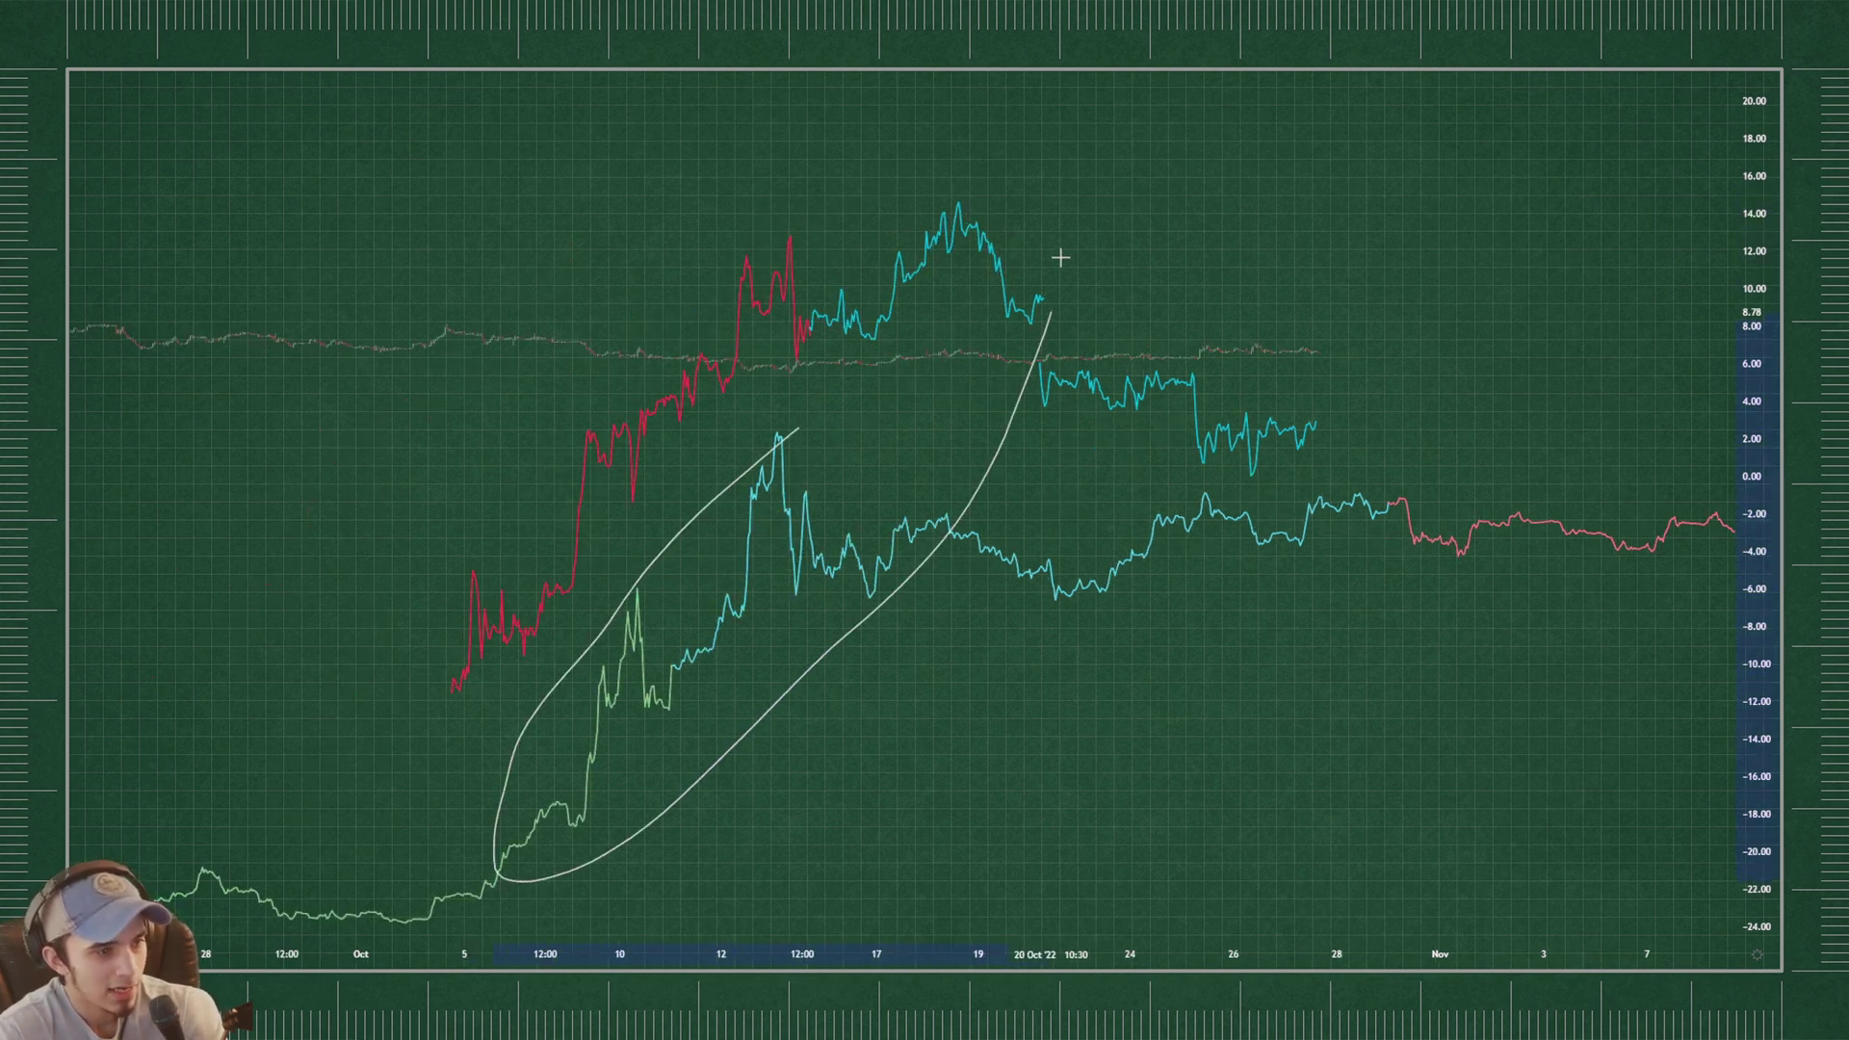
mouse_move(445, 870)
left_mouse_down()
mouse_move(992, 267)
mouse_move(452, 936)
left_mouse_up()
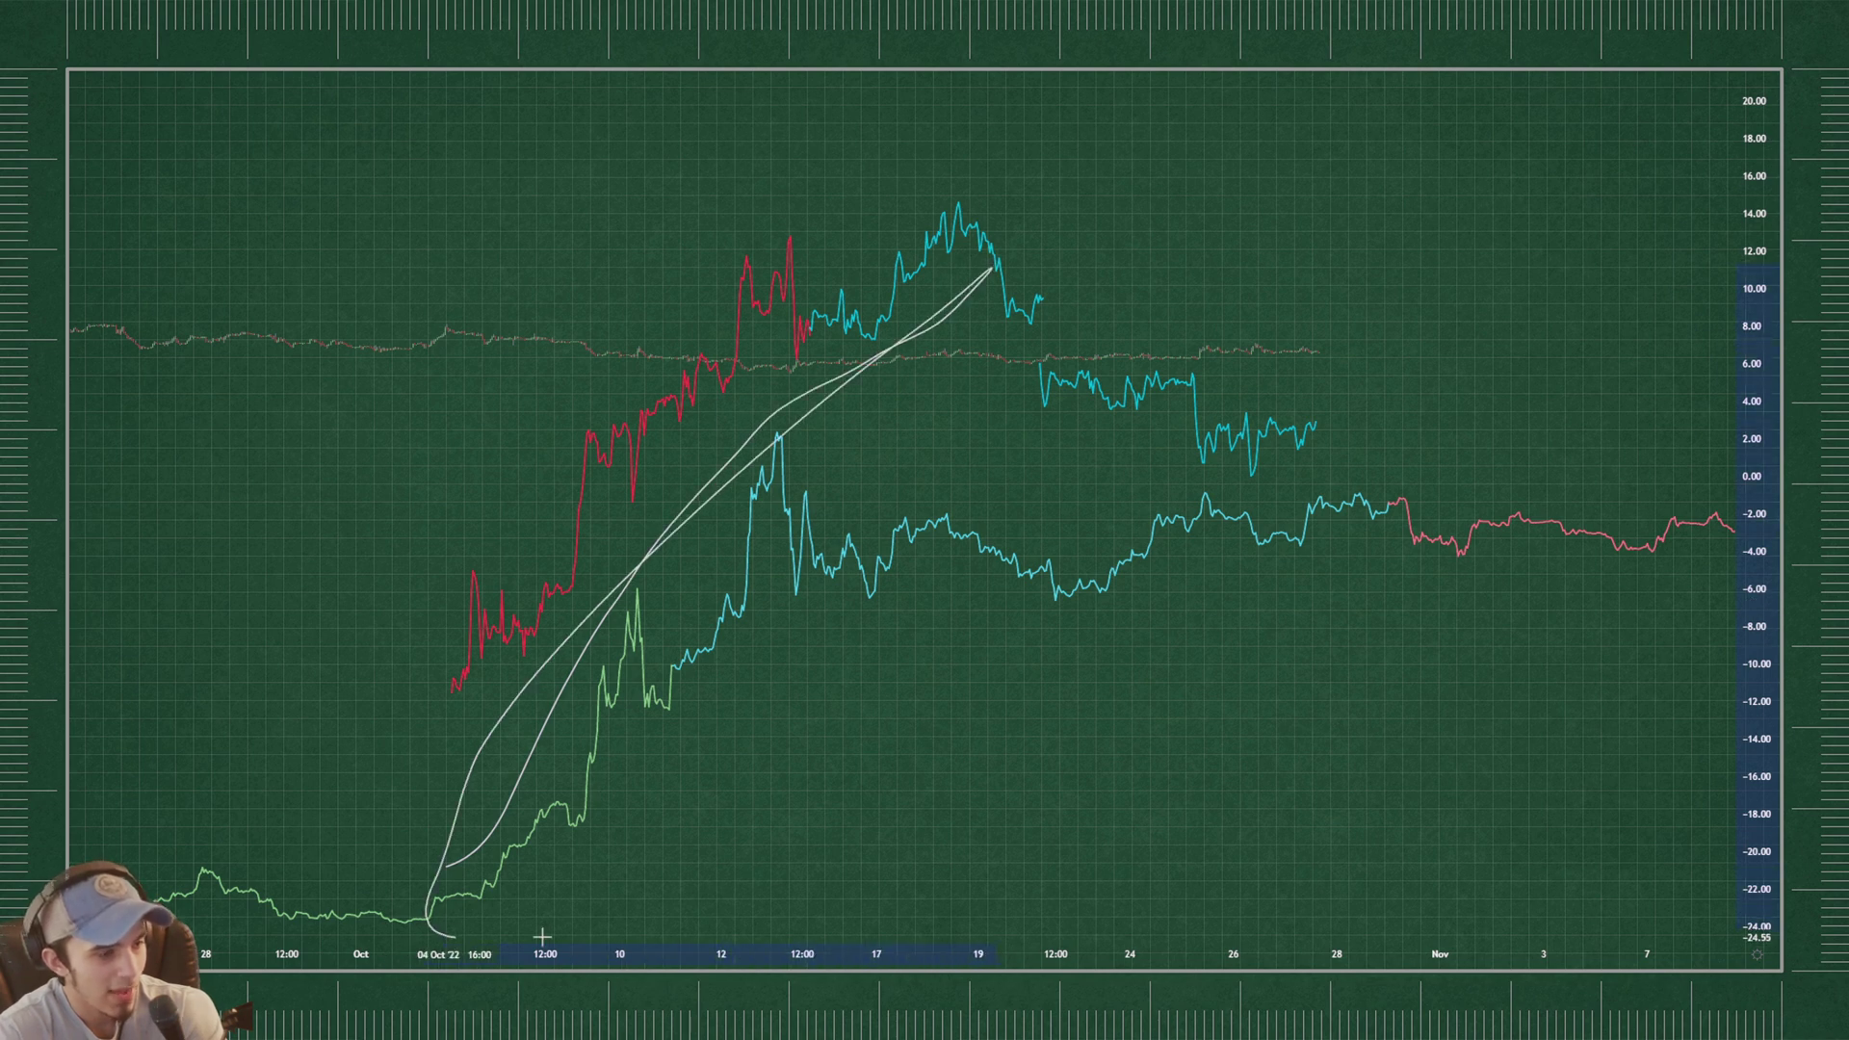
mouse_move(452, 688)
left_mouse_down()
mouse_move(559, 590)
mouse_move(604, 438)
mouse_move(703, 377)
left_mouse_up()
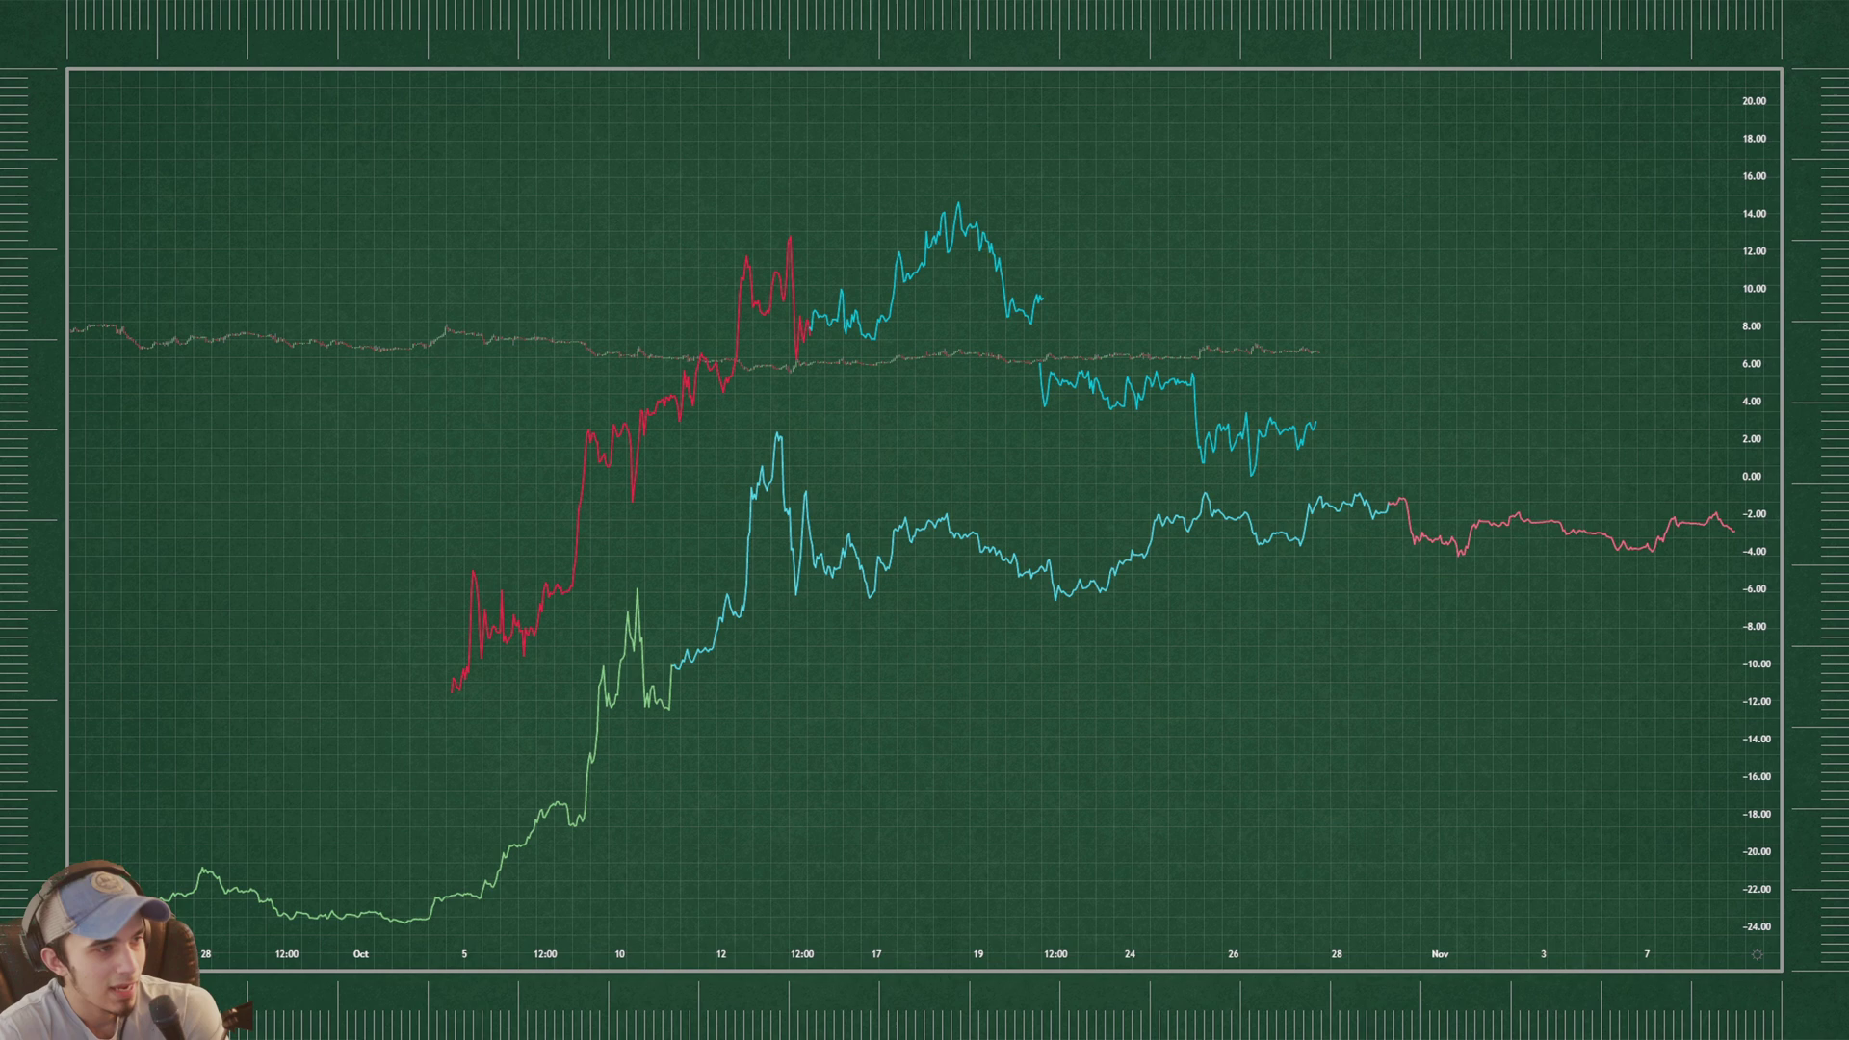
scroll(1056, 226, "up", 2)
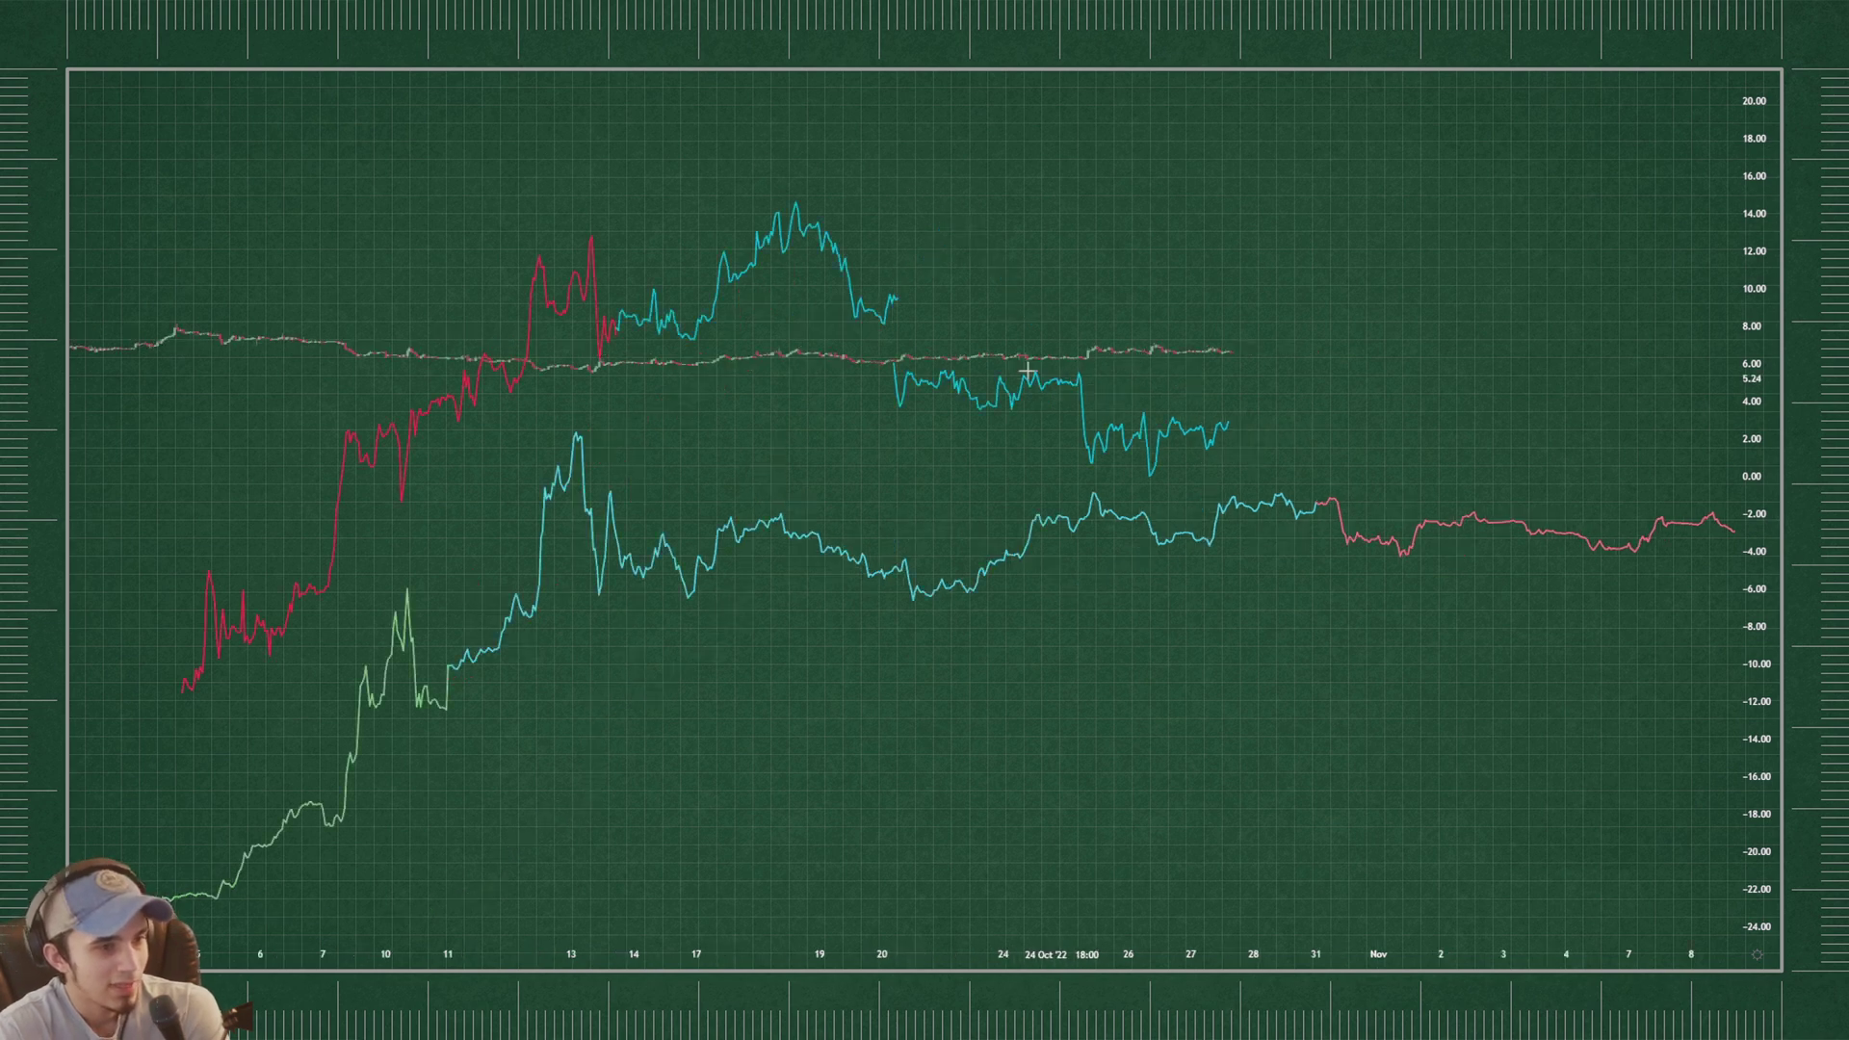
- Lower the third pattern onto the blue pattern's late-October '22 trough, running from -5.83 to -8.14
left_click_drag(1061, 387, 1066, 587)
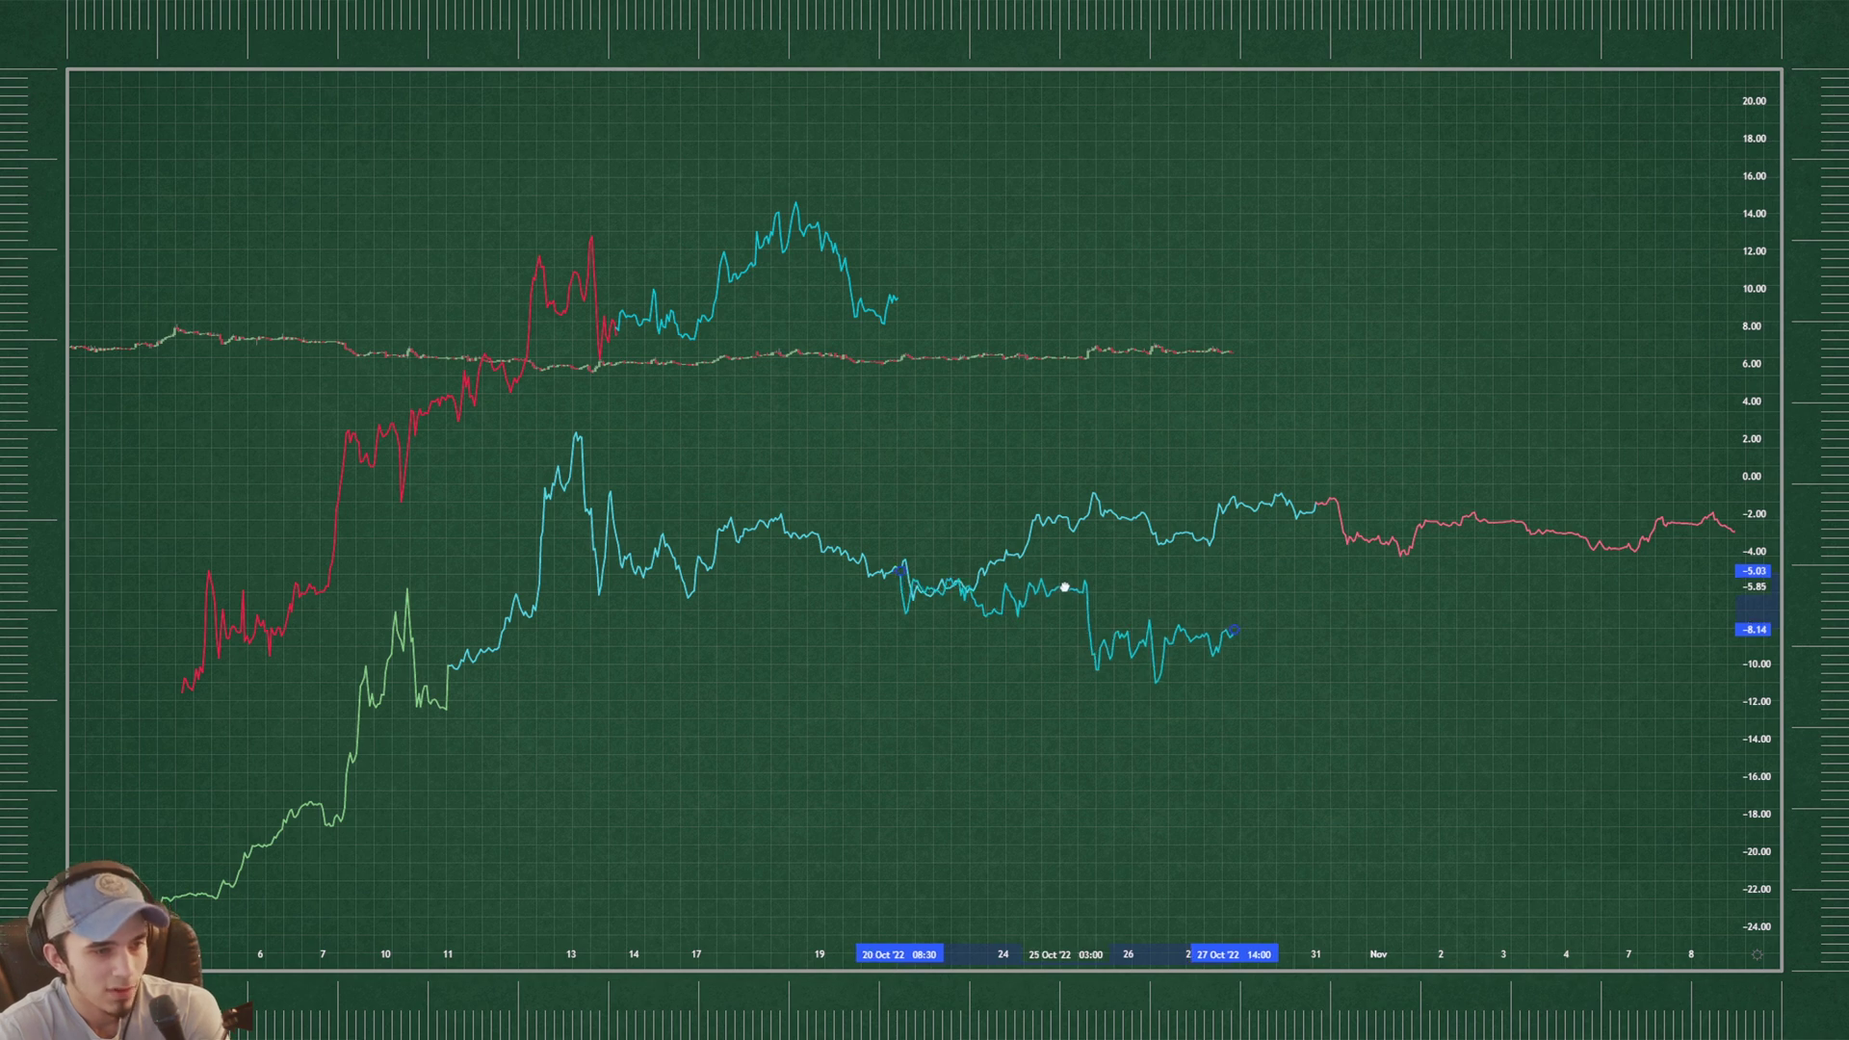
scroll(1242, 628, "up", 2)
mouse_move(991, 639)
left_mouse_down()
mouse_move(1094, 632)
mouse_move(989, 639)
mouse_move(1081, 627)
mouse_move(1002, 644)
mouse_move(1086, 545)
mouse_move(1068, 530)
mouse_move(1031, 624)
mouse_move(1012, 628)
left_mouse_up()
scroll(1176, 571, "down", 2)
scroll(1175, 571, "up", 2)
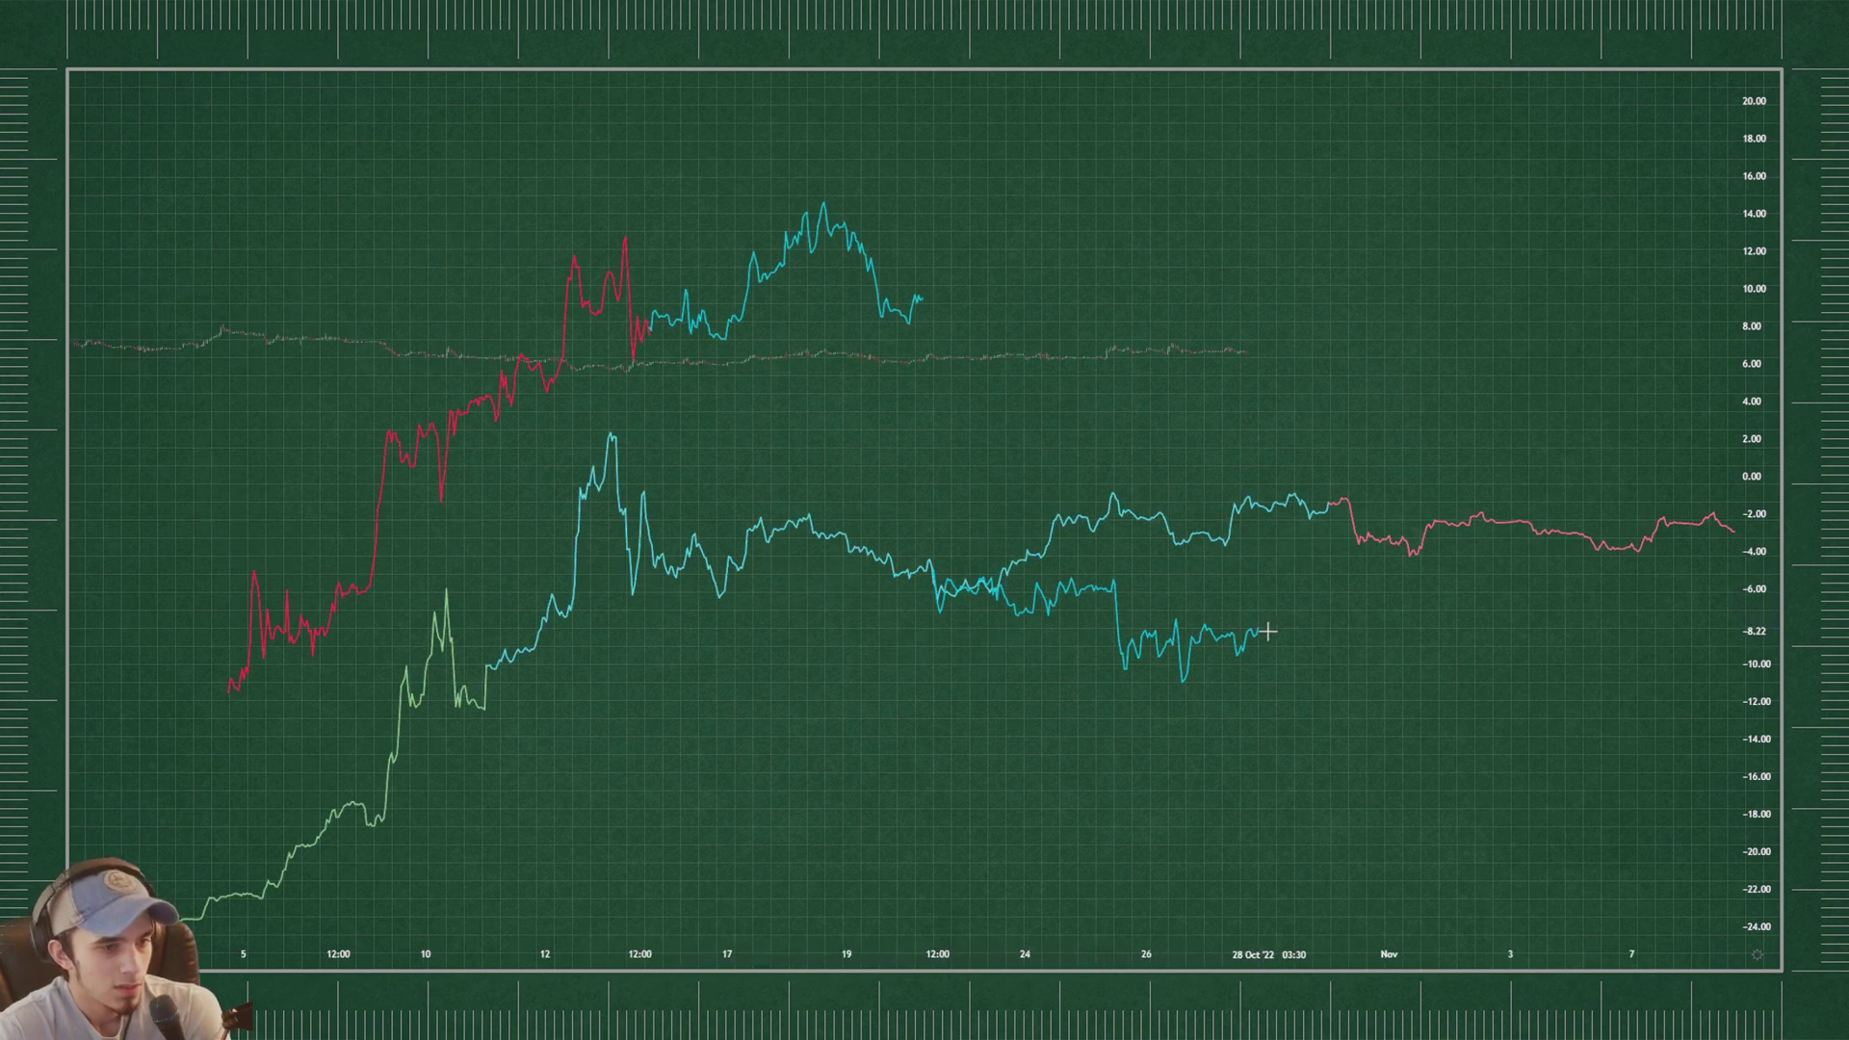
mouse_move(1260, 632)
left_mouse_down()
mouse_move(1243, 496)
mouse_move(1250, 515)
mouse_move(1189, 491)
mouse_move(1123, 508)
mouse_move(1190, 462)
left_mouse_up()
key("Delete")
- Compare the April–May '22 candles with the declining end of the pink pattern
scroll(1333, 440, "down", 2)
scroll(1333, 439, "down", 5)
left_click_drag(675, 265, 1195, 302)
left_click_drag(452, 279, 1232, 337)
left_click_drag(77, 283, 1723, 307)
scroll(1366, 404, "up", 4)
left_click_drag(1373, 406, 999, 370)
scroll(999, 370, "up", 6)
left_click_drag(1756, 572, 1755, 226)
left_click_drag(1474, 455, 1282, 445)
left_click_drag(1755, 460, 1753, 664)
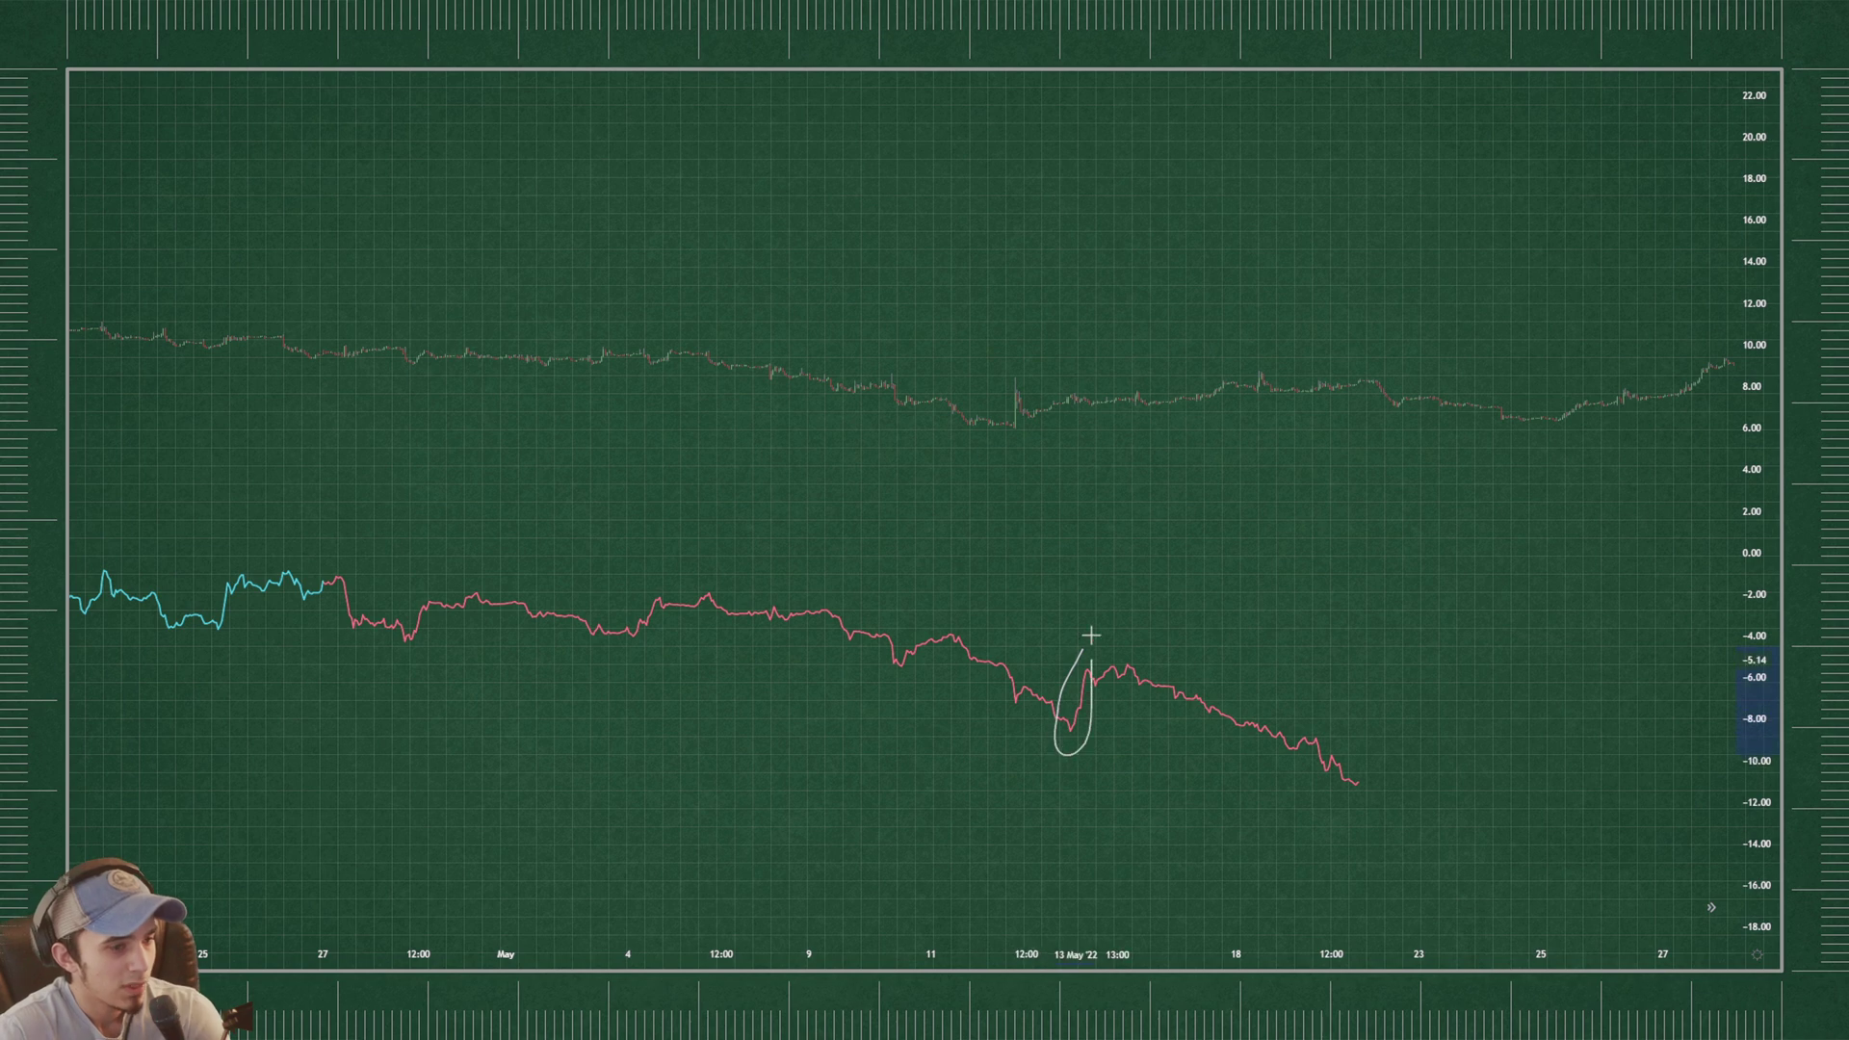
- Circle the rebound near 13 May '22 in the pink pattern, erase the mark, and indicate the matching candle spike
left_click_drag(1055, 722, 1106, 744)
key("Delete")
left_click_drag(394, 631, 802, 615)
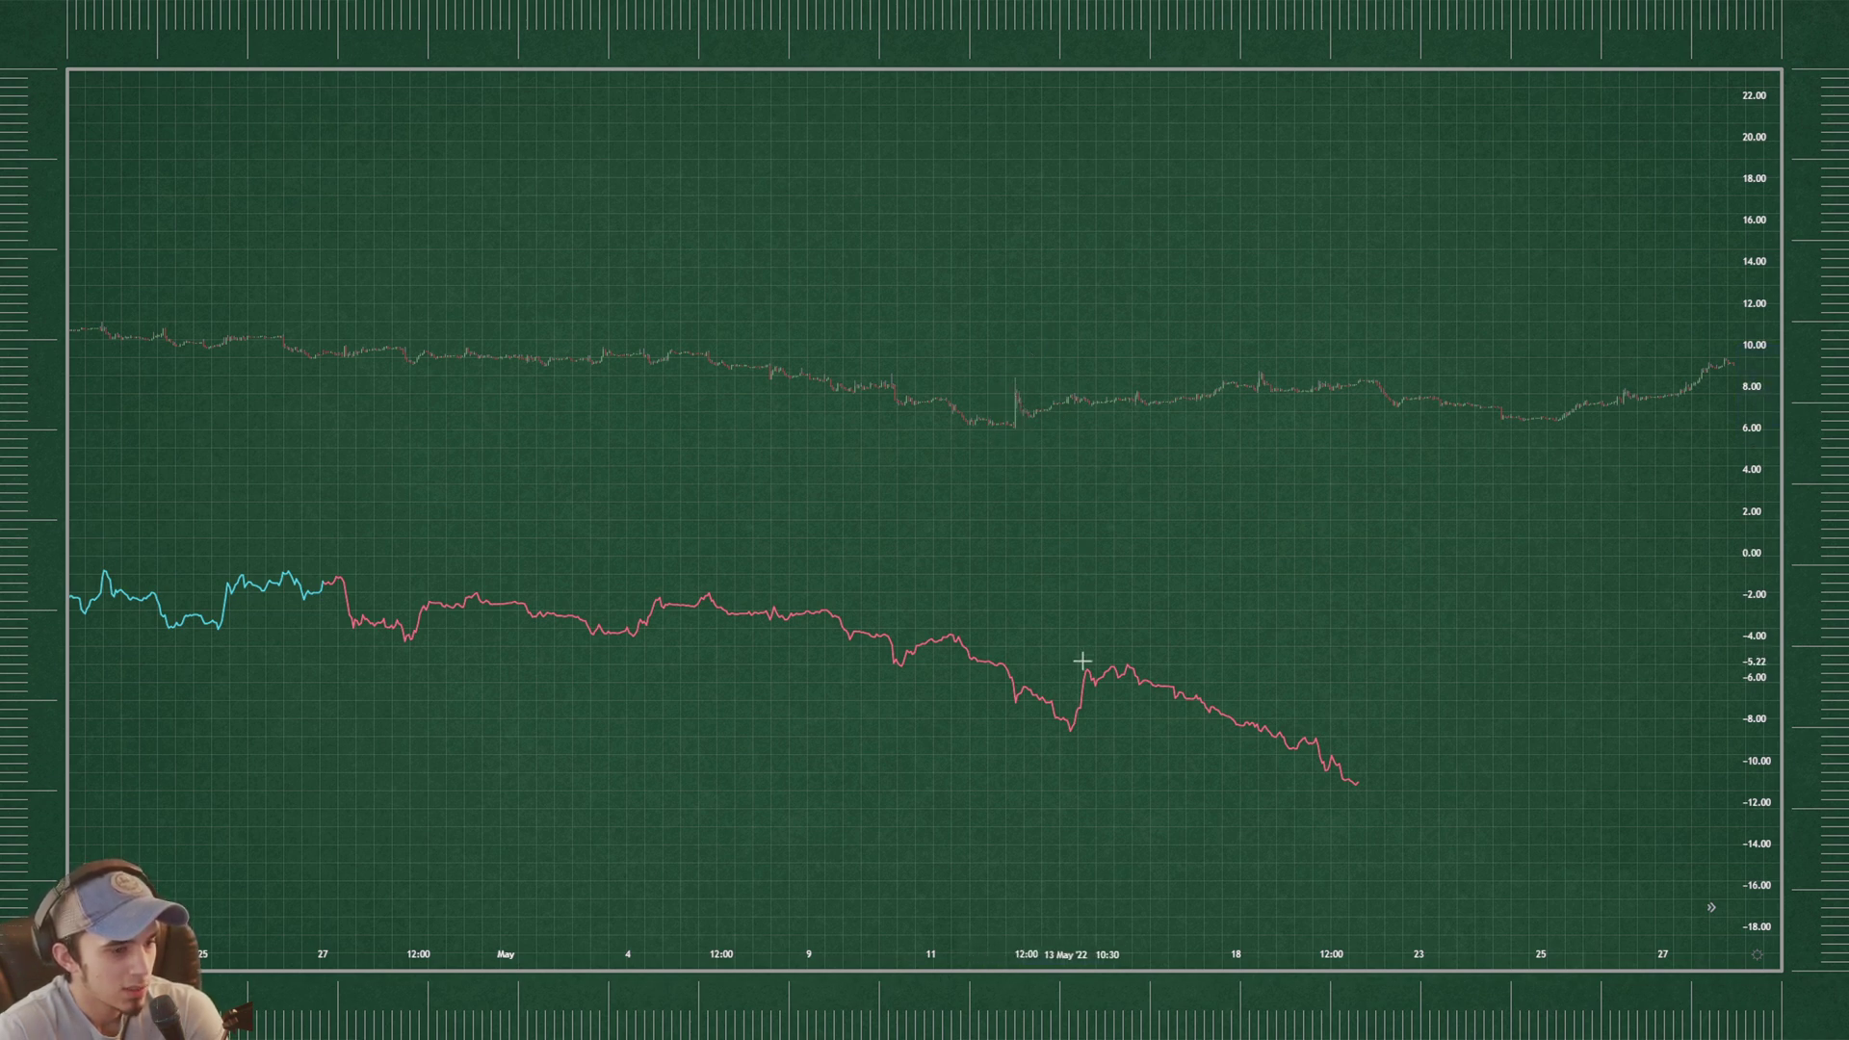
left_click_drag(997, 412, 1147, 475)
- Compare the December '21 candles with the blue pattern and the start of the pink pattern
scroll(1160, 453, "down", 6)
mouse_move(1312, 539)
left_mouse_down()
mouse_move(1292, 674)
mouse_move(1295, 560)
left_mouse_up()
key("ctrl+z")
left_click_drag(296, 273, 1605, 551)
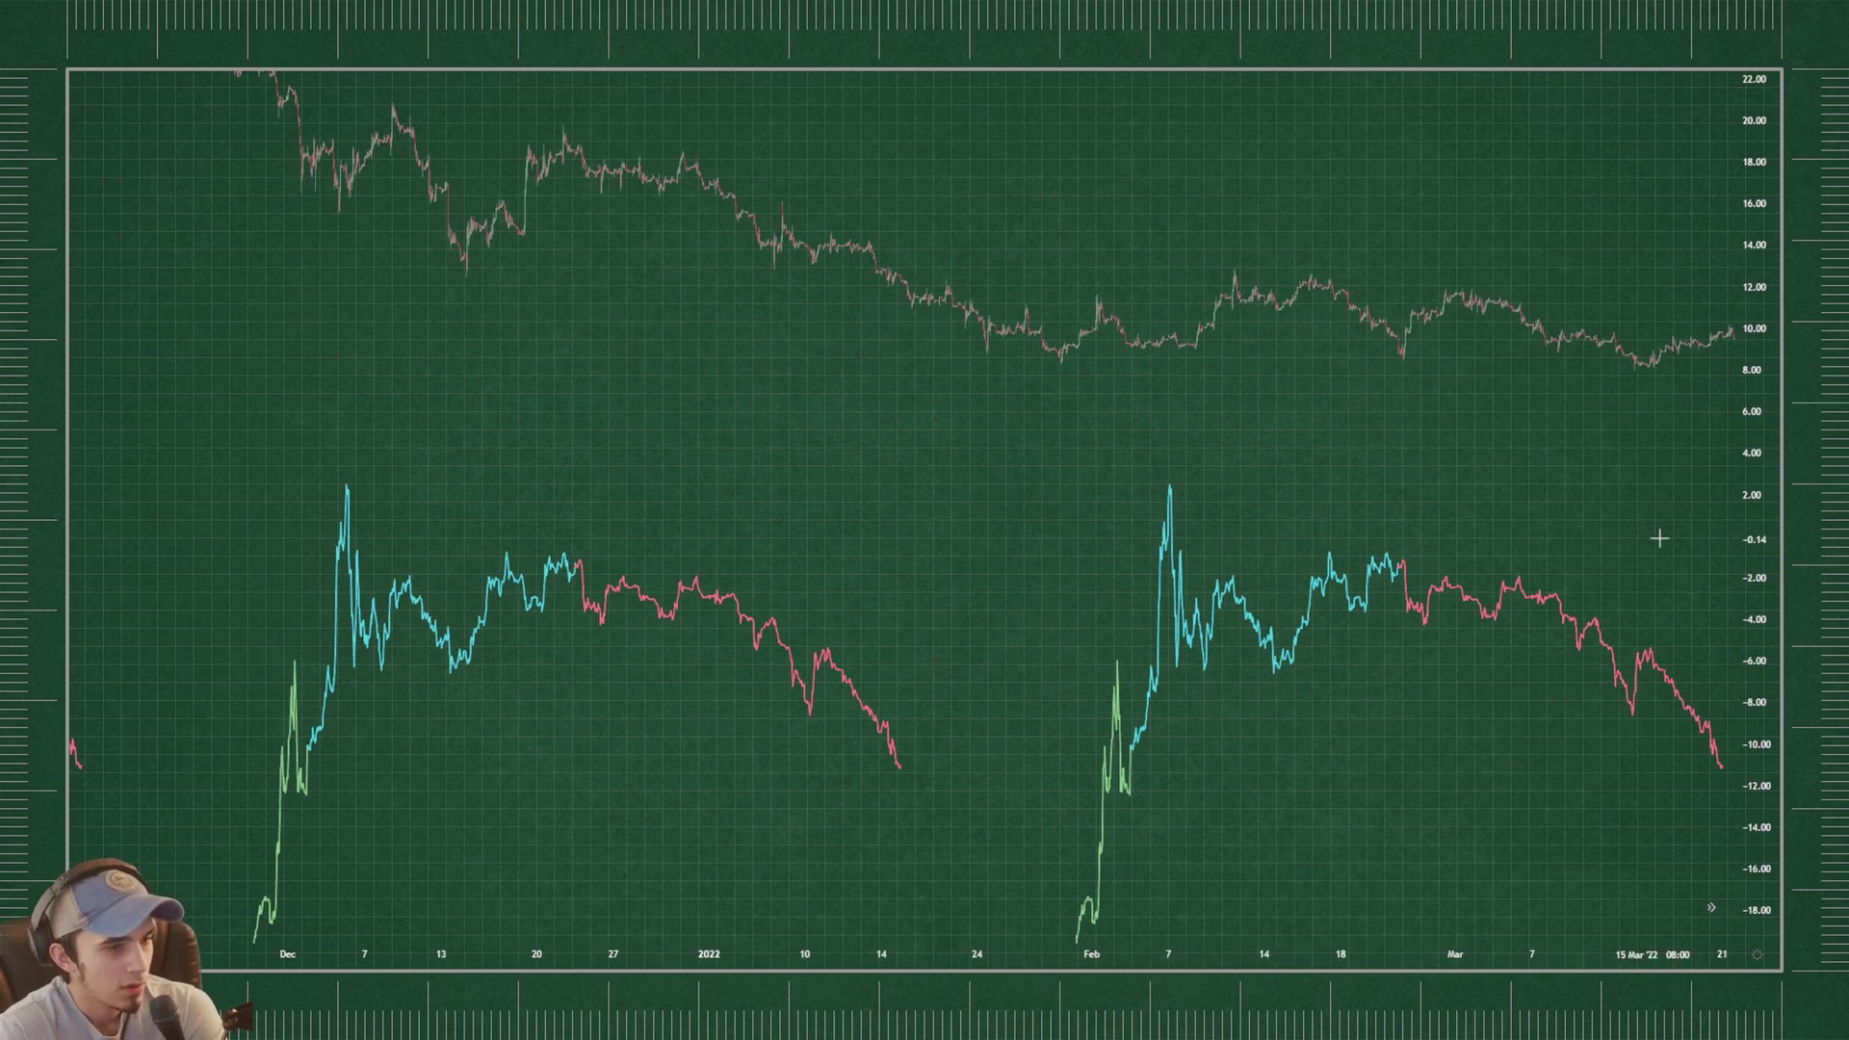
left_click_drag(1769, 409, 1770, 606)
left_click_drag(842, 392, 1378, 458)
left_click_drag(853, 408, 1445, 421)
scroll(1328, 403, "up", 5)
scroll(1327, 405, "up", 8)
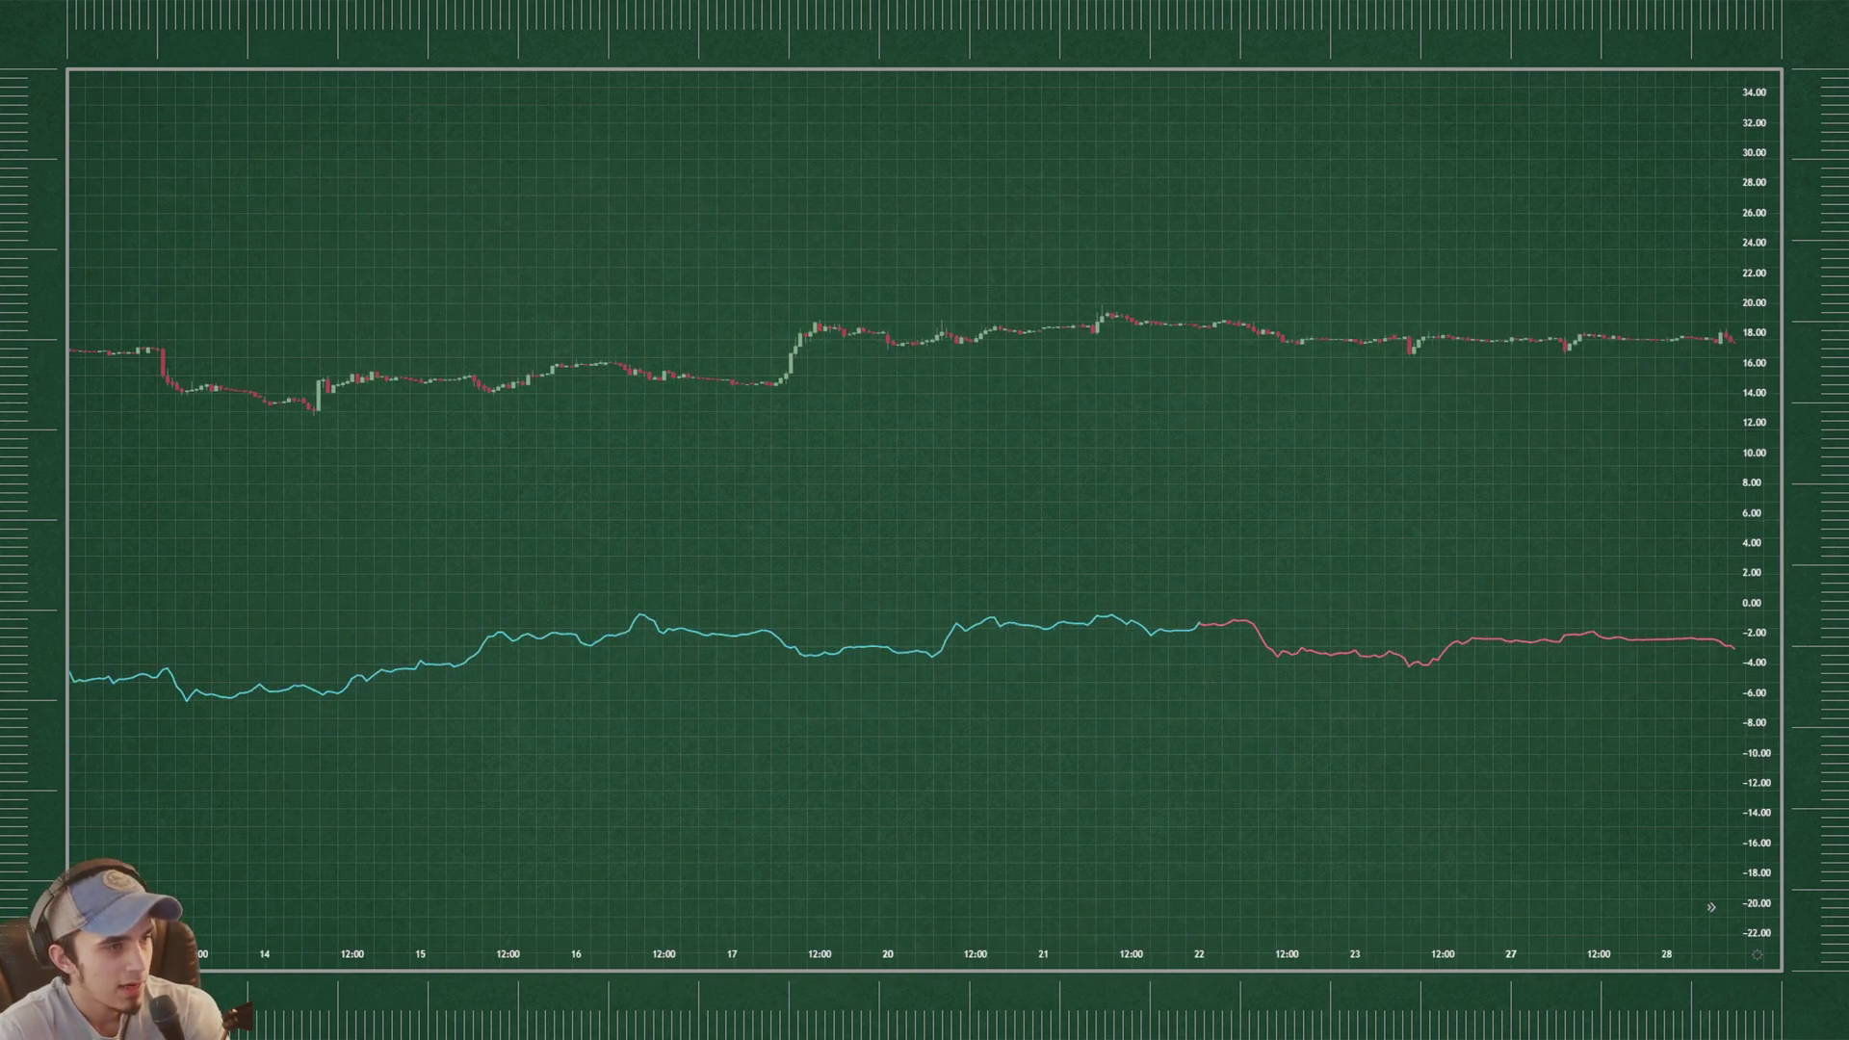
- Circle the 17 Dec '21 candle jump and the blue pattern beneath it, then erase the marks
mouse_move(1002, 609)
left_mouse_down()
mouse_move(764, 621)
mouse_move(805, 571)
mouse_move(777, 590)
left_mouse_up()
key("Delete")
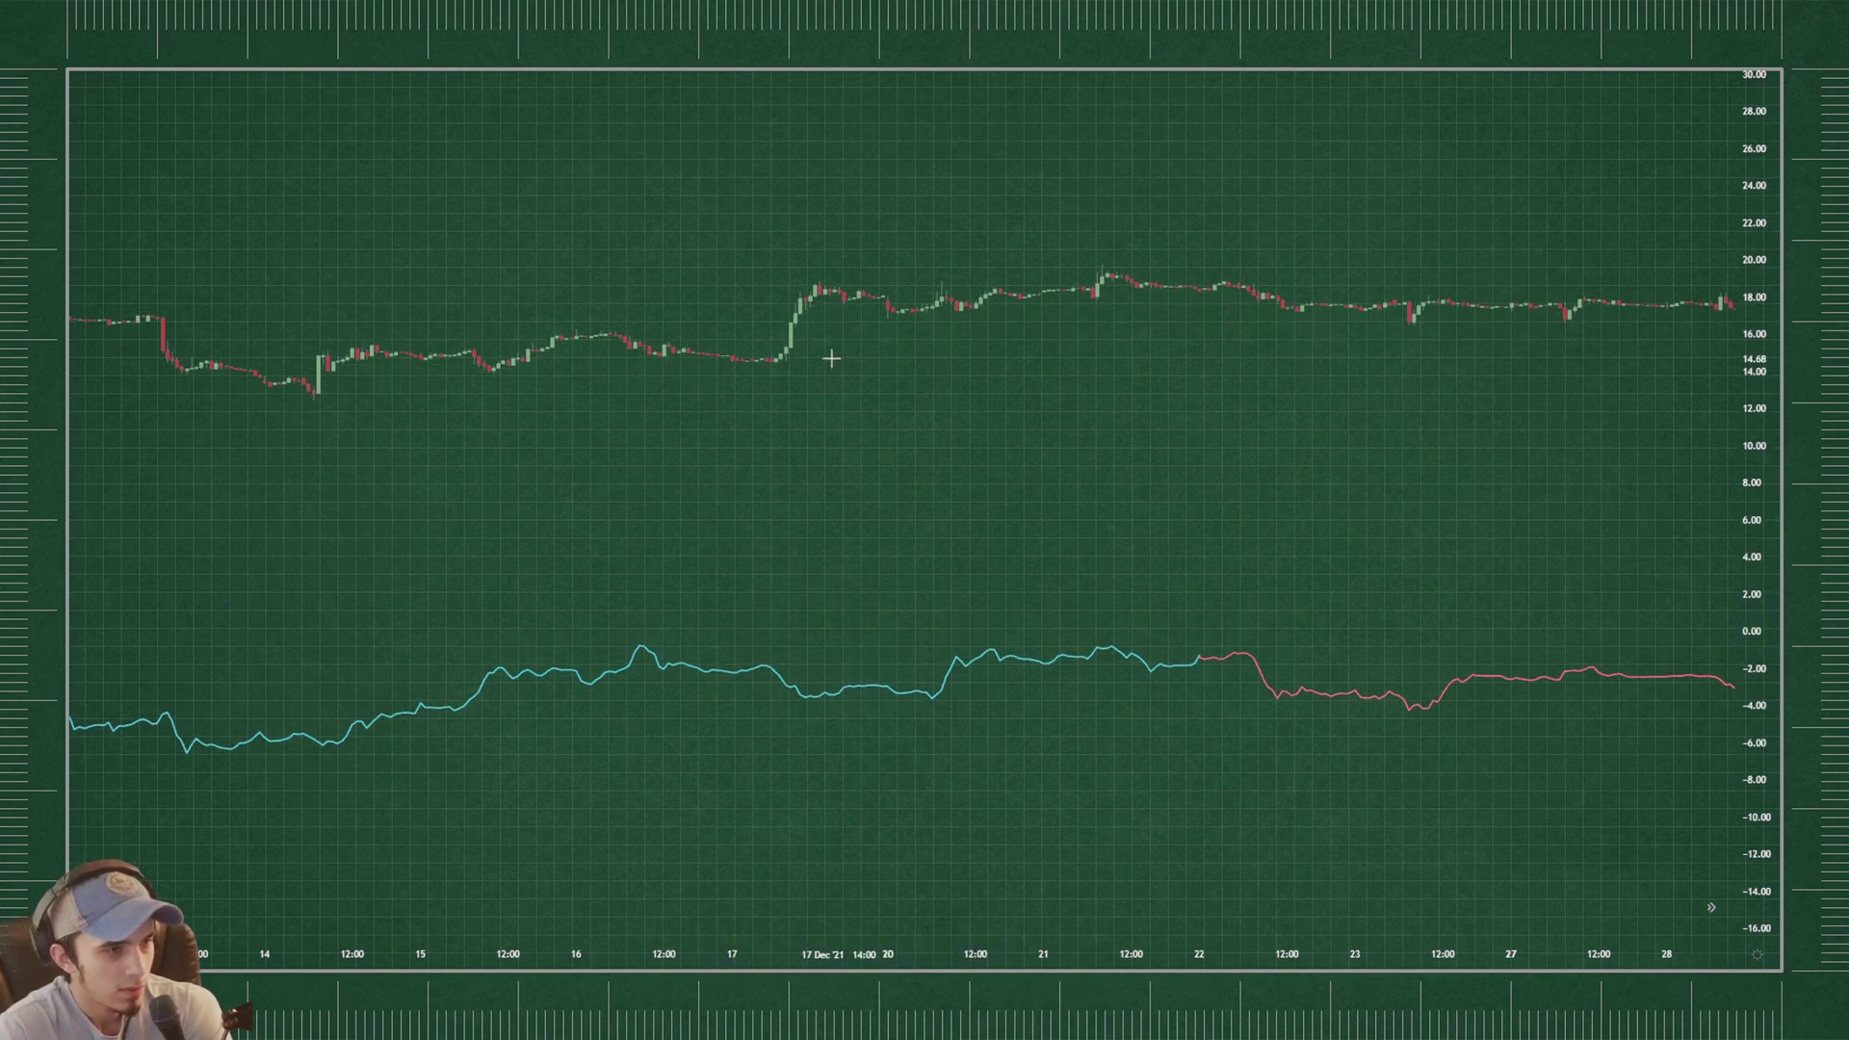
left_click_drag(817, 263, 827, 289)
key("Delete")
mouse_move(807, 655)
left_mouse_down()
mouse_move(758, 649)
mouse_move(836, 665)
mouse_move(811, 730)
left_mouse_up()
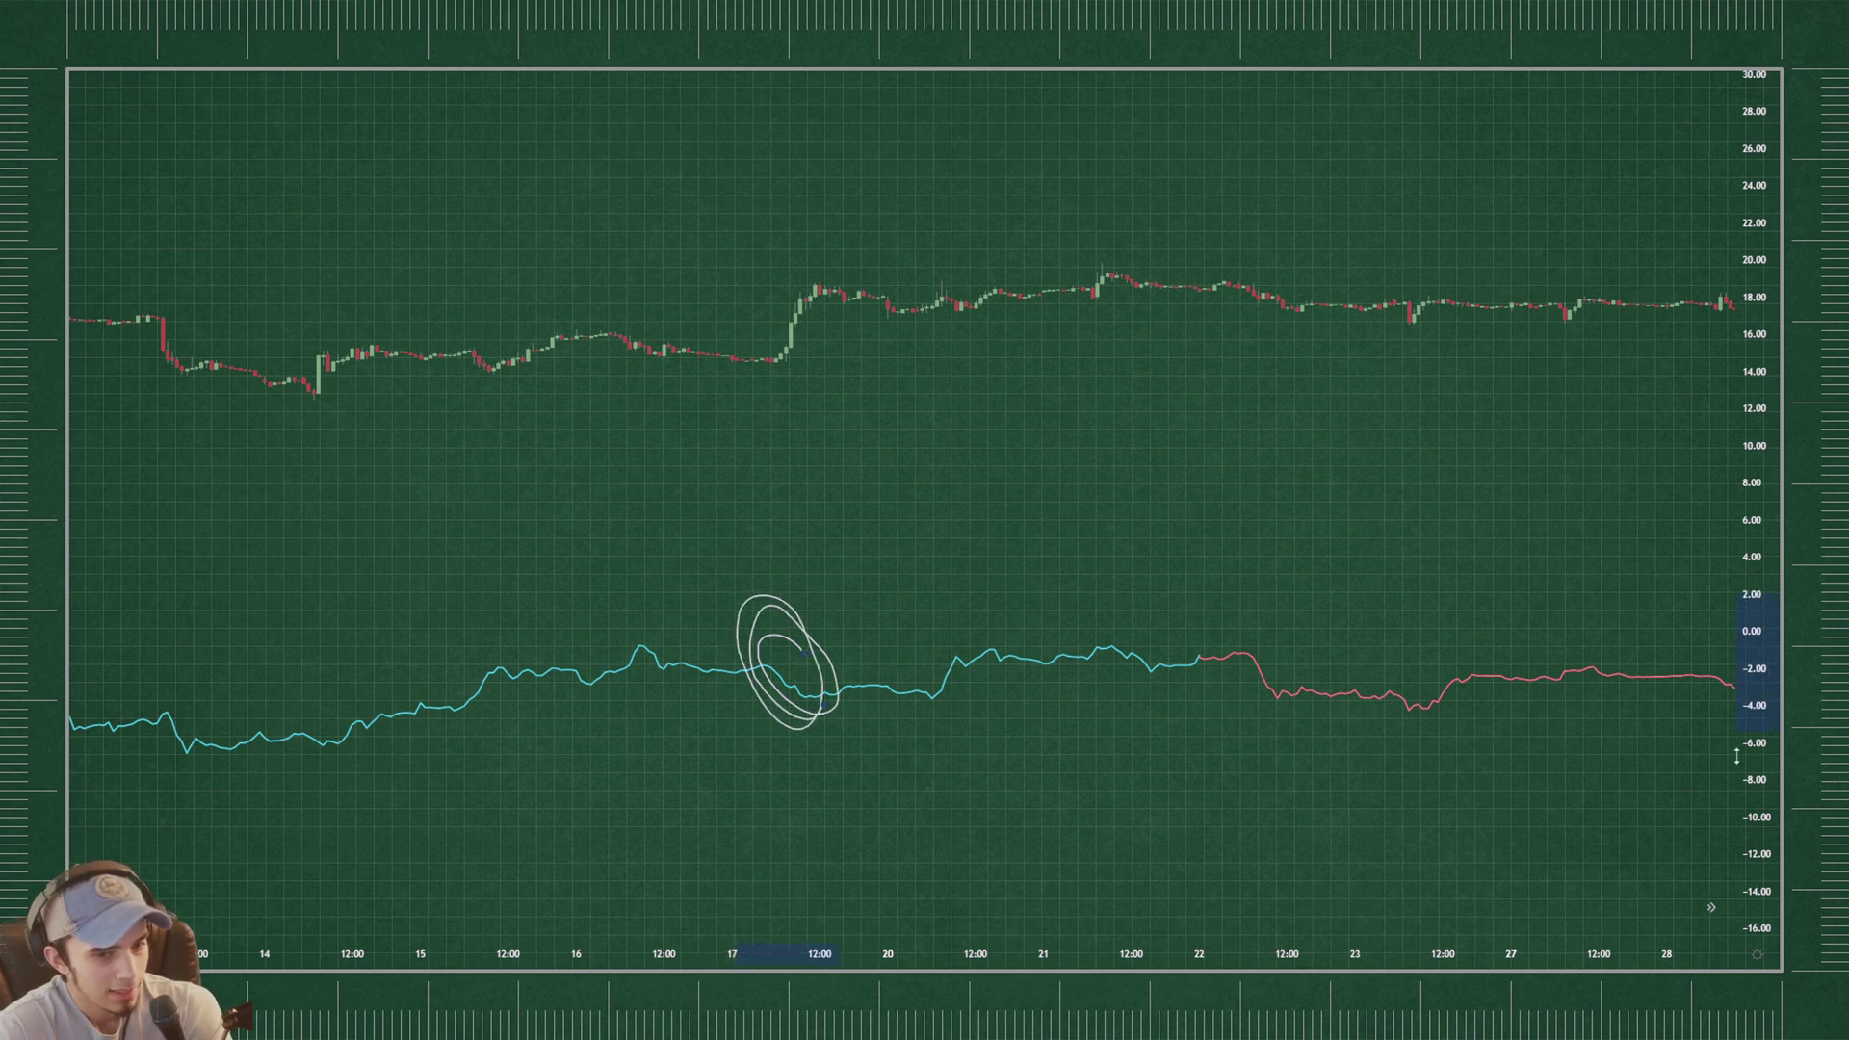
left_click_drag(1739, 754, 1739, 576)
key("Delete")
- Mark the blue pattern's 20 Dec '21 jump with freehand strokes and erase them
mouse_move(949, 719)
left_mouse_down()
mouse_move(978, 709)
mouse_move(943, 817)
left_mouse_up()
key("Delete")
scroll(1098, 669, "down", 3)
mouse_move(1314, 686)
left_mouse_down()
mouse_move(1289, 736)
mouse_move(1286, 713)
left_mouse_up()
key("Delete")
- Compare the candles from autumn 2021 to early 2022 with the repeating green, blue and pink patterns
scroll(1751, 306, "down", 3)
scroll(896, 409, "down", 5)
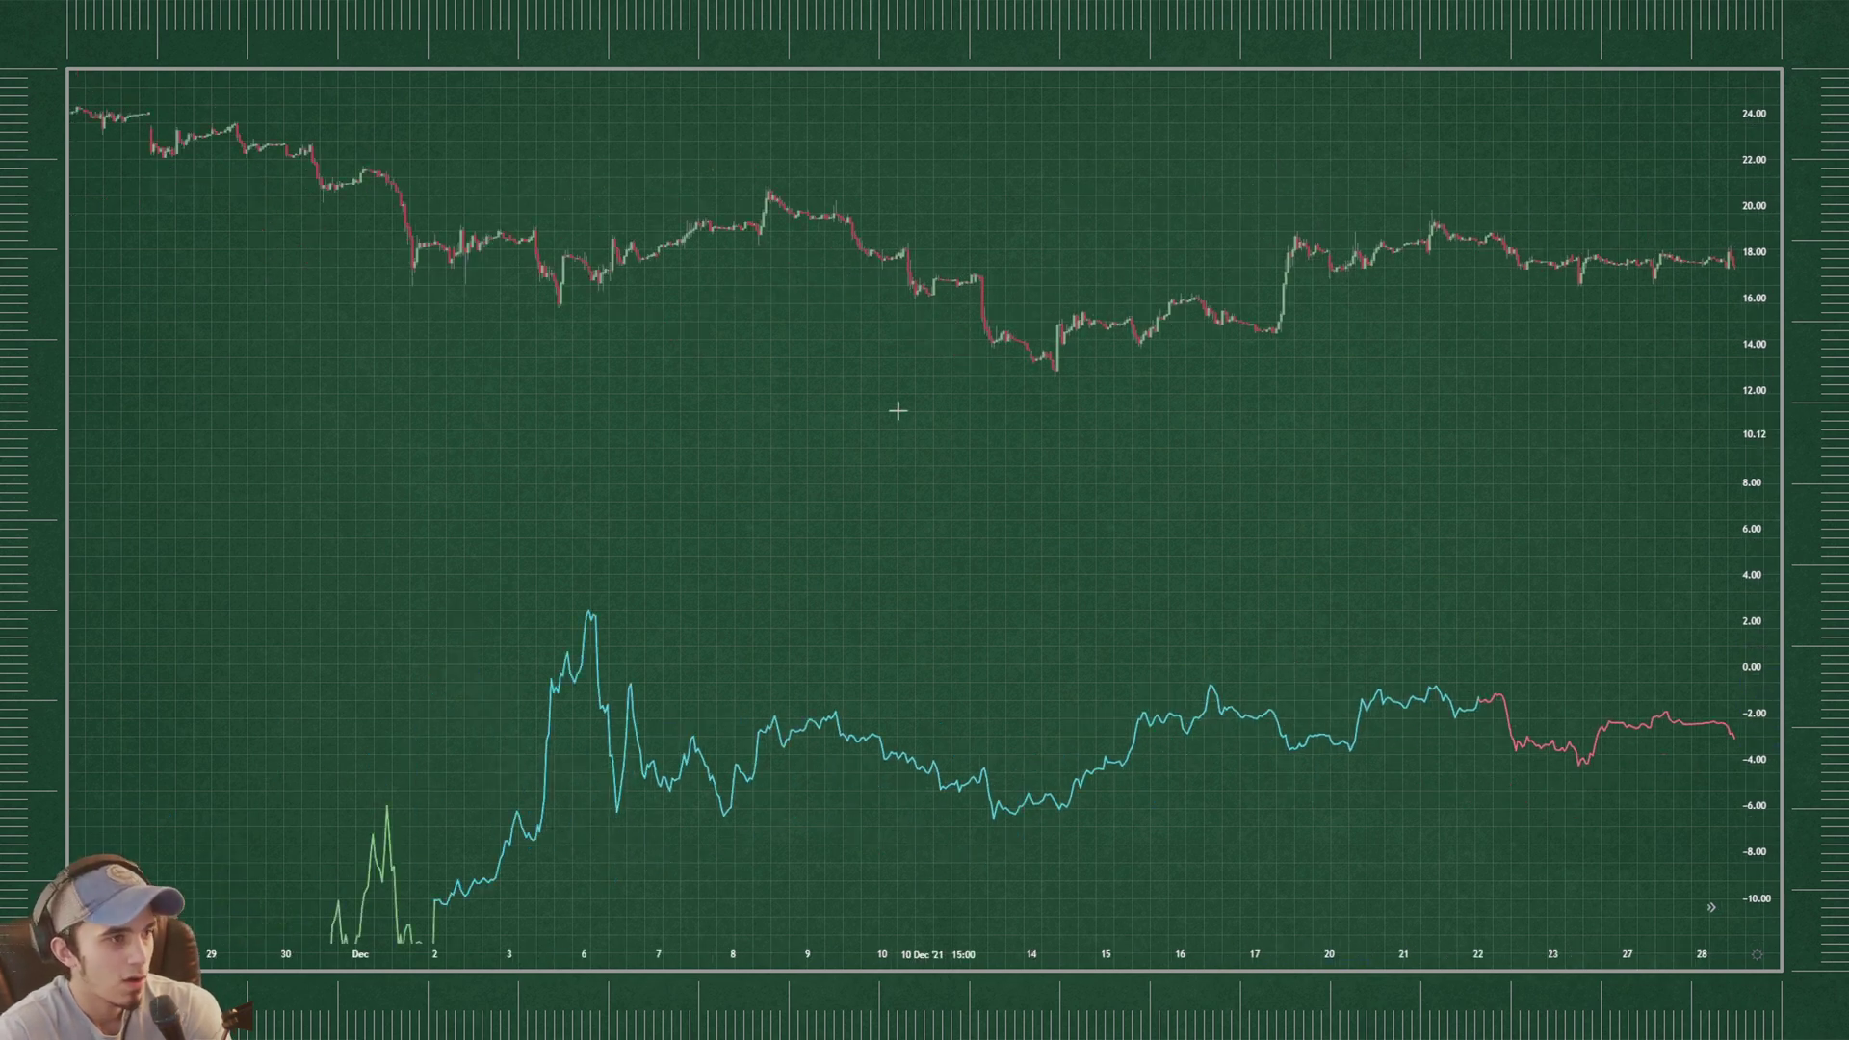
scroll(1300, 238, "down", 5)
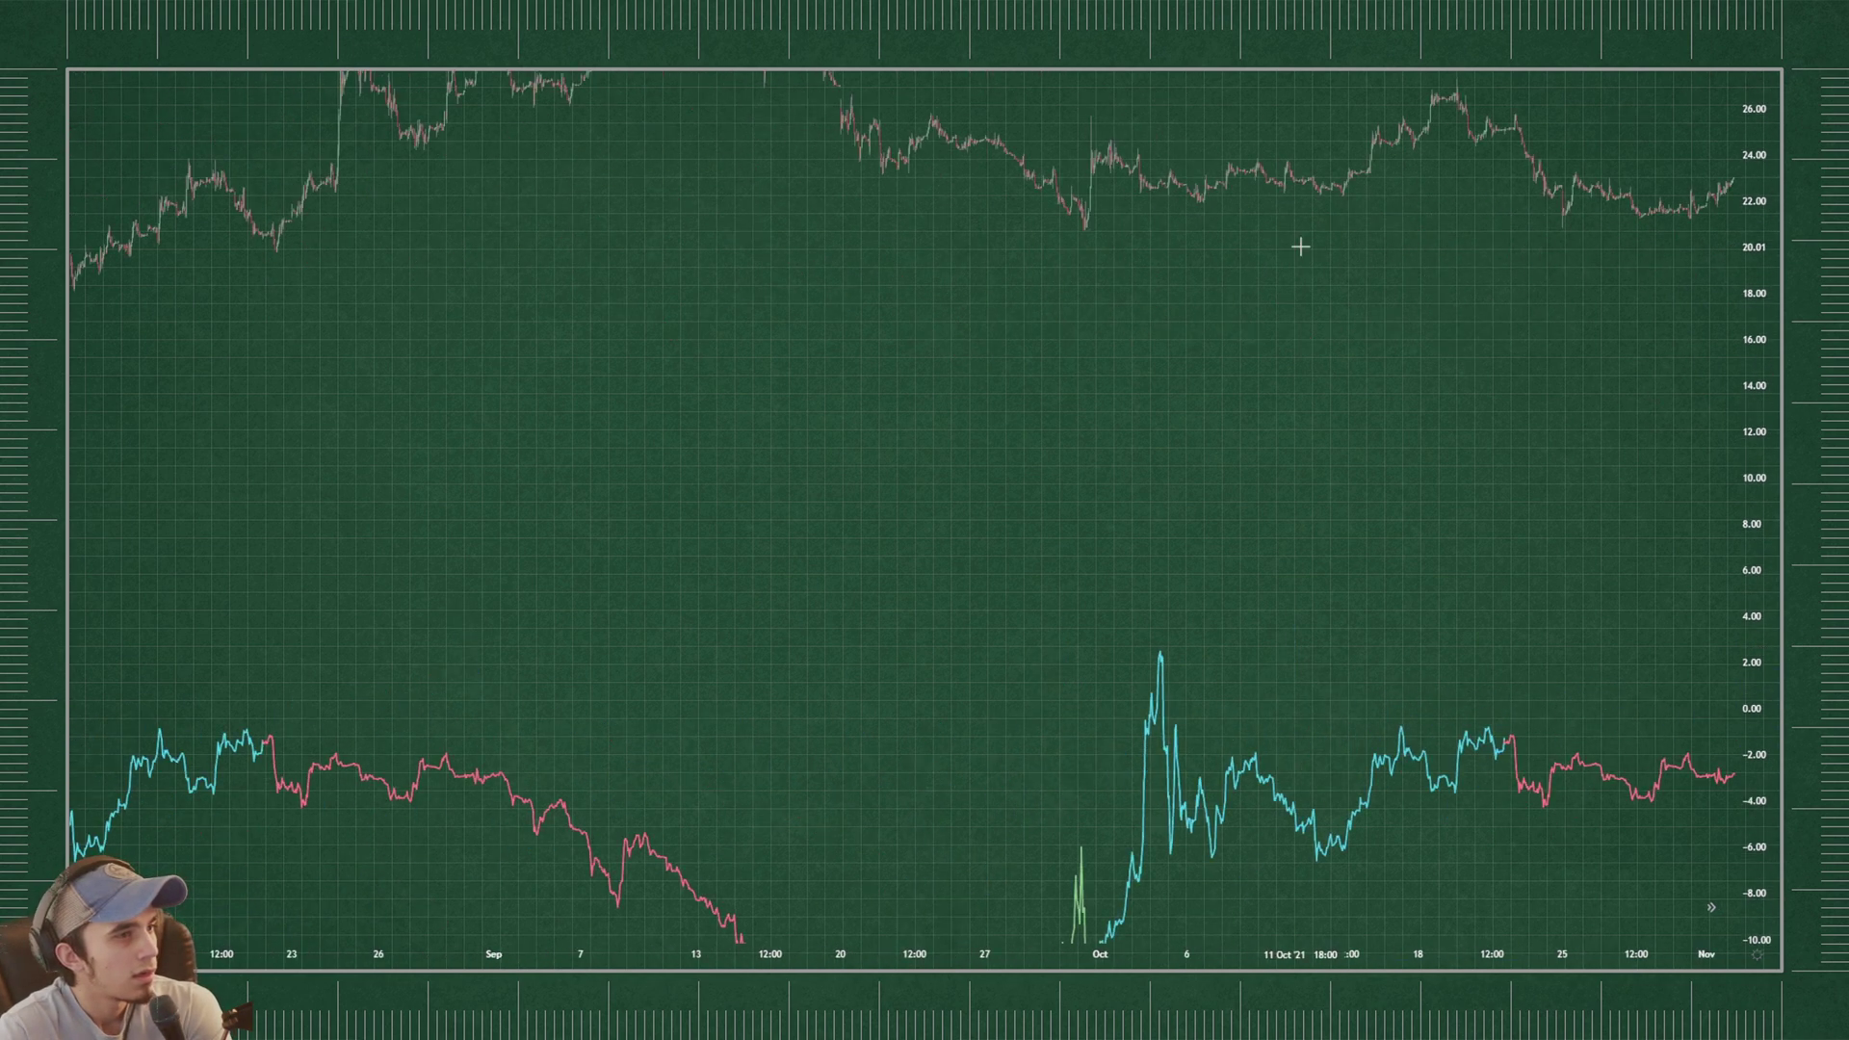
left_click_drag(1755, 241, 1755, 559)
left_click_drag(1527, 491, 568, 429)
left_click_drag(1465, 429, 511, 453)
scroll(779, 436, "up", 5)
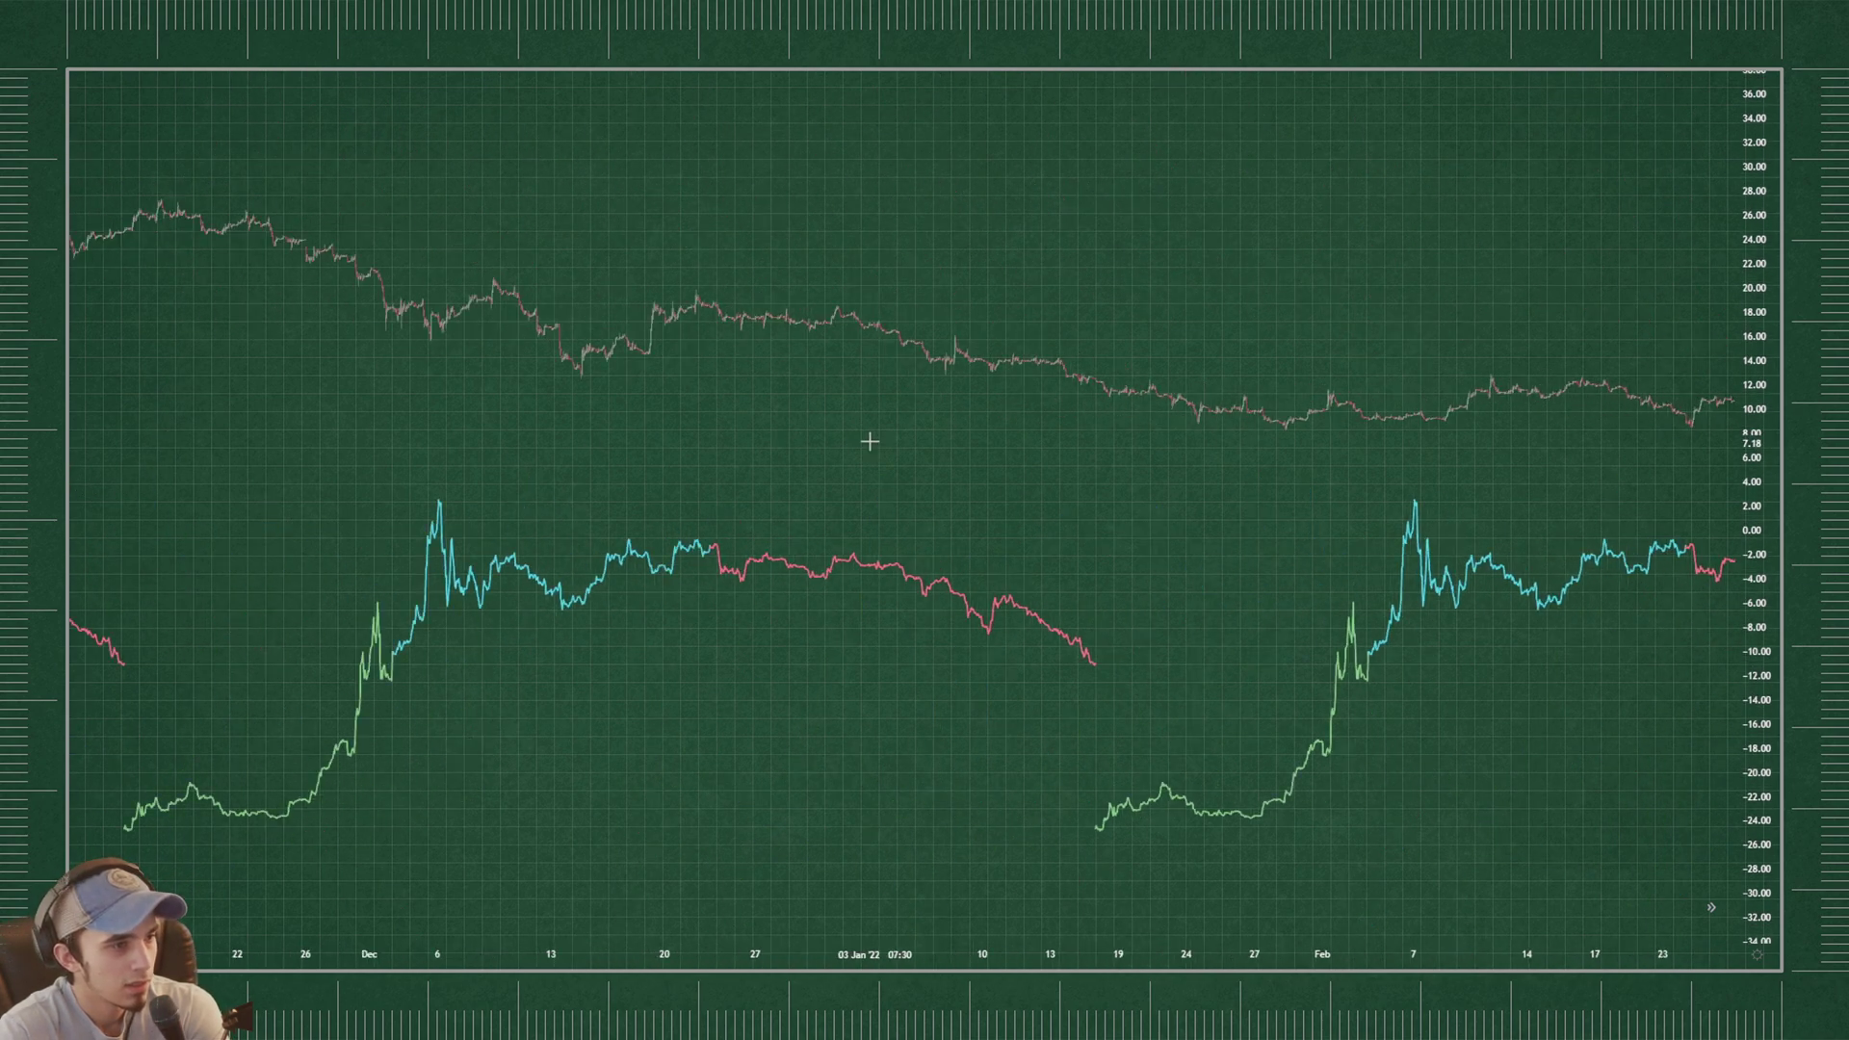
- Create a bars pattern from 21 Dec '21 14:00 to 18 Jan '22 03:00 and place it just above the pink pattern
left_click(1124, 632)
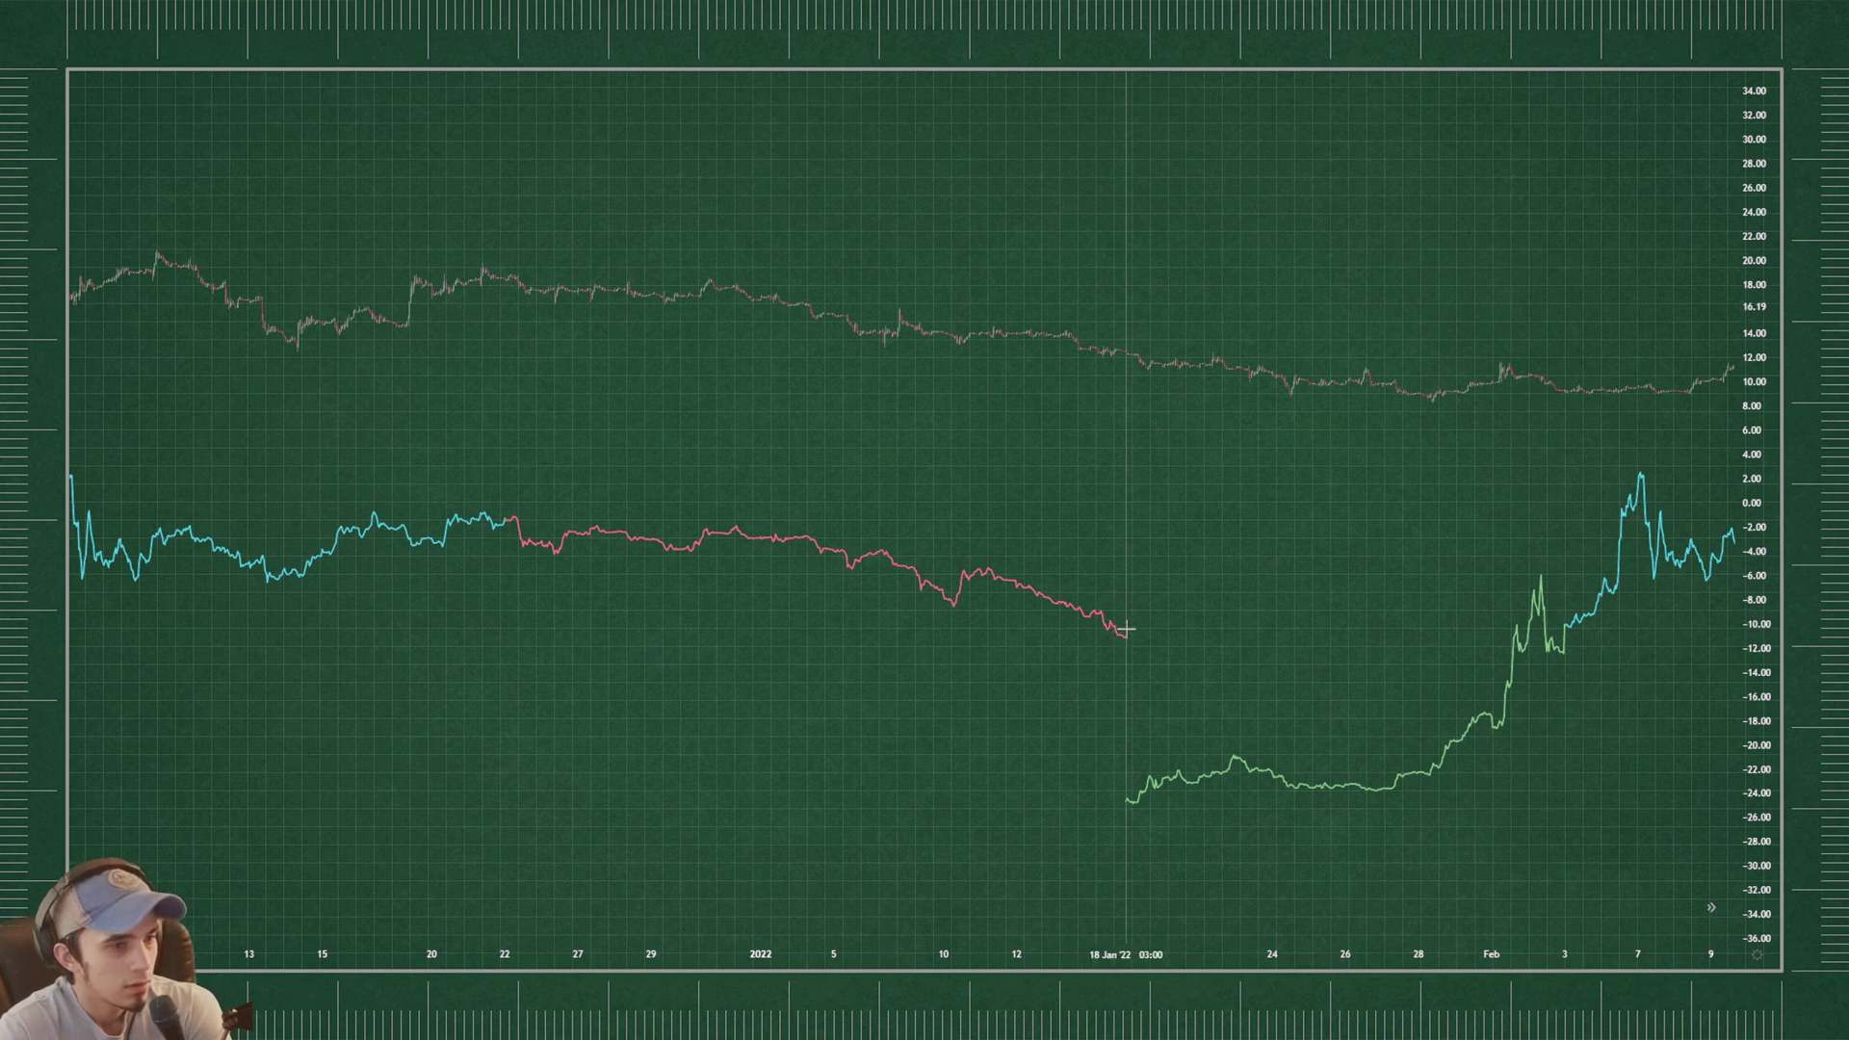
left_click(496, 530)
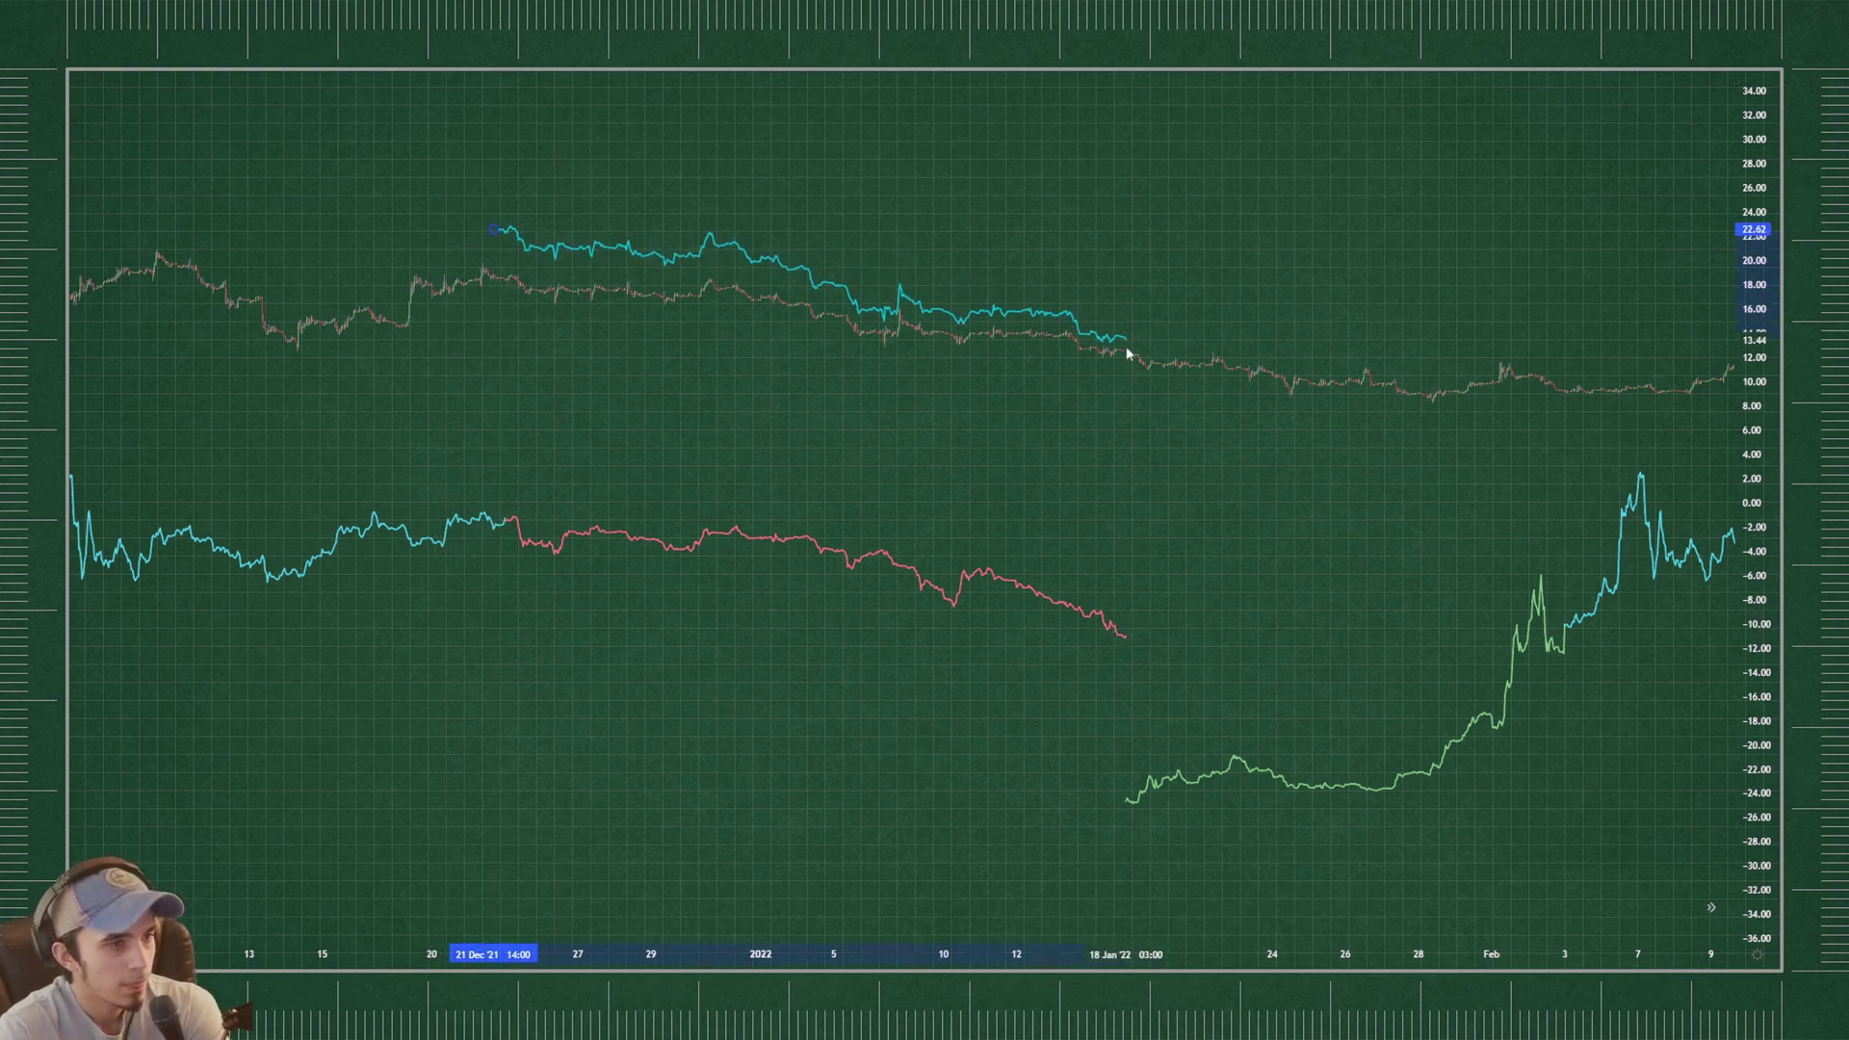
left_click(1124, 395)
left_click_drag(985, 362, 983, 640)
left_click_drag(1126, 678, 1126, 656)
- Circle the 10 Jan '22 jump in the pink pattern, erase the mark, and indicate the copied pattern's early-January spike
left_click_drag(1016, 477, 1492, 434)
scroll(1492, 434, "up", 3)
left_click_drag(1280, 578, 1285, 457)
scroll(1346, 392, "up", 2)
left_click_drag(1345, 392, 1064, 426)
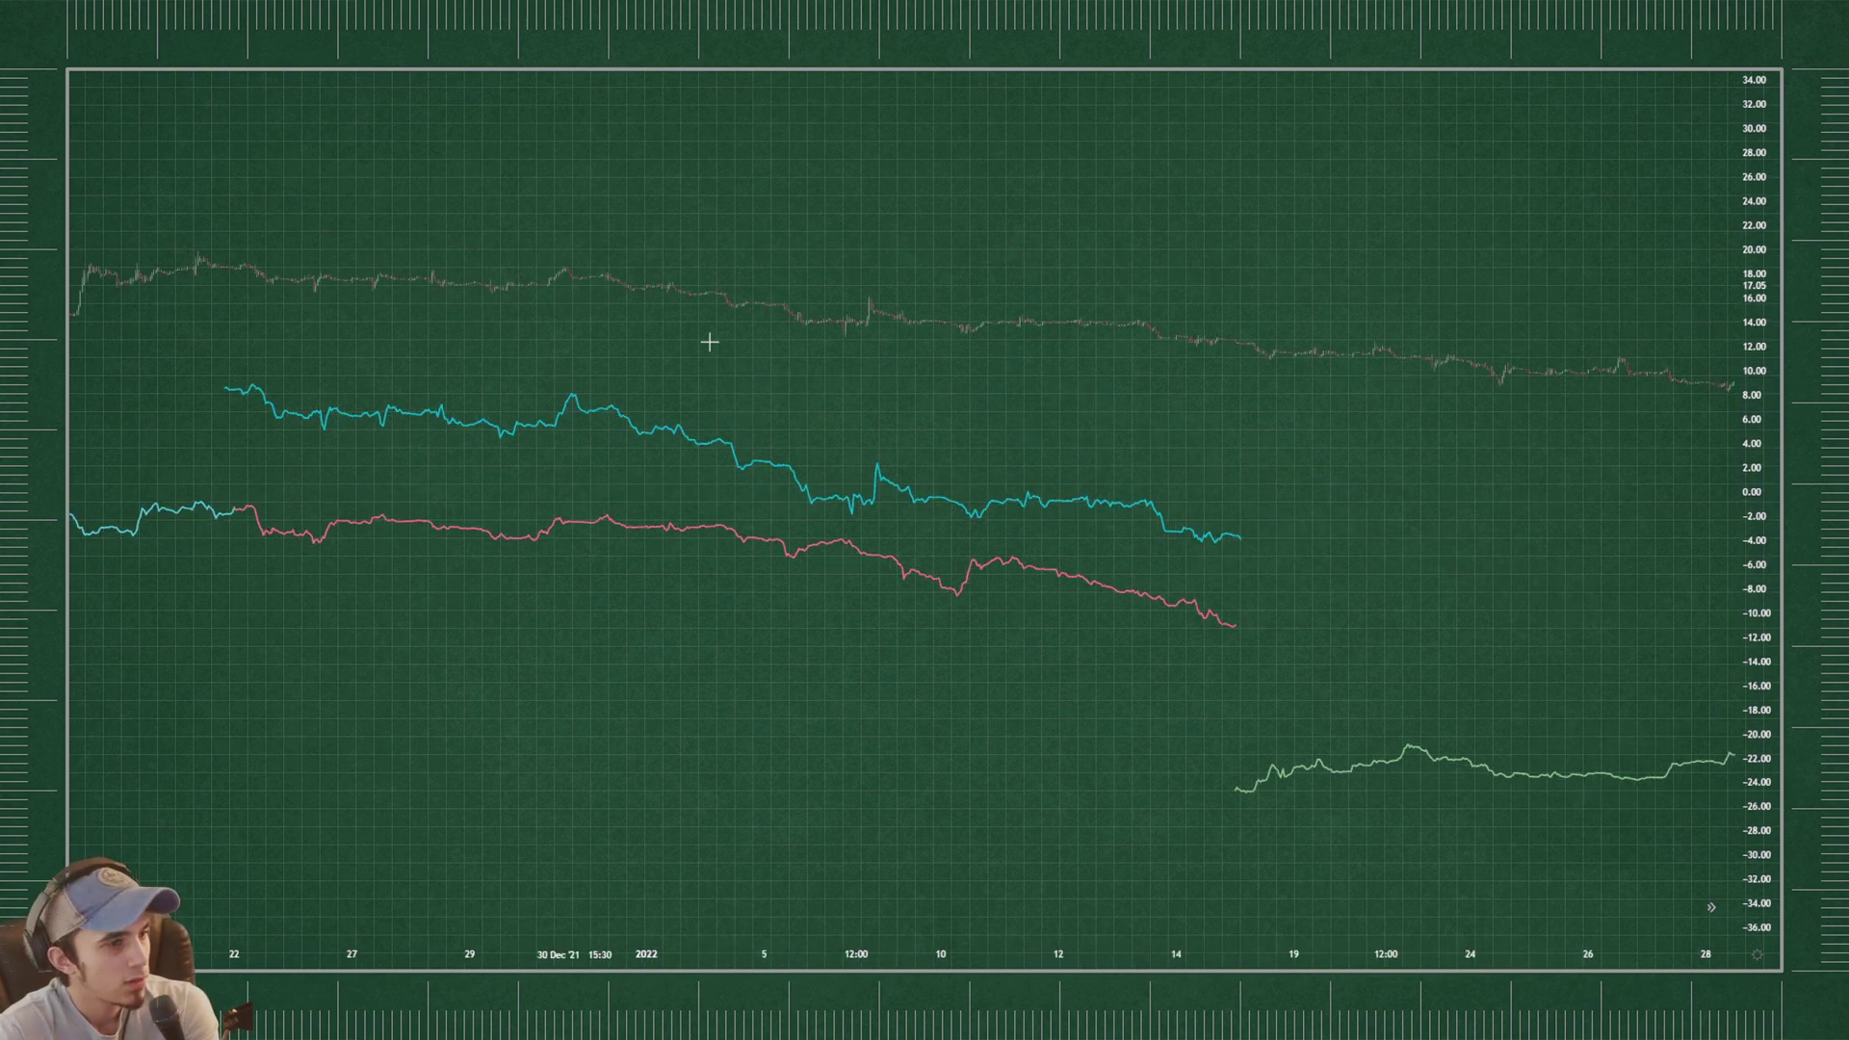
mouse_move(973, 551)
left_mouse_down()
mouse_move(959, 595)
mouse_move(942, 588)
left_mouse_up()
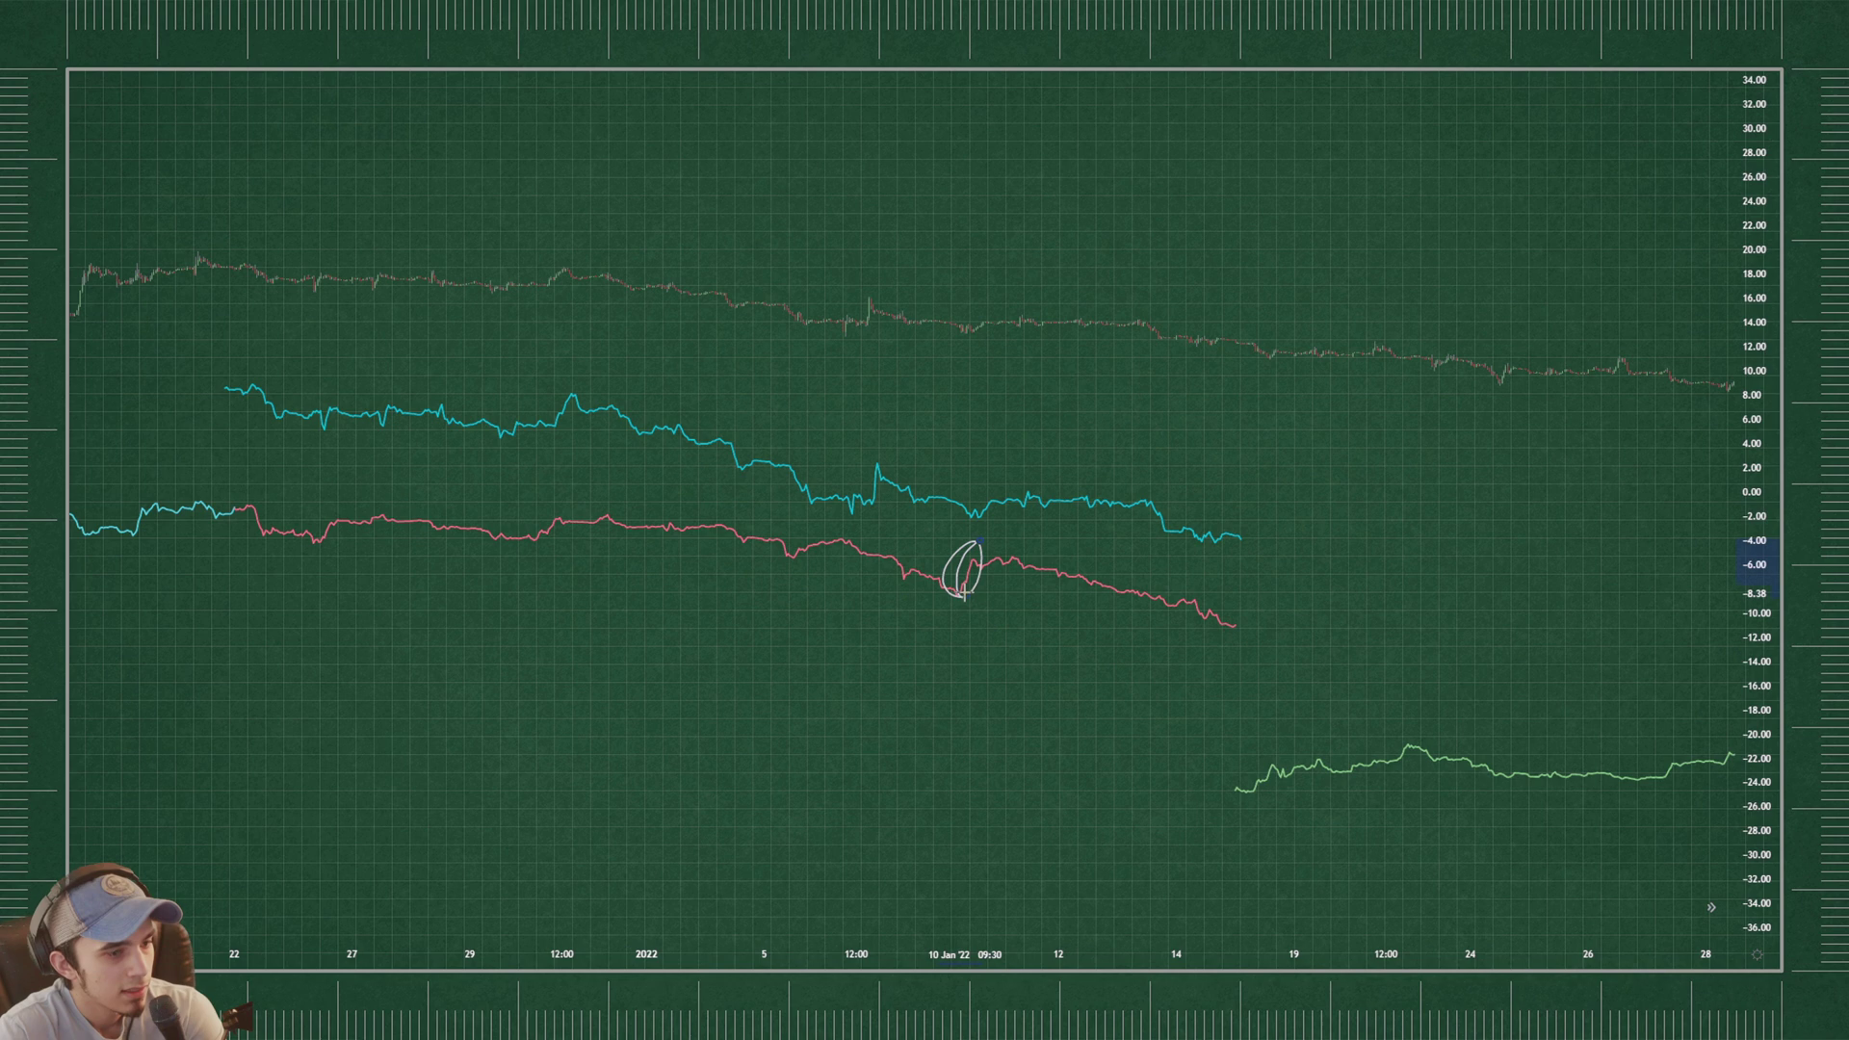
key("Delete")
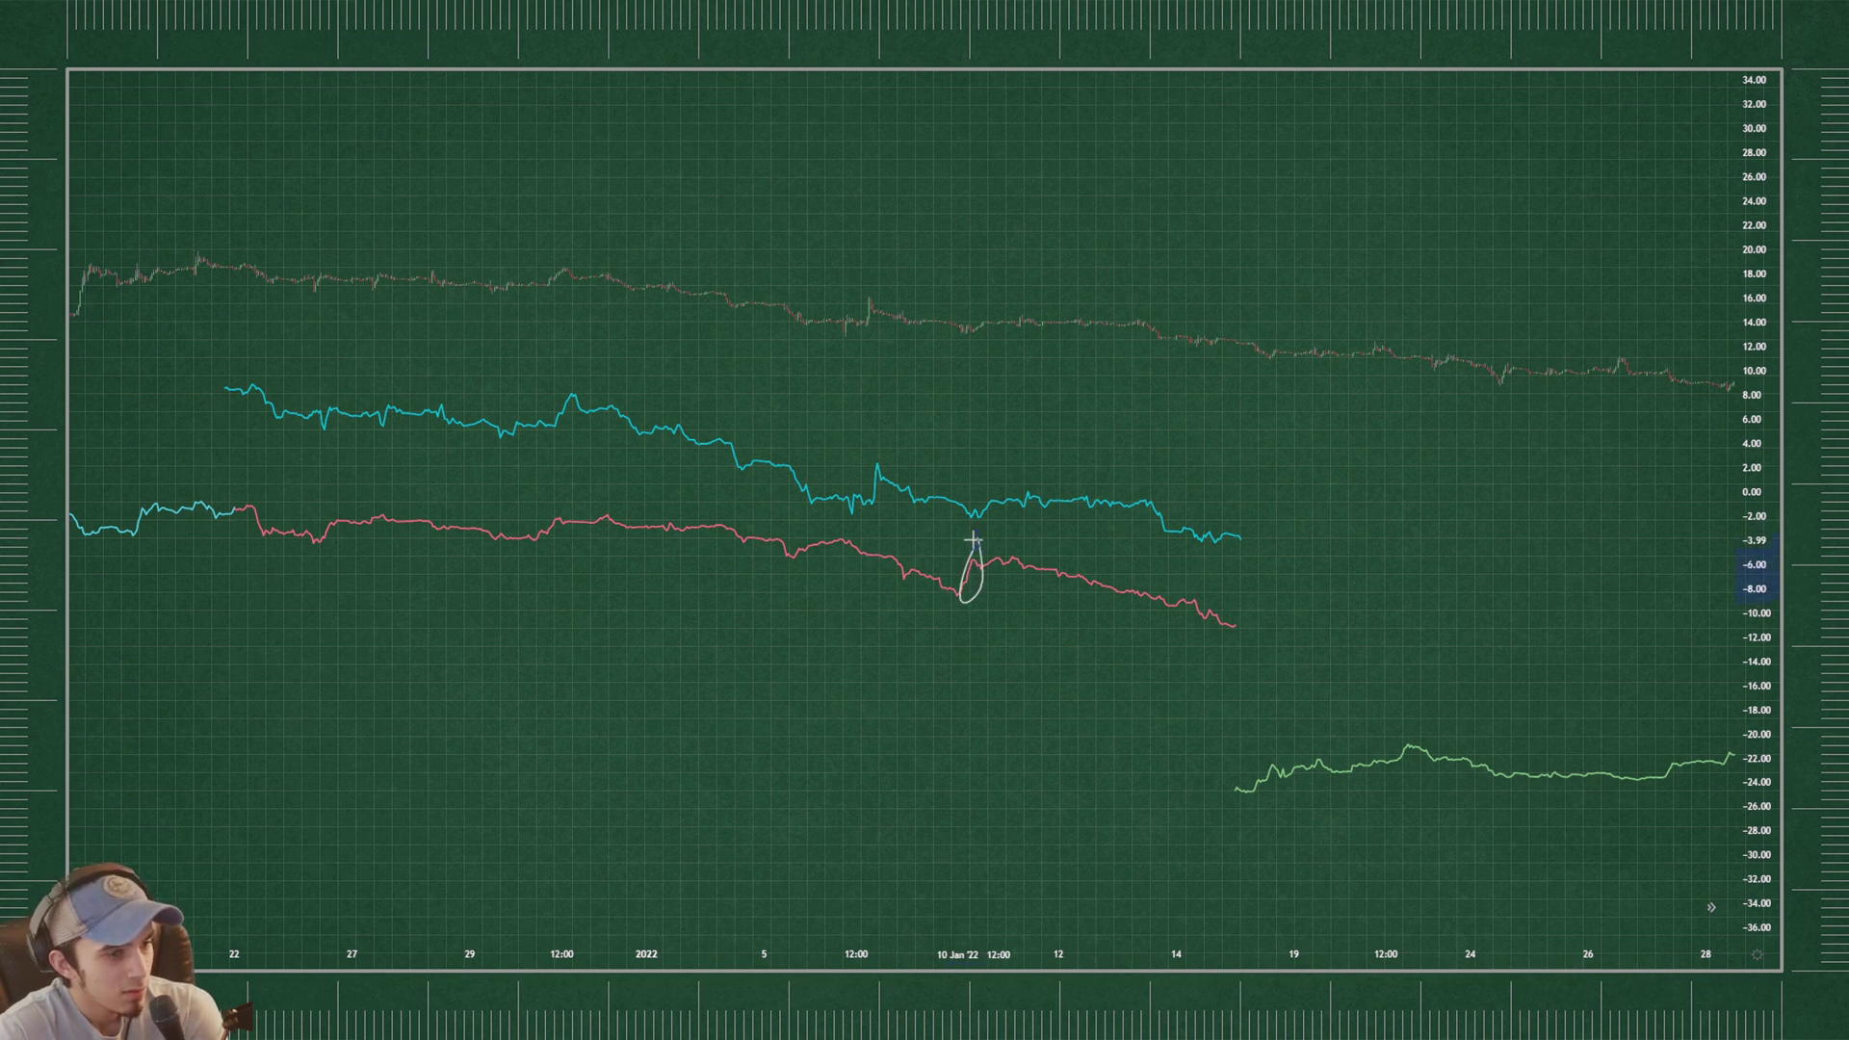
left_click_drag(878, 452, 885, 460)
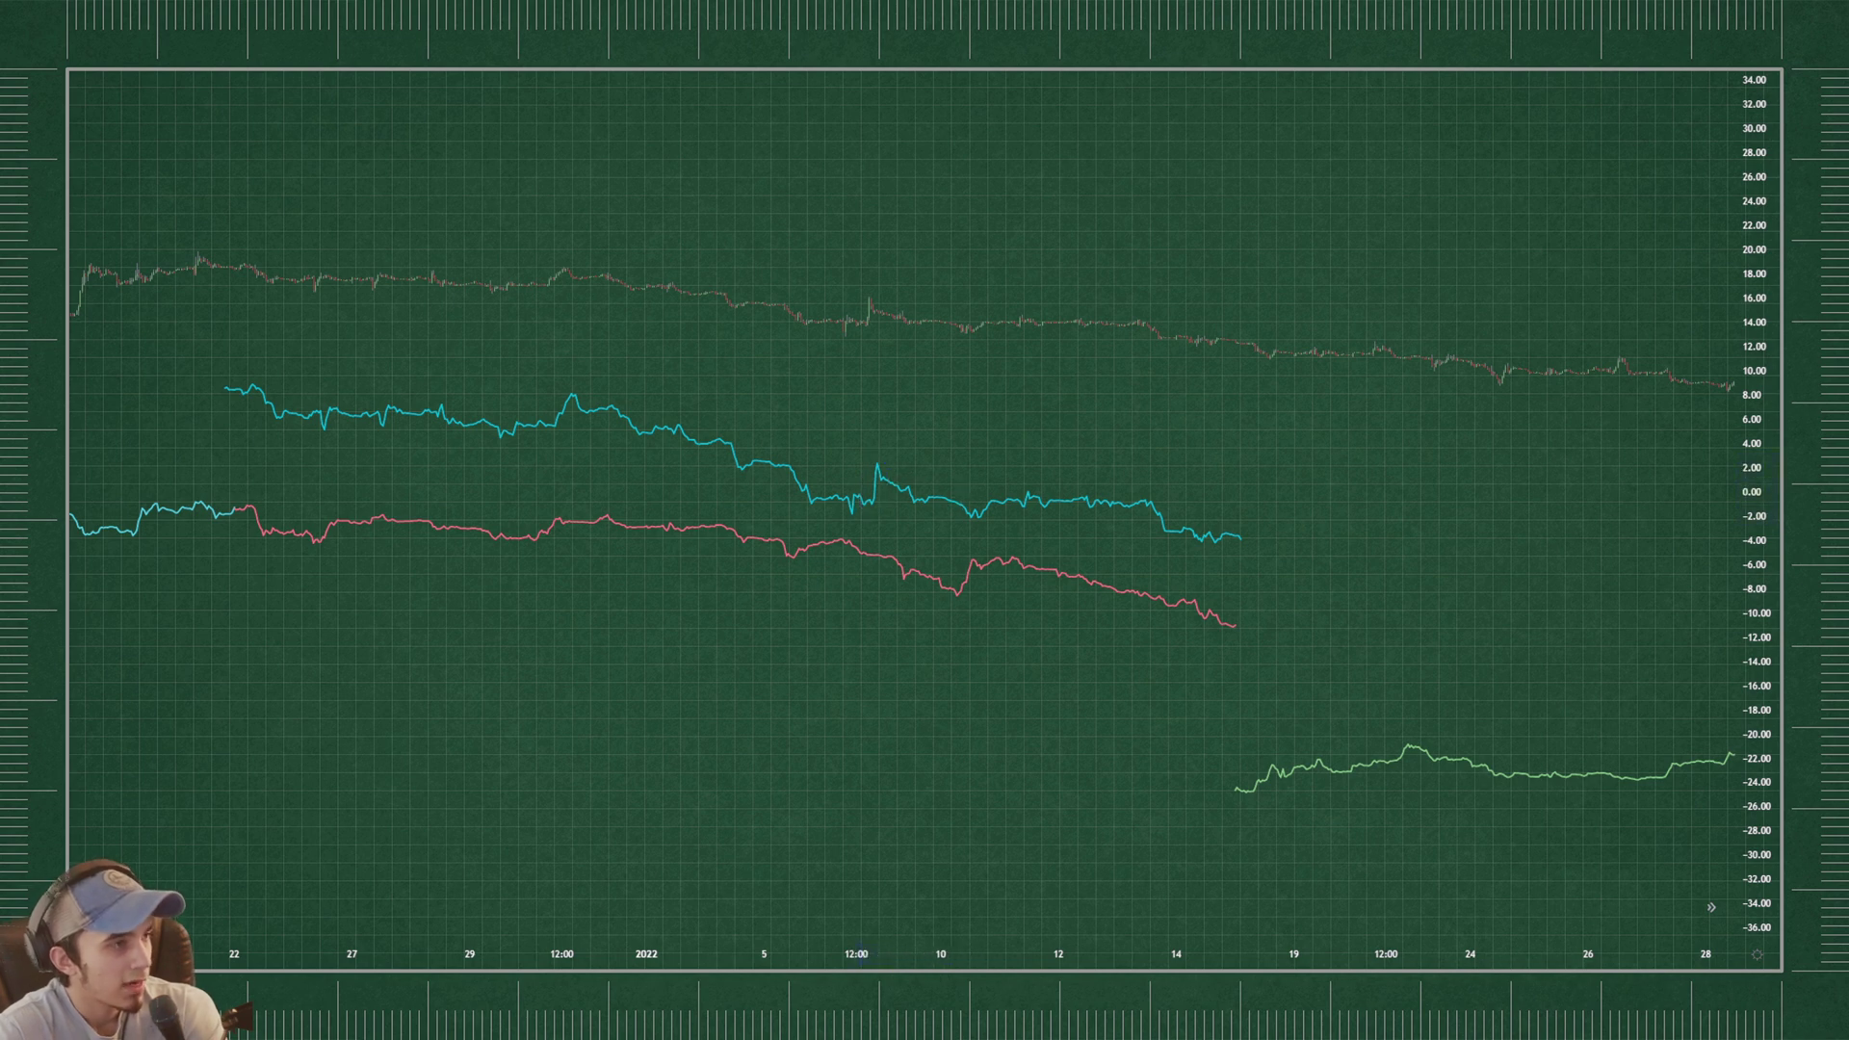
- Lower the copied pattern onto the pink one so it starts at -1.07 and ends at -13.54
left_click_drag(905, 499, 903, 608)
scroll(1544, 537, "down", 6)
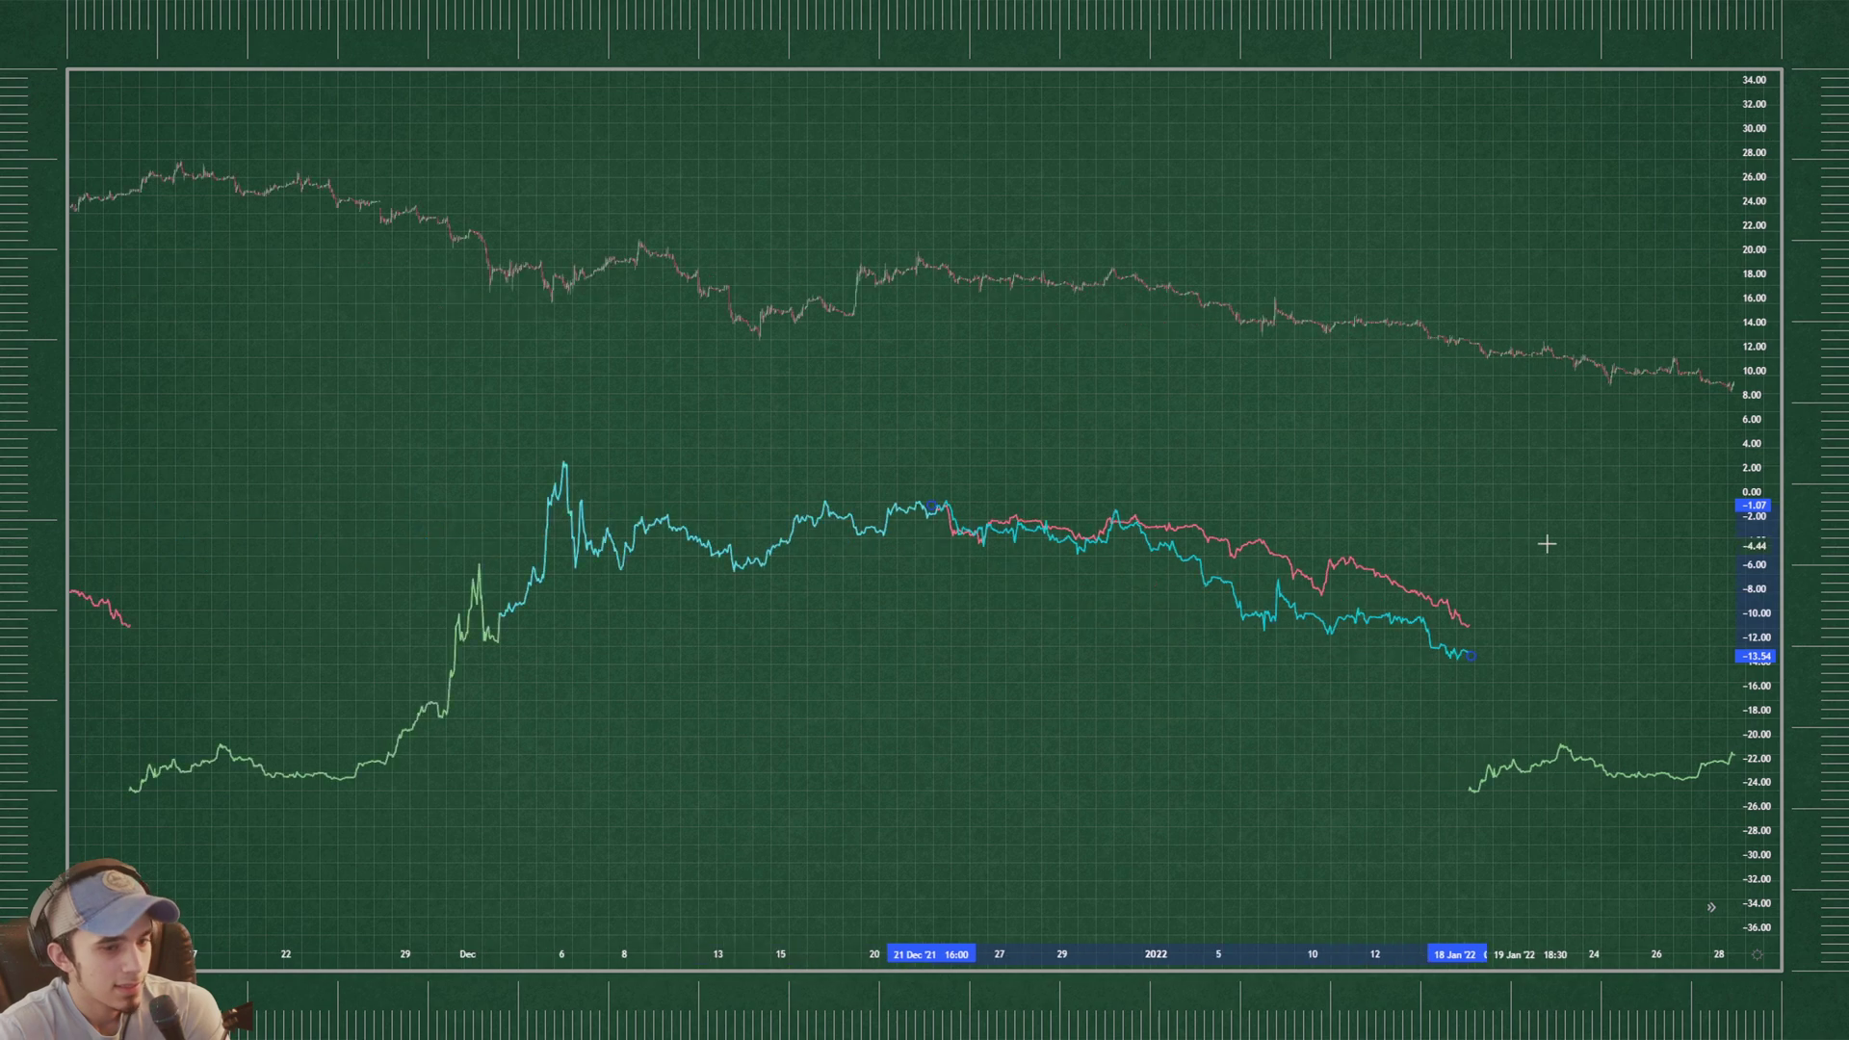
left_click_drag(1574, 613, 1577, 496)
- Delete the copied bars pattern that overlaps the pink pattern from 21 Dec '21 to 18 Jan '22
left_click_drag(1614, 485, 1325, 582)
left_click(1291, 607)
key("Delete")
left_click_drag(1172, 607, 674, 605)
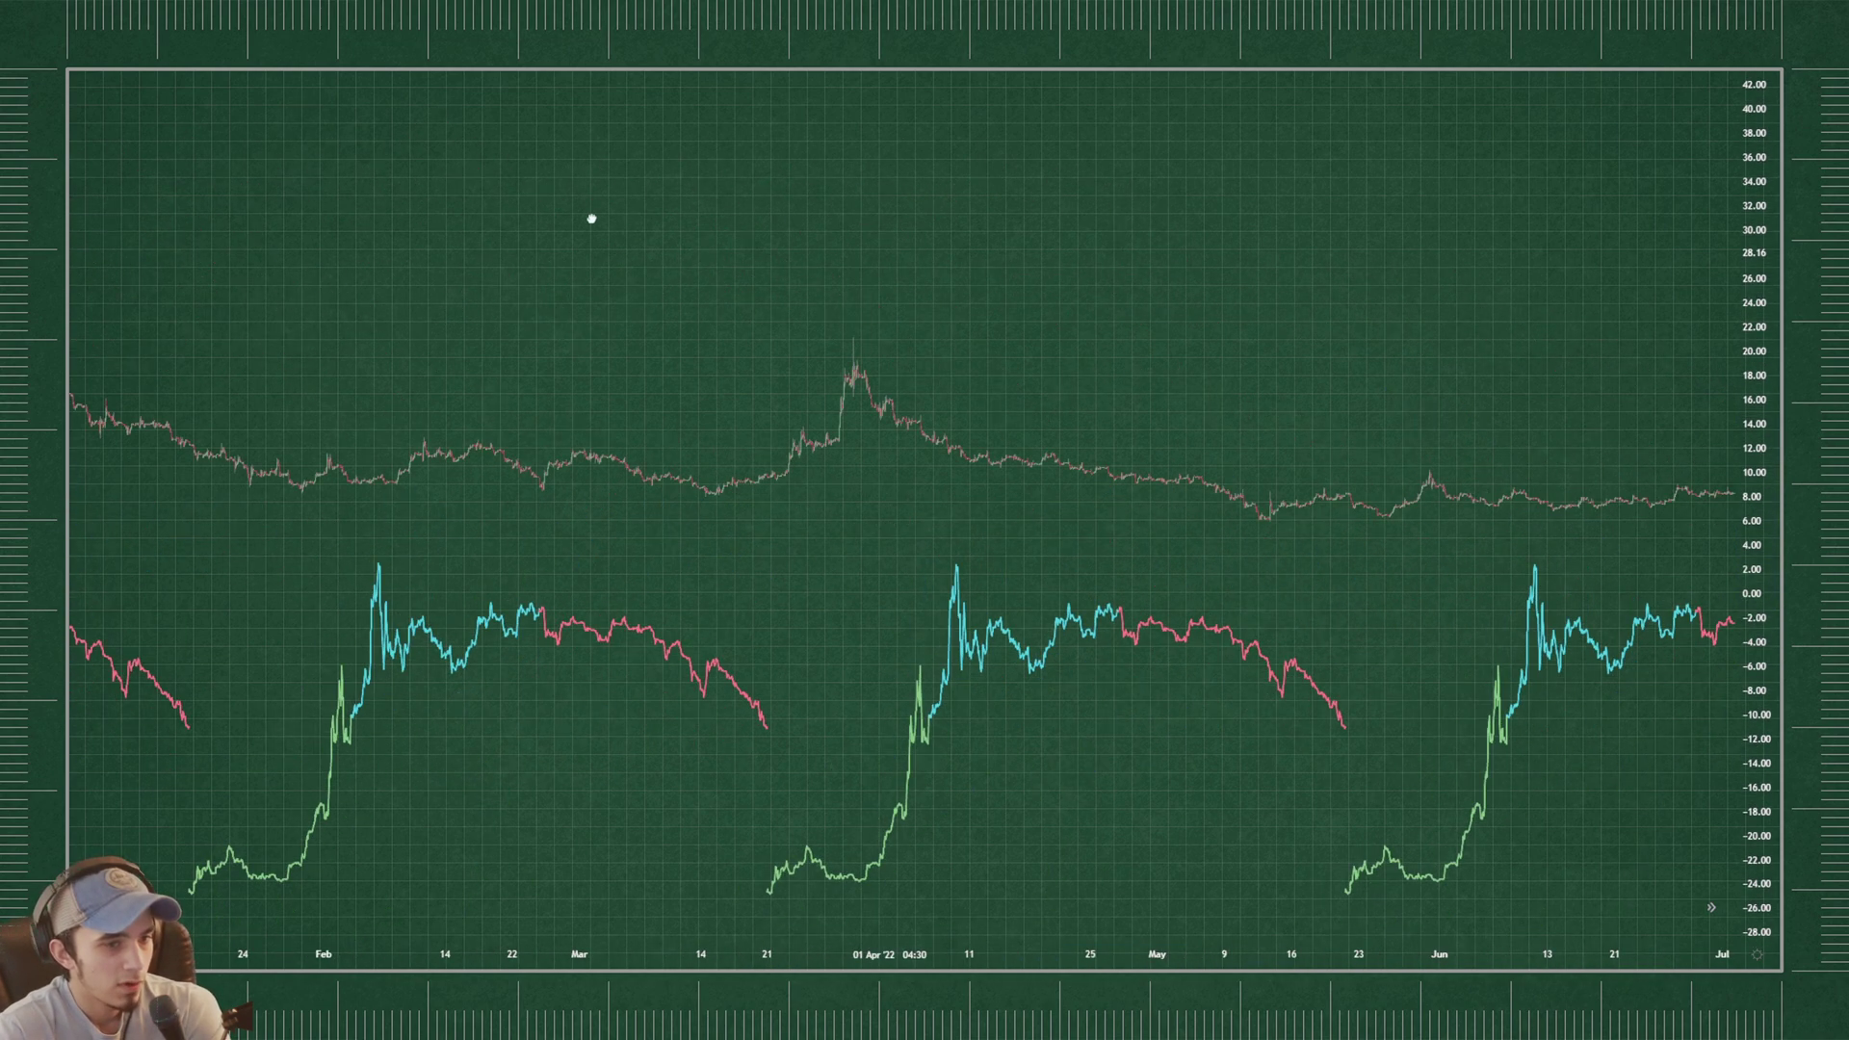
- Examine the October 2022 candles against the red and cyan patterns and the lower projection running into mid-November
scroll(1317, 478, "up", 5)
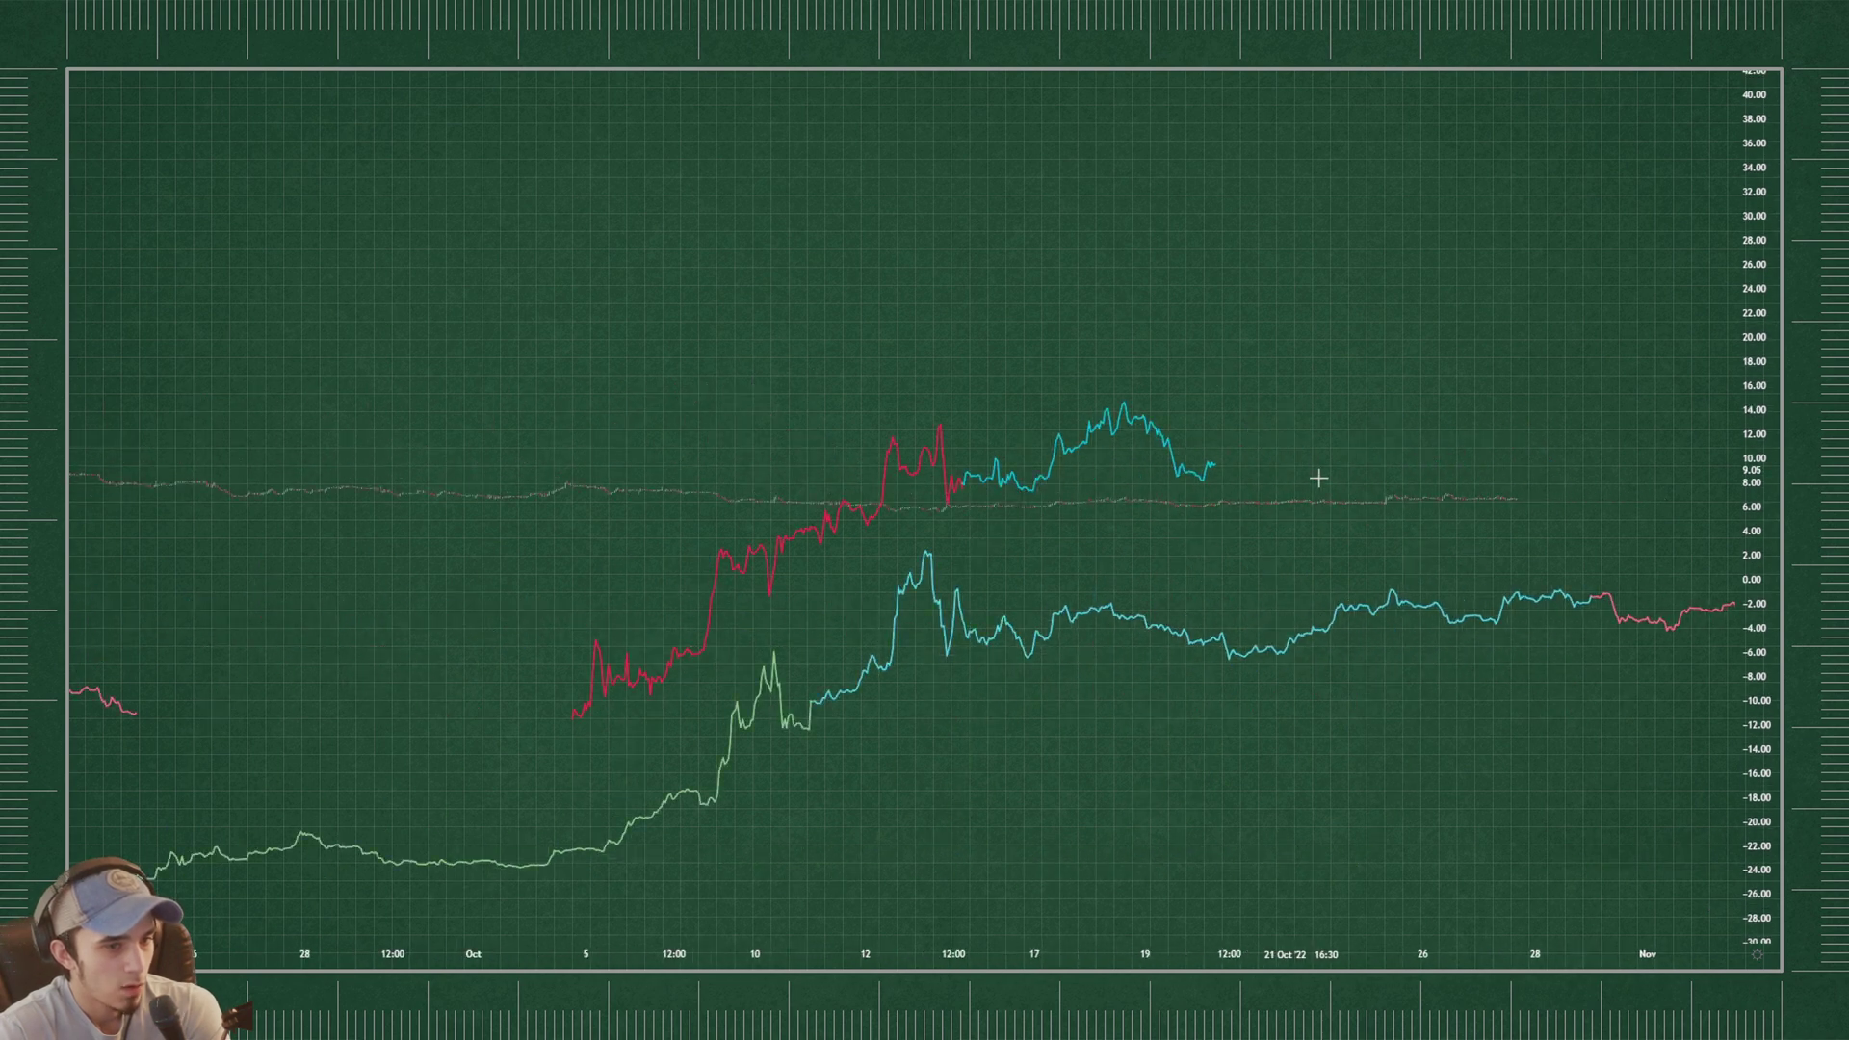
left_click_drag(1493, 510, 1425, 524)
left_click_drag(1671, 536, 1506, 537)
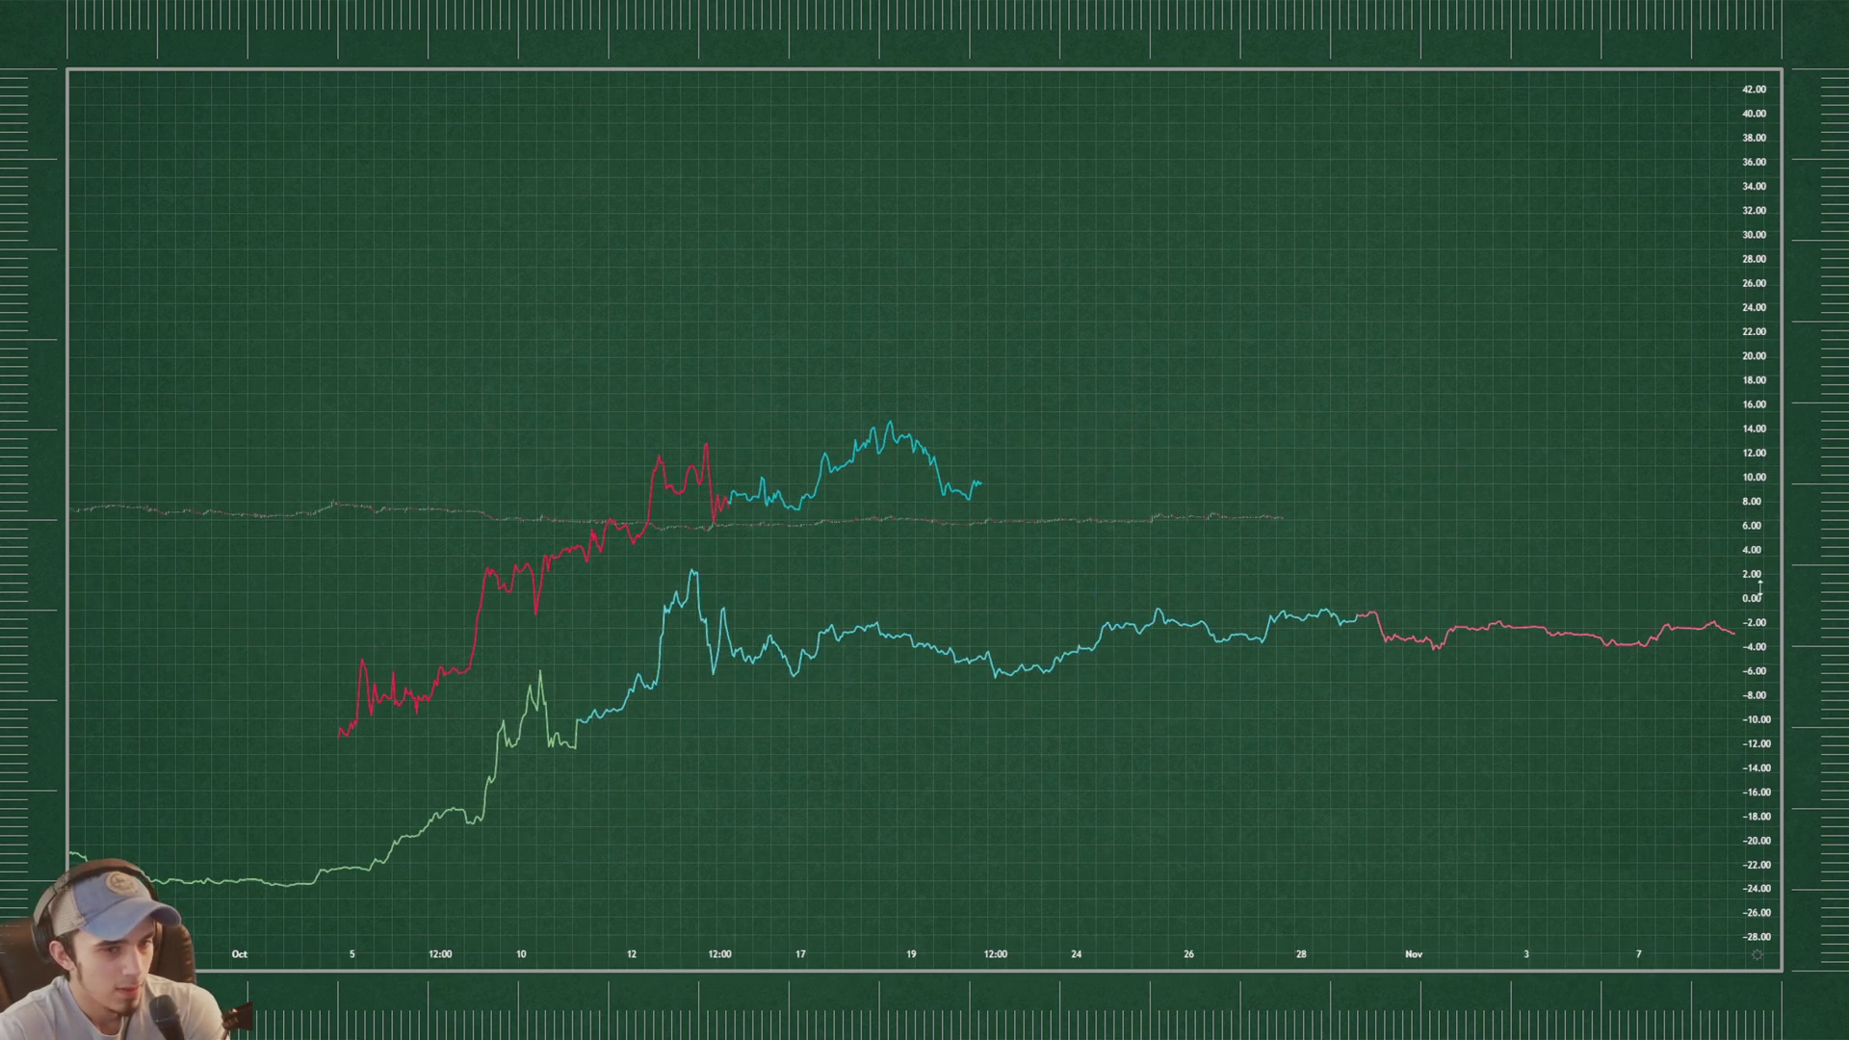
left_click_drag(1753, 585, 1753, 217)
left_click_drag(1386, 393, 1400, 393)
left_click_drag(1003, 458, 1003, 473)
left_click(1264, 443)
left_click_drag(1757, 508, 1757, 393)
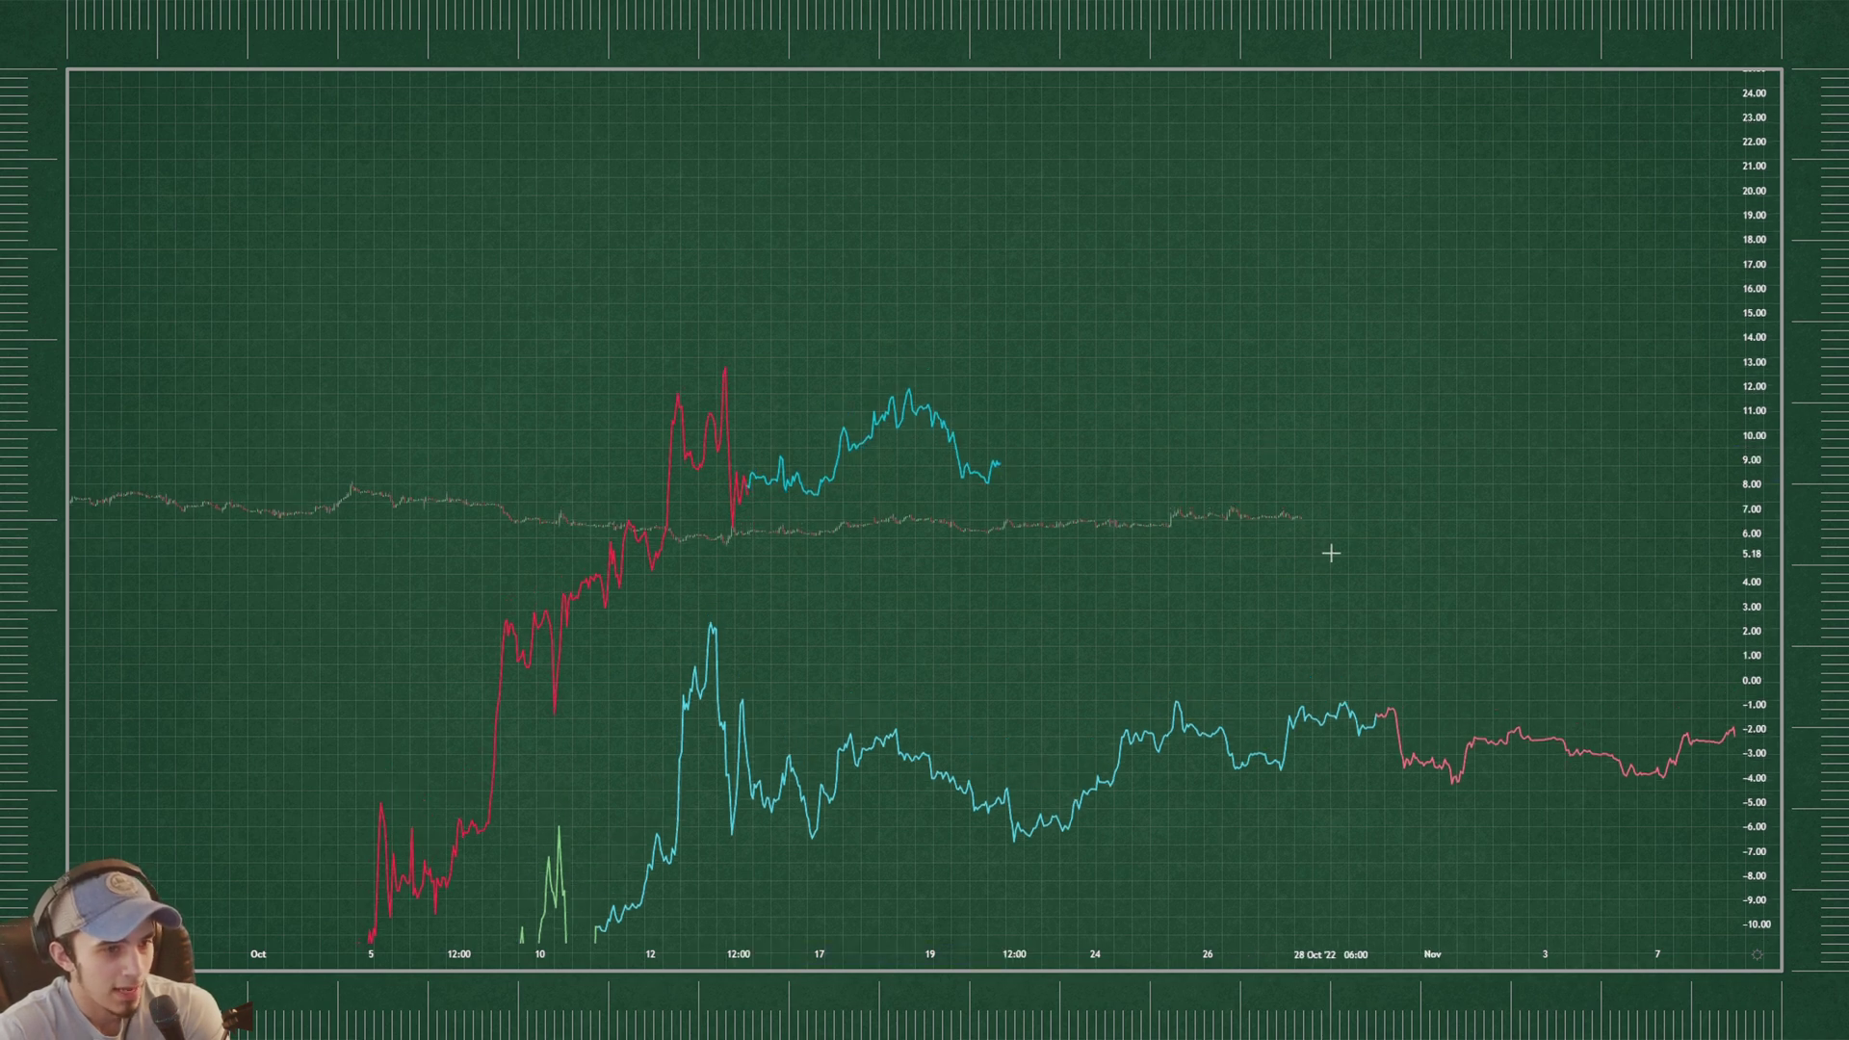
left_click_drag(1396, 656, 1137, 612)
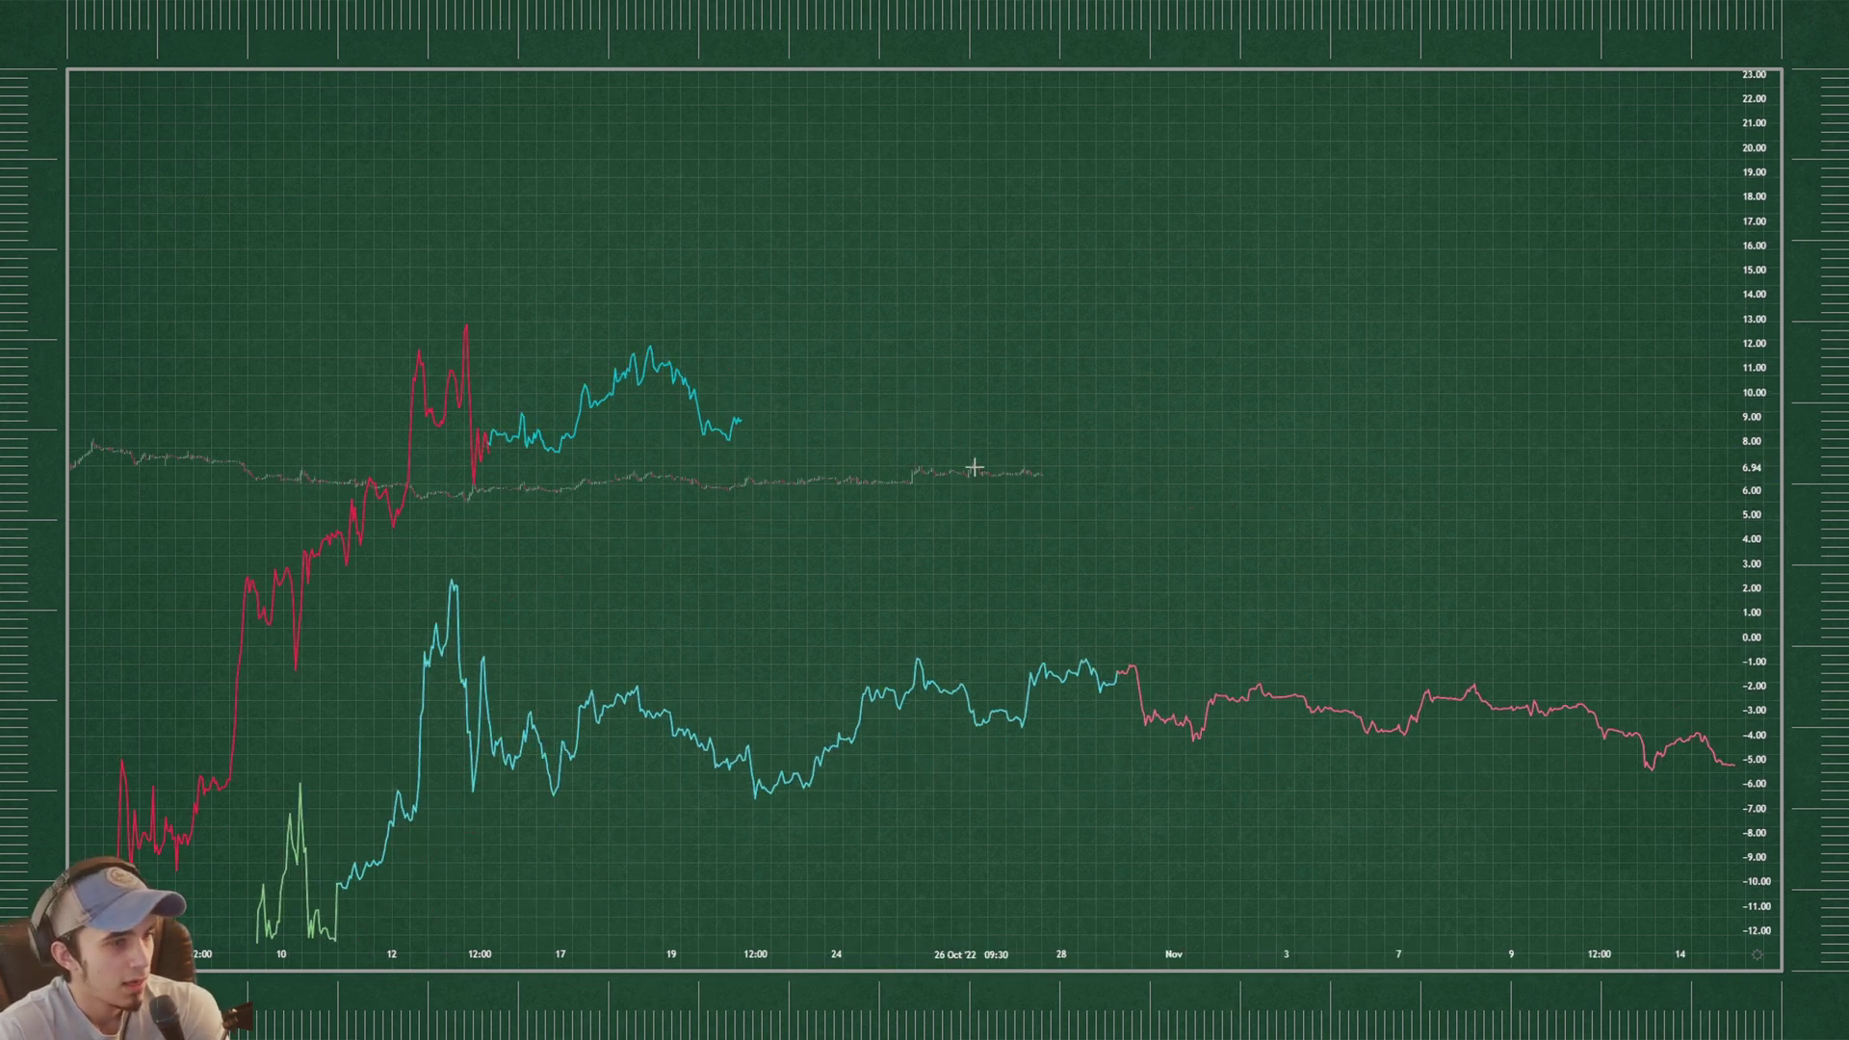
key("ctrl+z")
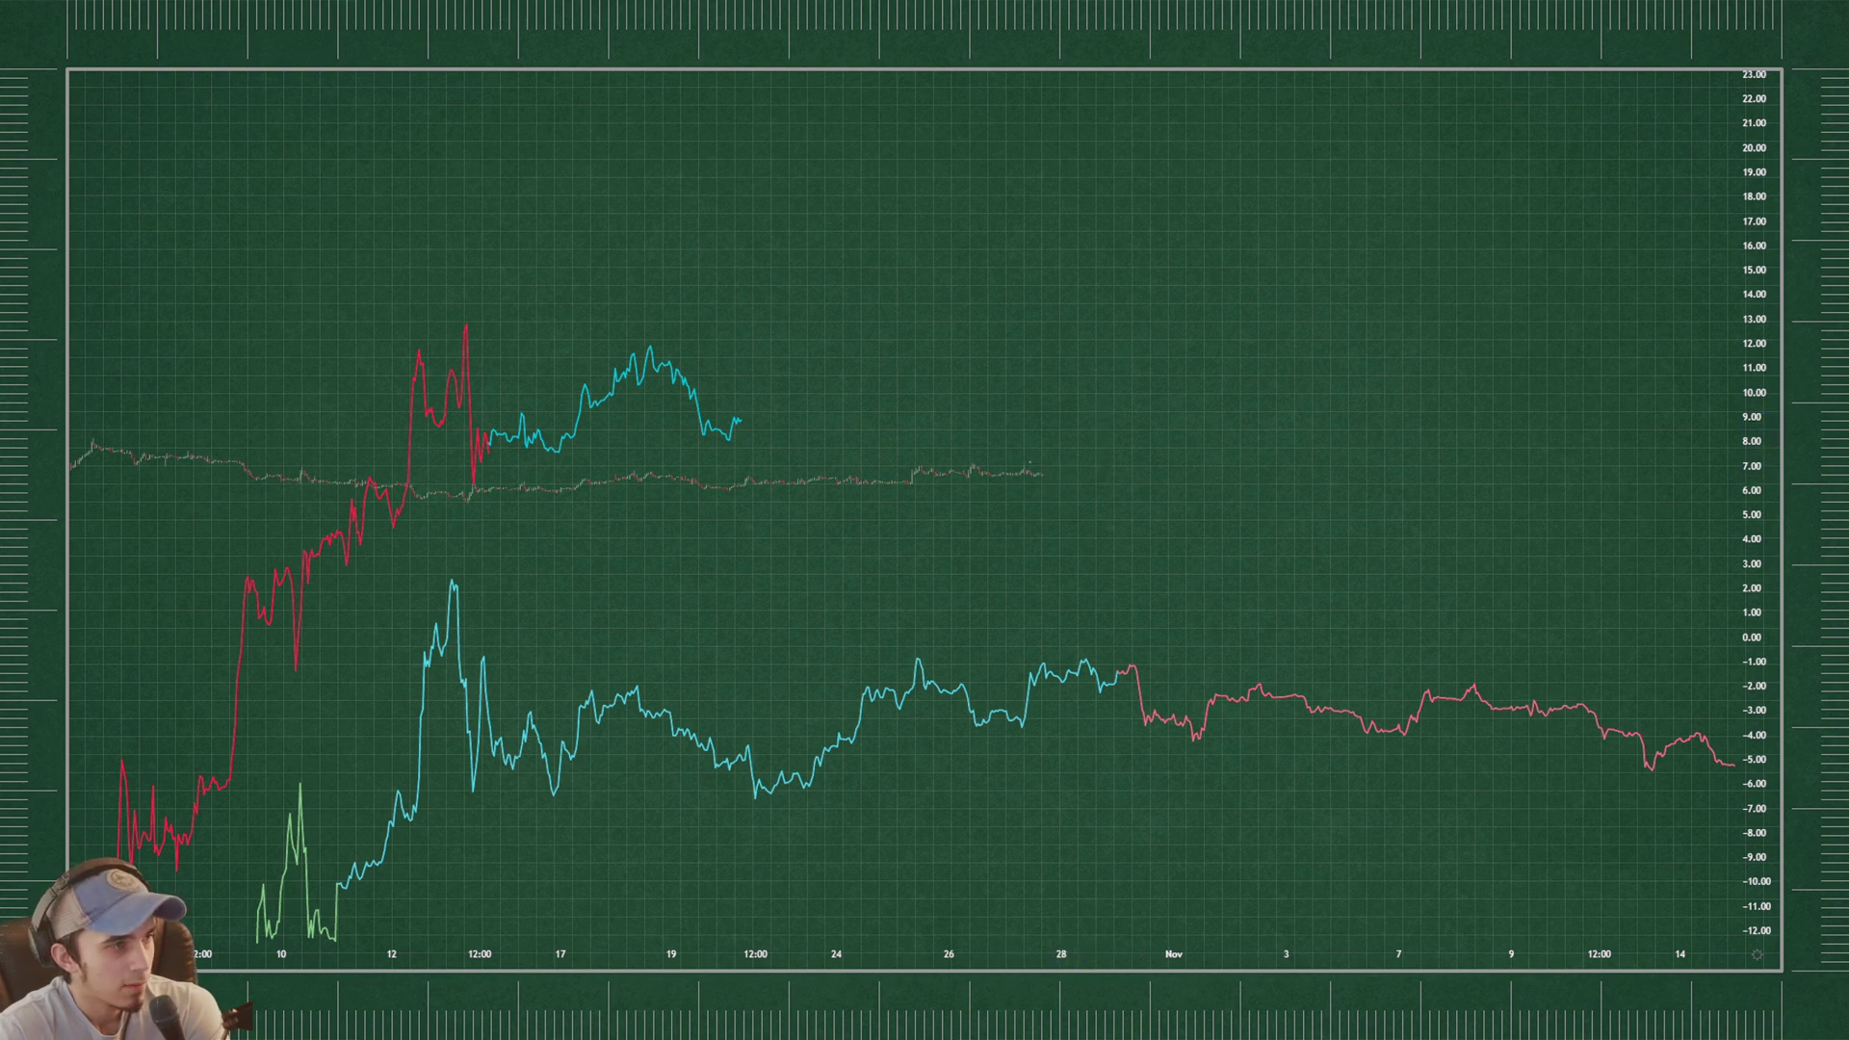
scroll(1021, 433, "left", 4)
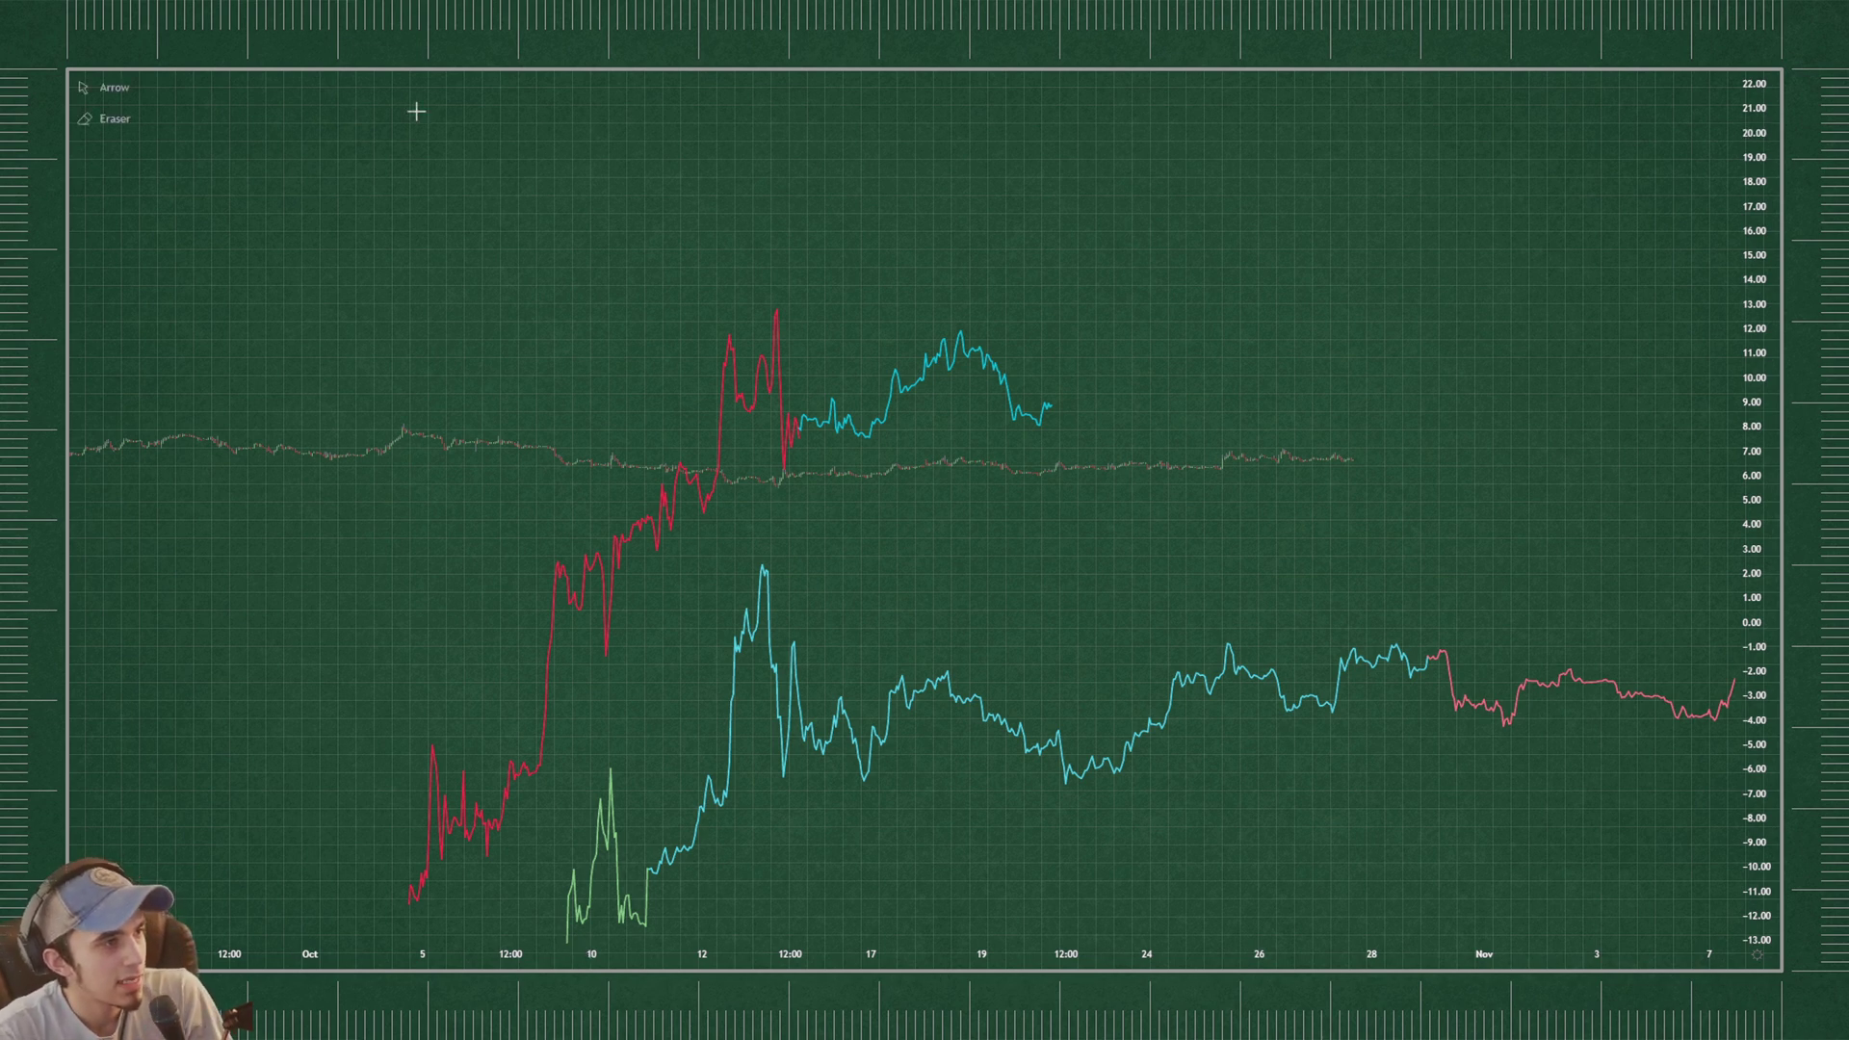
- Compare the mid-September to late-October 2022 candles with the red pattern's spike and the upper cyan pattern's hump
scroll(1605, 379, "down", 3)
left_click_drag(1736, 338, 1750, 590)
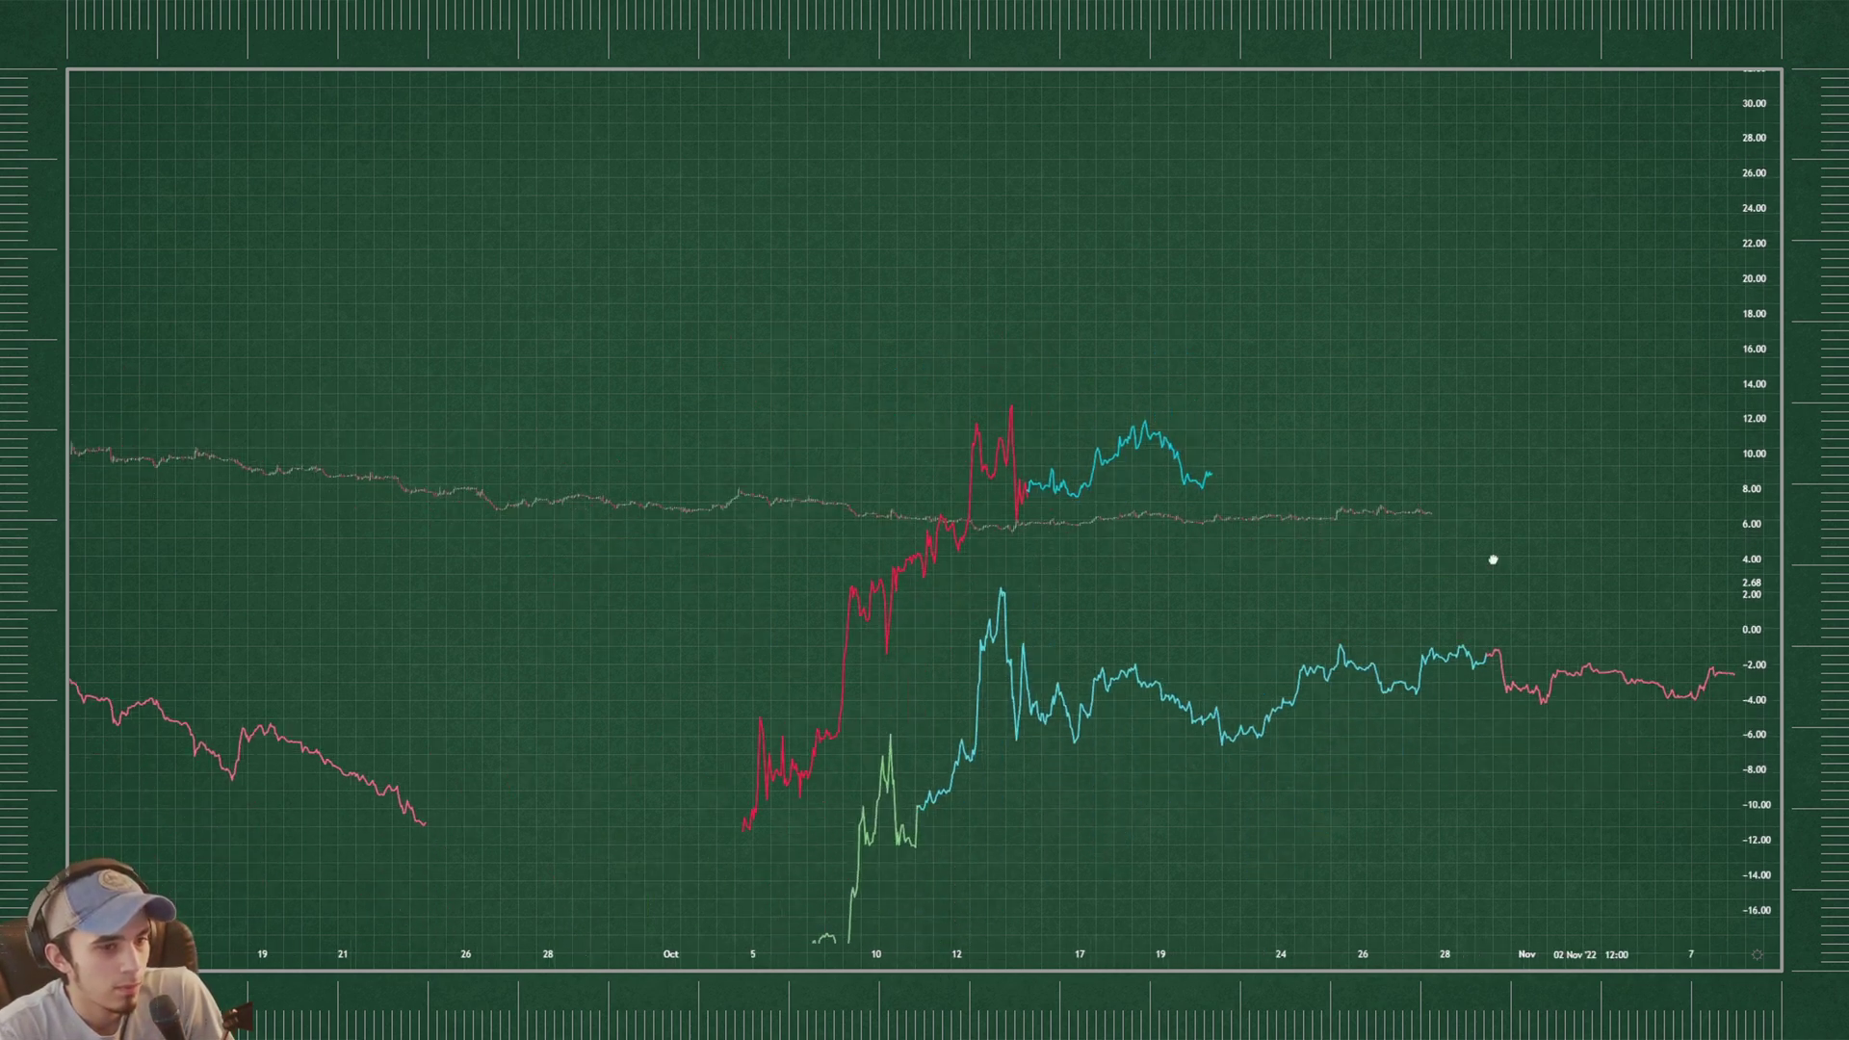
left_click_drag(1590, 581, 1399, 466)
left_click_drag(1594, 467, 1384, 449)
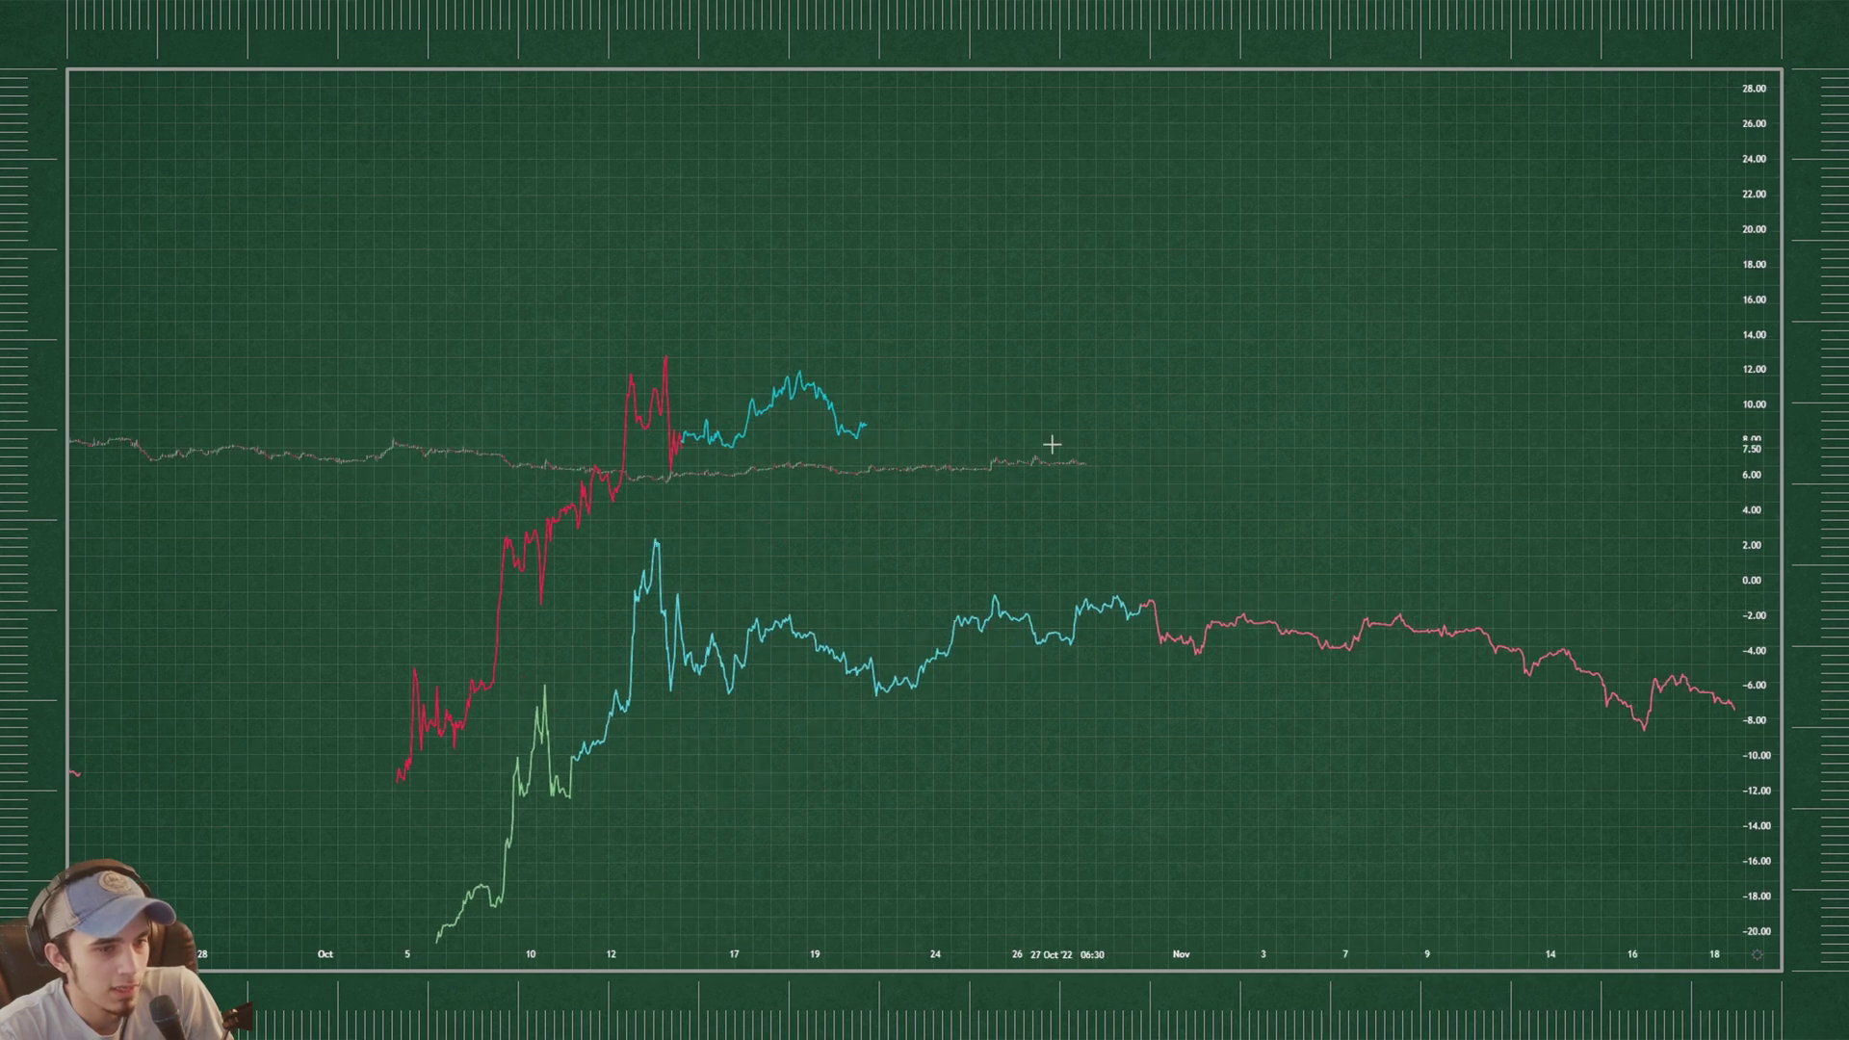
left_click_drag(1175, 412, 1332, 425)
left_click_drag(1761, 570, 1642, 59)
left_click_drag(1337, 529, 1439, 542)
left_click_drag(1759, 607, 1659, 301)
left_click_drag(1428, 440, 1531, 532)
scroll(1531, 532, "up", 2)
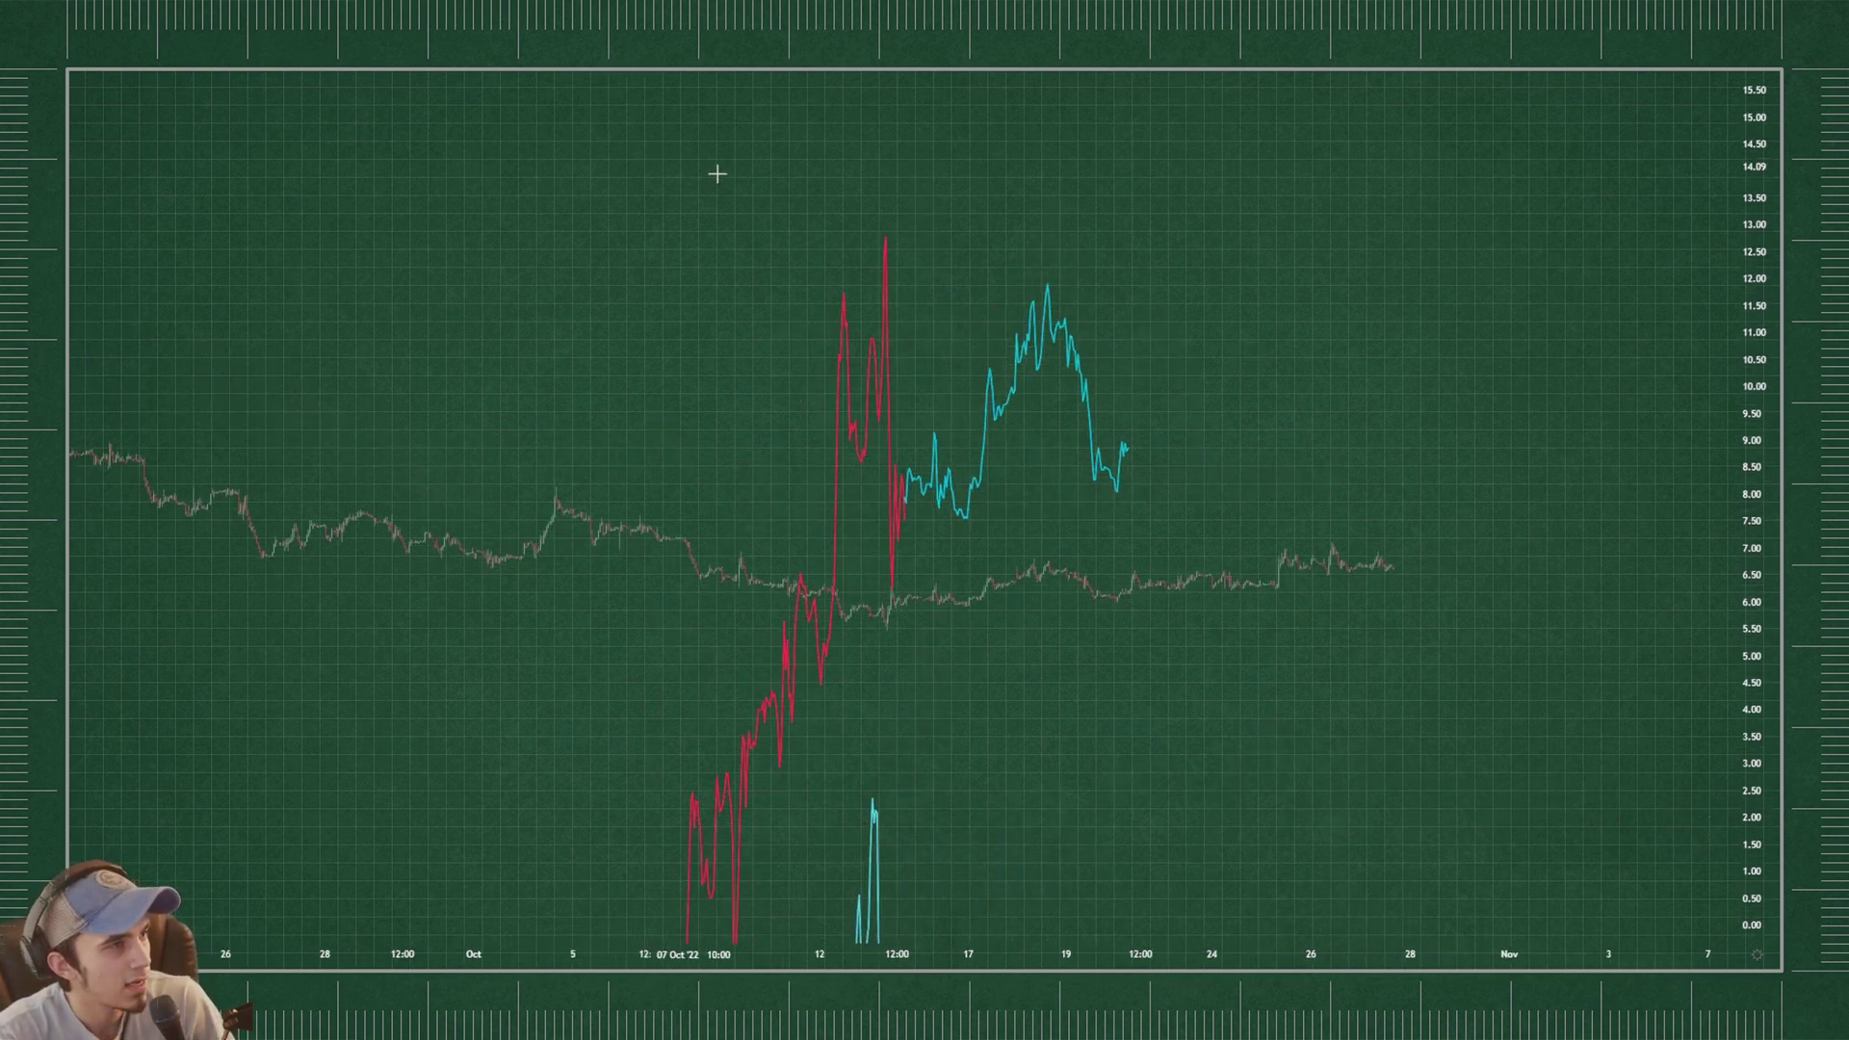
- Inspect the late-October 2022 candles closely, and compare them with the lower cyan and pink projection into early November
left_click_drag(1757, 809, 1628, 362)
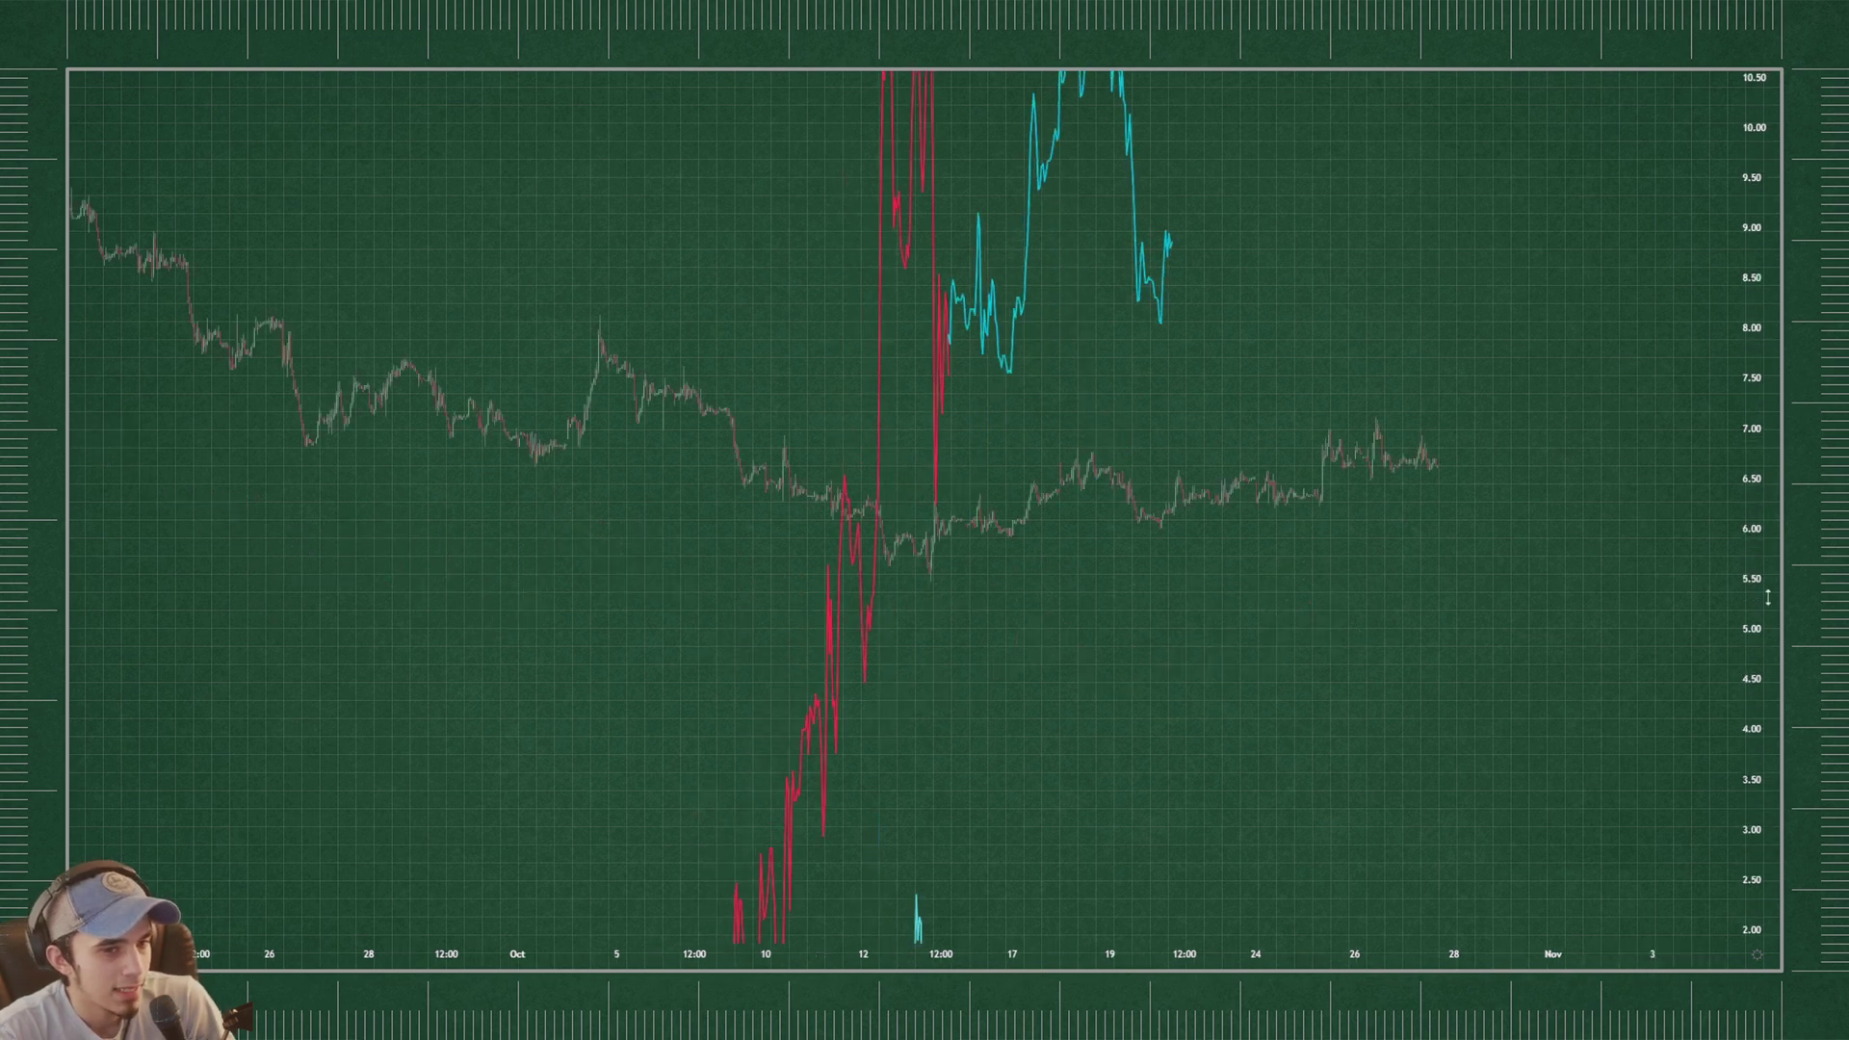
left_click_drag(1768, 598, 1735, 321)
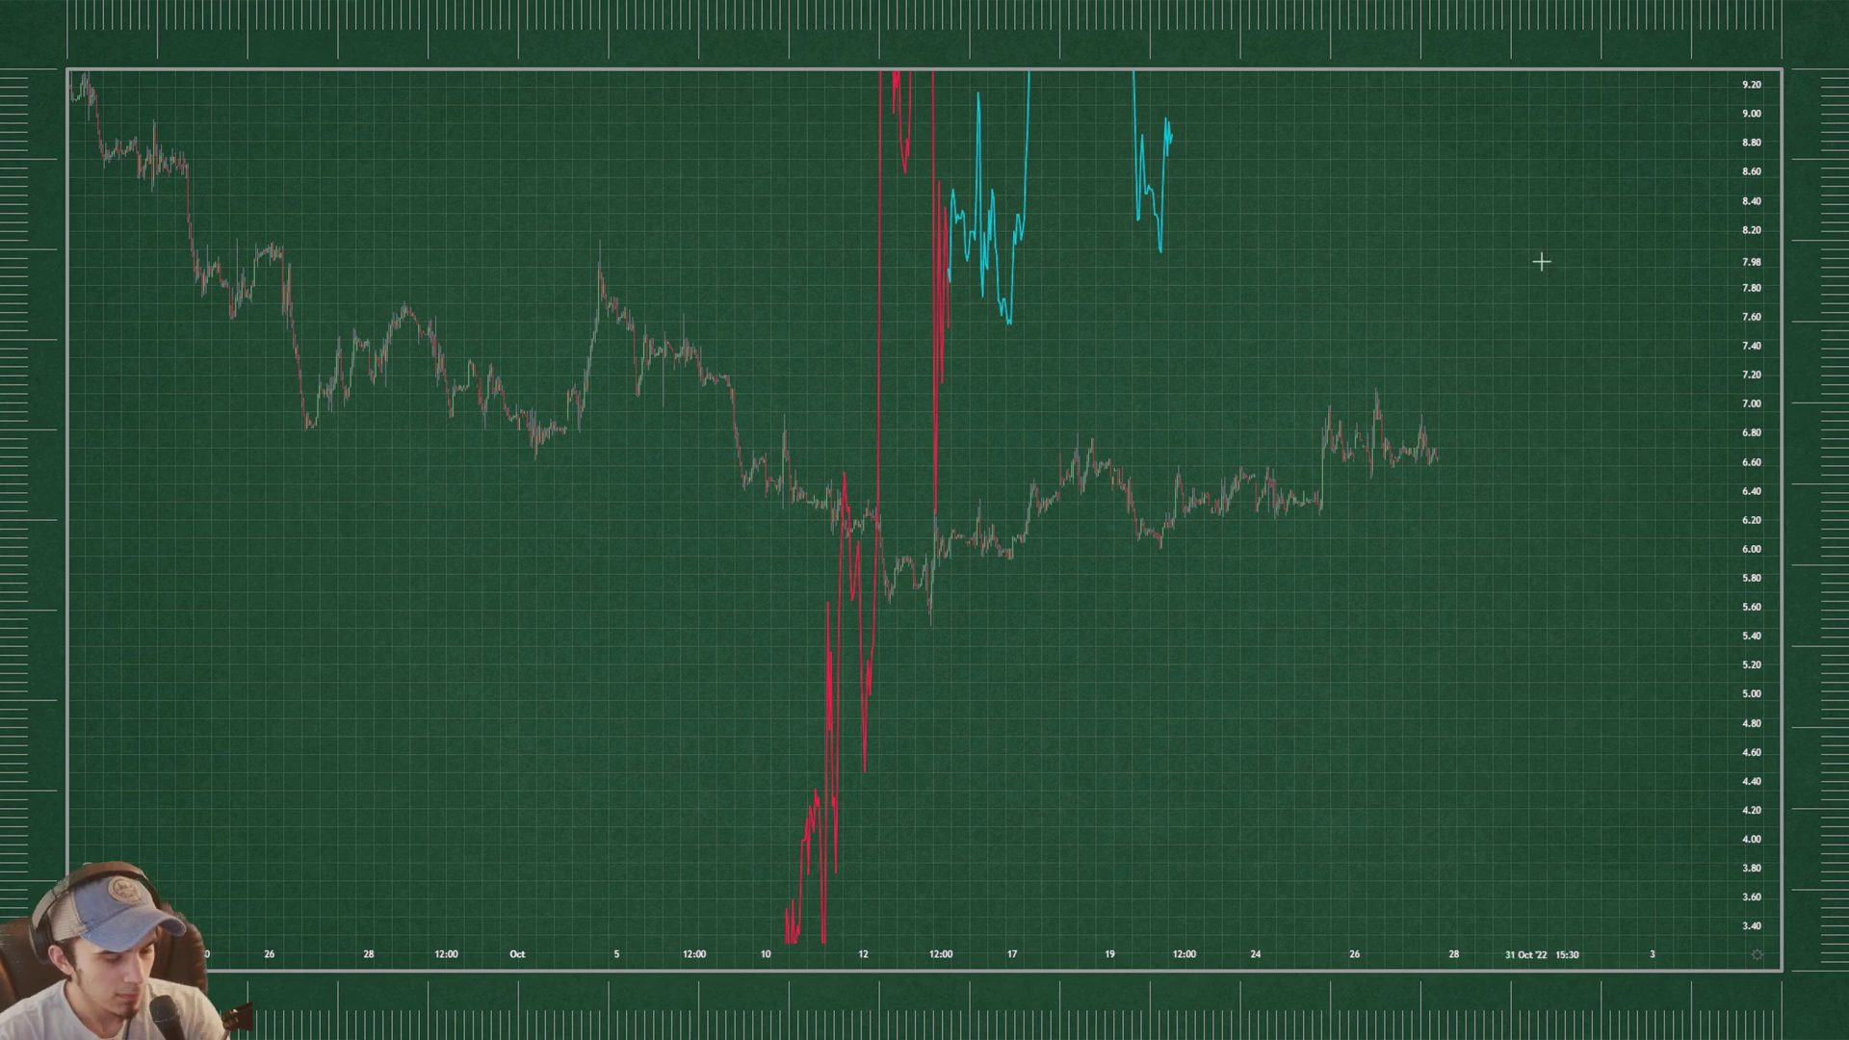
left_click_drag(1743, 249, 1271, 520)
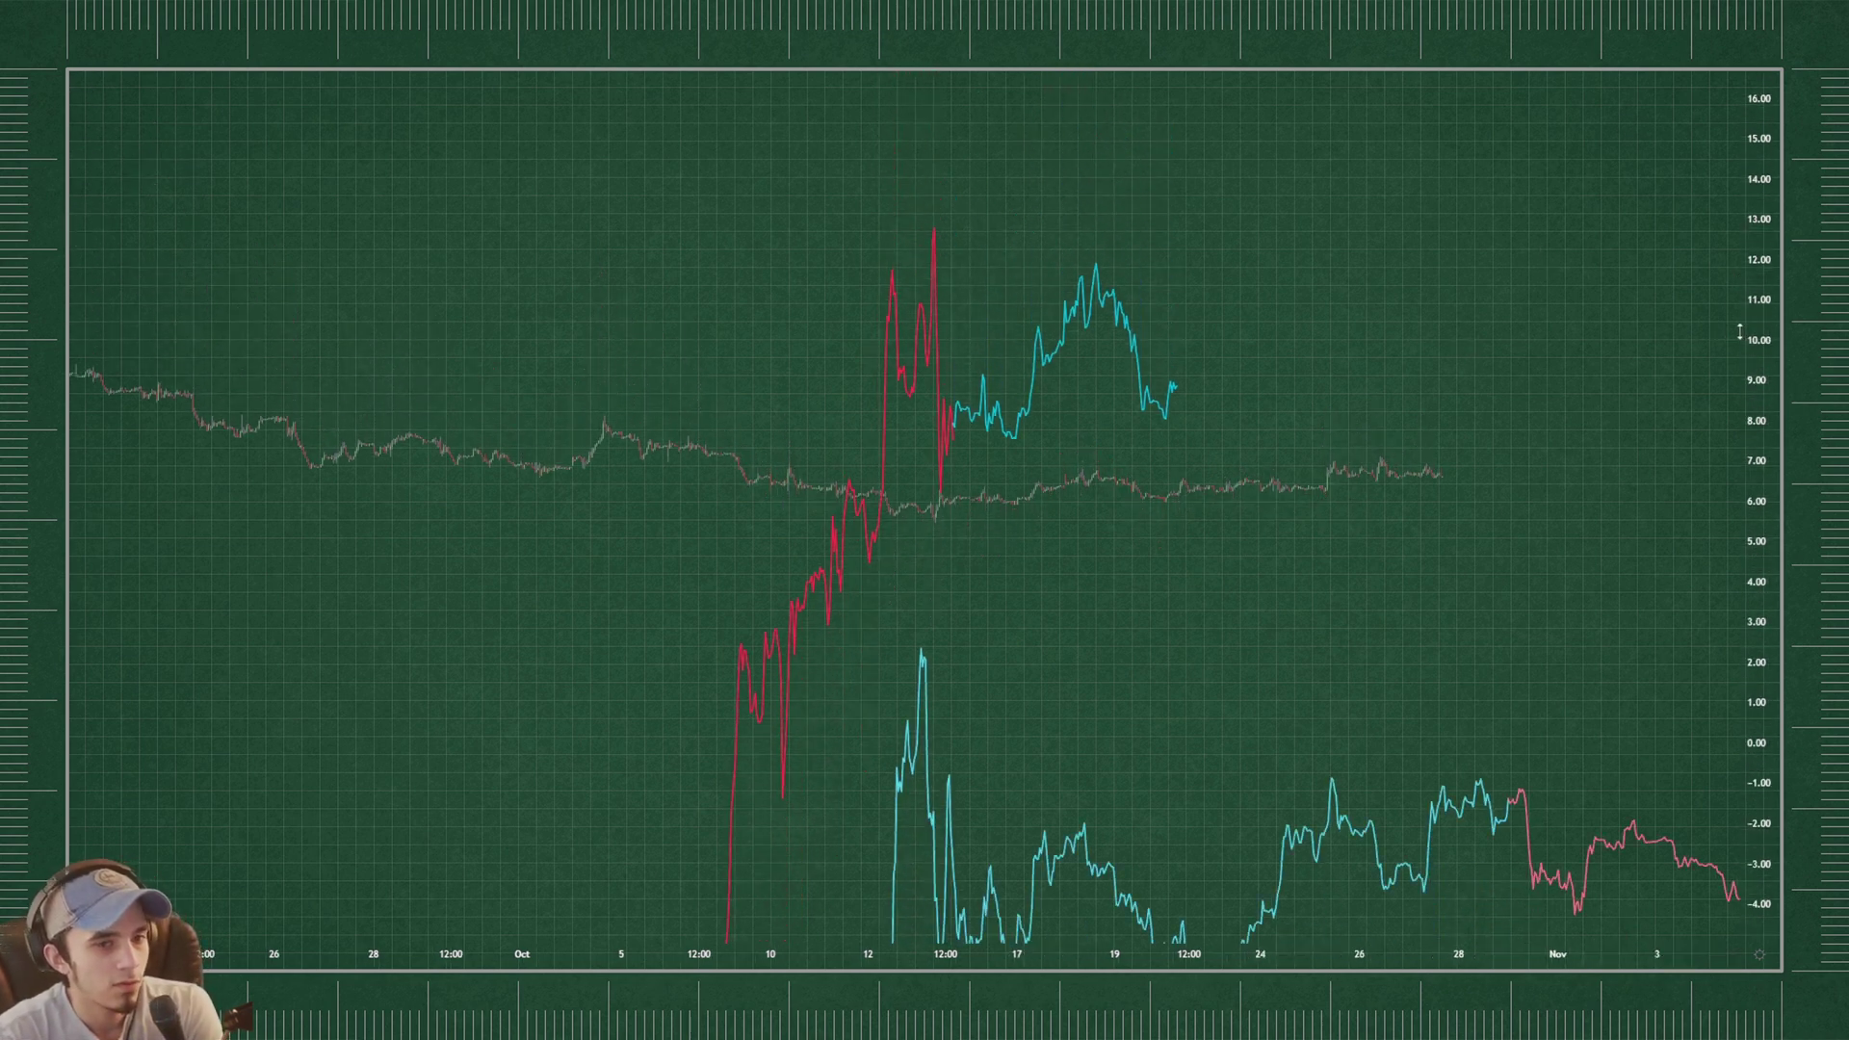
left_click_drag(1740, 332, 1758, 517)
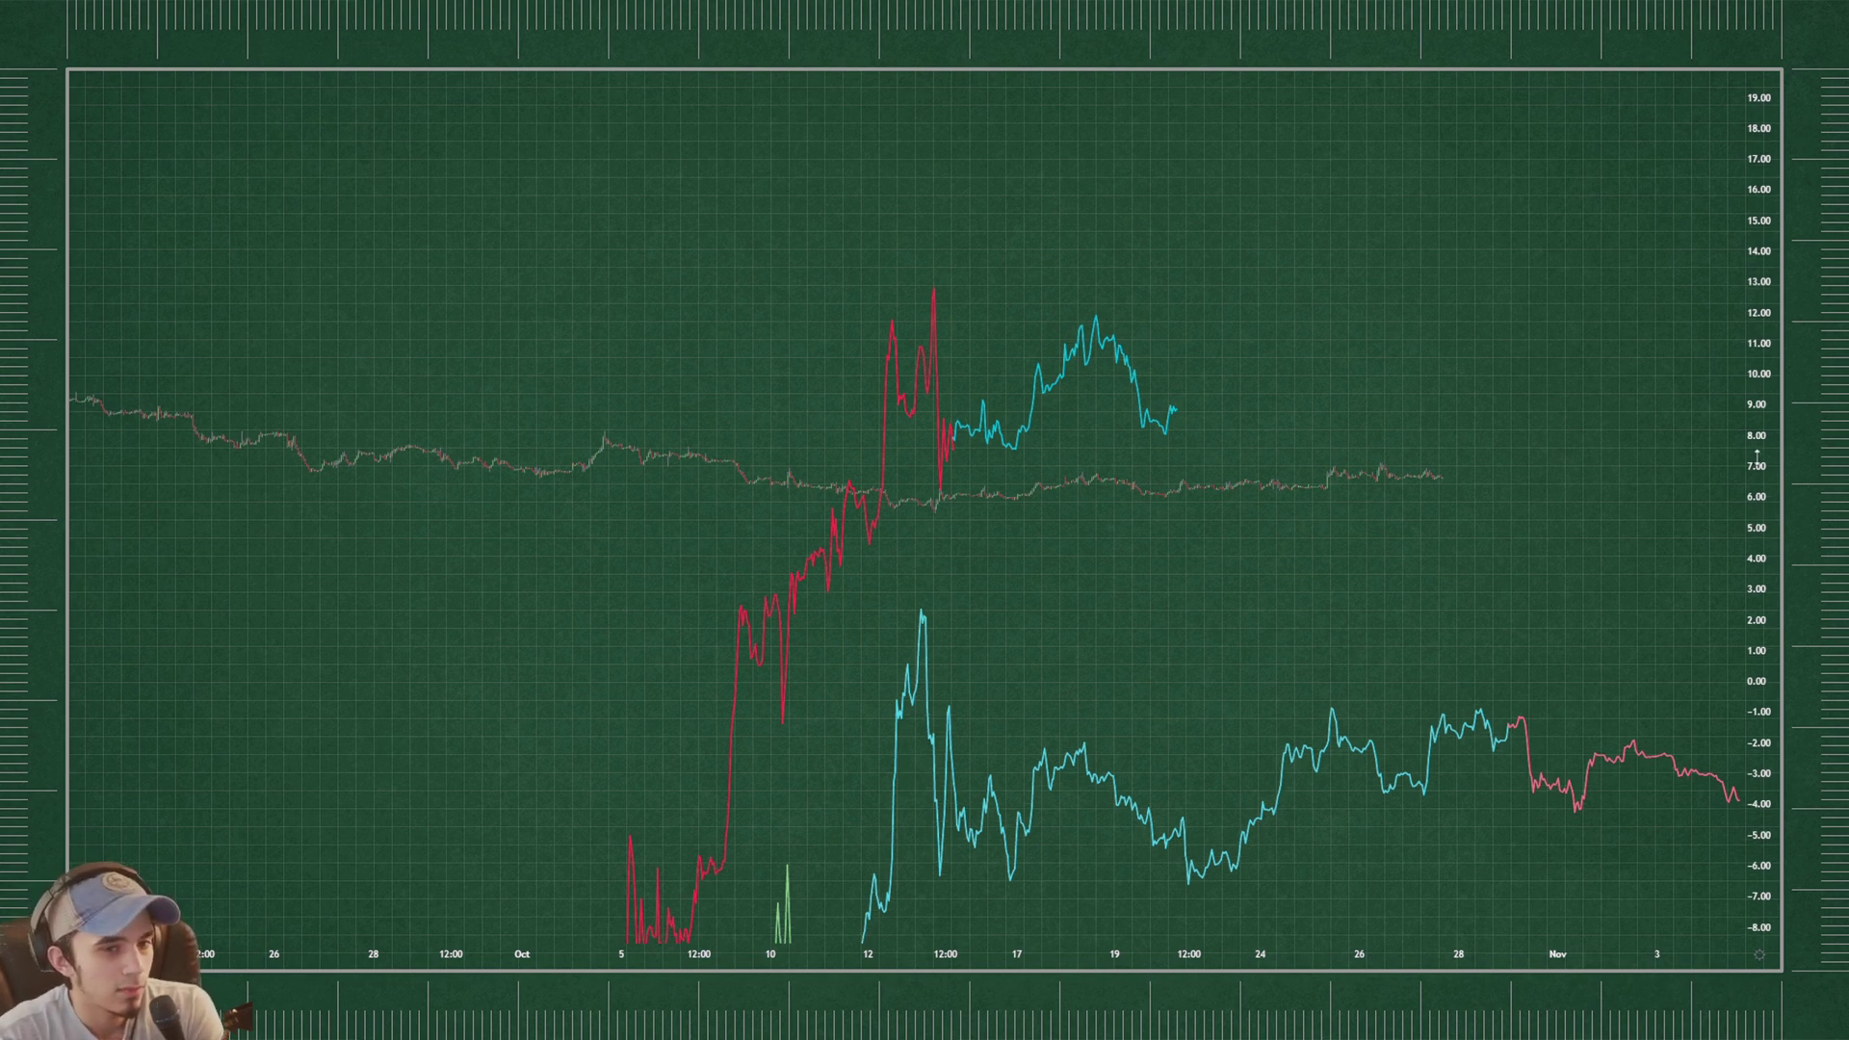
left_click_drag(1757, 460, 1768, 472)
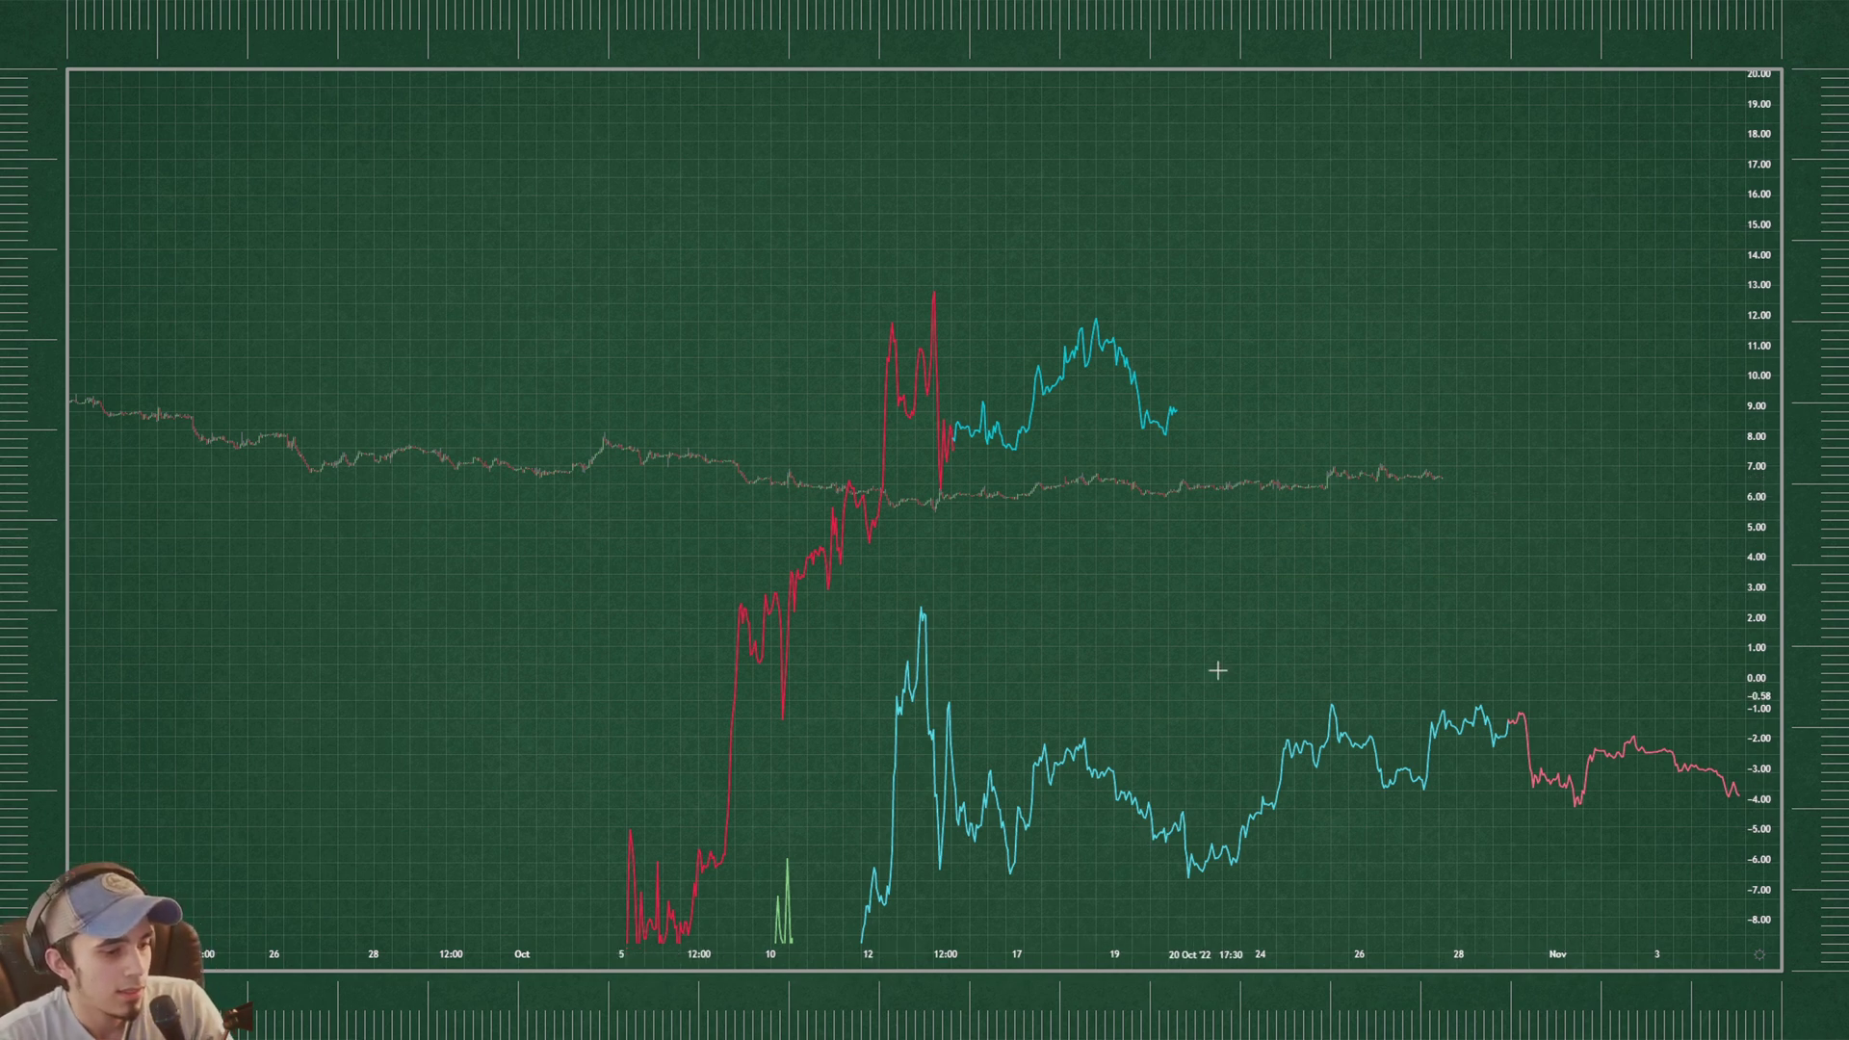
left_click_drag(1757, 454, 1755, 222)
left_click_drag(1755, 421, 1755, 202)
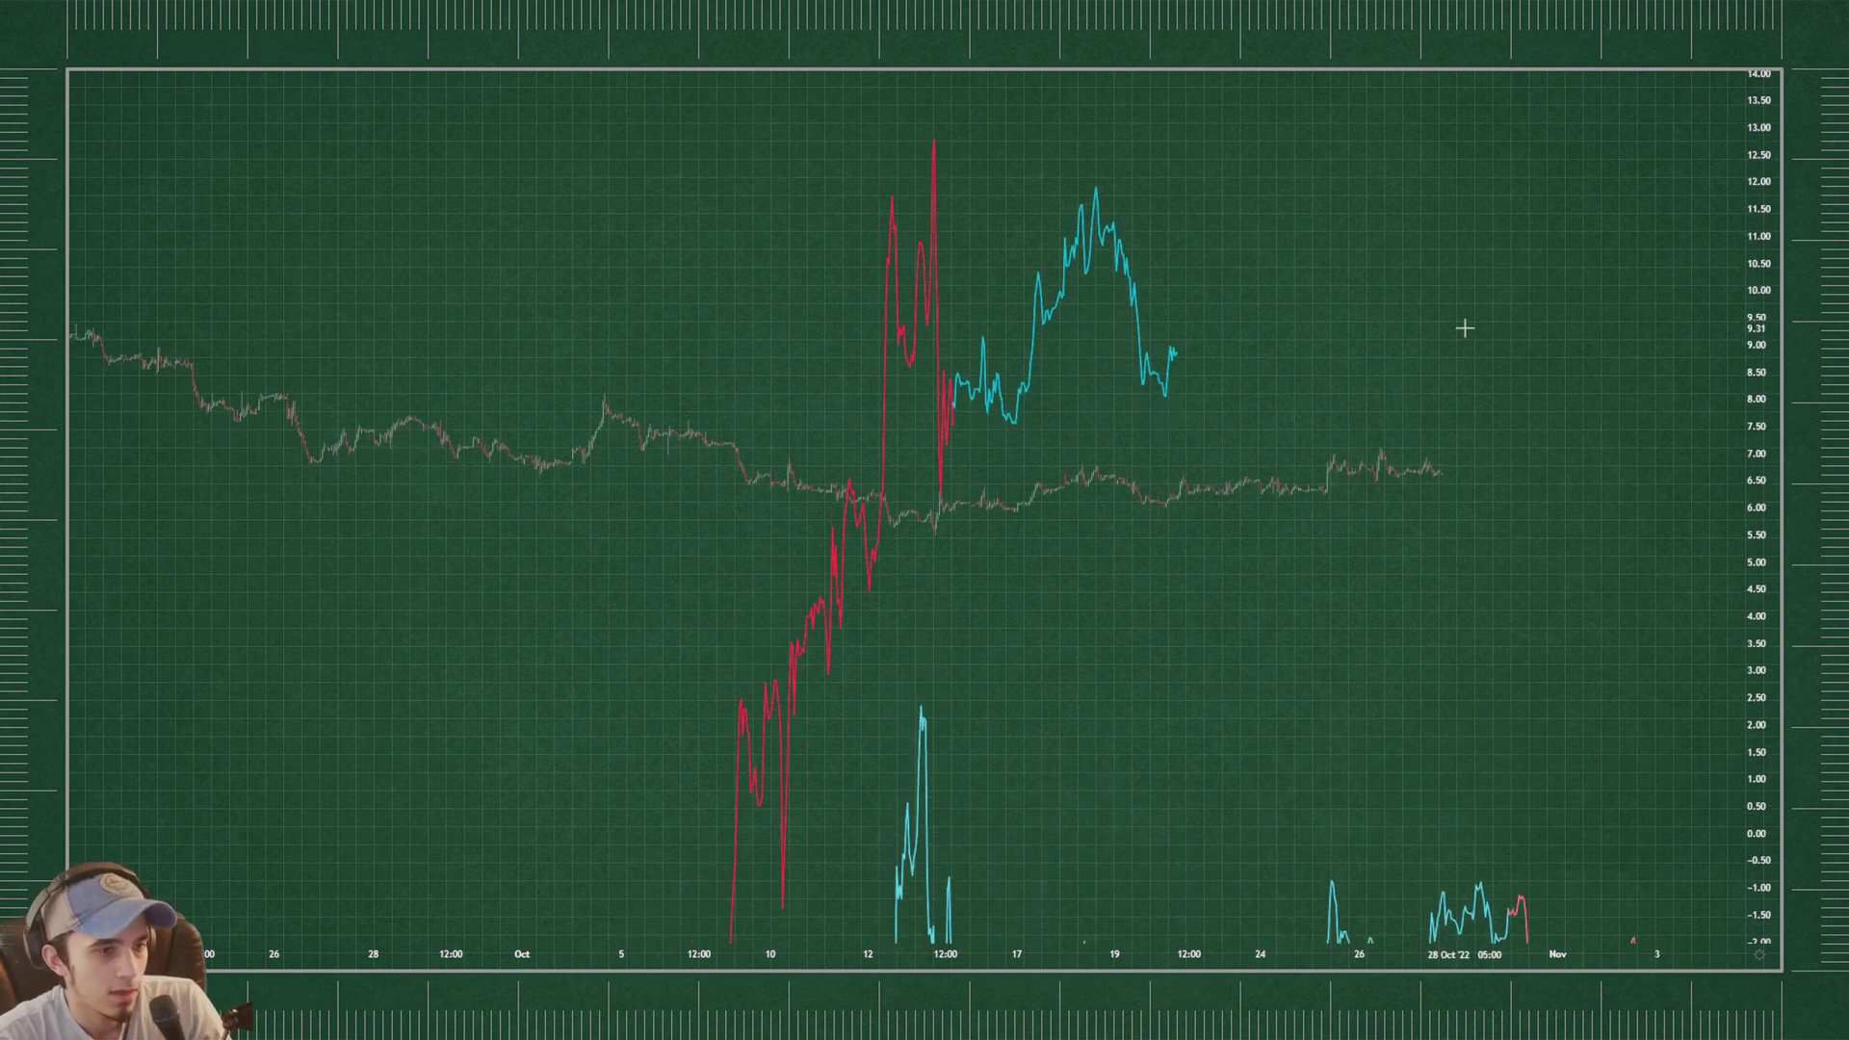
left_click_drag(1243, 332, 1267, 356)
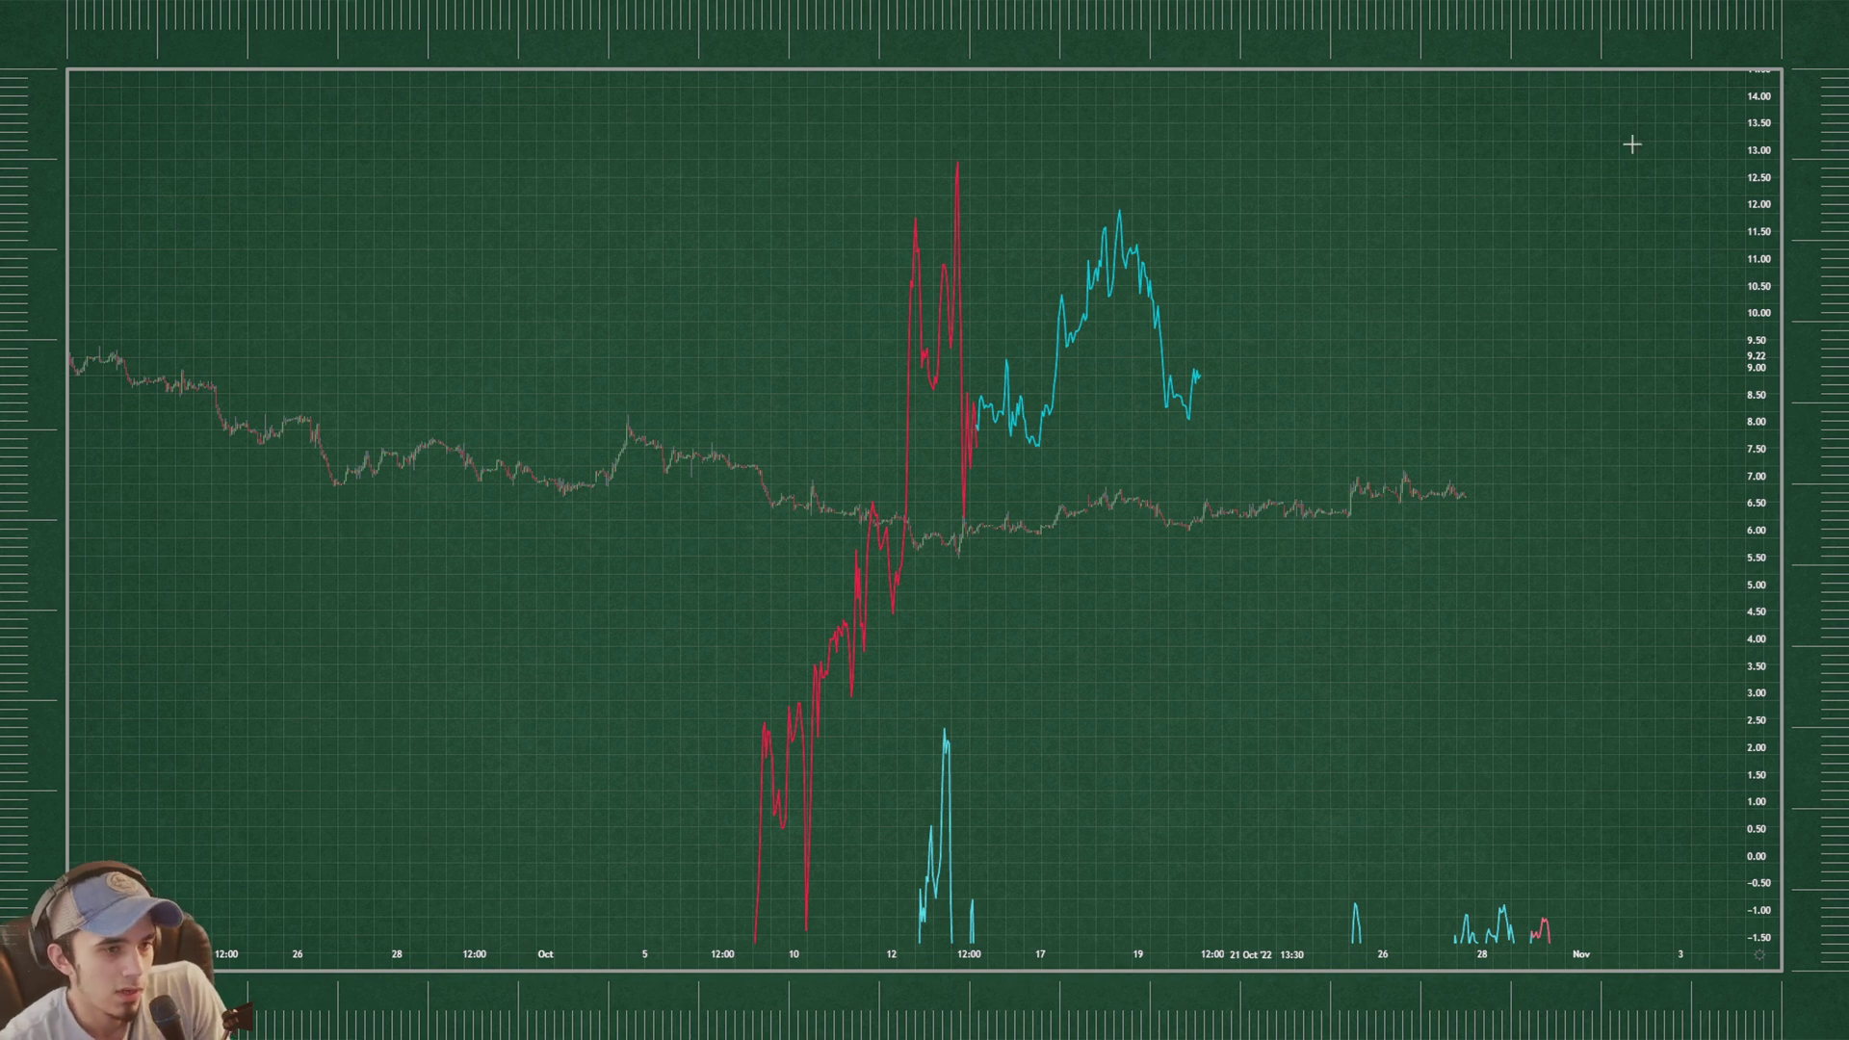
left_click_drag(1770, 126, 1774, 247)
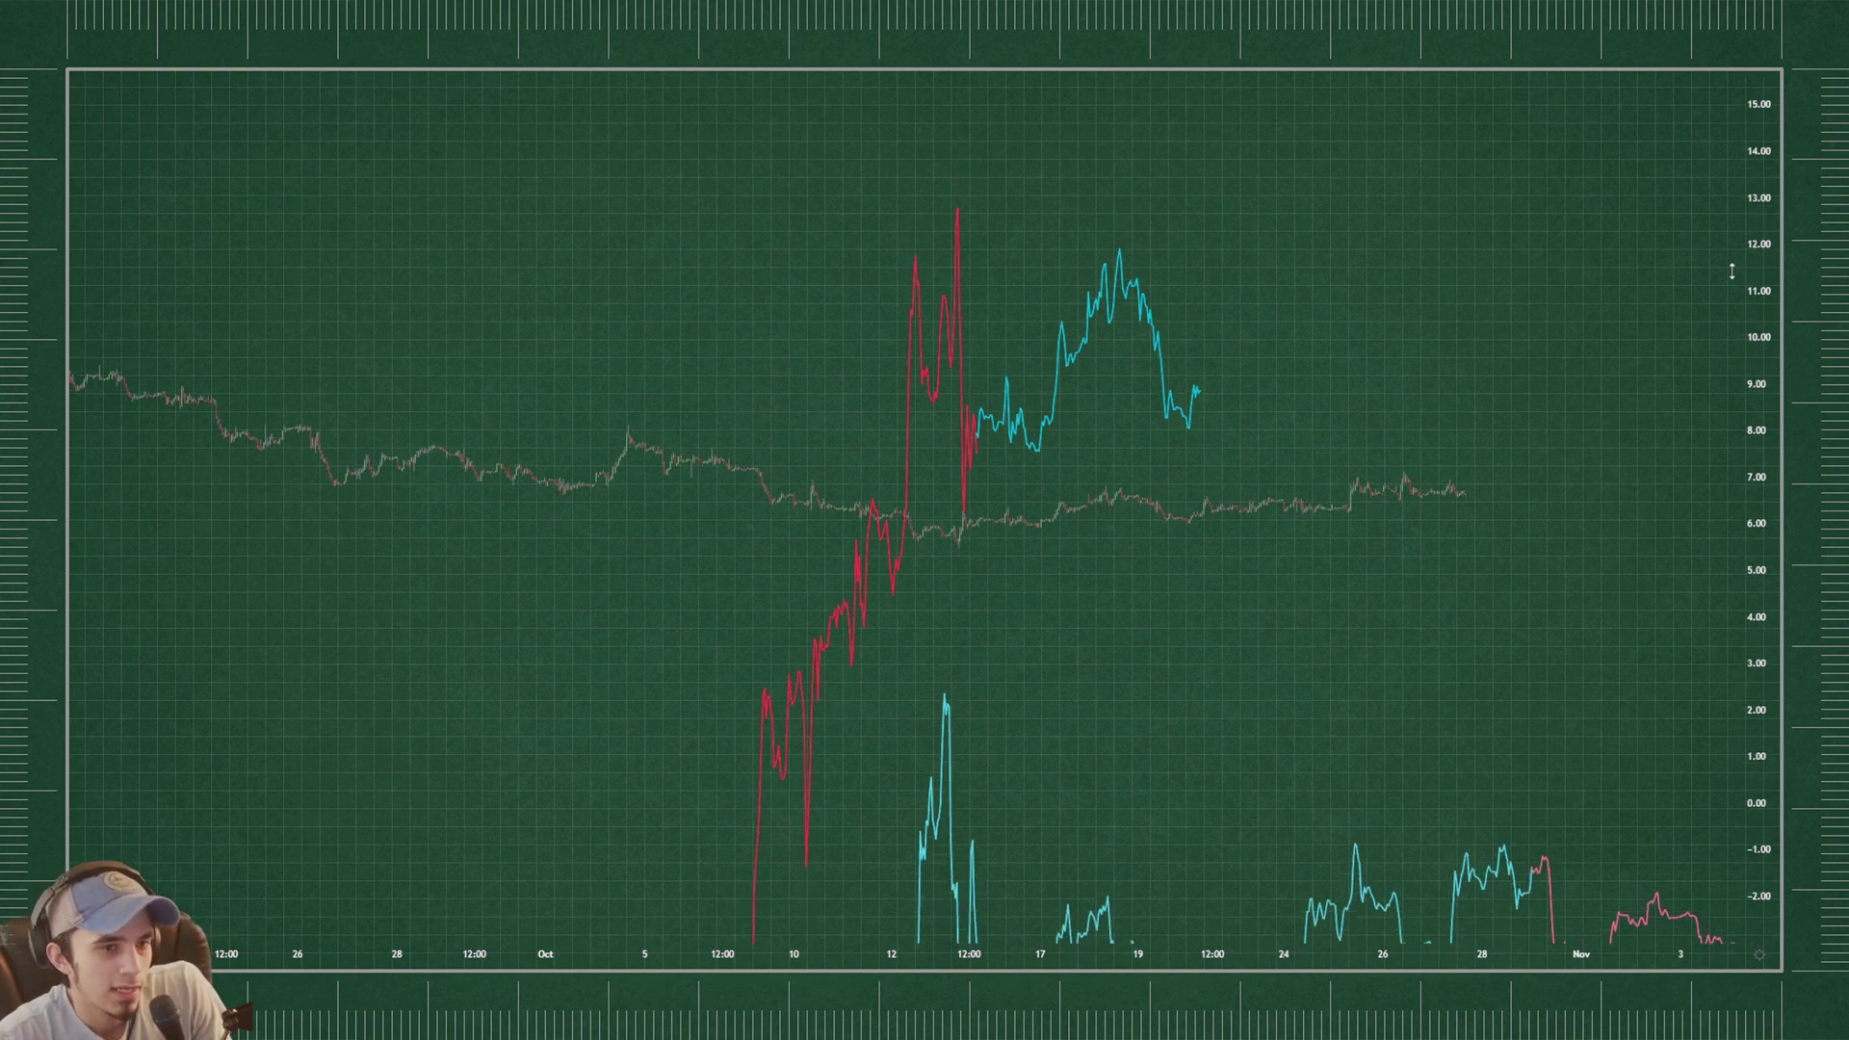
left_click_drag(1045, 176, 1057, 177)
left_click_drag(1759, 253, 1758, 469)
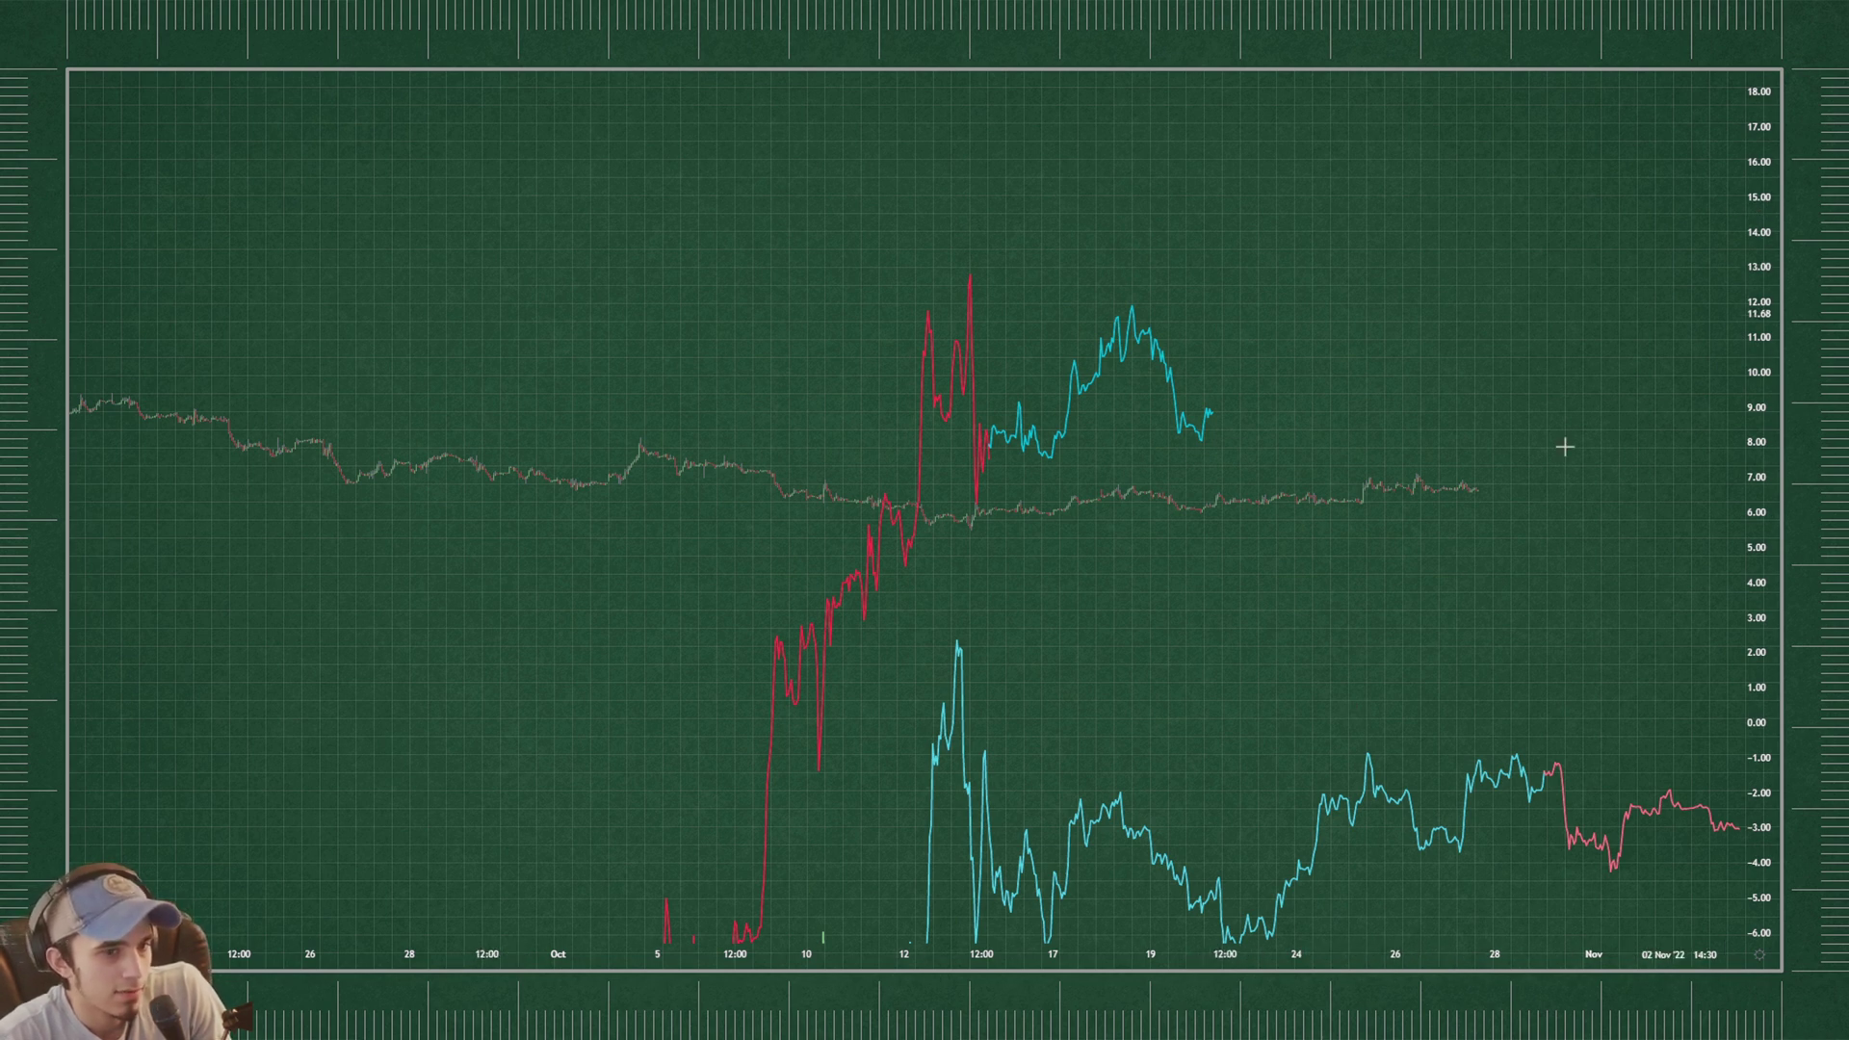
left_click_drag(1755, 195, 1752, 274)
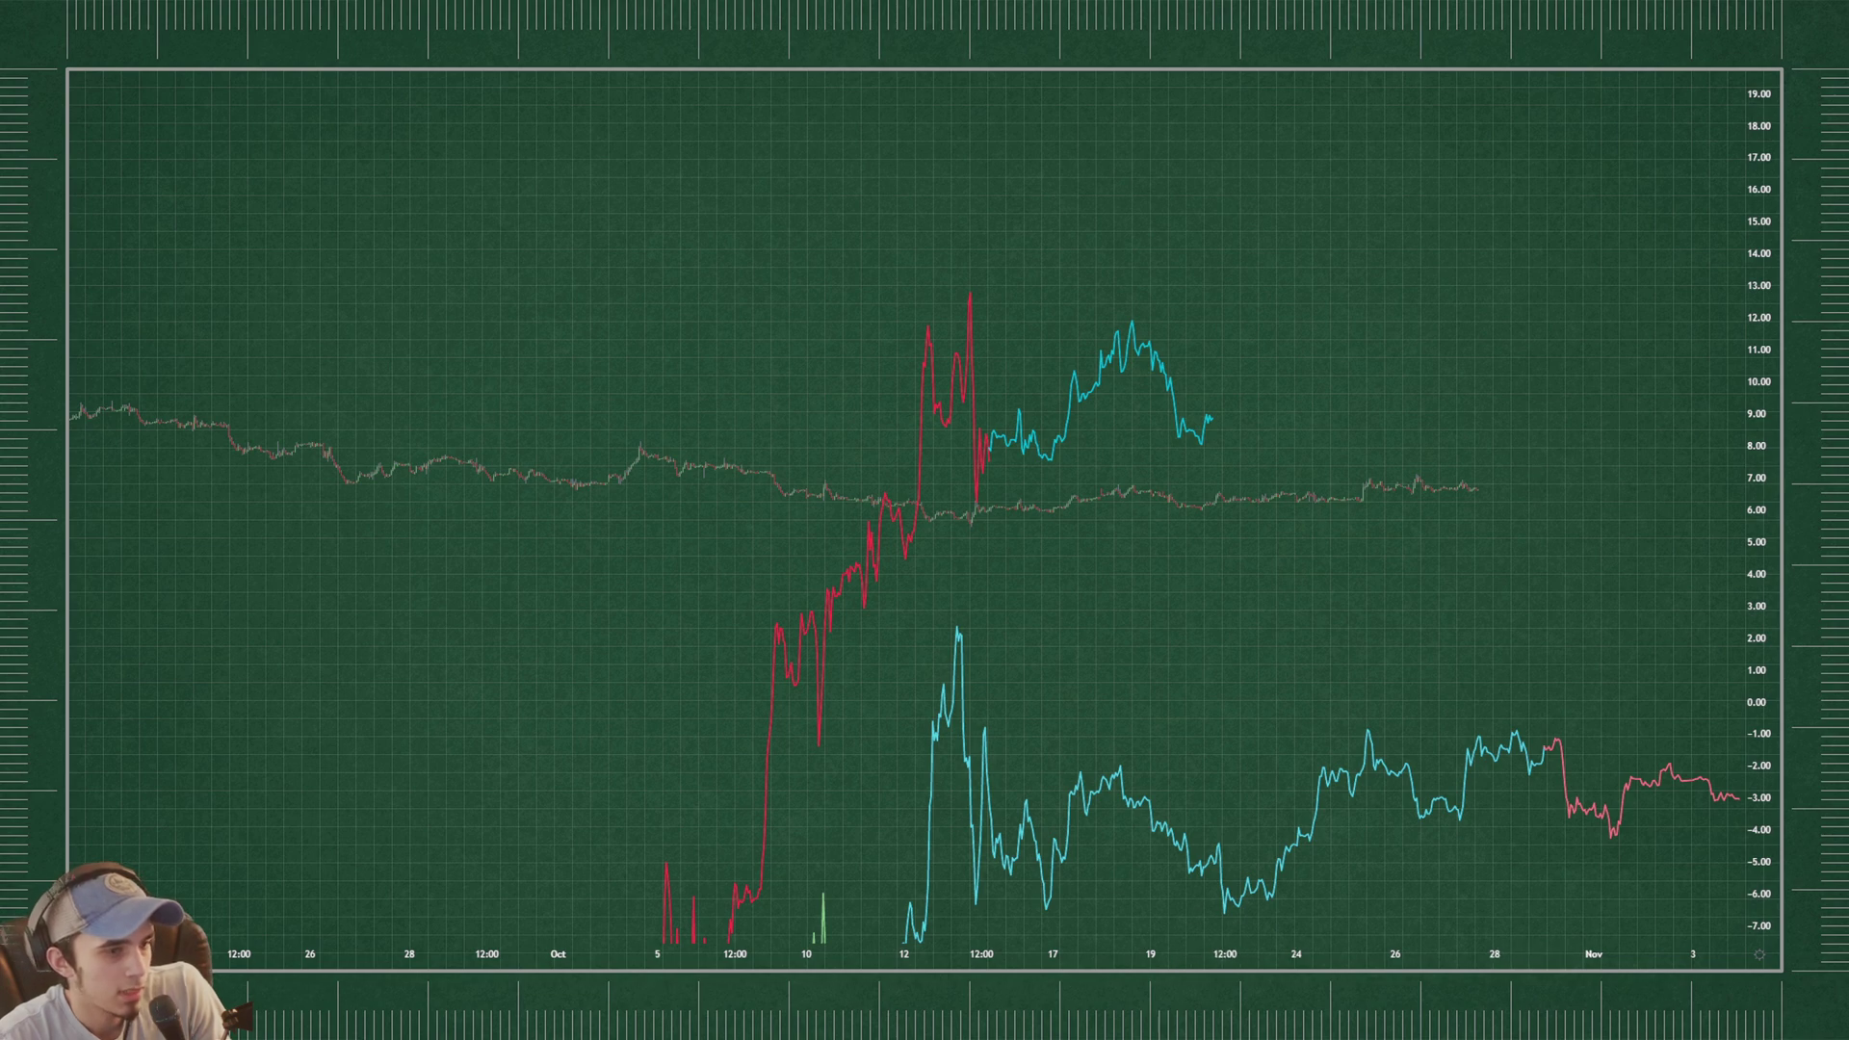